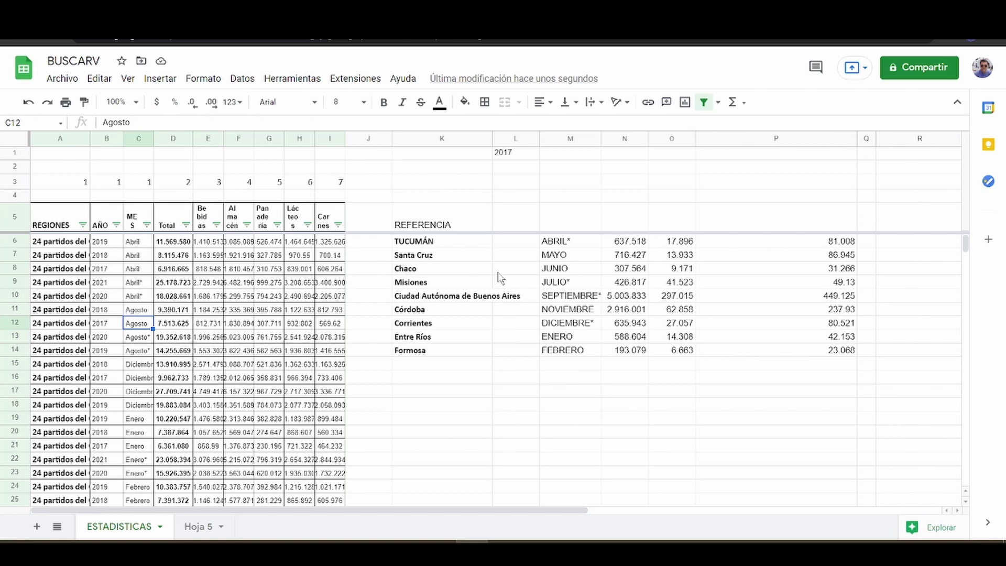
Step: Widen column C of the source table so the MES heading fits on one line
click(626, 243)
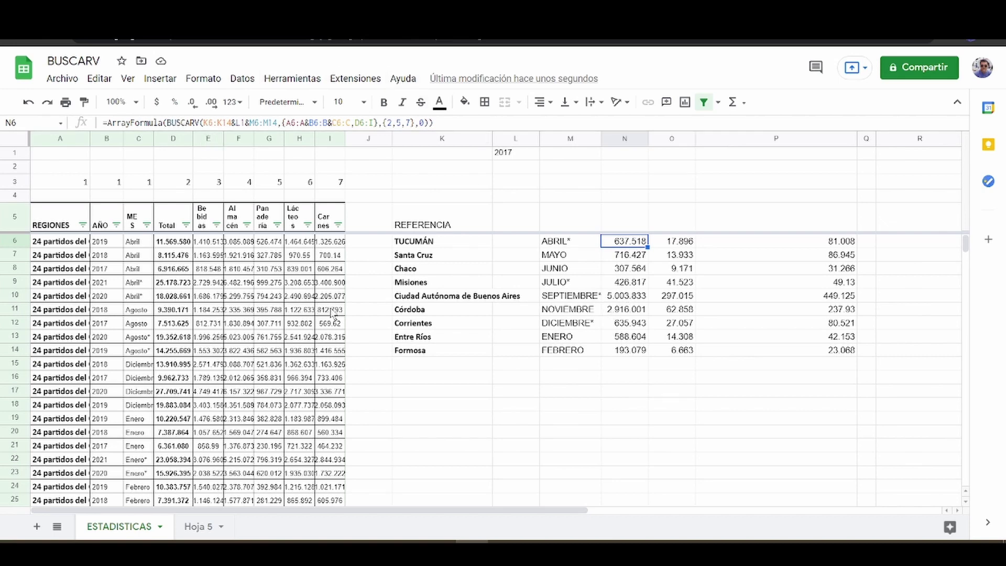
key(ctrl+plus)
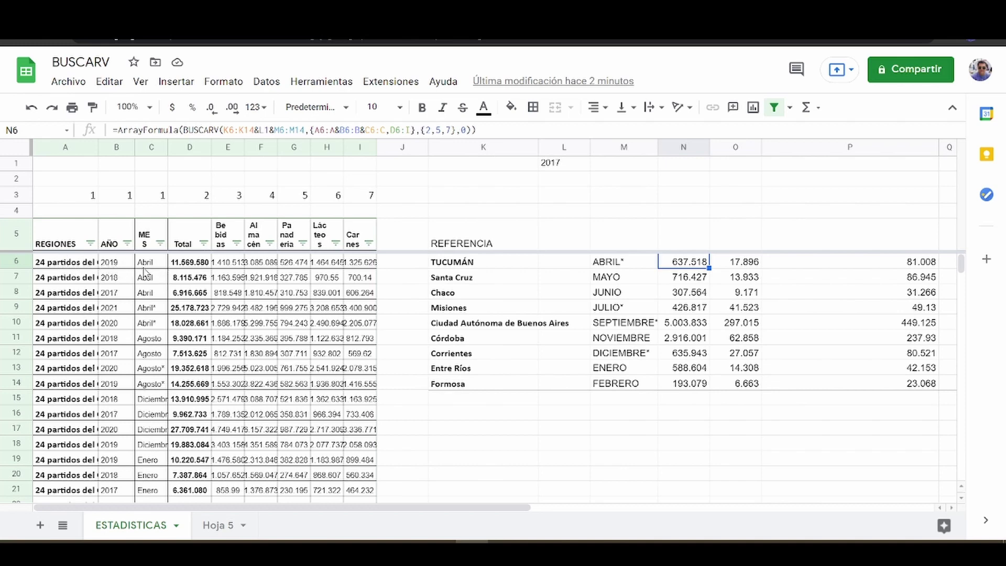
drag(166, 148, 172, 147)
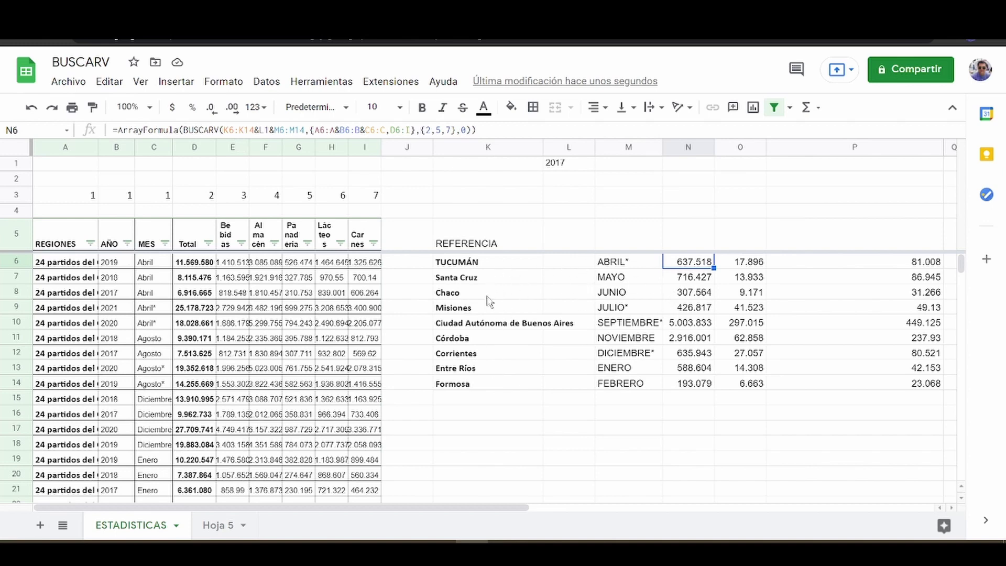
Step: Replace the heading in K5 above the region names with REGIONES
click(494, 245)
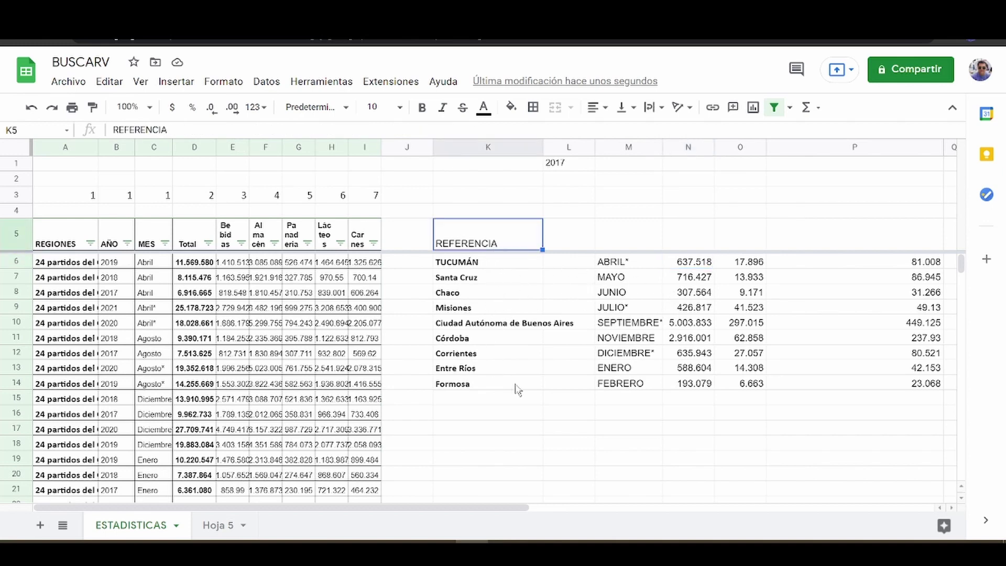
text(REGIONES)
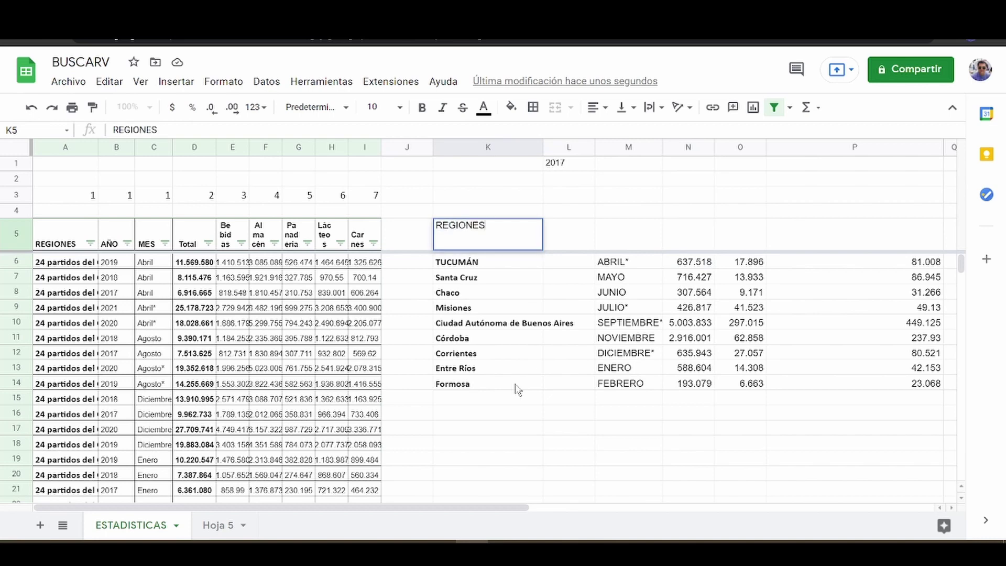
key(Tab)
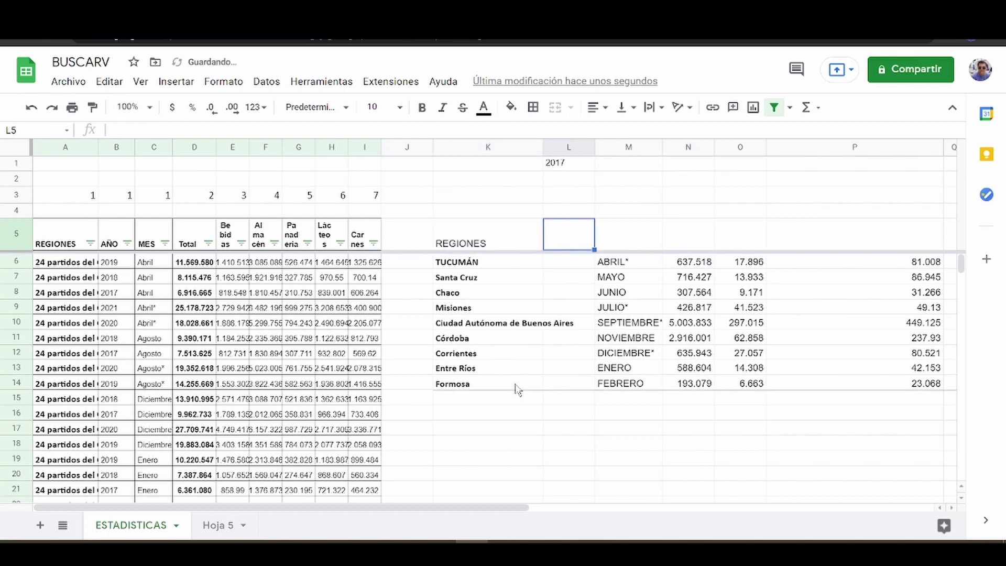
Step: Enter the heading MES in M5 above the lookup table's months
key(Up)
key(Up)
key(Up)
key(Up)
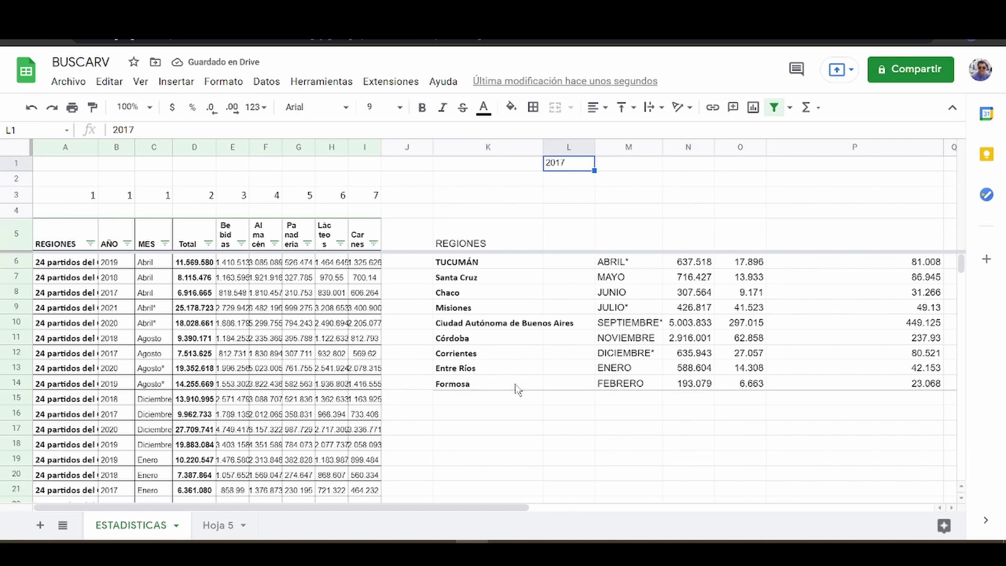
key(Down)
key(Down)
key(Down)
key(Down)
key(Down)
key(Up)
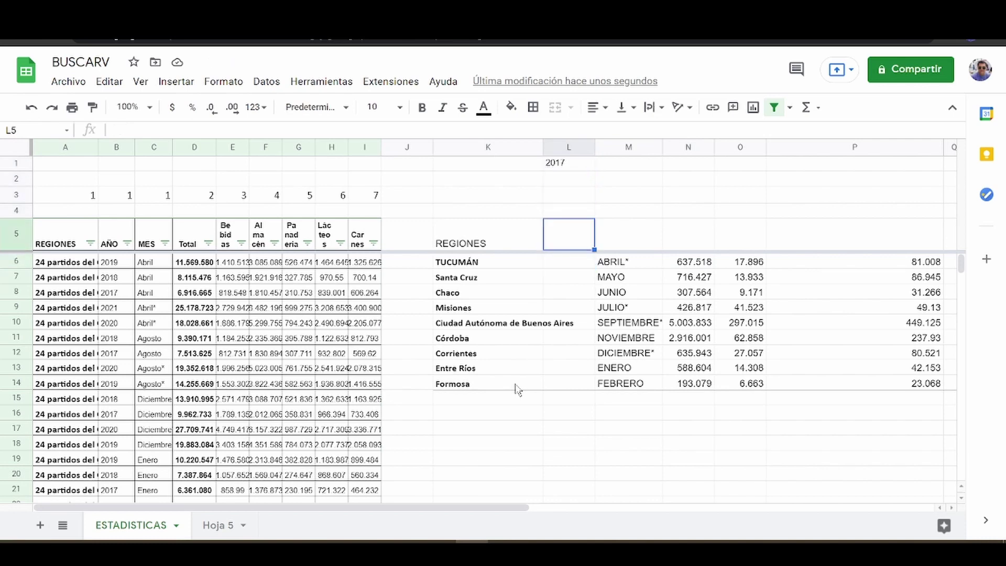
key(Right)
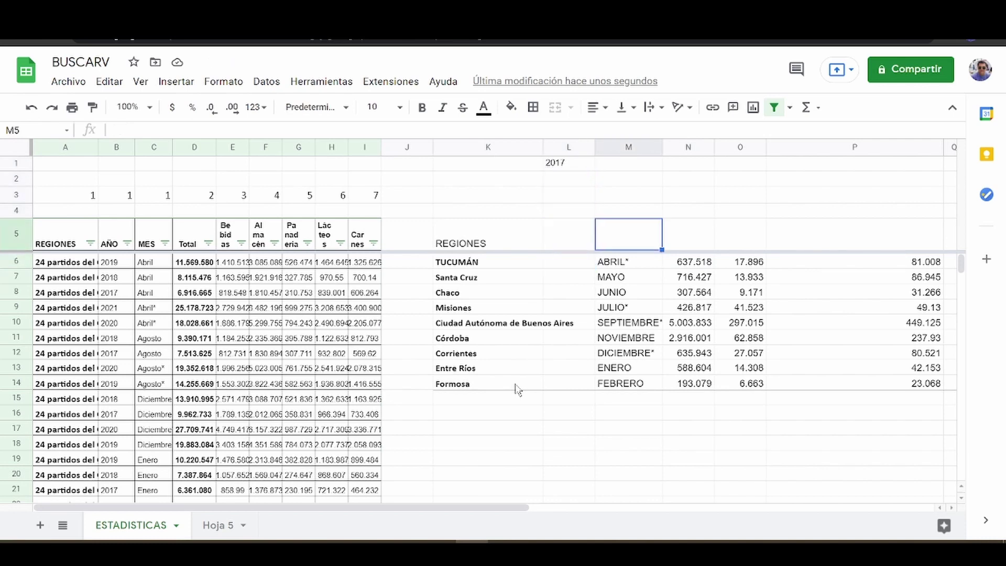
text(MES)
key(Return)
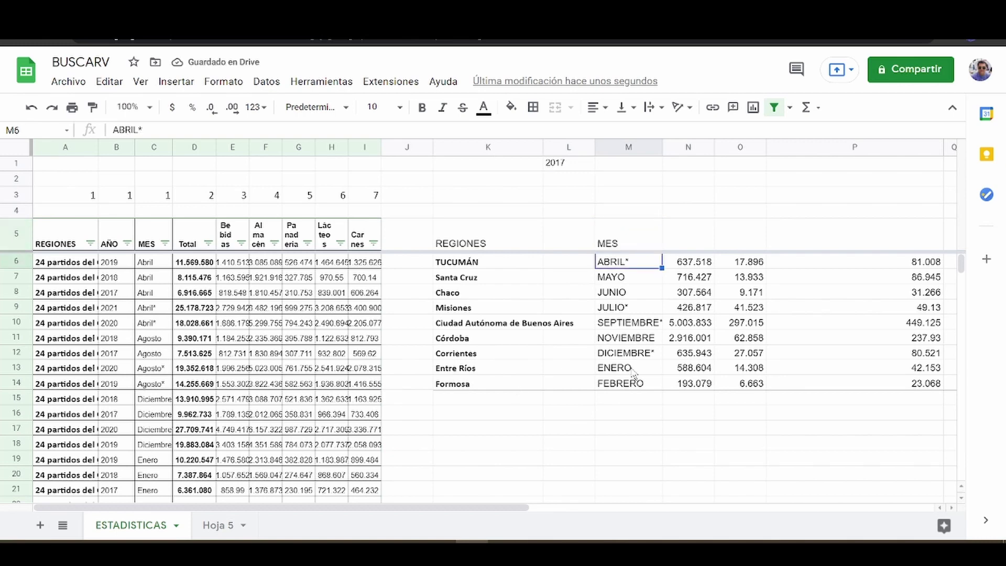
Step: Narrow column P and enter the headings TOTAL, PANADERIA and CARNES in N5, O5 and P5
drag(942, 147, 821, 149)
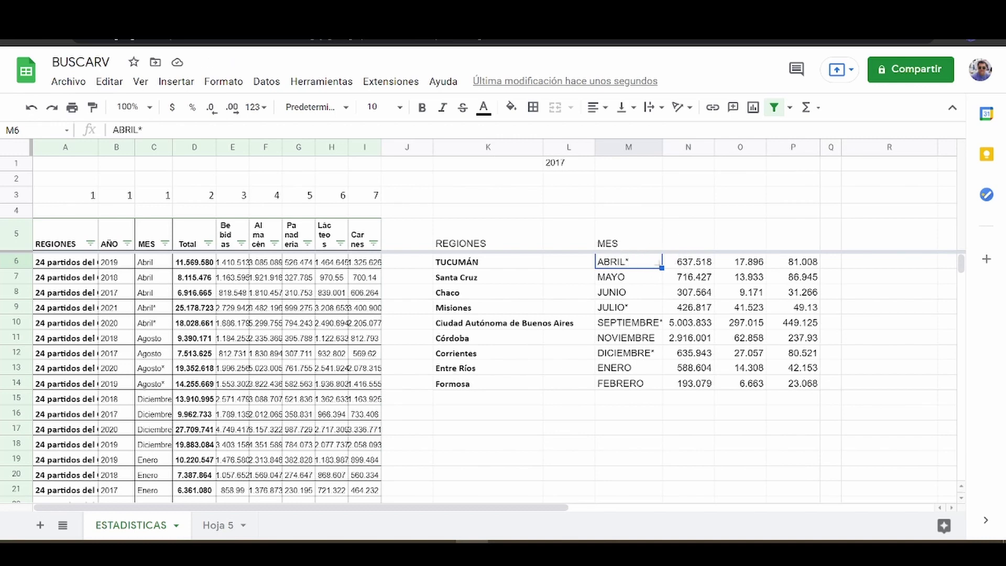
click(672, 268)
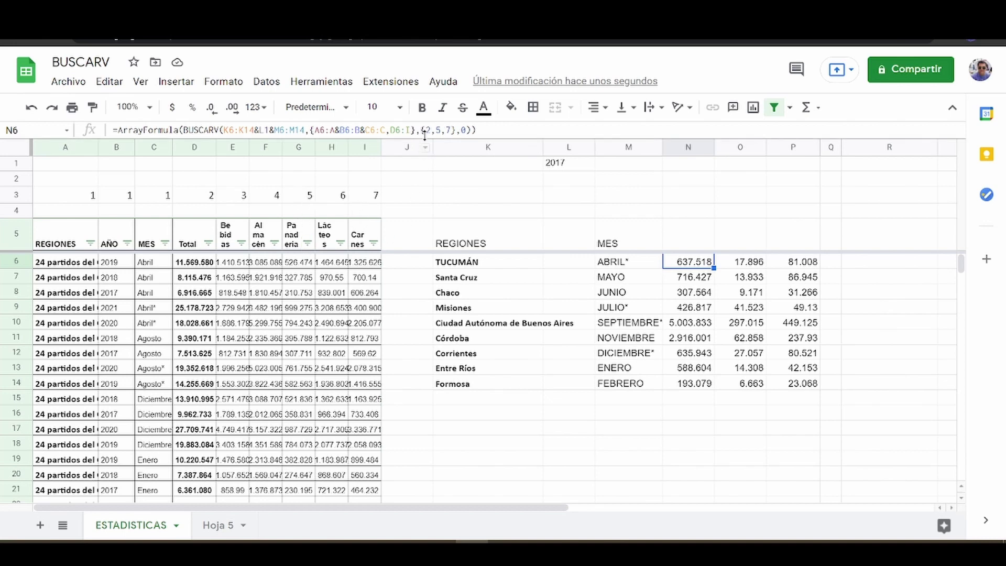
click(687, 240)
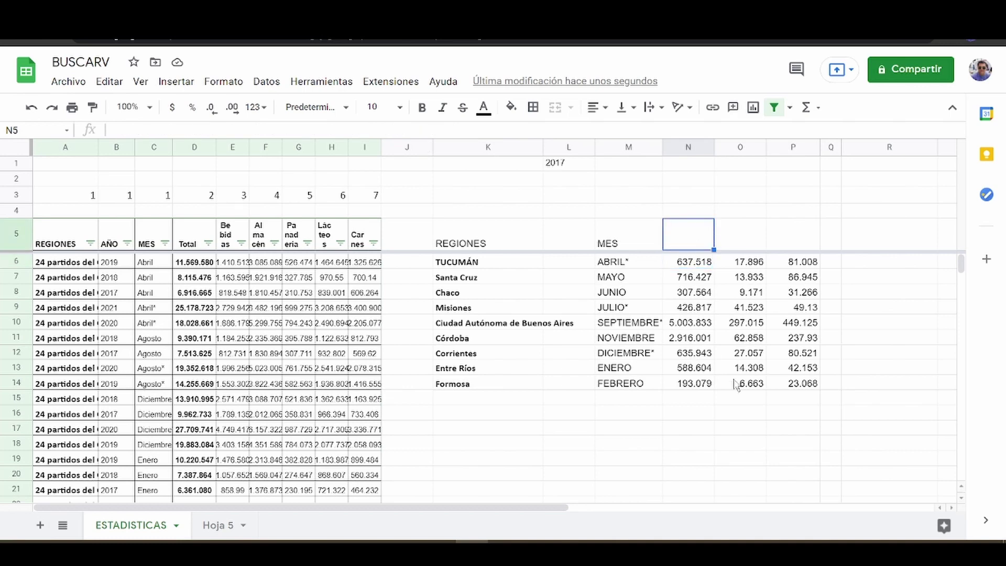
text(TOTAL)
key(Tab)
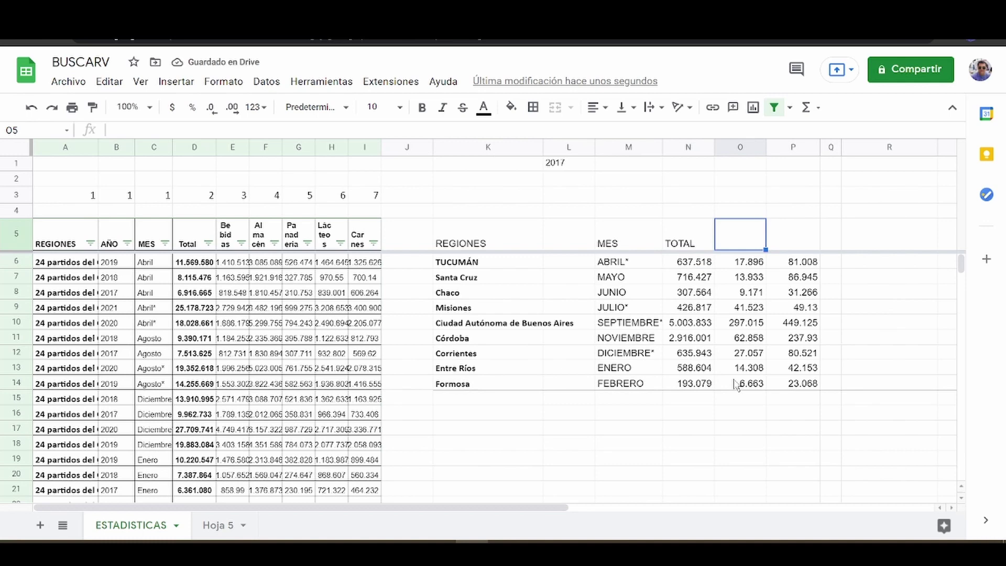
text(PANADER)
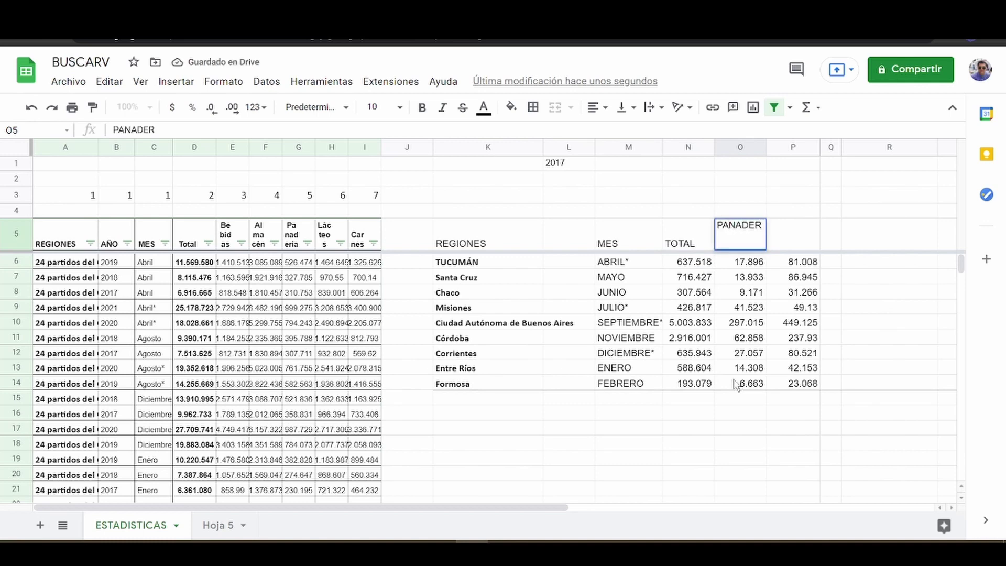
text(IA)
key(Tab)
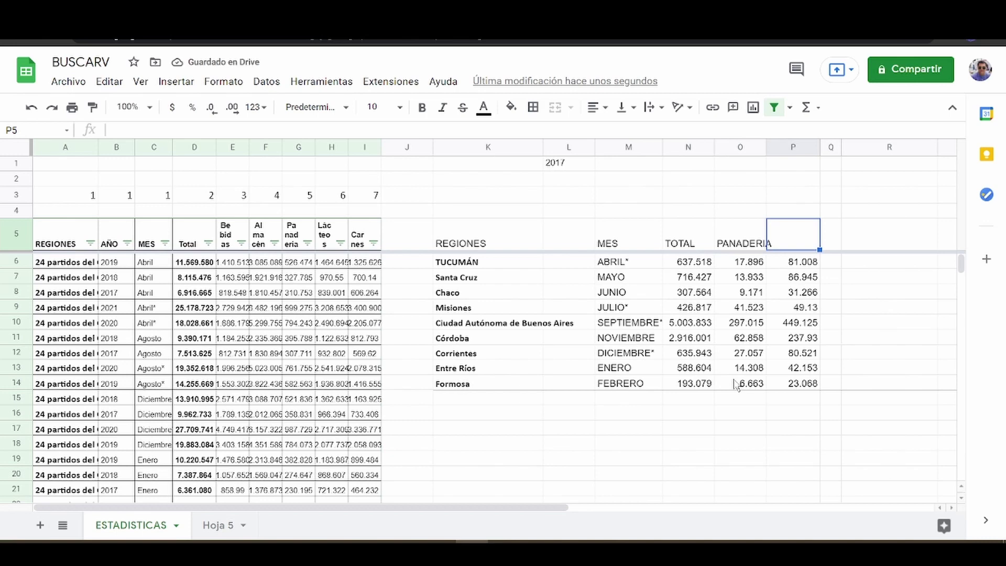
text(CARNES)
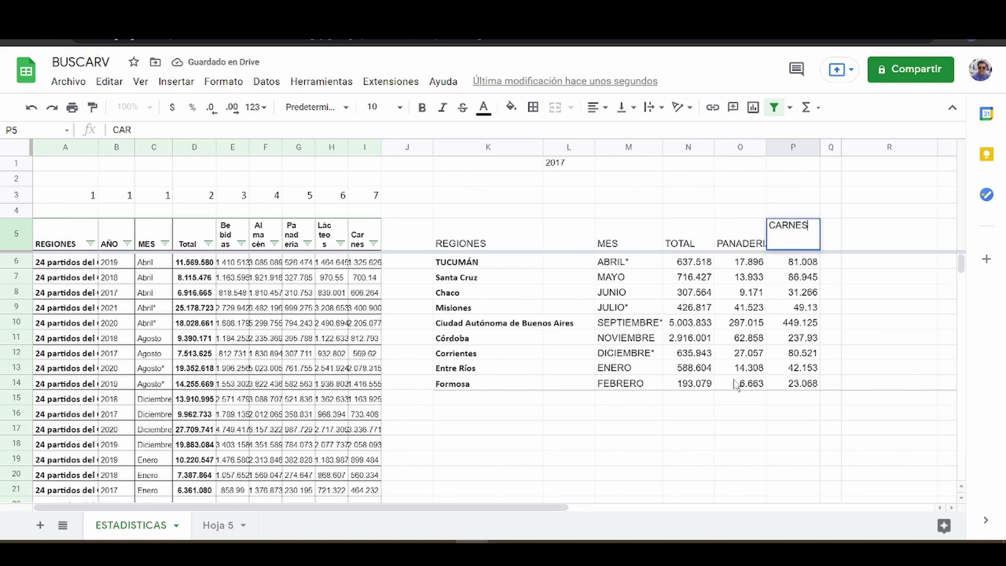
key(Return)
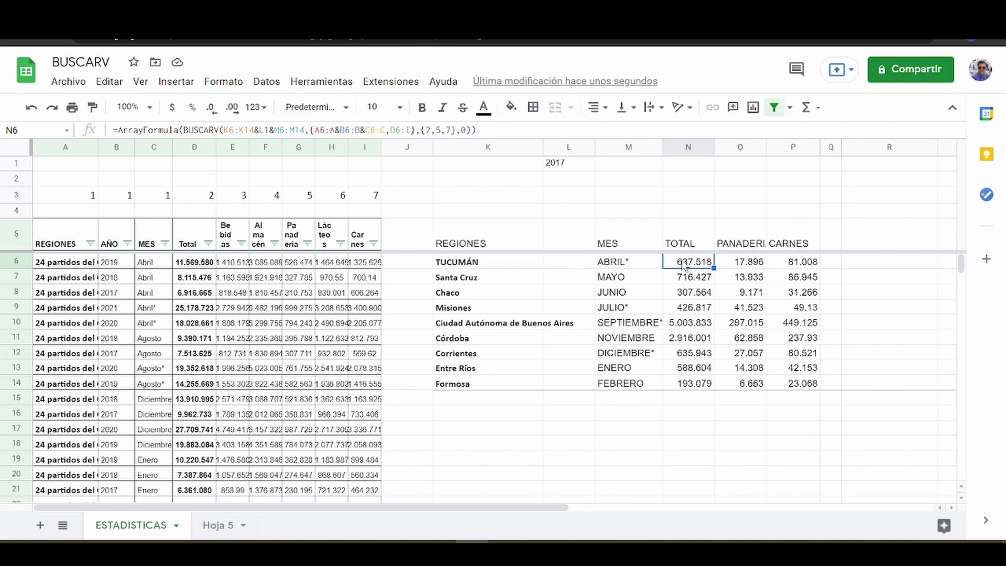
Step: Search the sheet for the Tucumán total copied from N6 to locate its matching source row
key(ctrl+c)
key(ctrl+f)
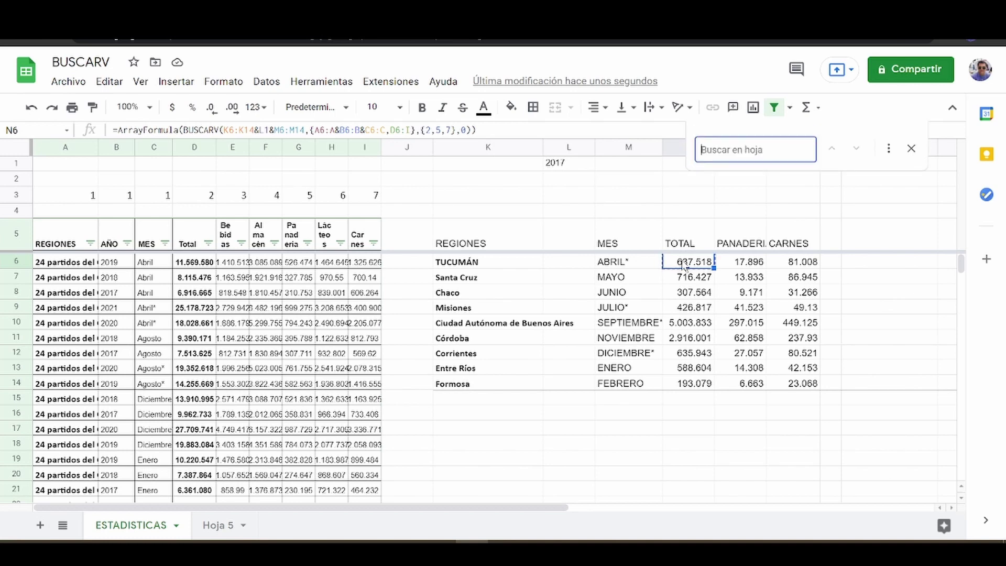
key(ctrl+v)
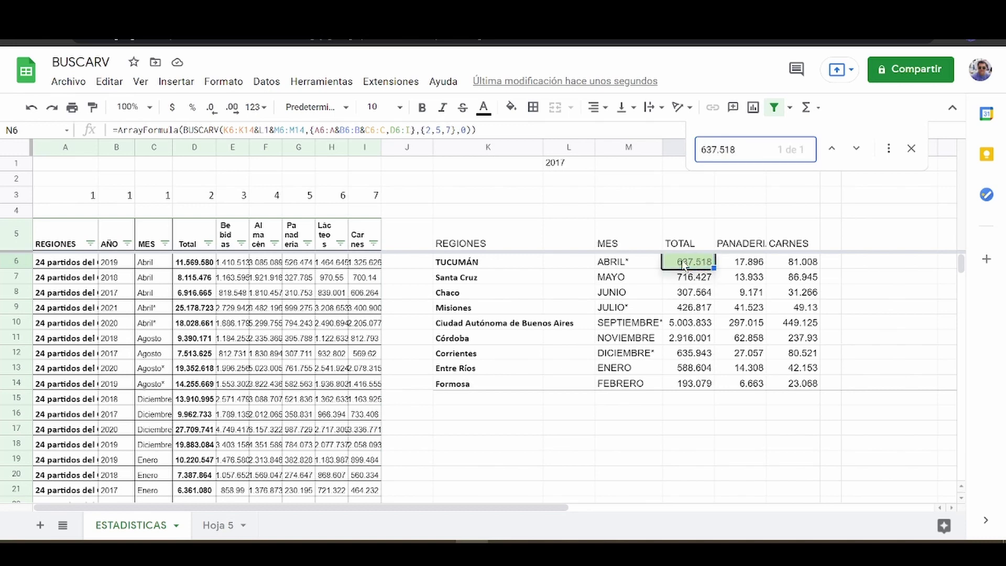
key(Return)
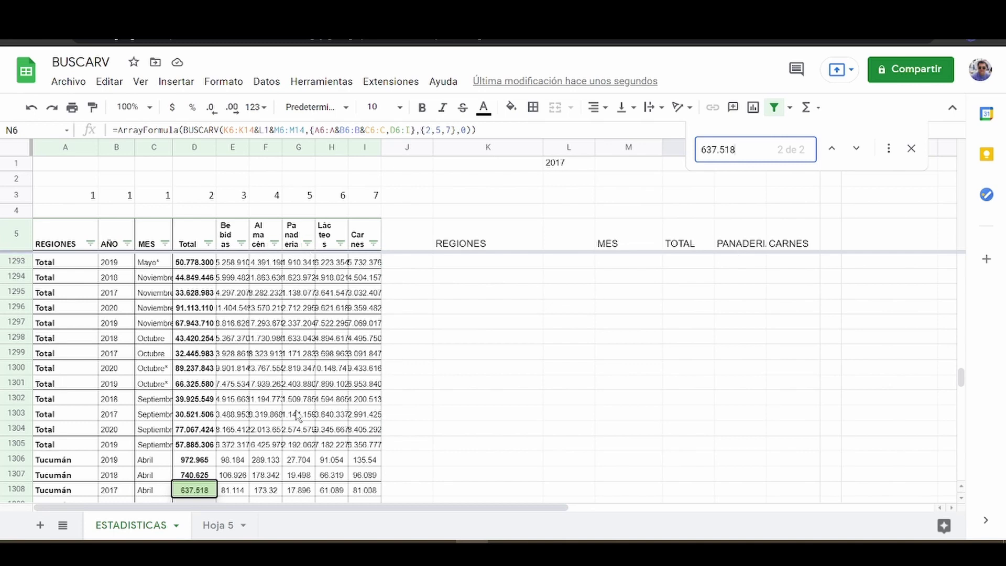
Step: Search the sheet for the Tucumán CARNES value copied from P6, and close the search when done
click(731, 235)
key(Down)
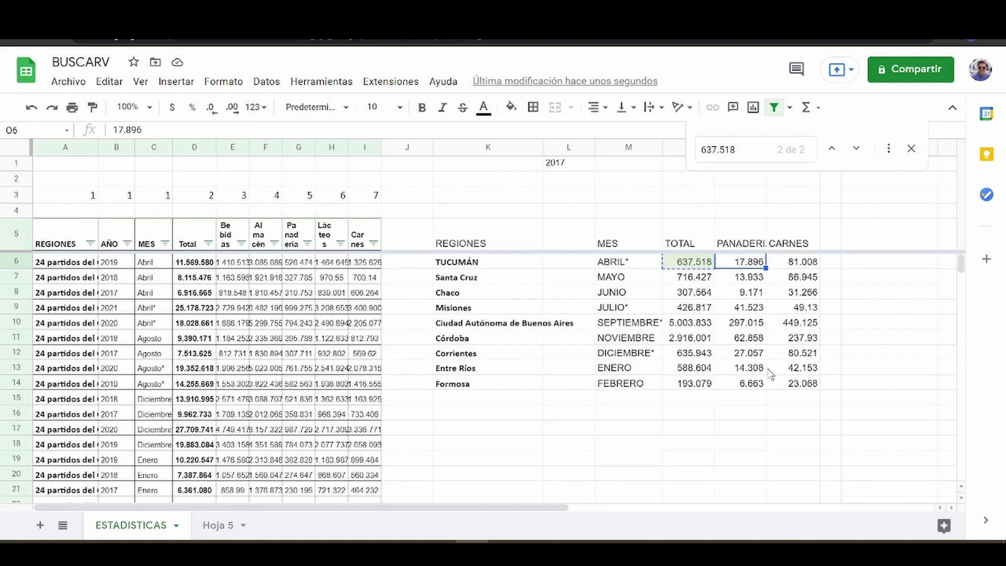
key(Right)
key(ctrl+c)
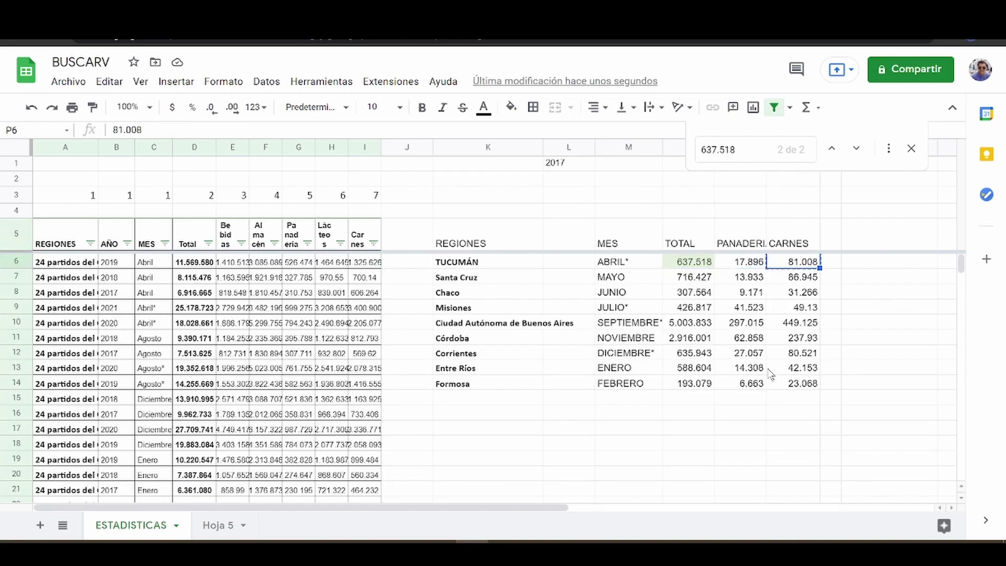
click(741, 149)
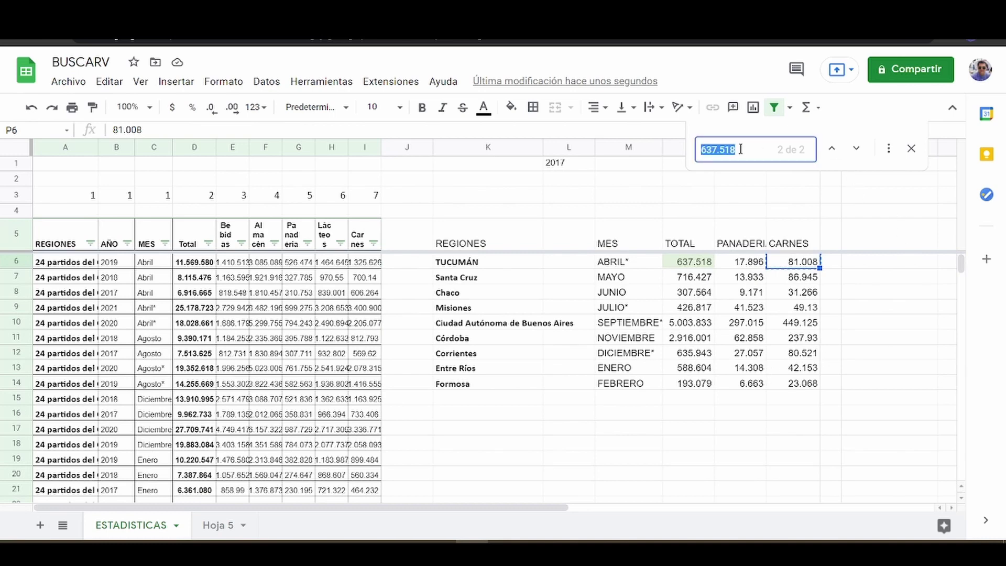
key(ctrl+v)
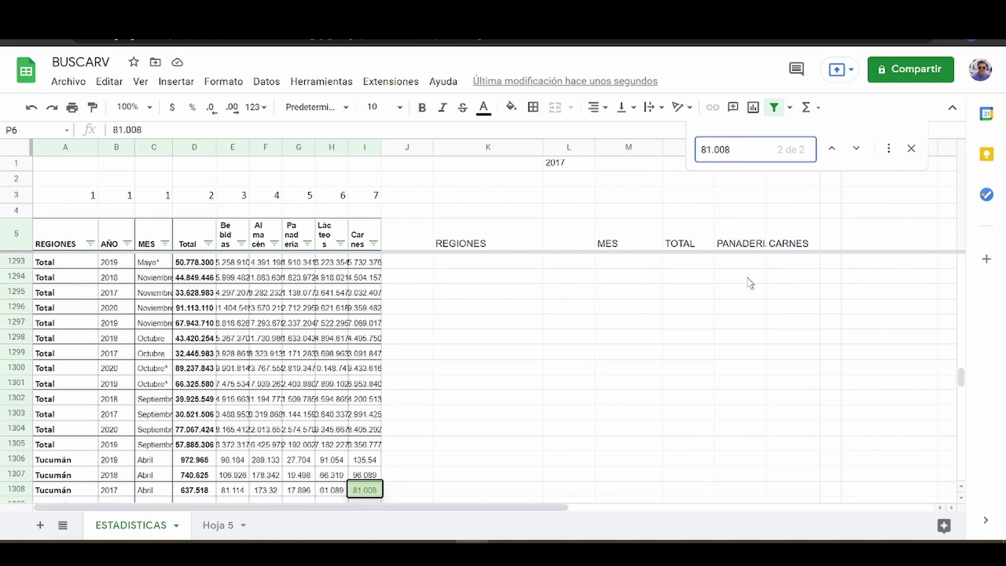
click(913, 151)
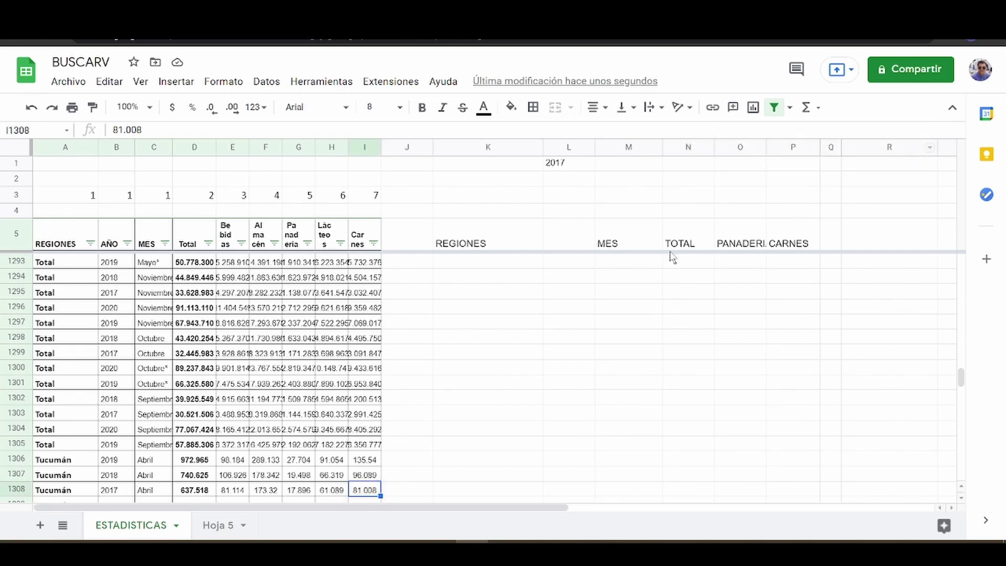
Step: Change the column index array in the N6 BUSCARV formula to {7,2,5}
click(678, 246)
key(Down)
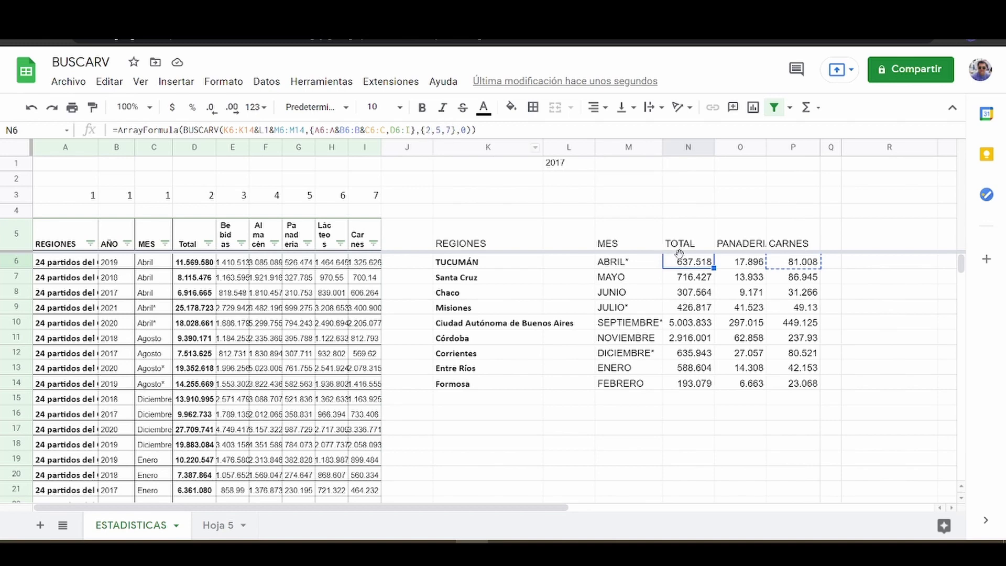
click(427, 130)
text(7)
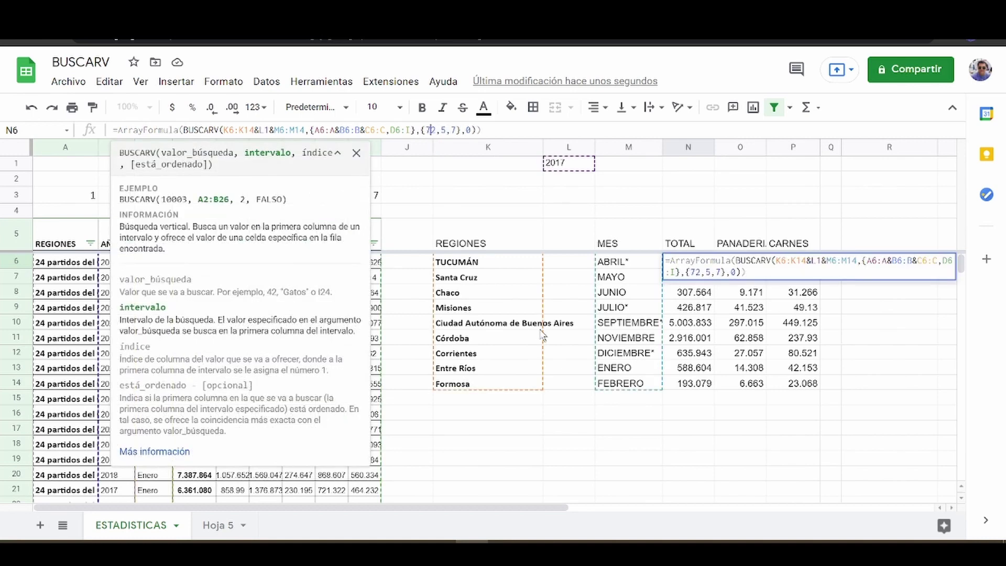
text(,)
key(Right)
key(Right)
key(Right)
key(Right)
key(Right)
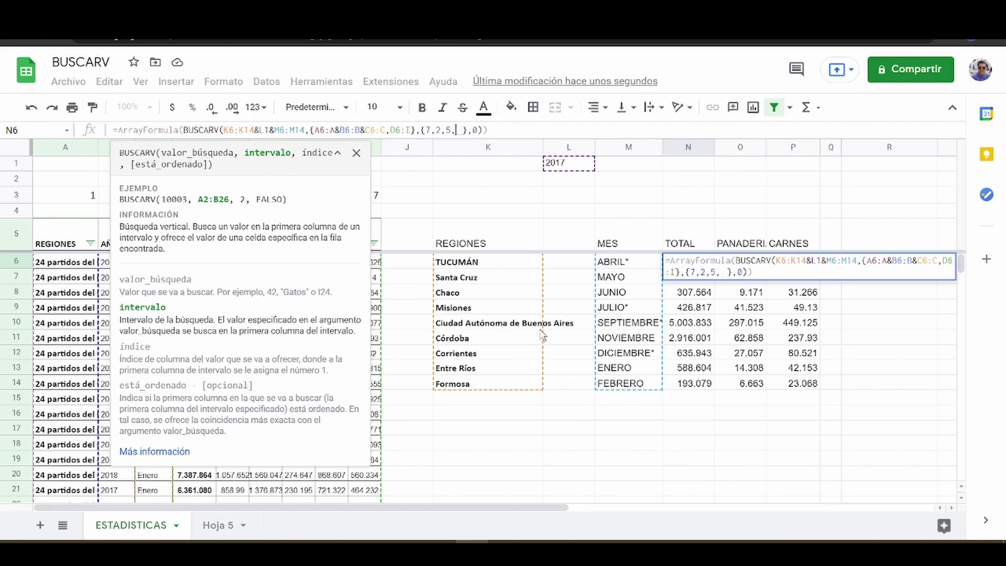
key(BackSpace)
key(BackSpace)
key(Return)
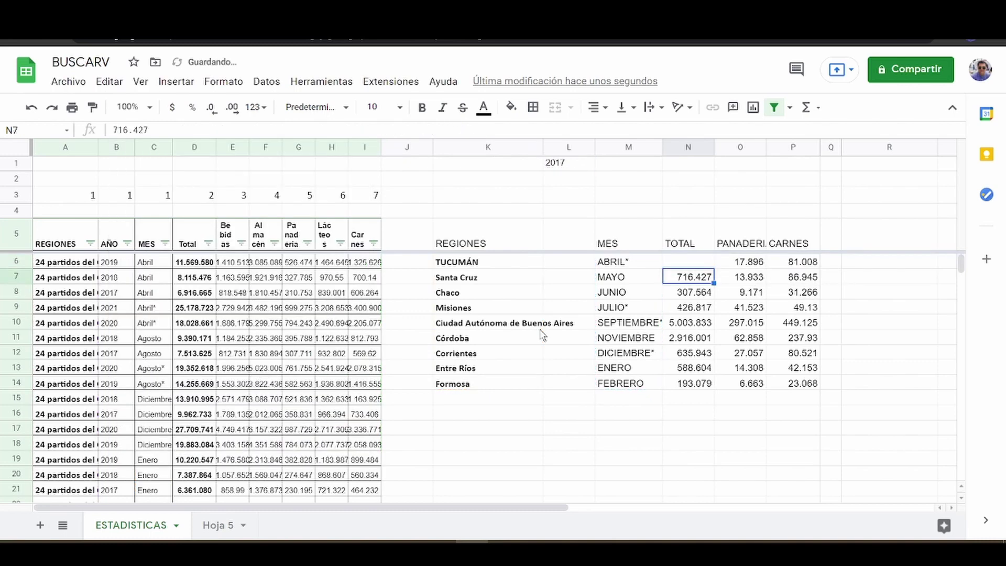
key(Up)
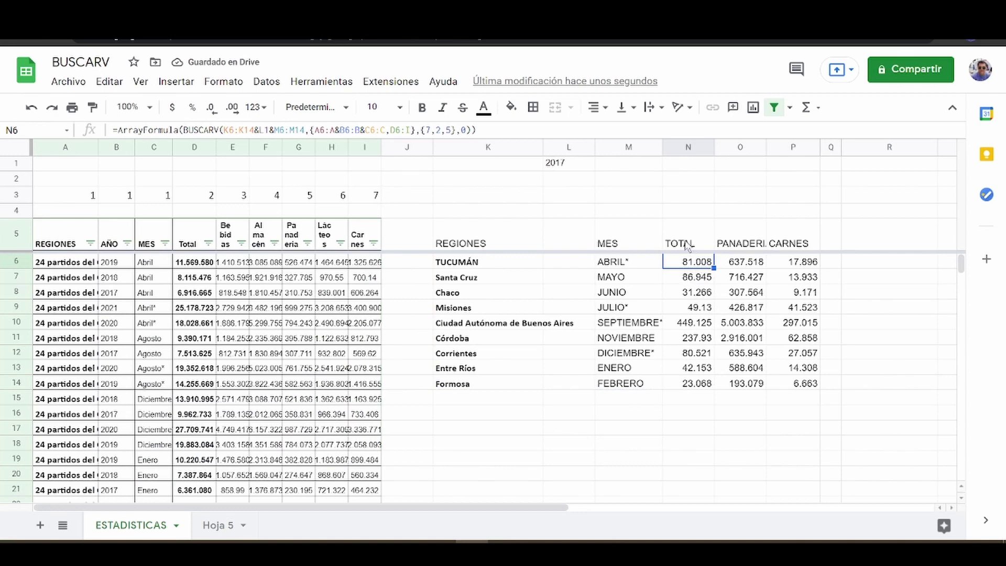
Step: Copy the CARNES heading from P5 into N5, replacing the heading there
click(787, 245)
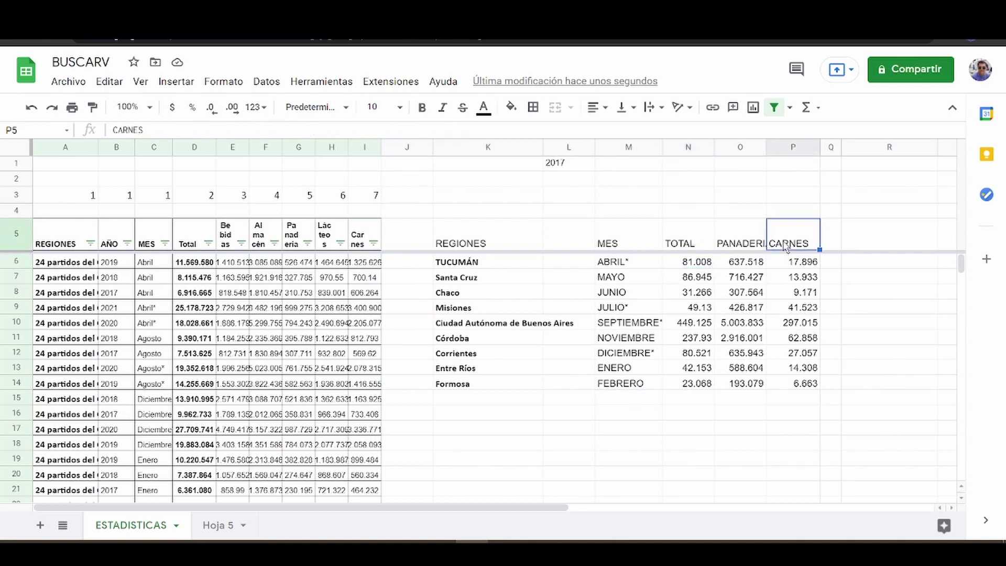
key(ctrl+c)
click(687, 238)
key(ctrl+v)
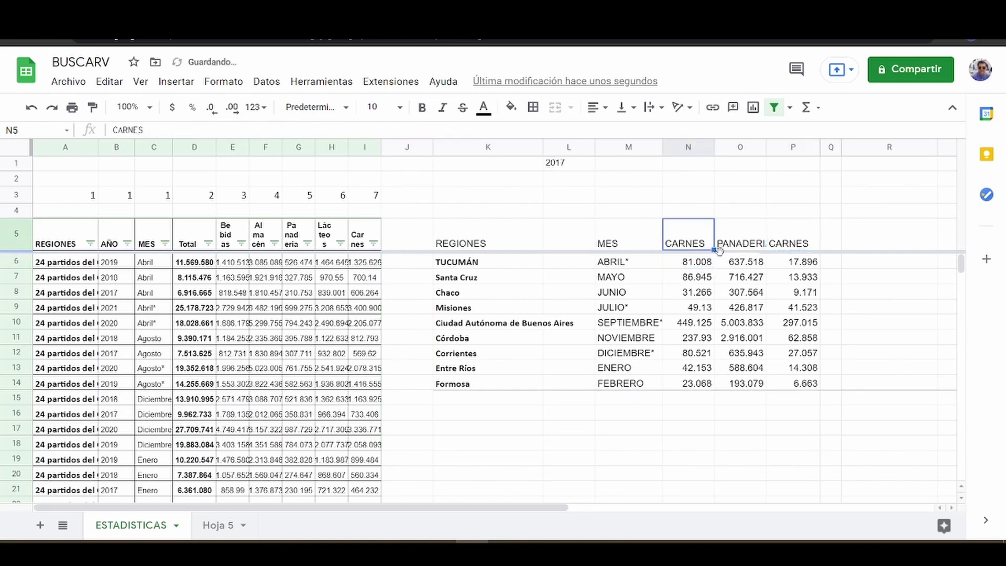
Step: Relabel the result columns, entering TOTAL as the heading in O5 and PANADERIA in P5
click(708, 262)
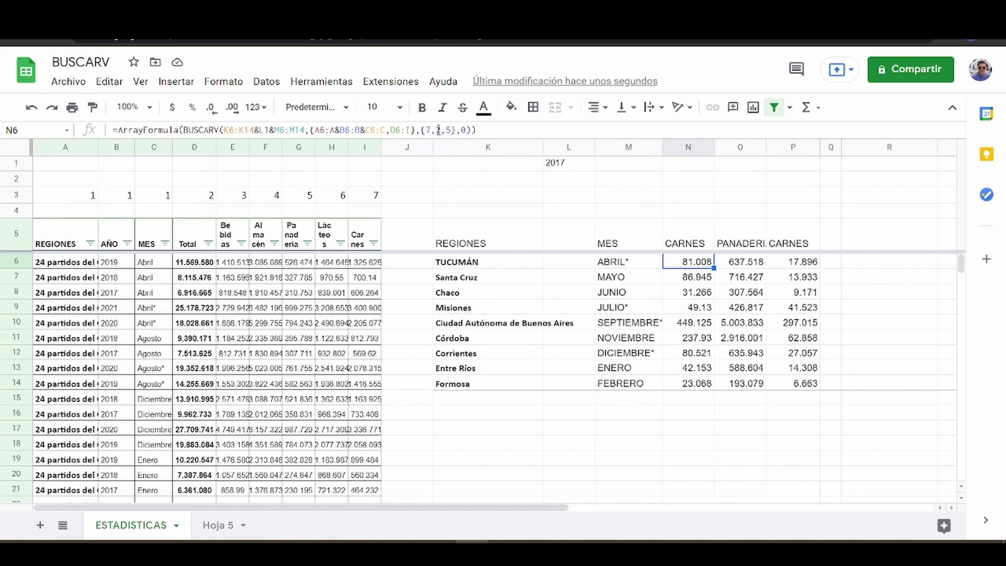
click(749, 236)
key(BackSpace)
text(TOTAL)
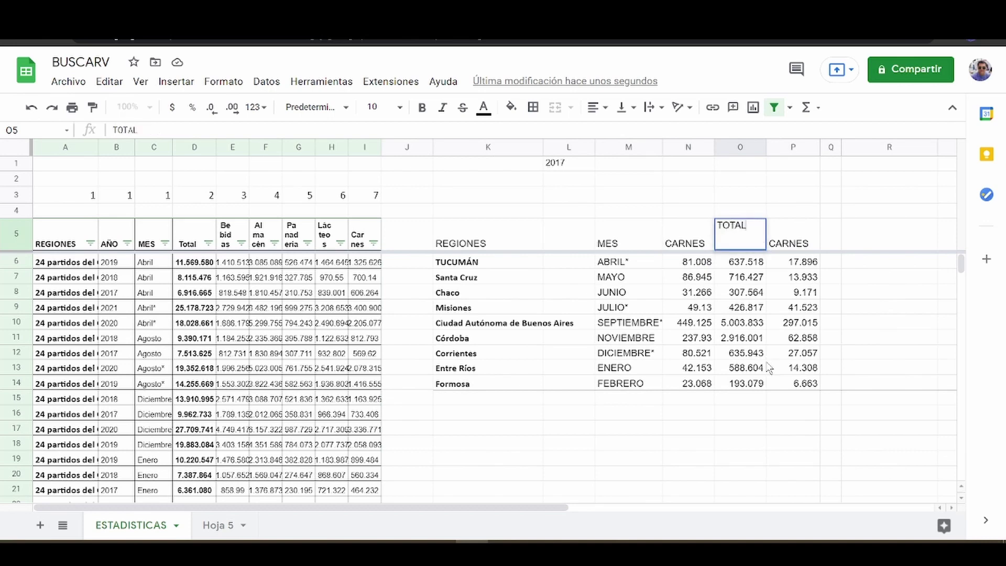
key(Tab)
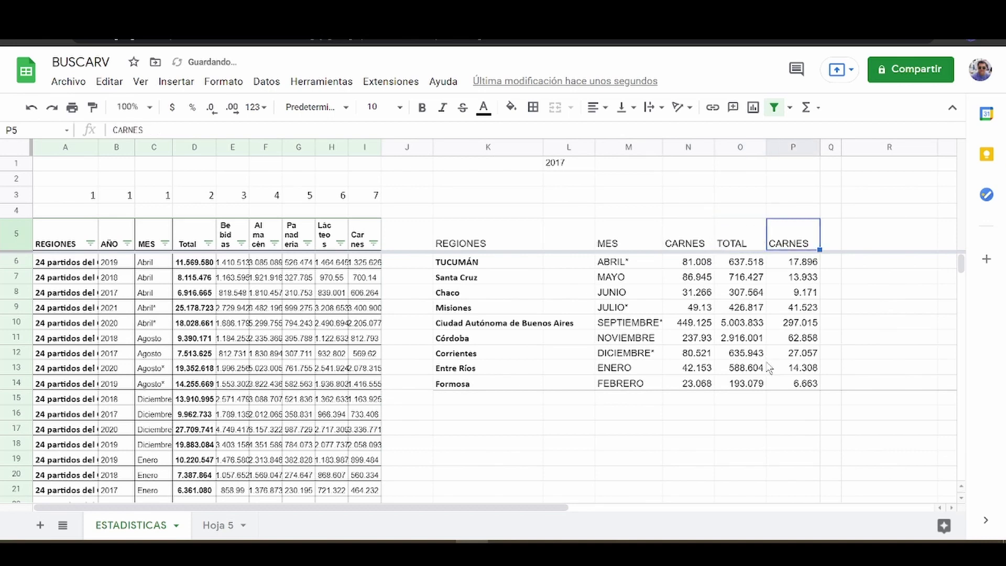
text(PANADERIA)
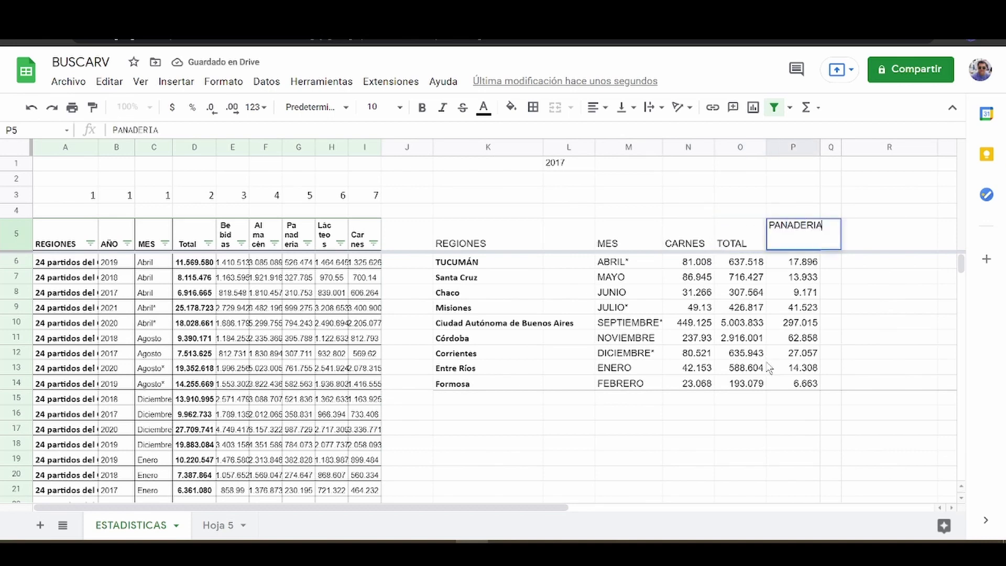
key(Return)
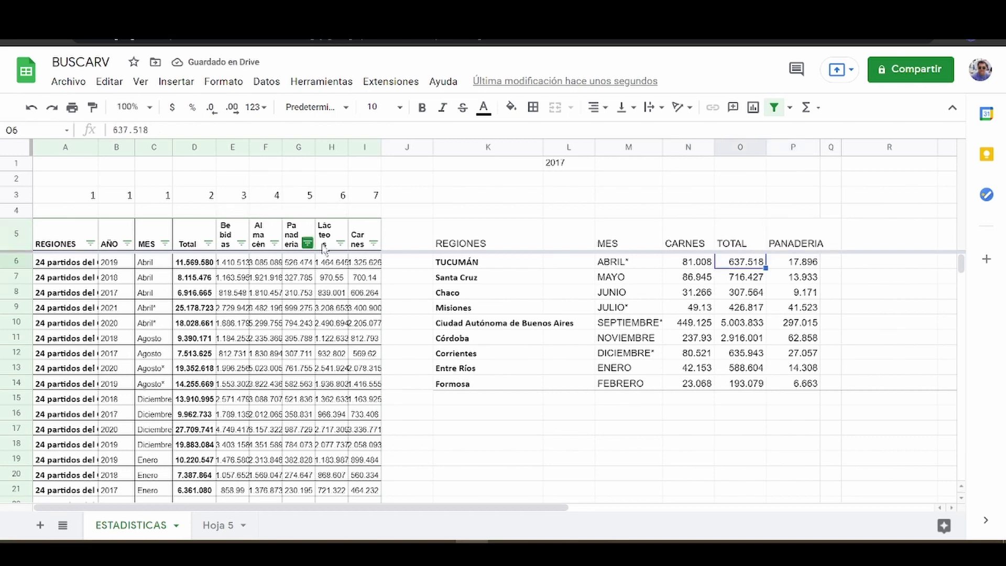
Step: Review the year and month criteria of the N6 formula, and enter ABRIL in M1 beside the year 2017
click(697, 262)
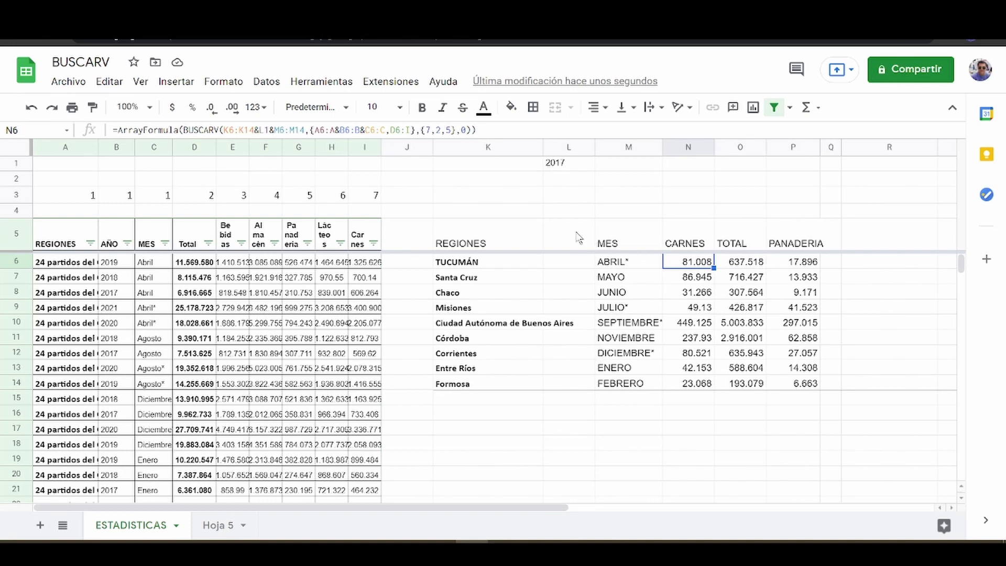
click(563, 165)
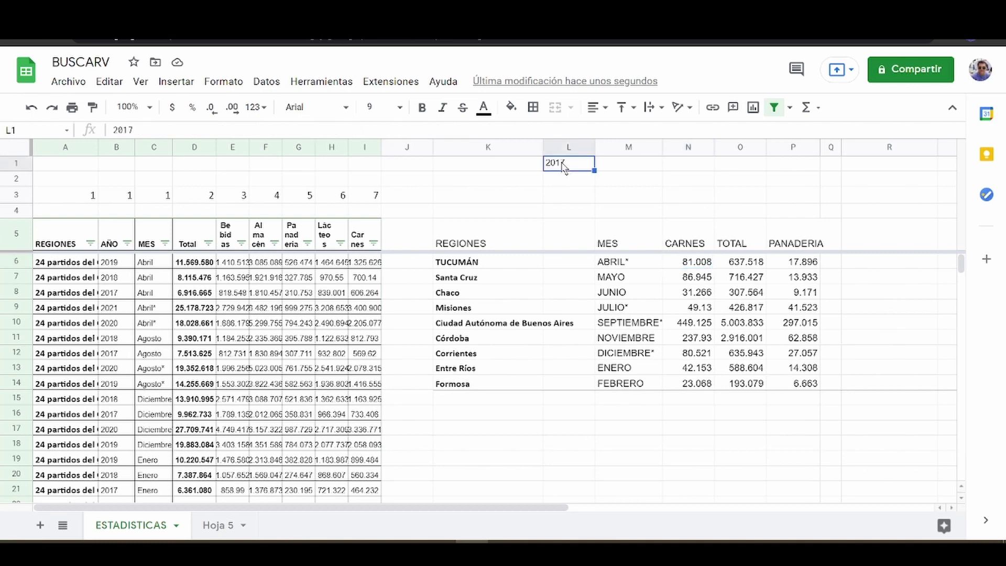
click(650, 266)
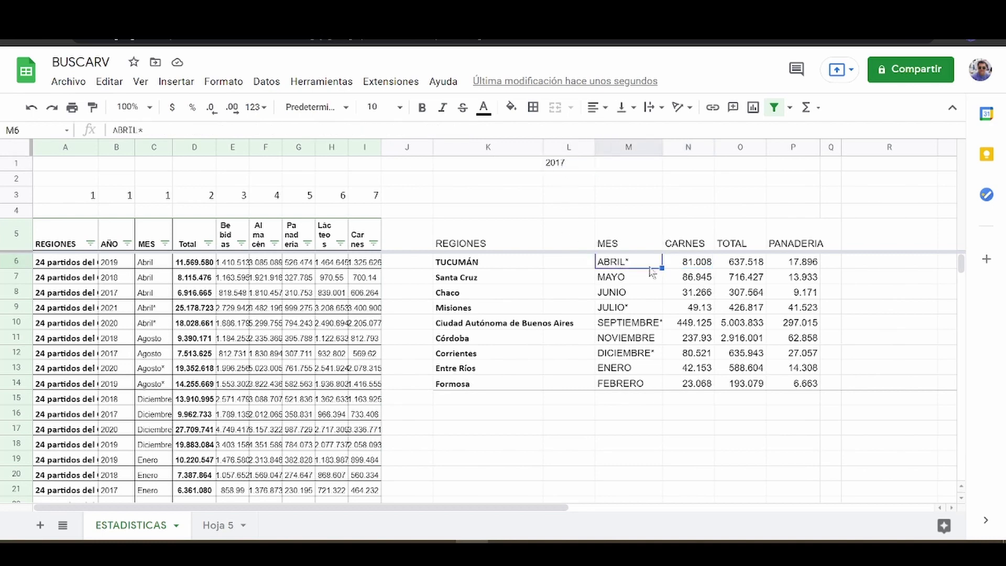
click(686, 265)
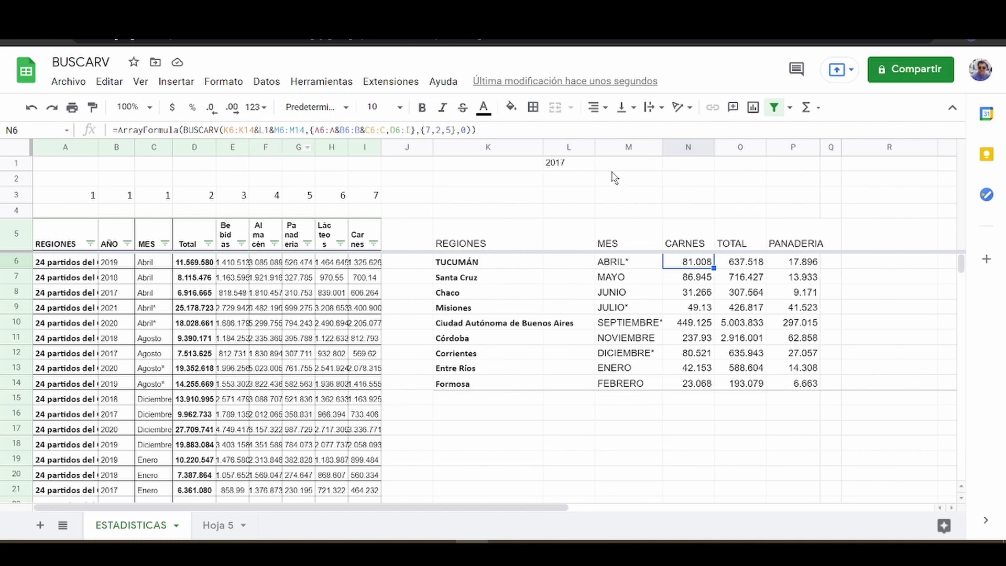
click(259, 130)
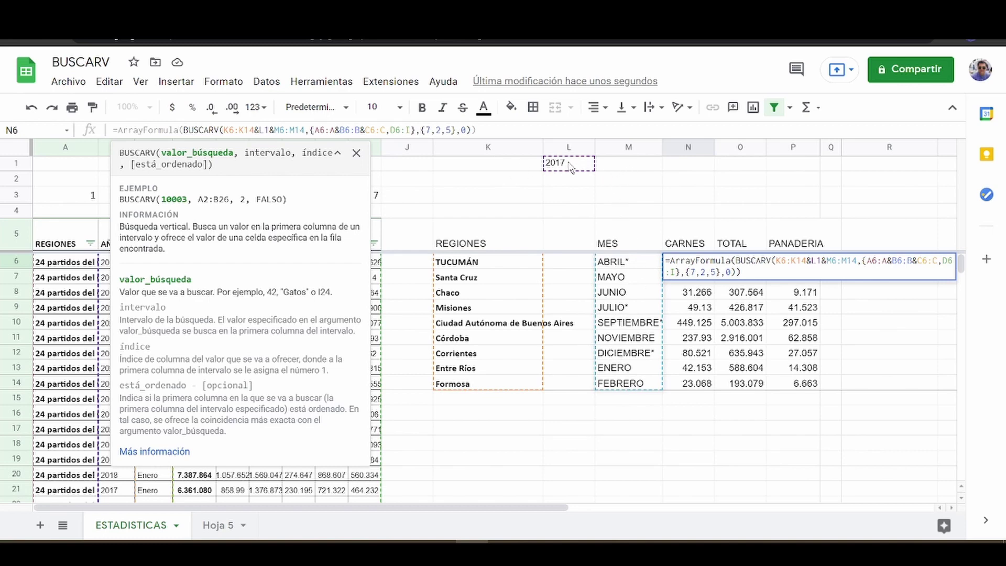
click(606, 167)
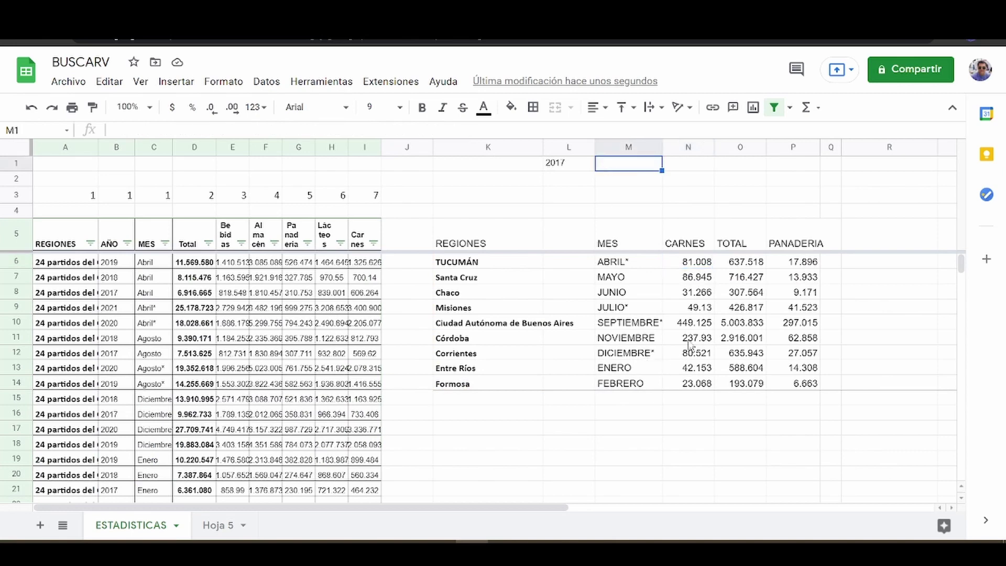
text(ABRI)
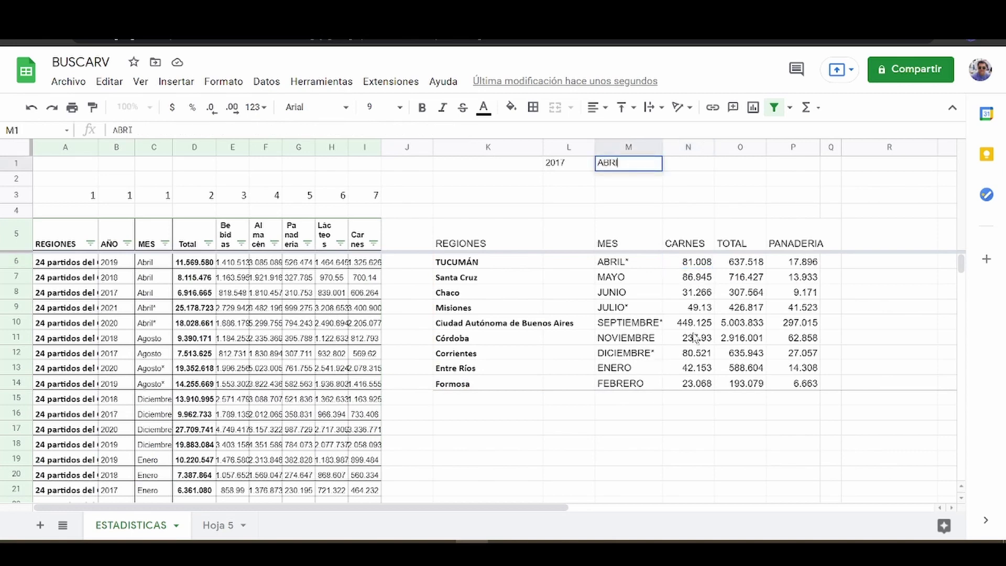
text(L)
key(Return)
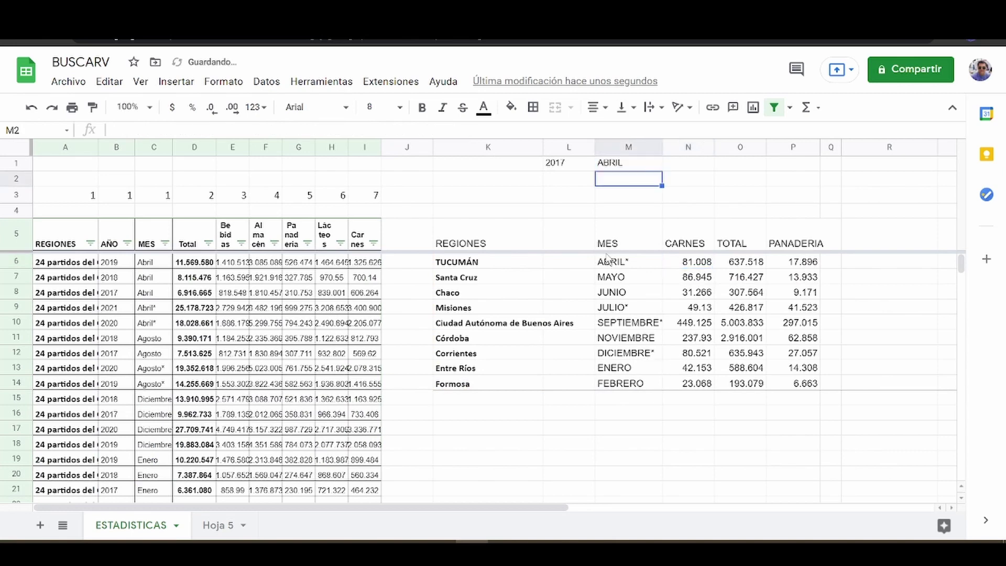
Step: Replace the month range M6:M14 in the N6 BUSCARV lookup value with the single cell M1
click(688, 267)
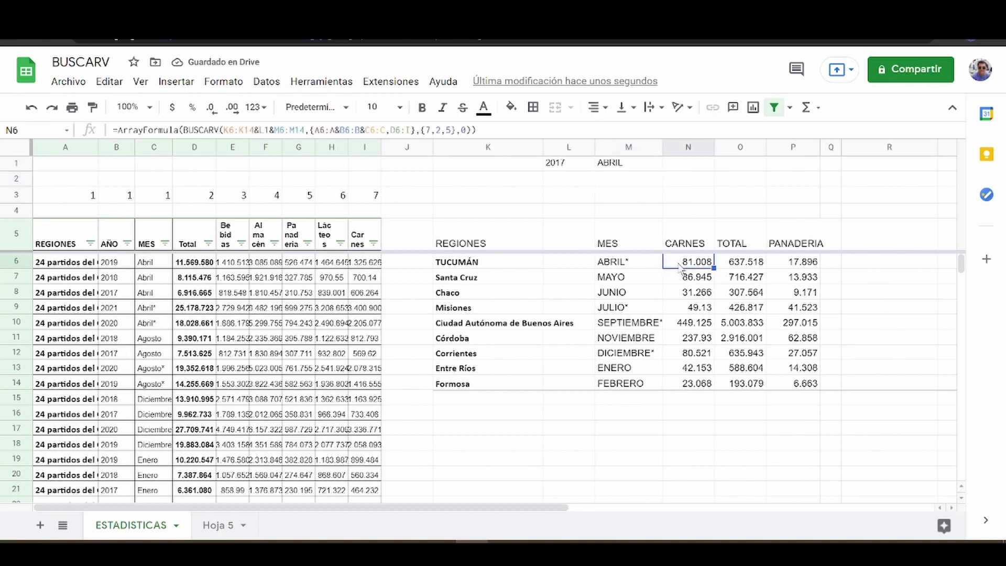
click(304, 130)
key(shift+Left)
key(shift+Left)
key(shift+Left)
key(shift+Left)
key(shift+Left)
key(shift+Left)
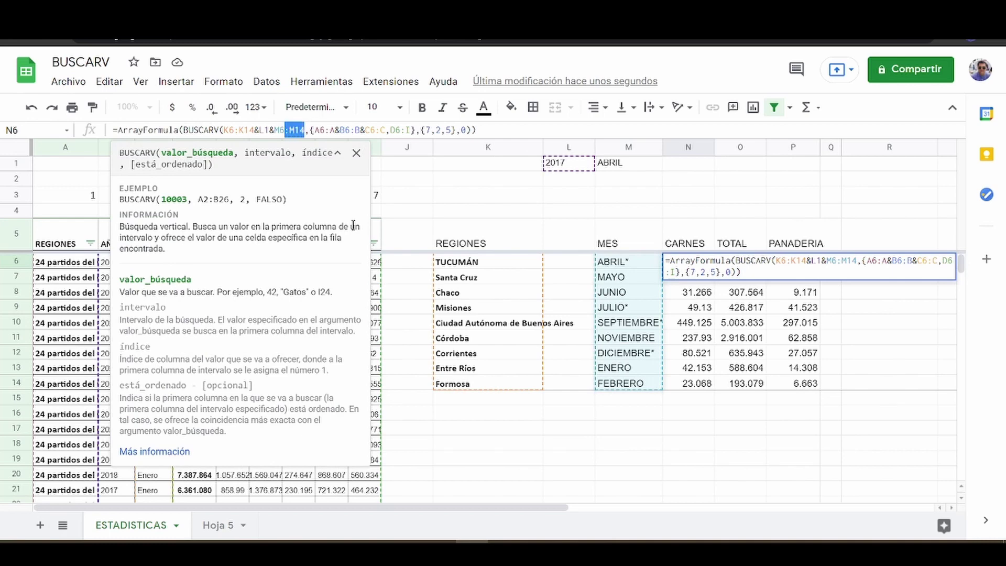
text(M1)
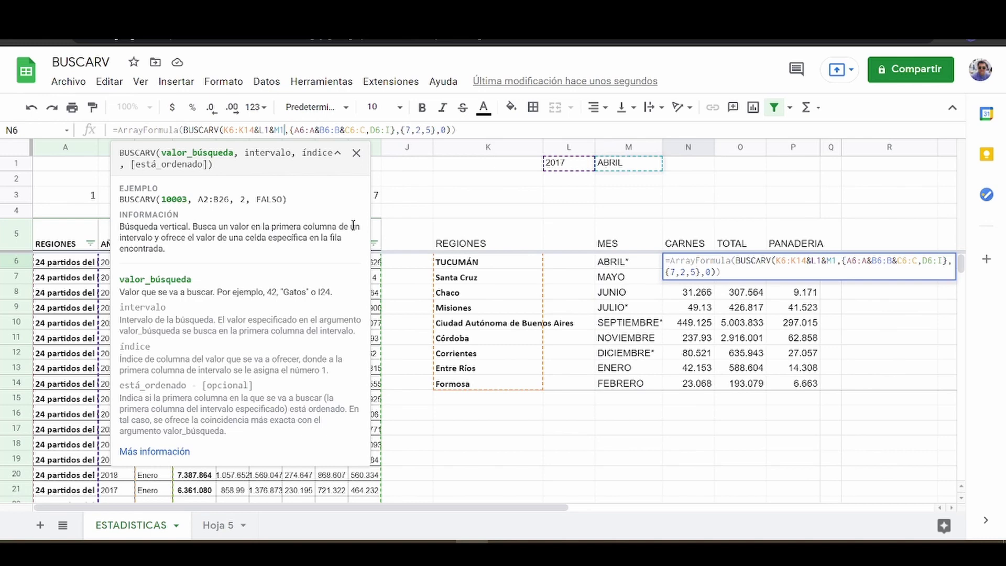
key(Return)
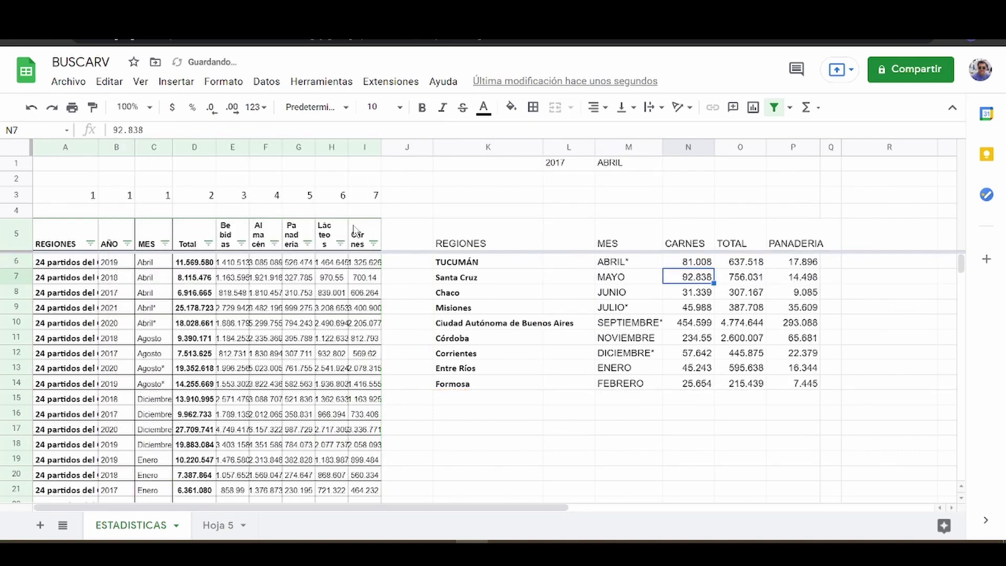
Step: Link the TUCUMÁN month cell M6 to the month criterion with the formula =M1
key(Up)
key(Left)
key(Left)
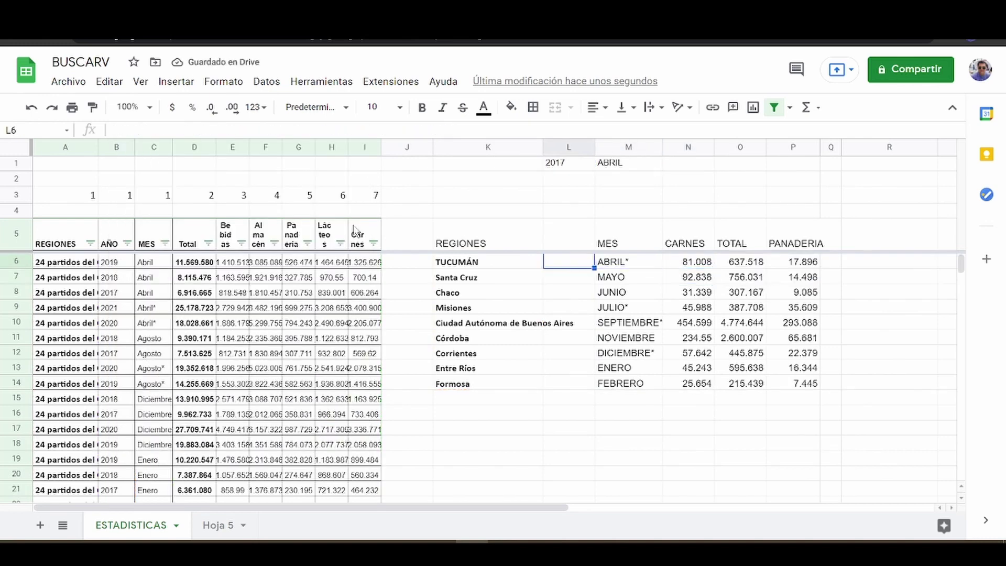
key(Down)
key(Right)
key(Right)
key(Left)
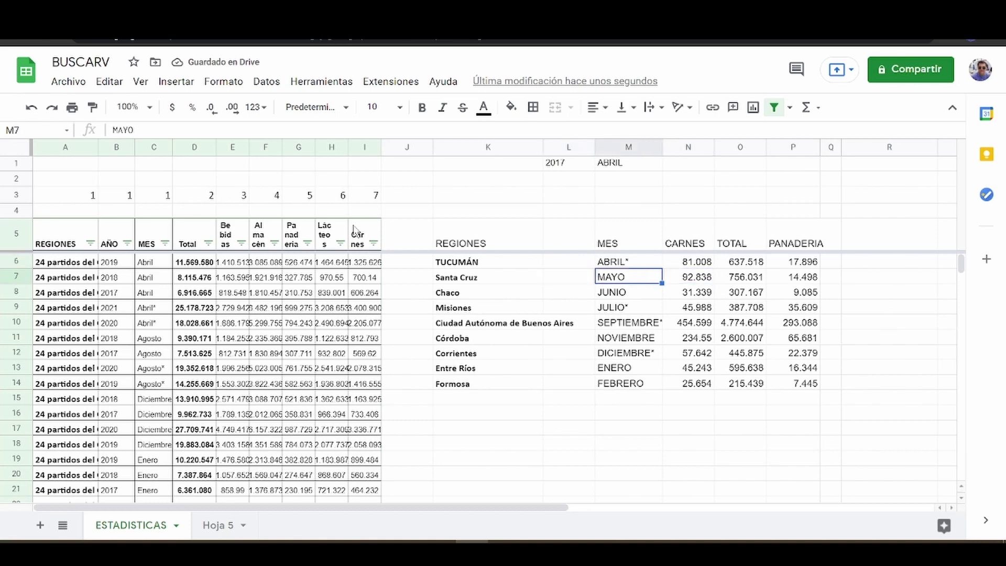
key(Up)
key(Up)
key(Down)
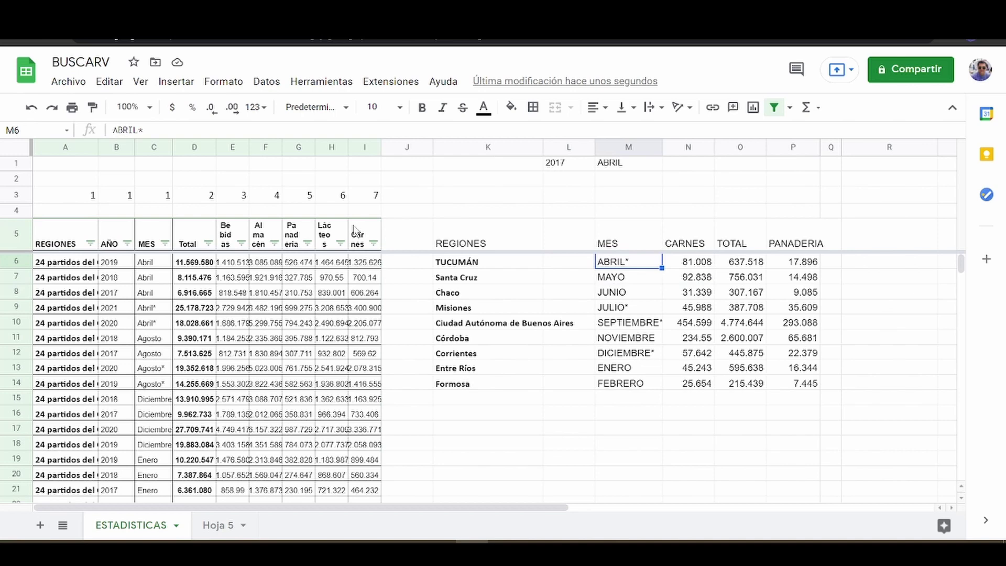
text(=)
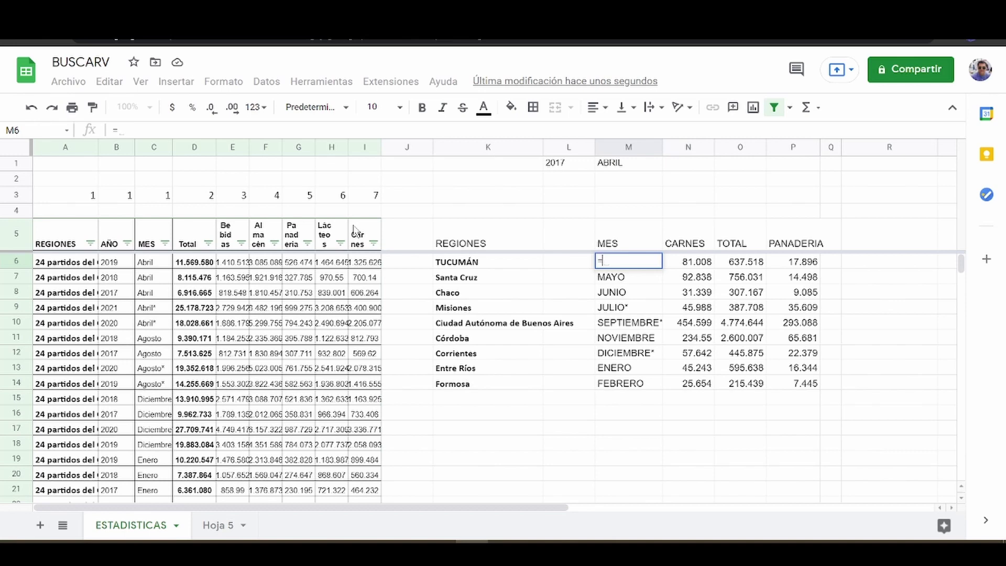
click(635, 167)
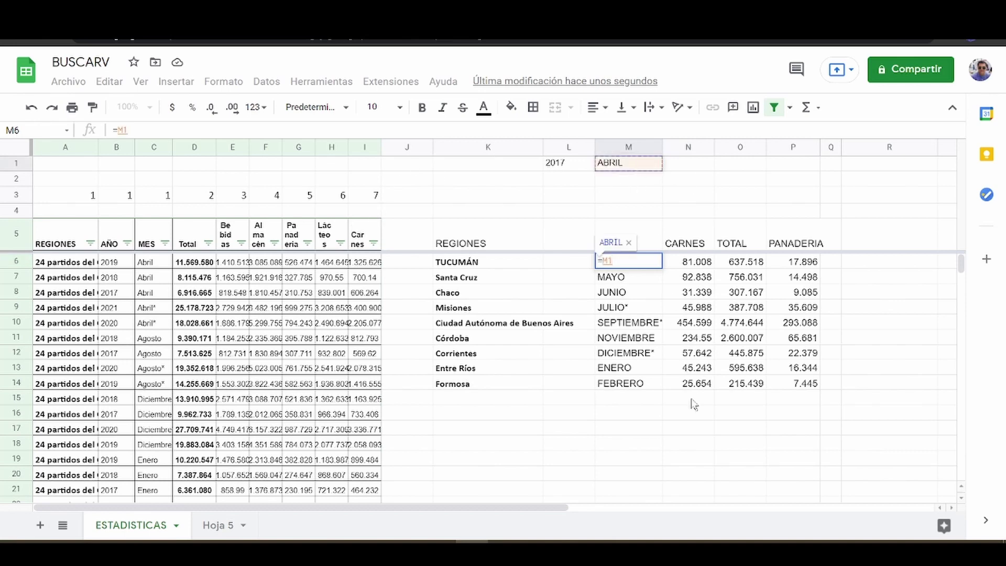
key(Return)
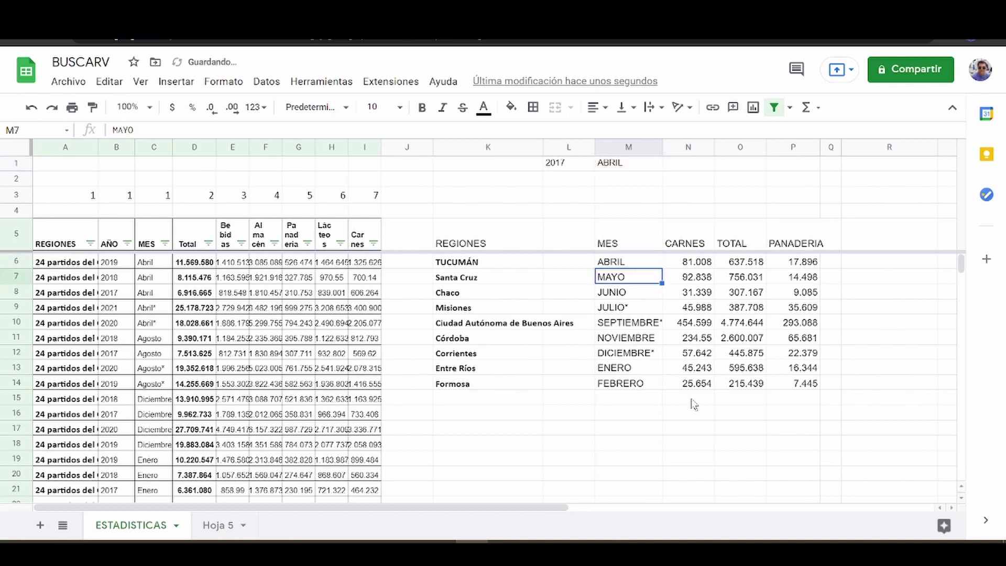
Step: Clear the remaining months below M6 in the MES column, from M7 to M14
key(ctrl+shift+Down)
key(Delete)
key(Up)
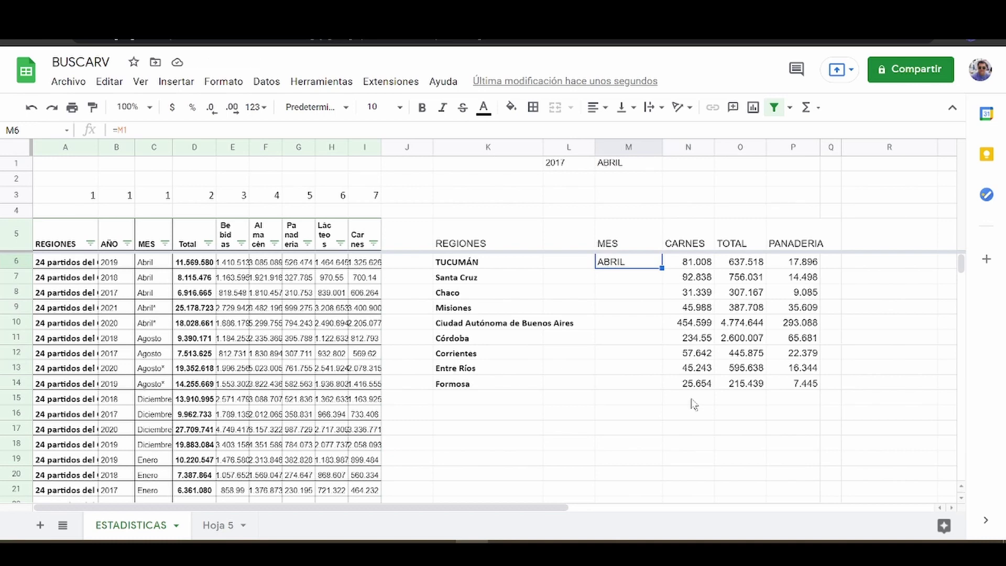
Step: Search the sheet for the Santa Cruz CARNES value copied from N7 to locate its source row, and close the search
key(Right)
key(Right)
key(Right)
key(Left)
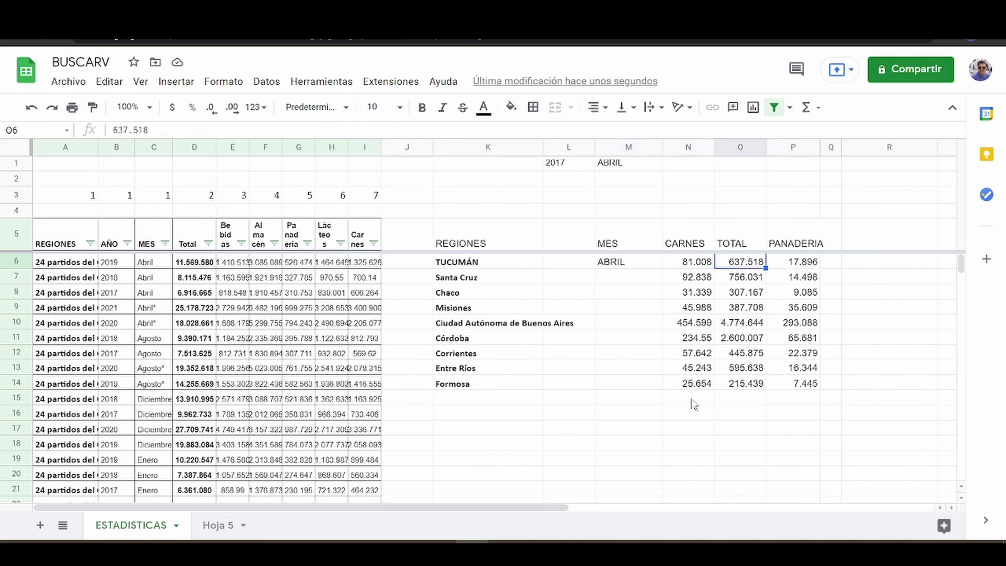
key(Left)
key(Left)
key(Down)
key(Right)
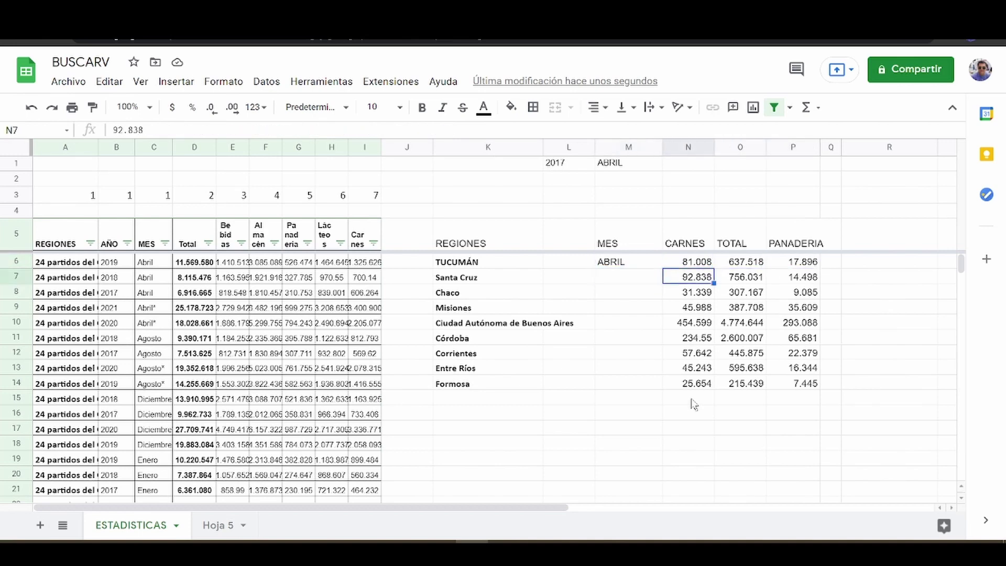
key(ctrl+c)
key(ctrl+f)
key(ctrl+v)
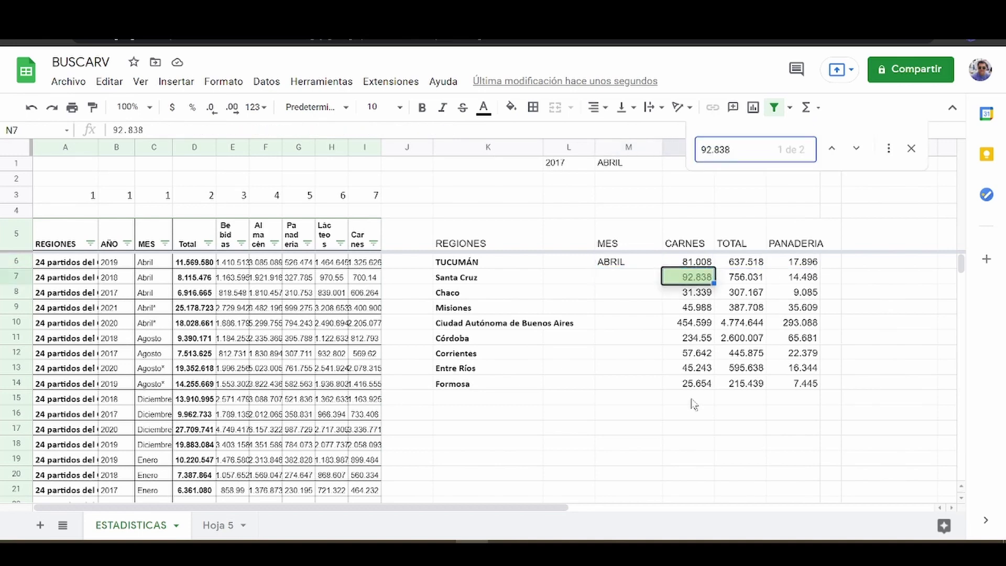
key(Return)
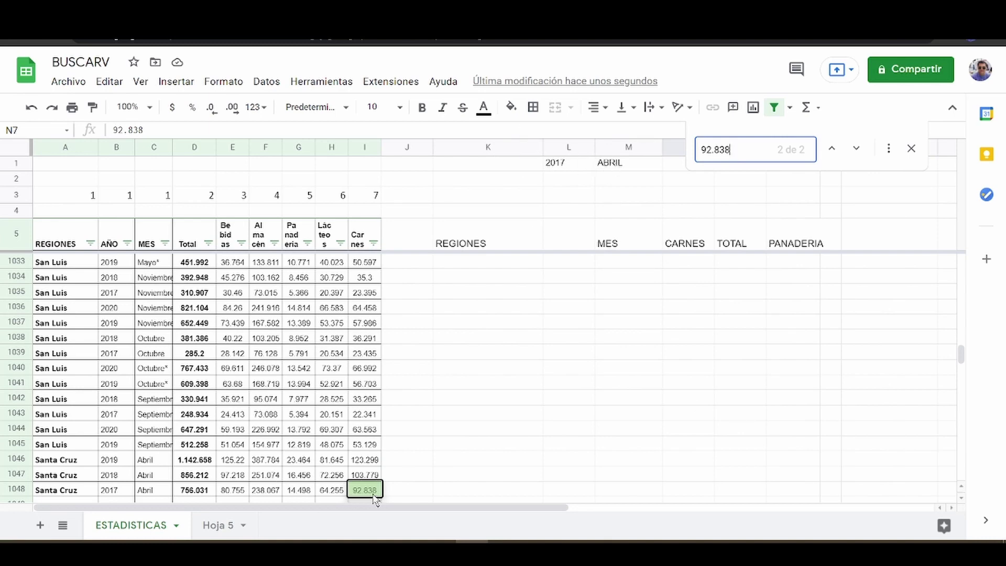
key(Escape)
Step: Change the column index array in the N6 BUSCARV formula to {2,5,7}
click(687, 230)
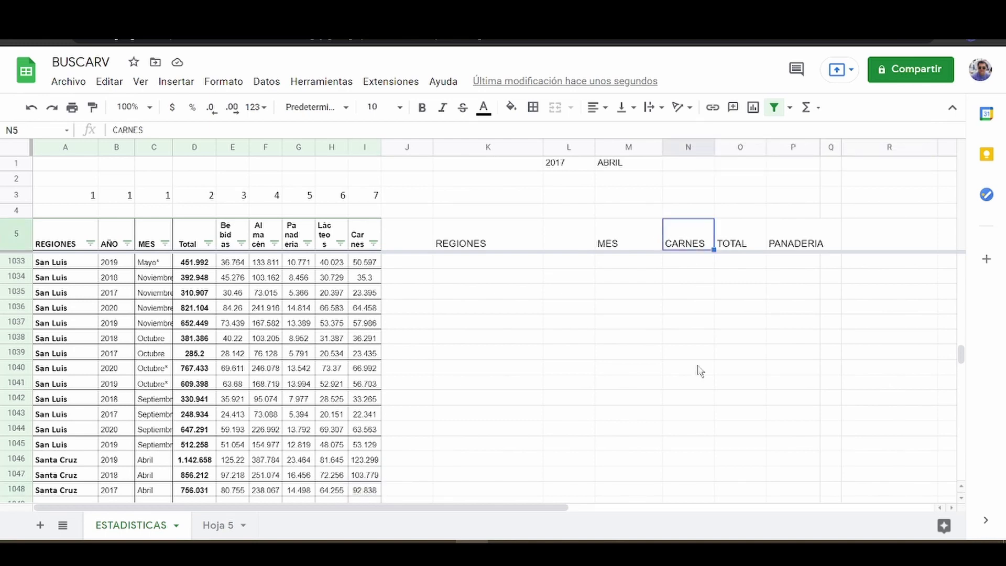
key(Down)
key(Up)
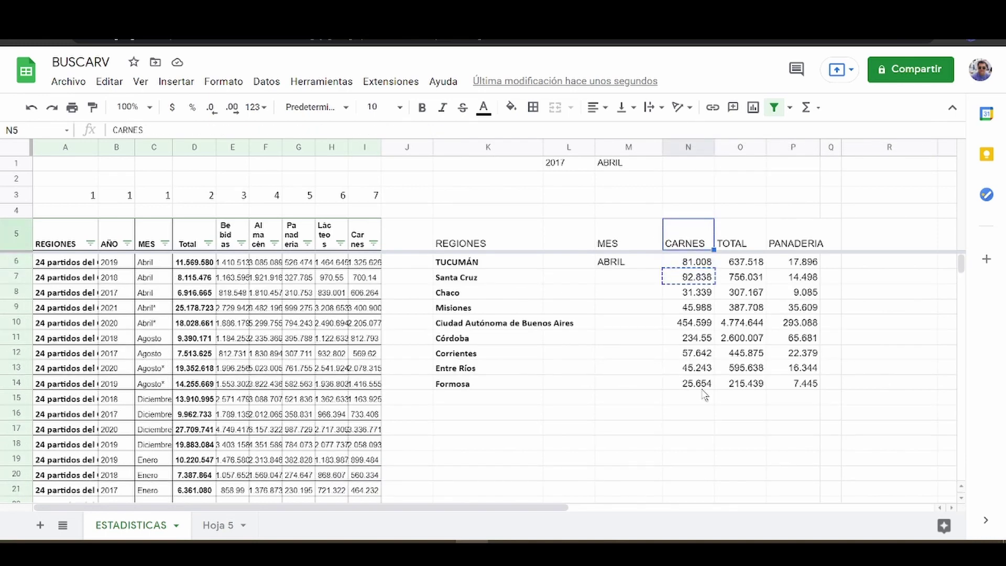
key(Down)
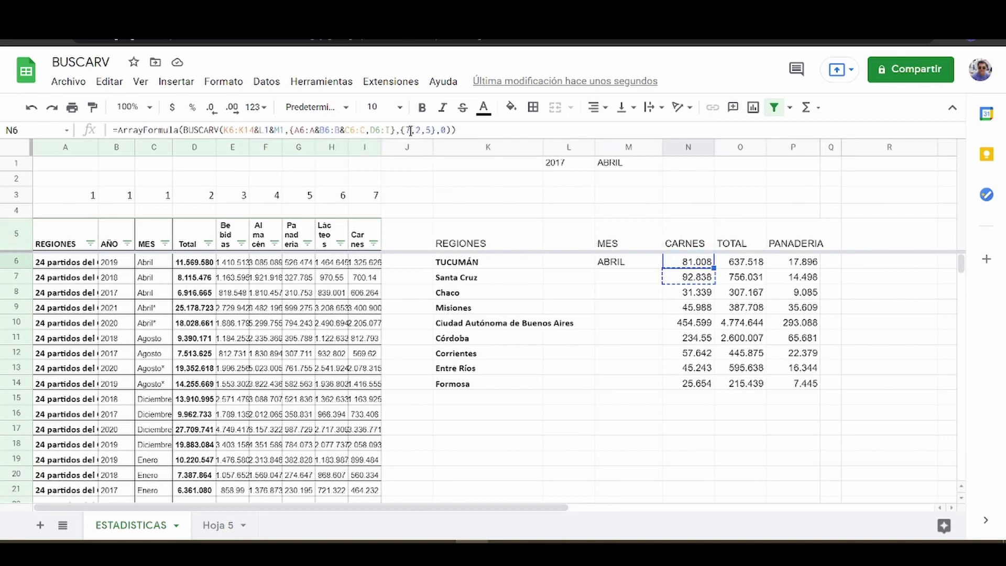
key(BackSpace)
text(2)
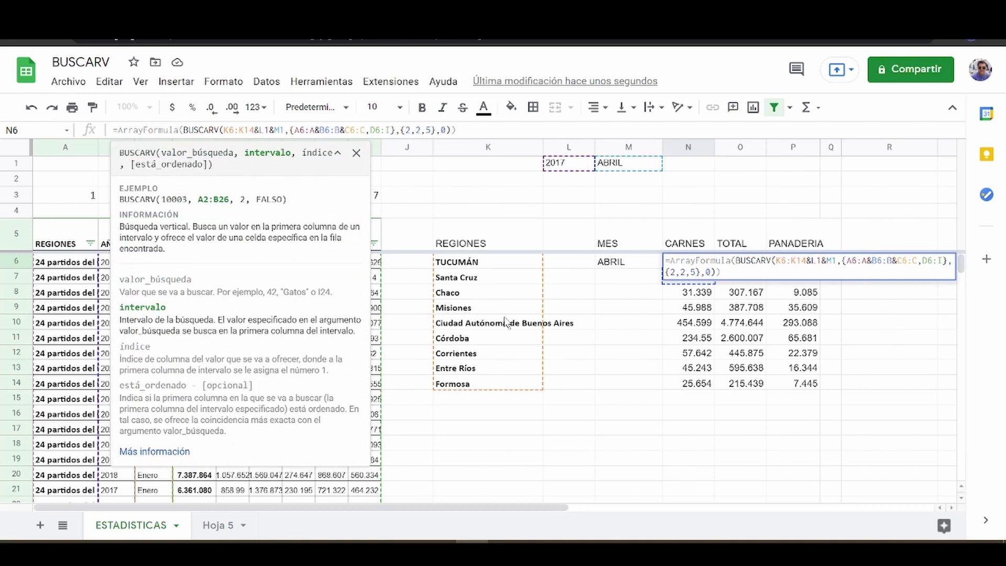
key(Right)
key(Right)
key(BackSpace)
text(5)
key(Return)
key(Up)
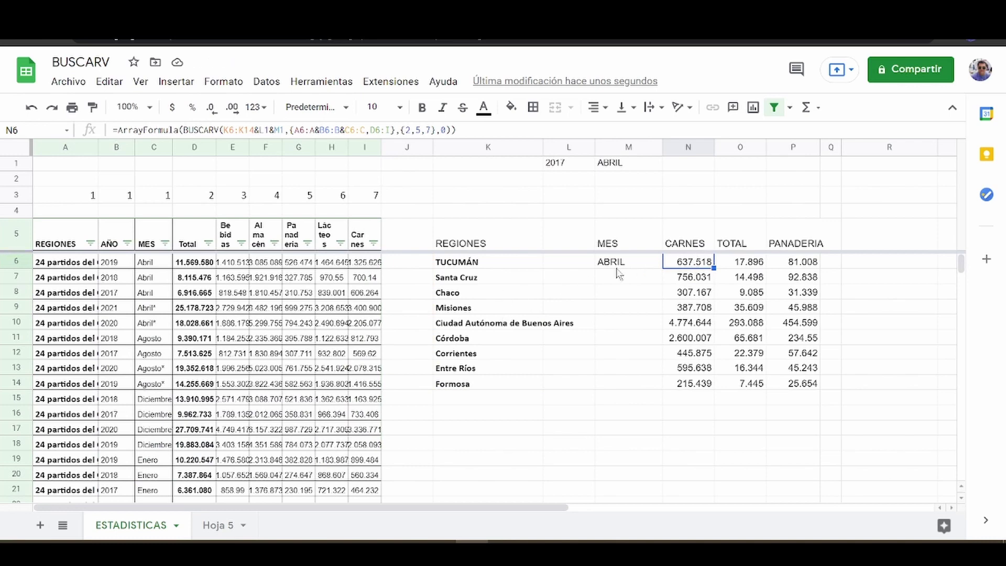
Step: Copy the complete BUSCARV array formula from N6 and enter it unchanged in L6 beside TUCUMÁN
click(560, 272)
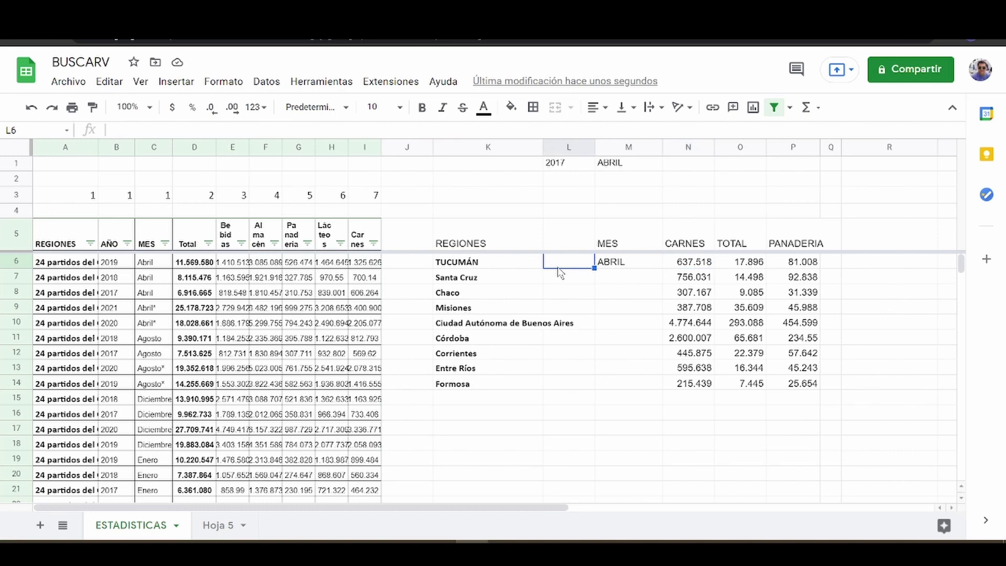
click(669, 265)
click(464, 130)
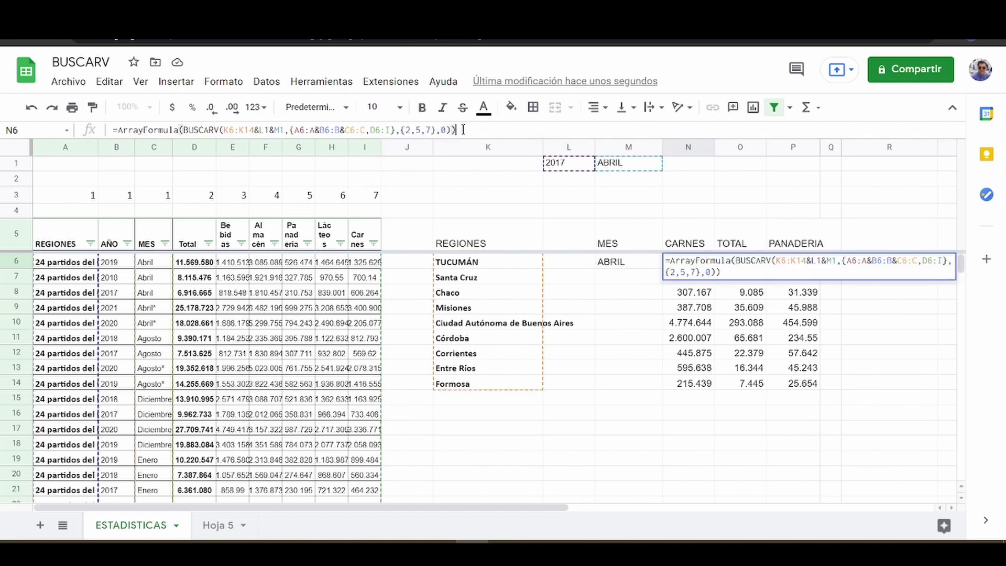
key(ctrl+a)
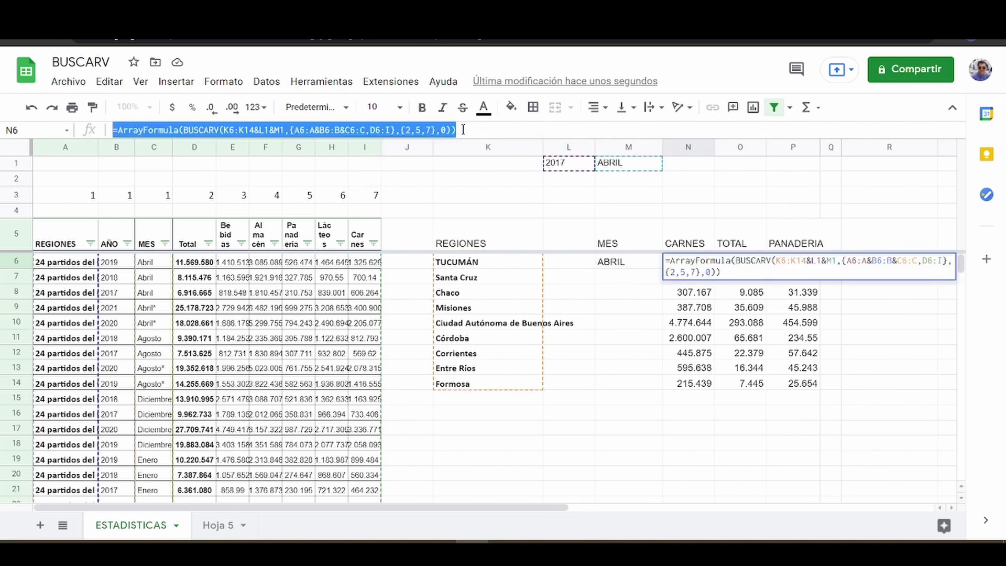
key(Escape)
click(559, 268)
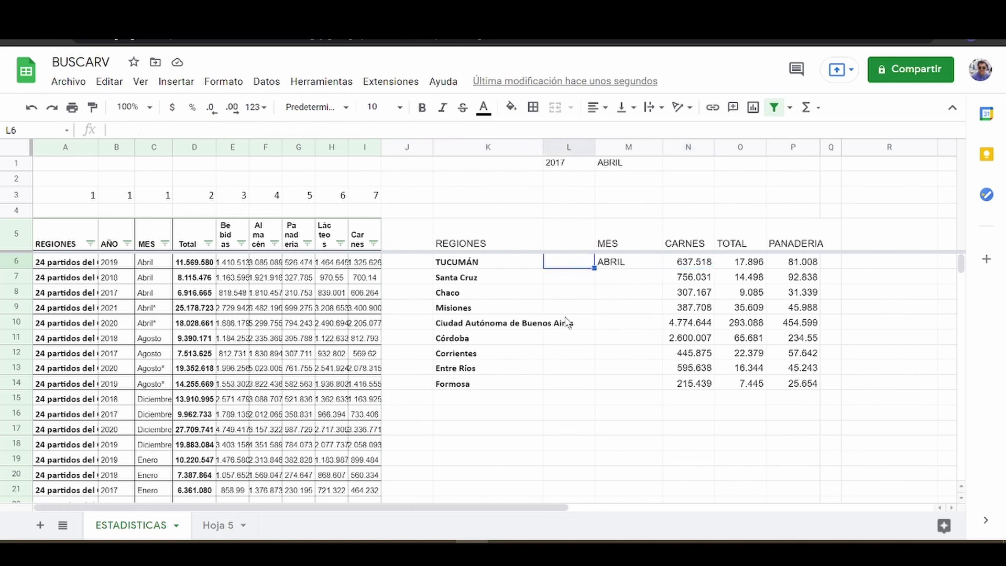
click(380, 130)
key(ctrl+v)
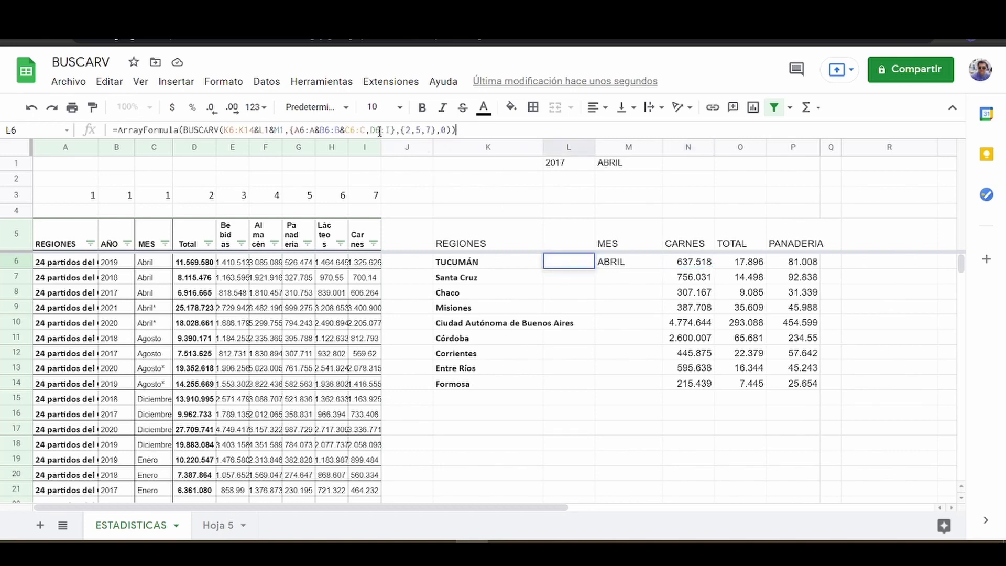
key(Tab)
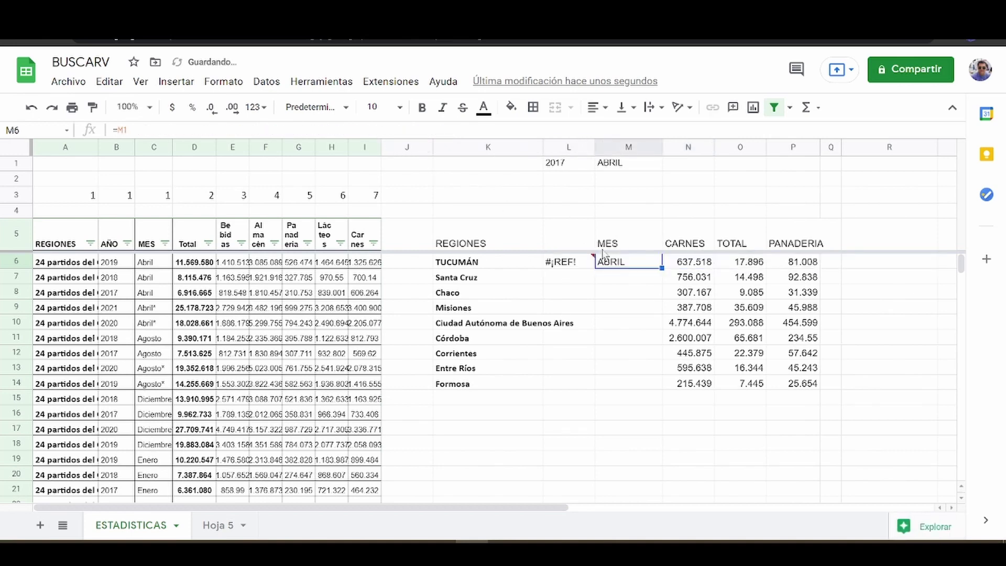
Step: Read the error on L6 and clear the old month and result cells in the range M6:P14
mouse_move(570, 269)
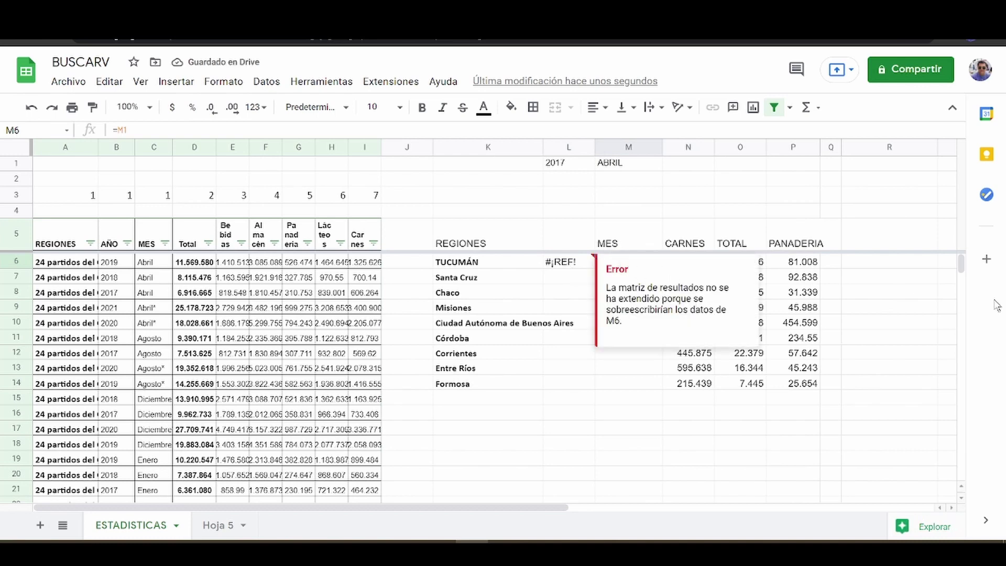
click(795, 374)
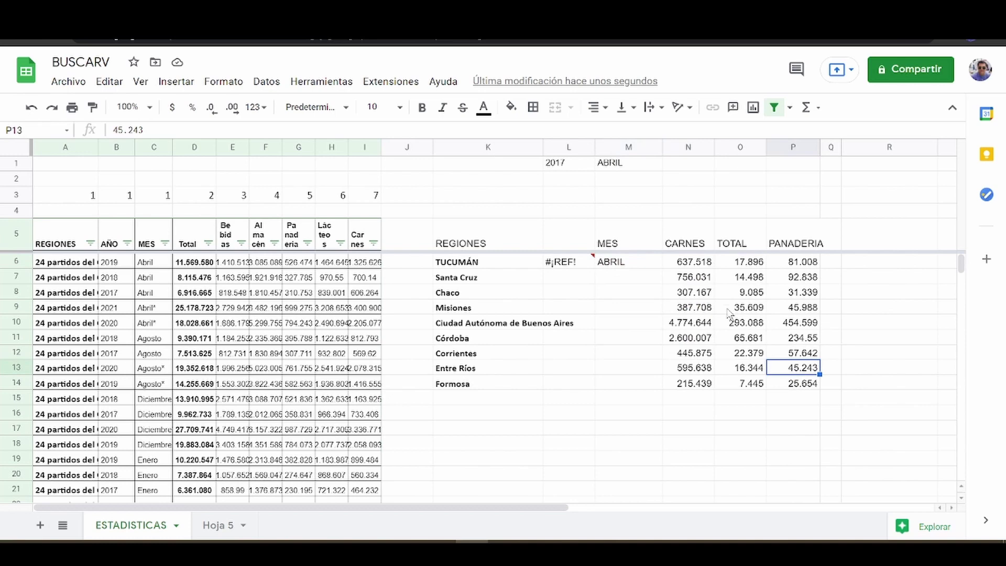
click(630, 263)
shift+click(788, 387)
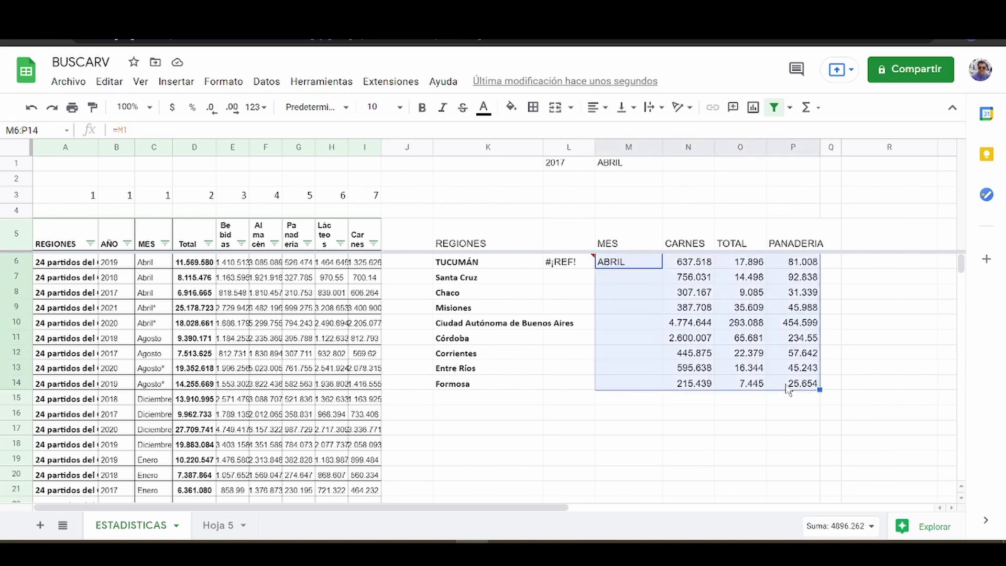
key(Delete)
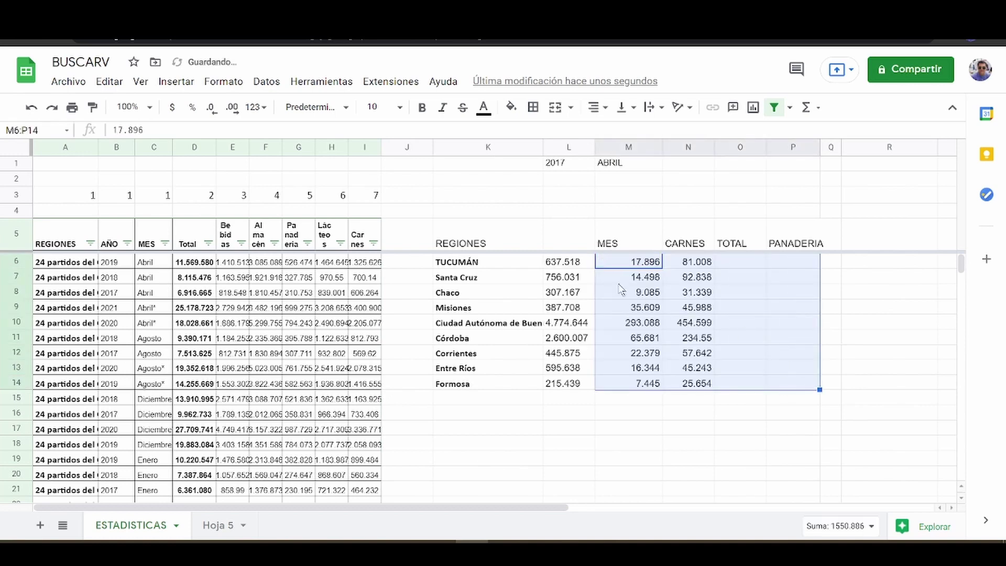
click(567, 265)
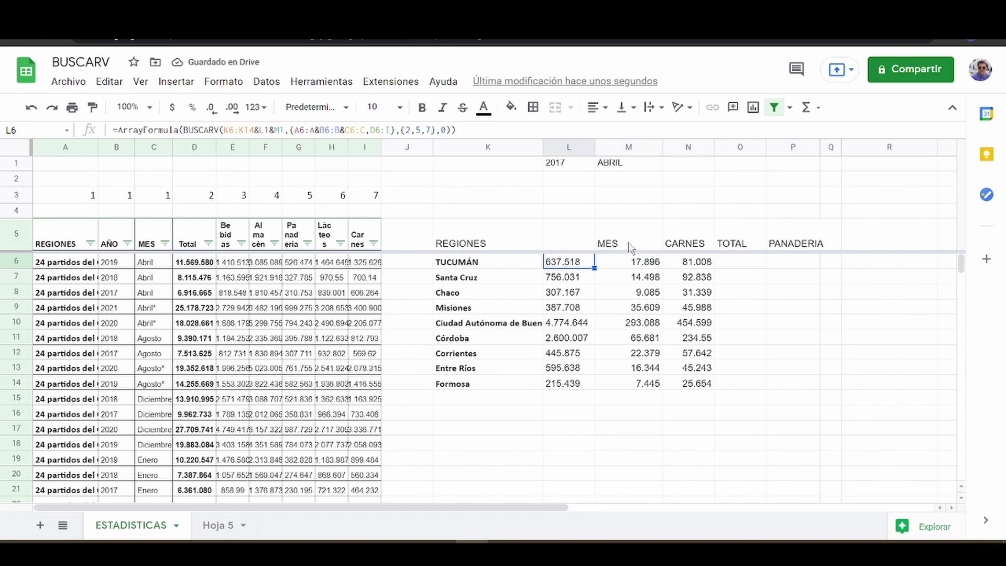
Step: Copy the CARNES, TOTAL and PANADERIA headers to L5:N5 and clear the leftover headers in O5:P5
click(683, 242)
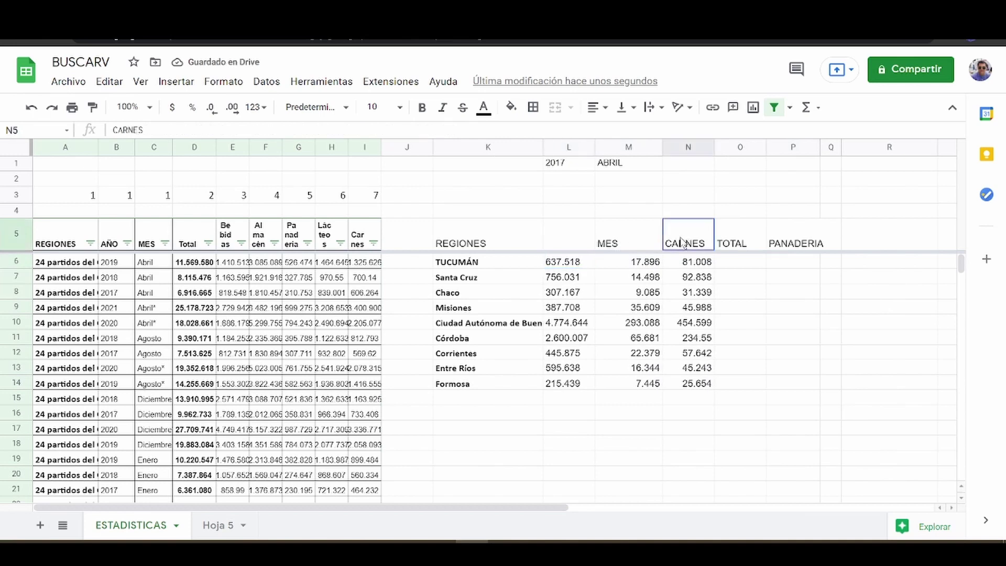
shift+click(793, 251)
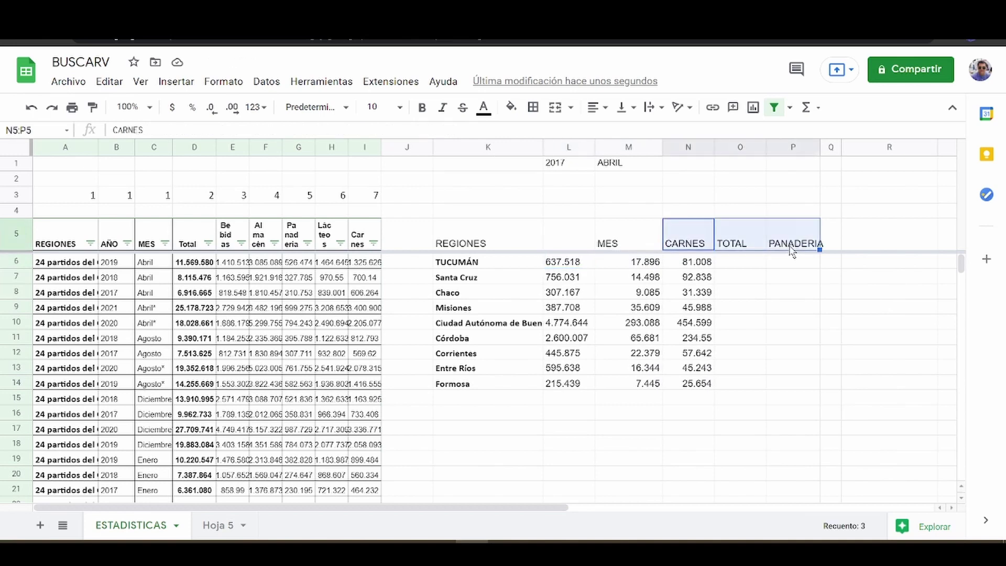
key(ctrl+c)
click(569, 250)
key(ctrl+v)
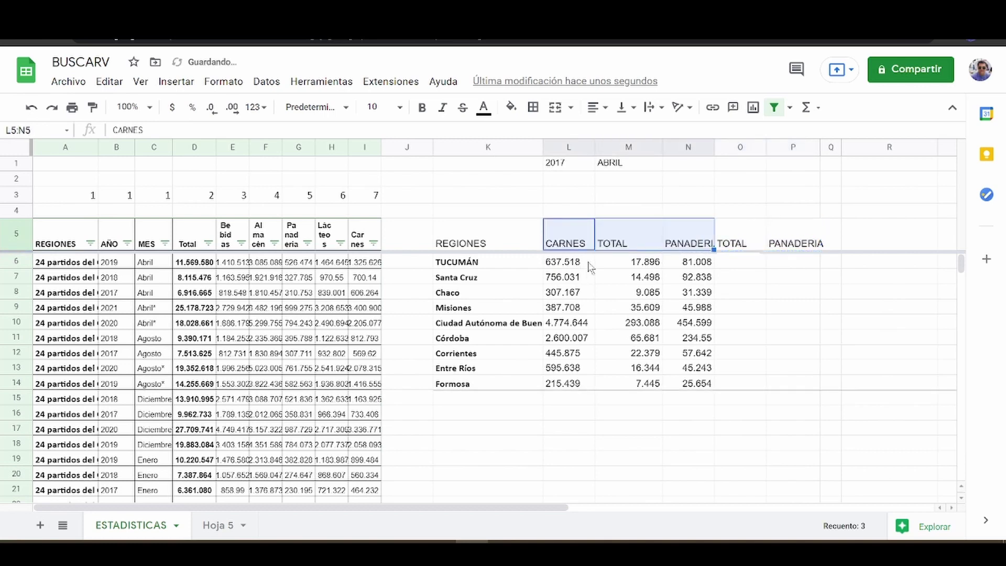
drag(733, 239, 791, 249)
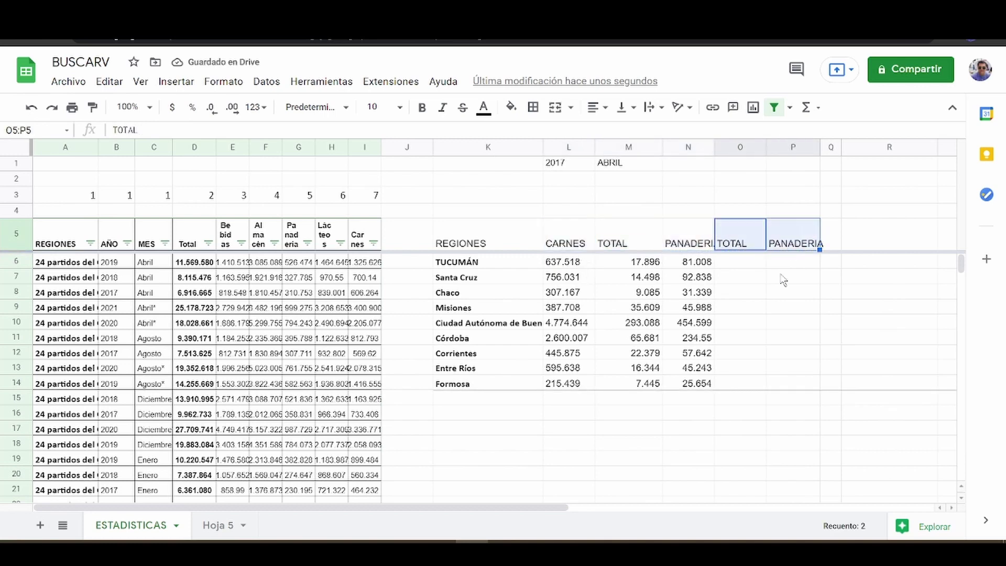
key(Delete)
Step: Rename the result headers to TOTAL in L5, PANADERI in M5 and CARNES in N5
click(578, 234)
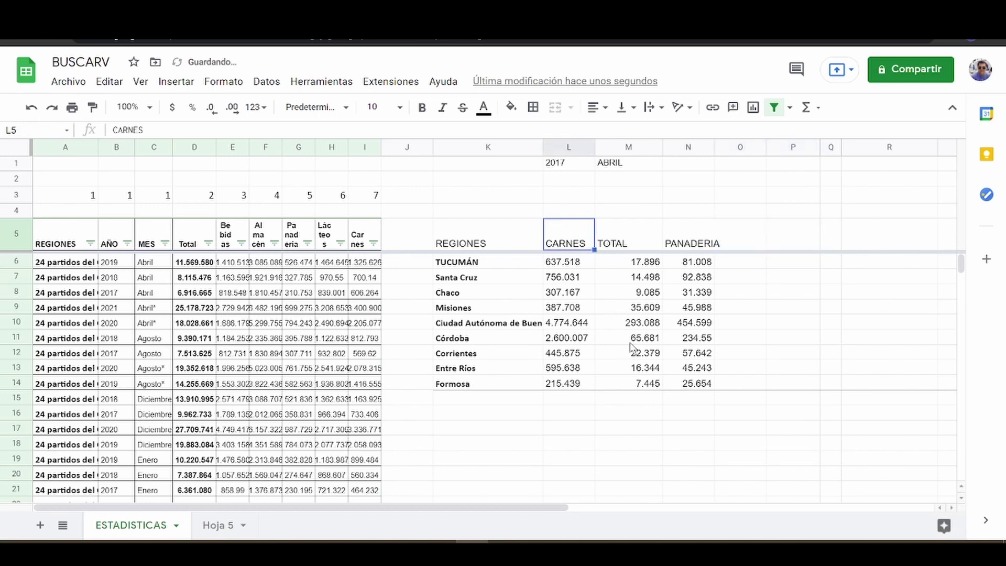
text(TOTAL)
key(Tab)
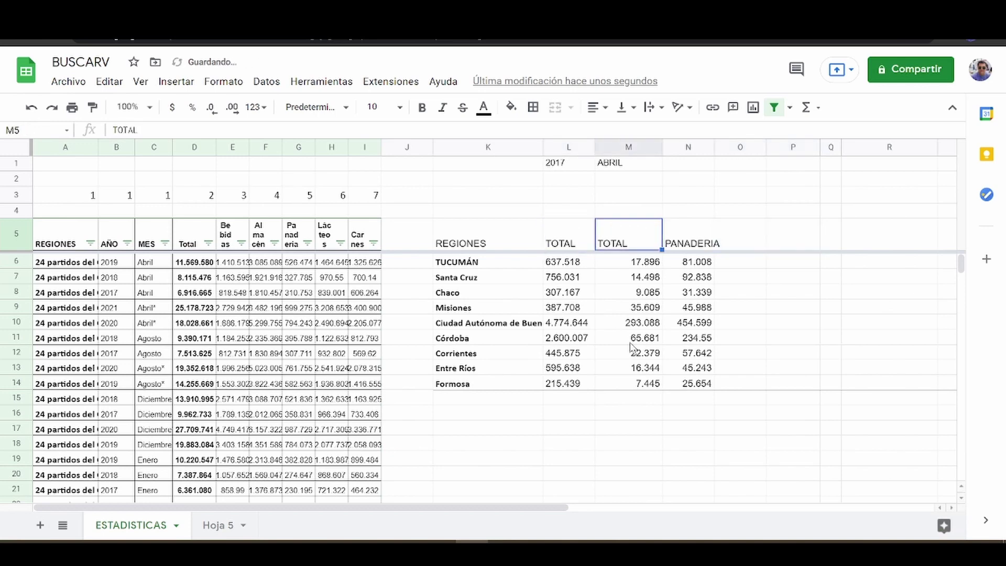
text(PANADERI)
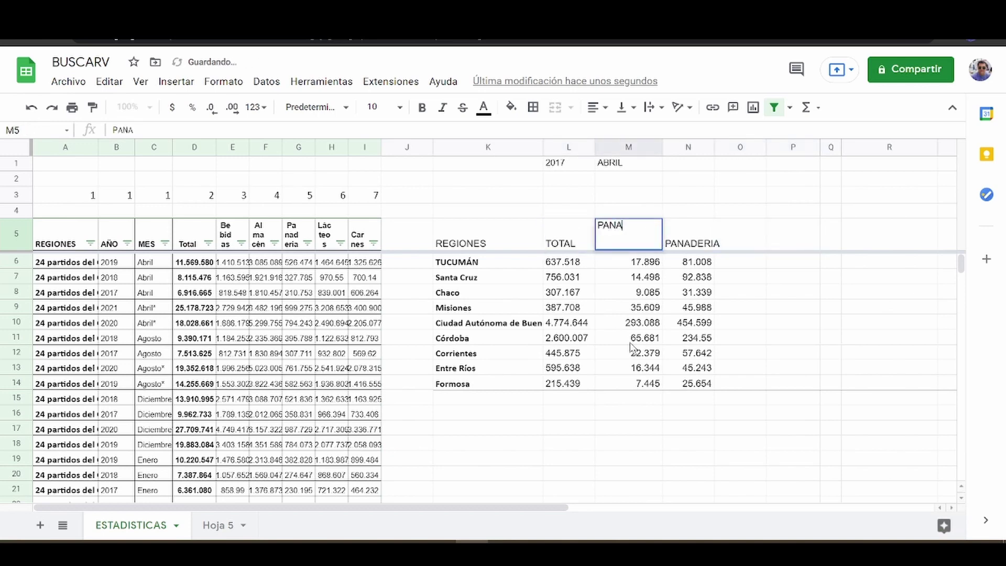
key(Tab)
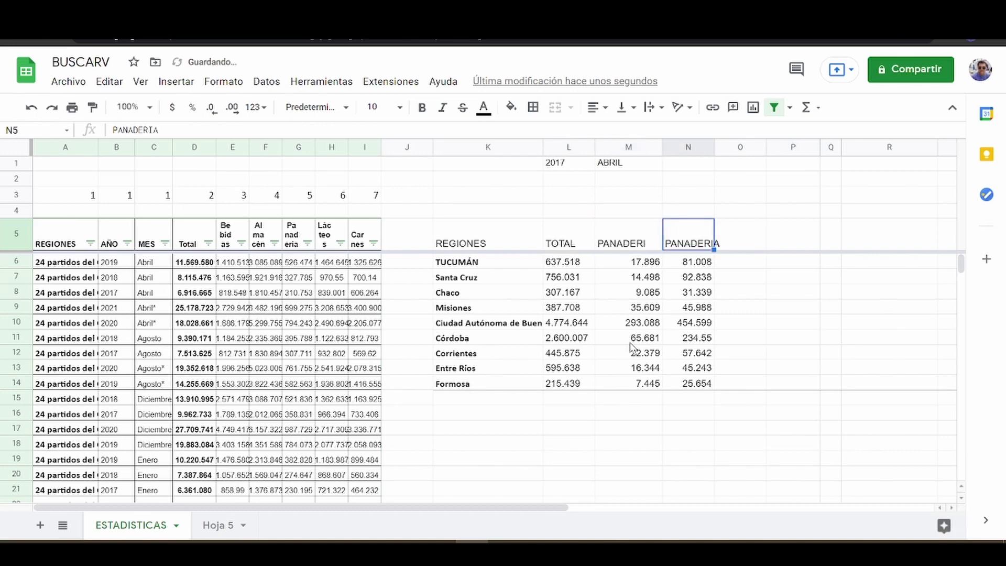
text(CARNES)
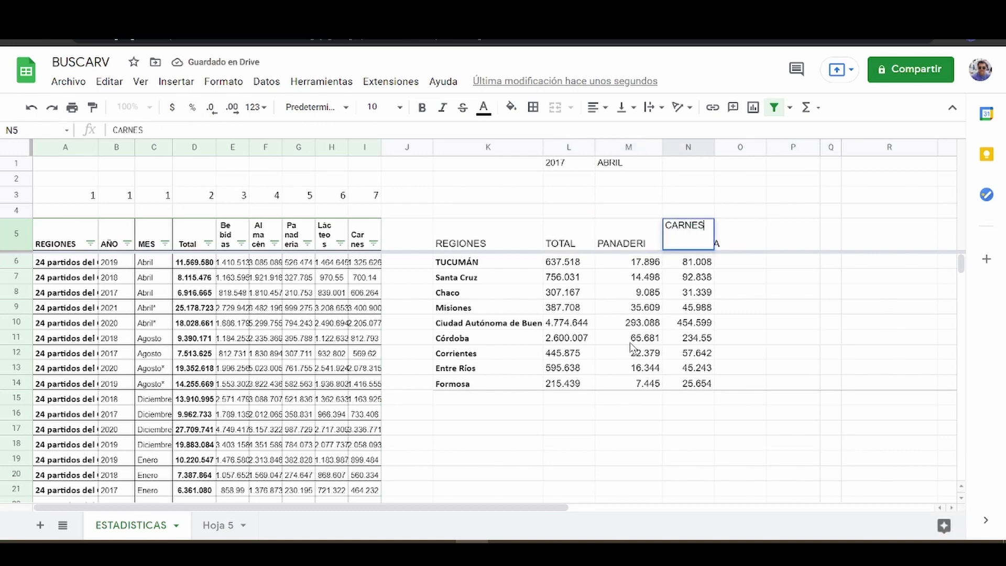
key(Return)
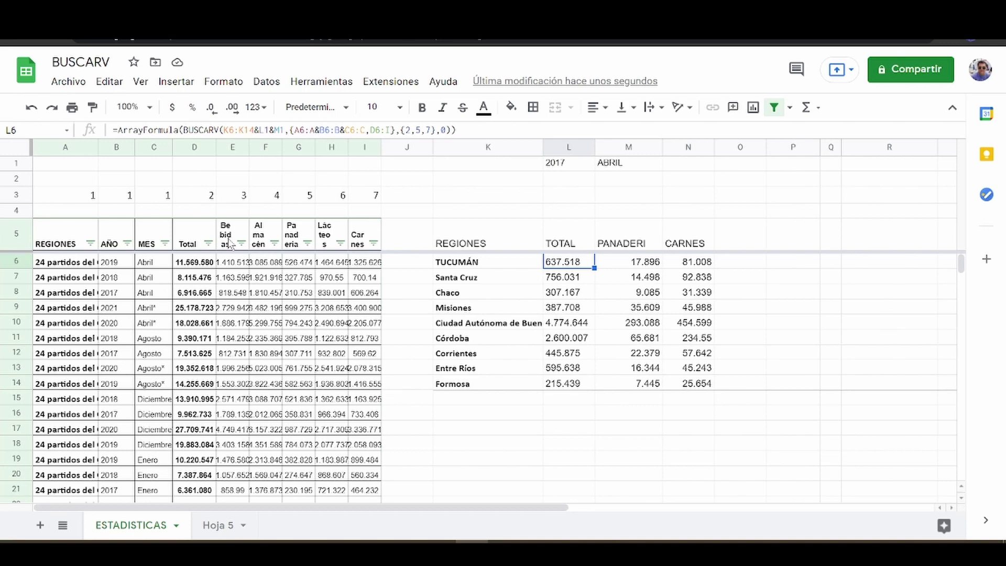
Step: Change the Almacén header in F5 to FERRETERIA and widen column F to fit it
click(266, 245)
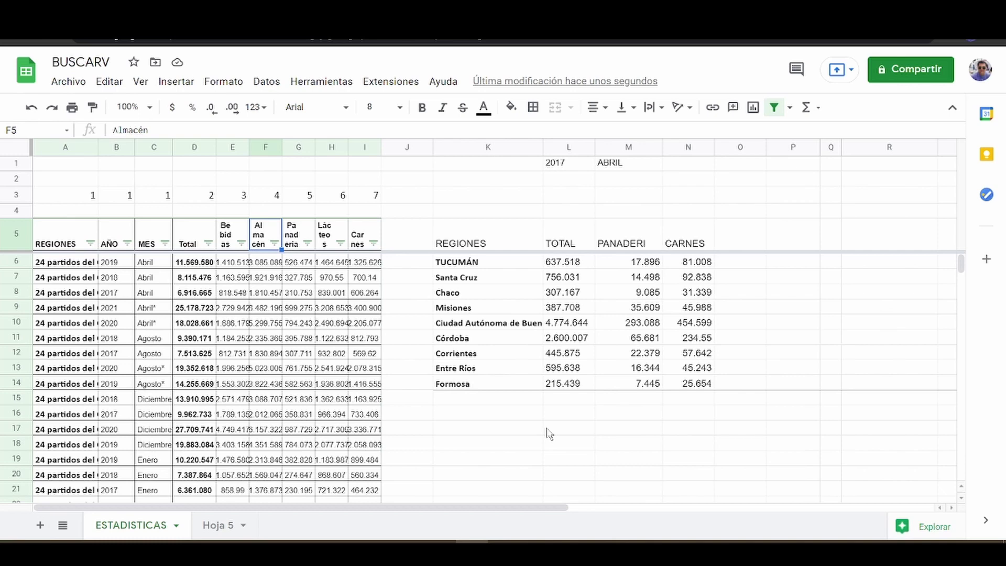
text(FE)
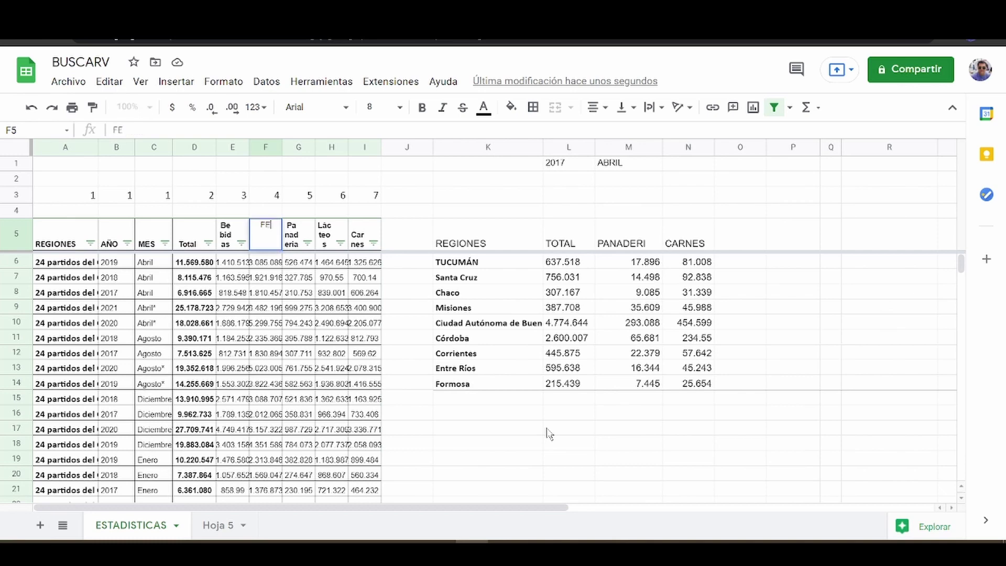
text(RRETERIA)
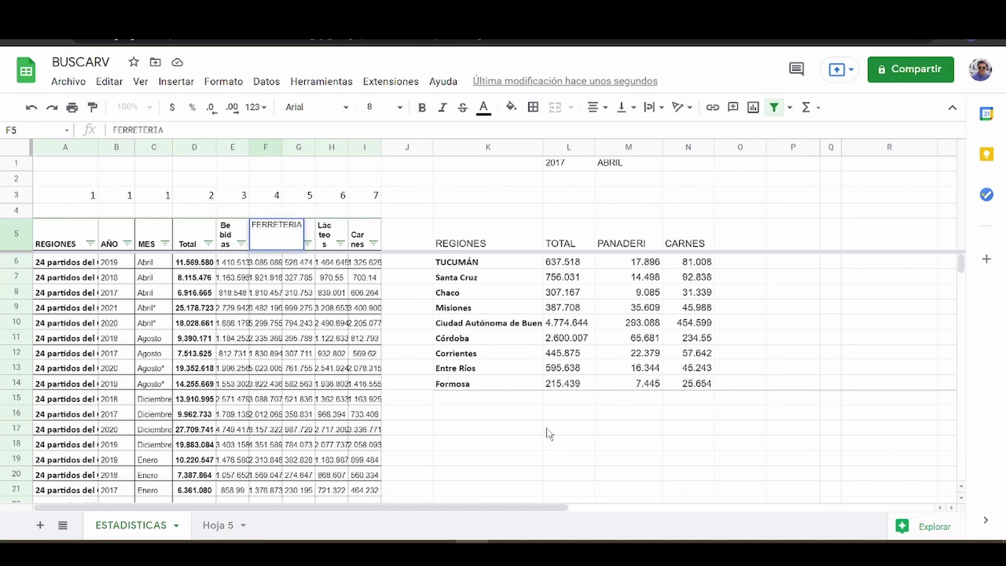
key(Return)
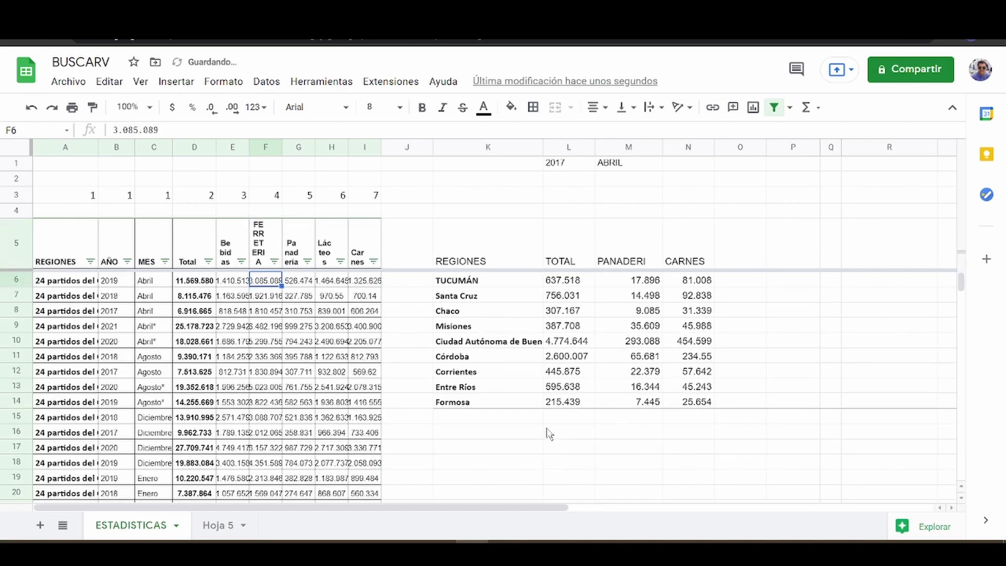
key(Up)
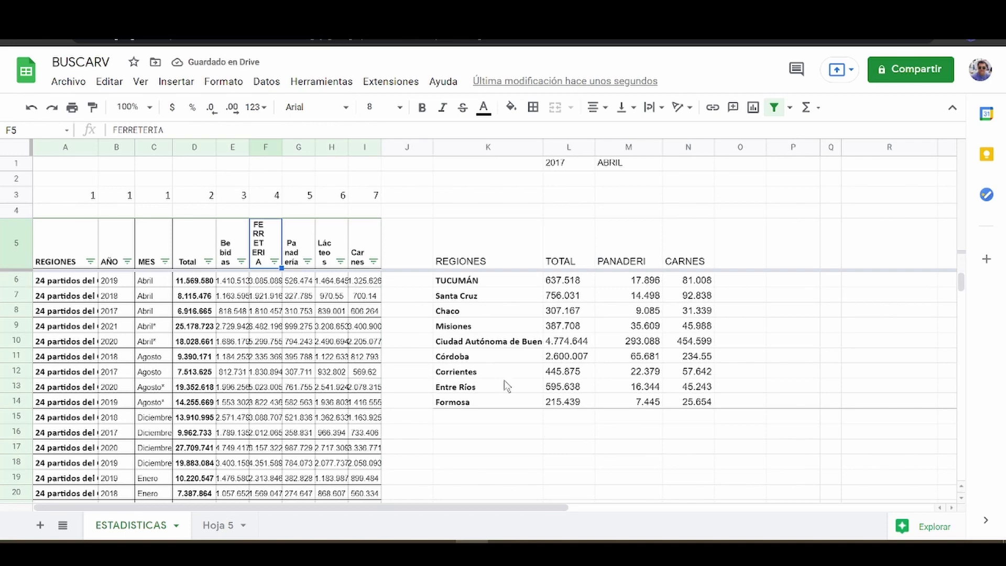
drag(282, 151, 297, 151)
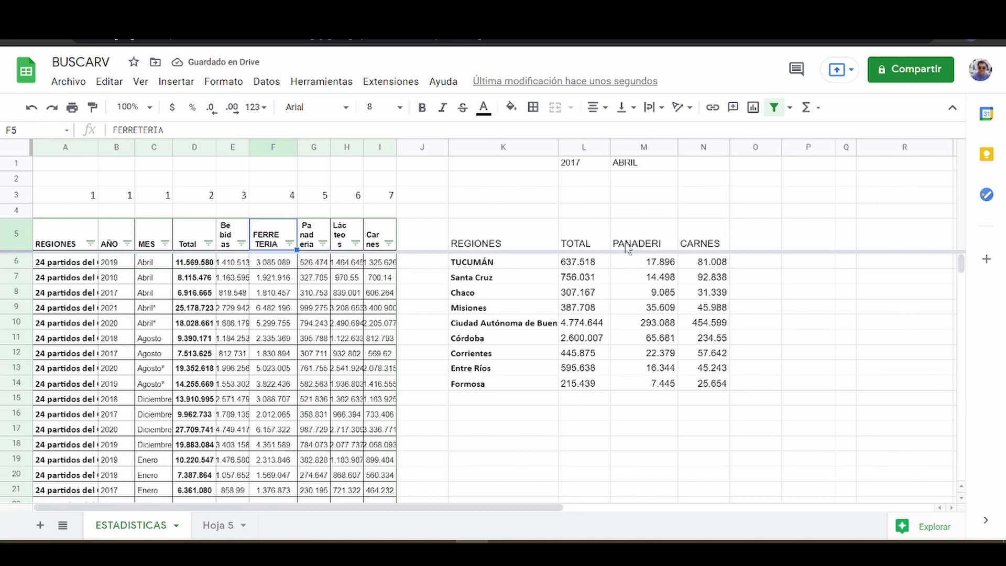
Step: Undo the widening of column F and the FERRETERIA header change in F5
key(ctrl+z)
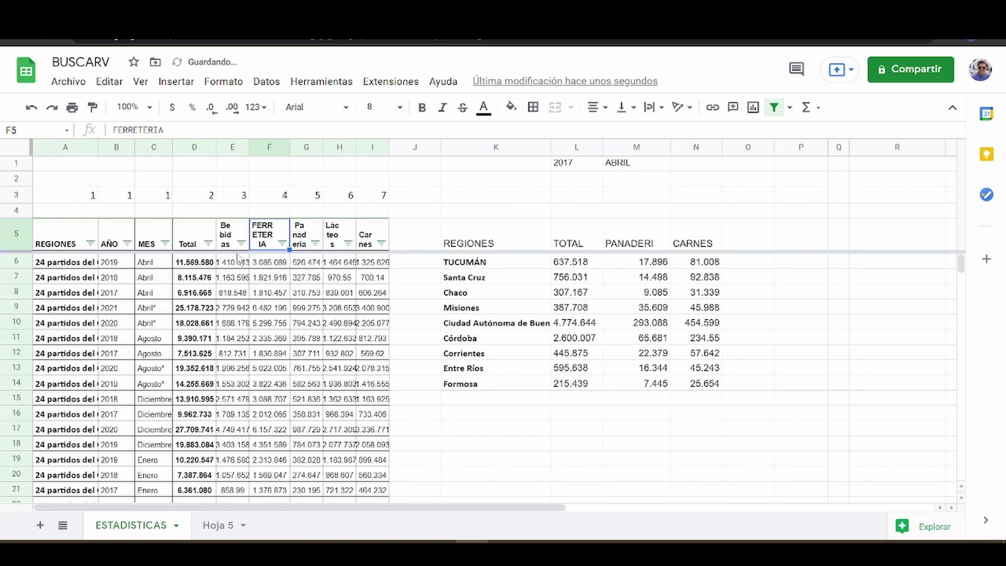
key(ctrl+z)
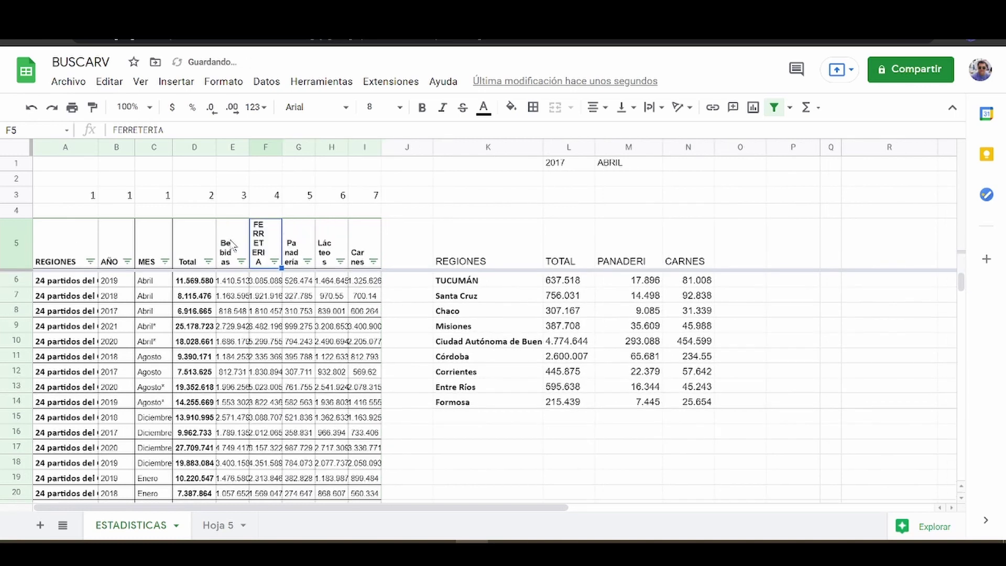
key(ctrl+z)
Step: Change the Carnes header in I5 to FERRETERIA and widen column I slightly to fit it
click(233, 244)
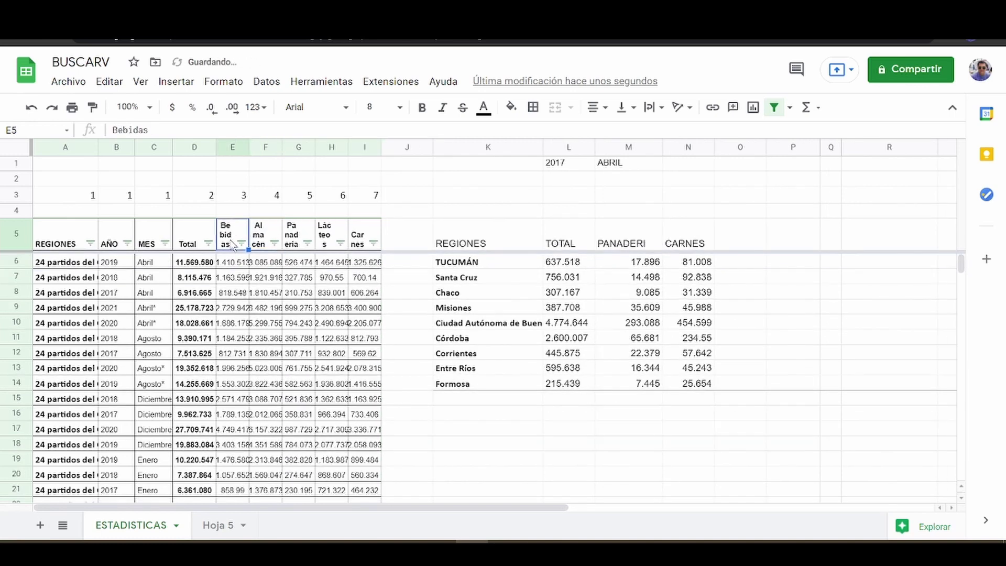
click(365, 241)
click(188, 132)
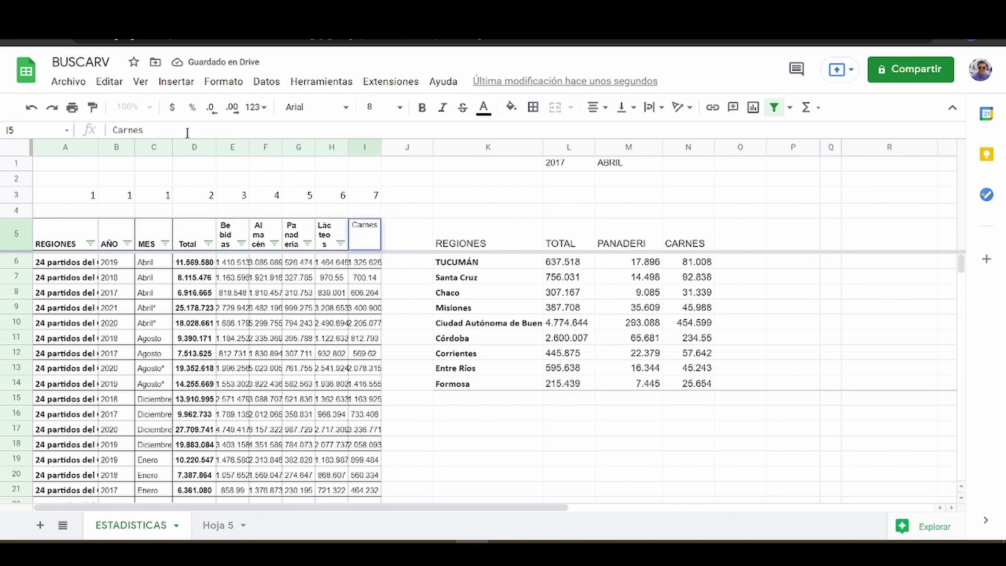
double_click(187, 132)
text(FERRET)
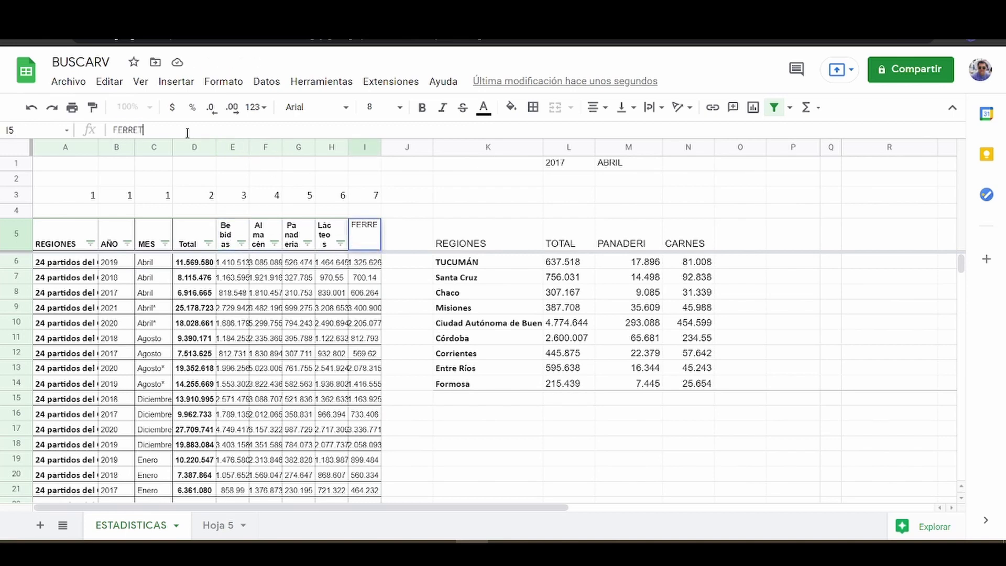
text(ERIA)
key(Tab)
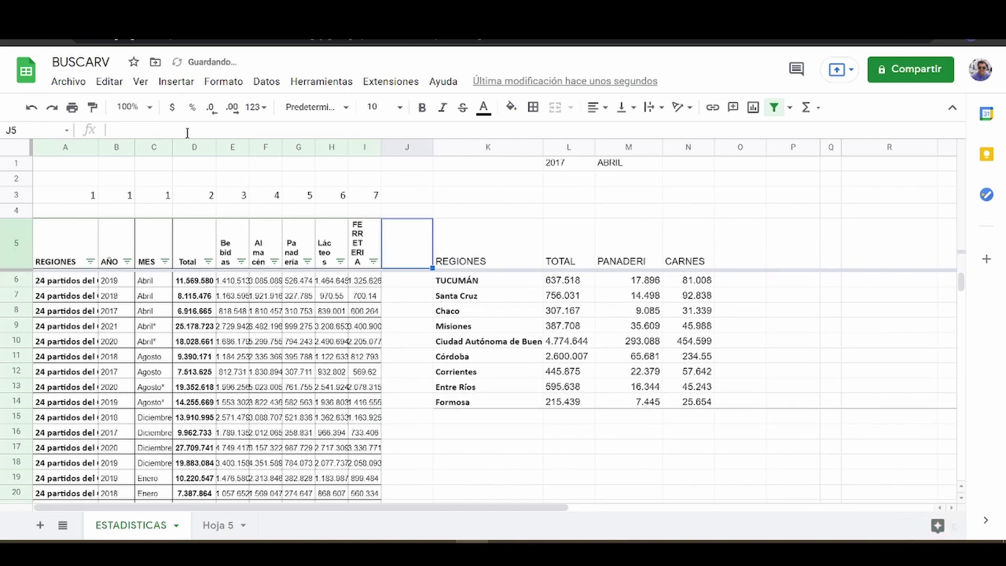
key(Left)
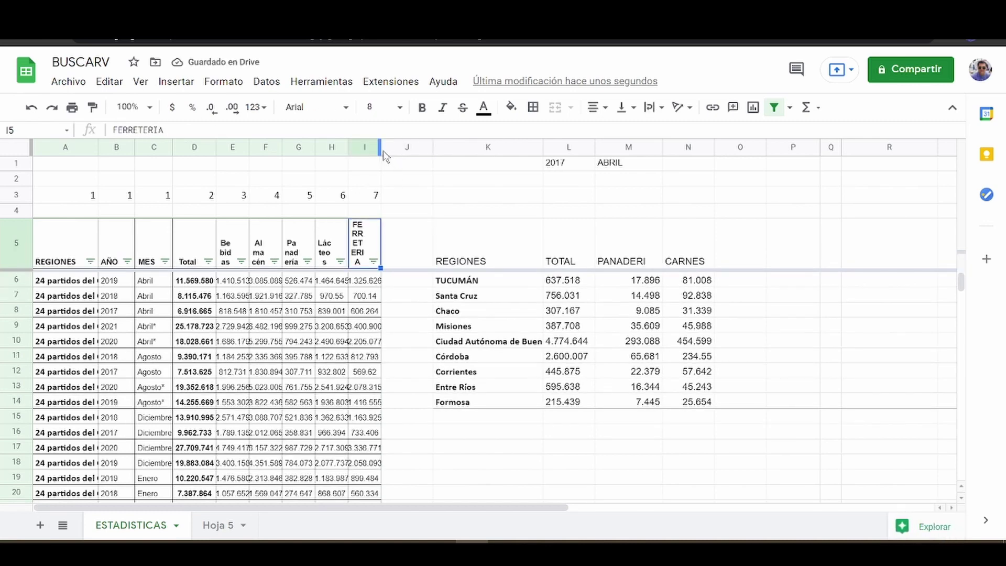
drag(381, 147, 392, 148)
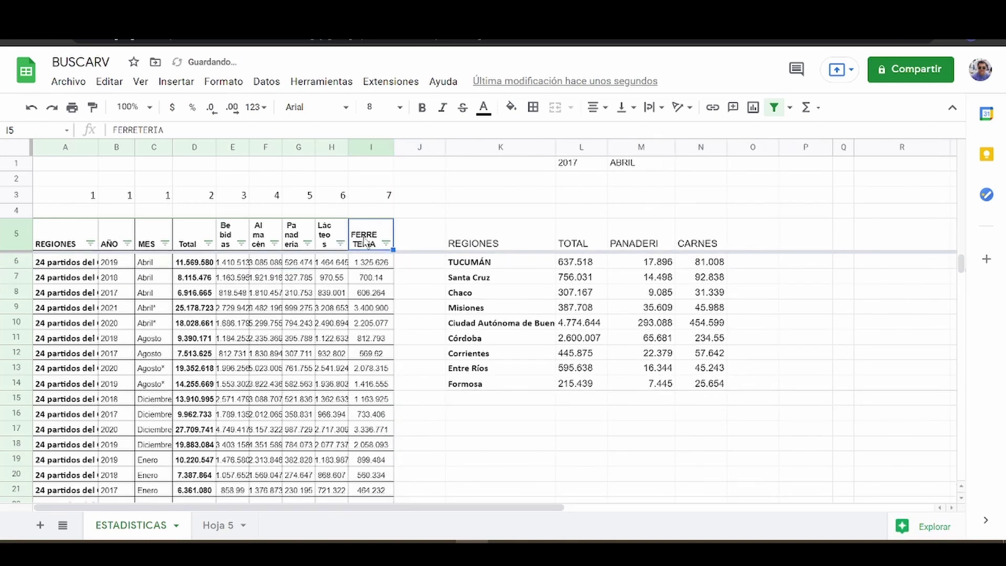
Step: Compare the CARNES header in N5 with I5, and copy the whole Otros column H1:H1353 from the Hoja 5 sheet
click(696, 248)
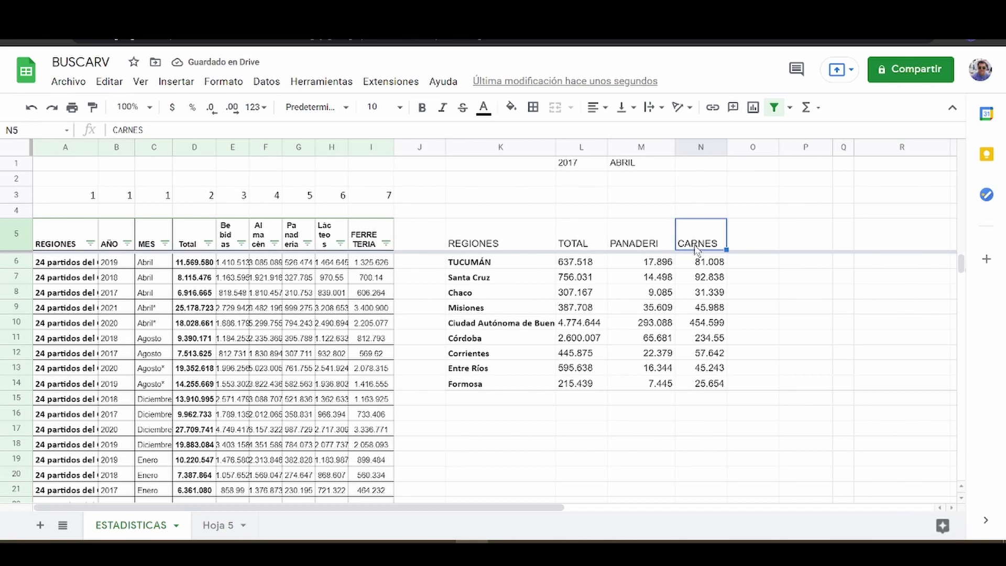
click(370, 243)
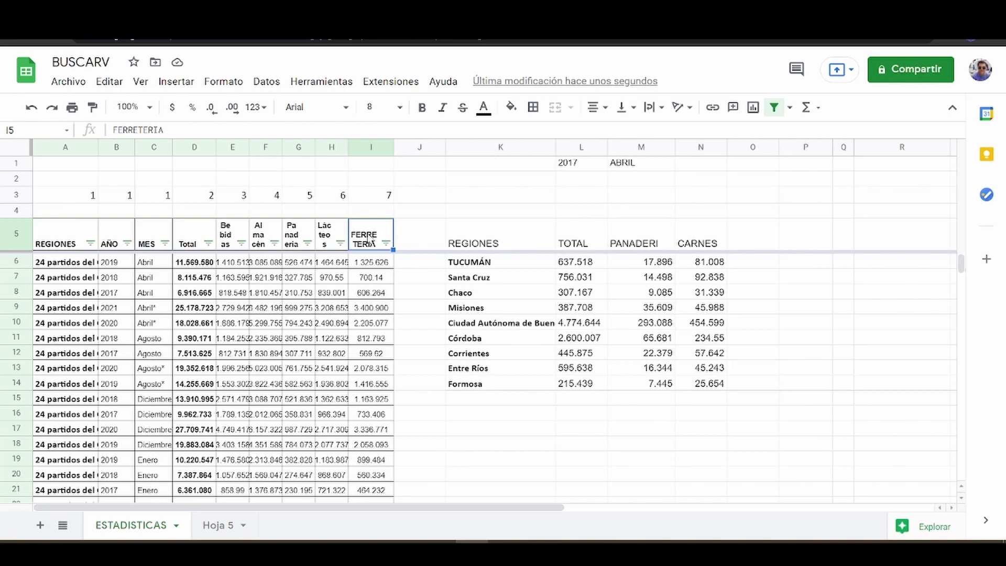
click(218, 525)
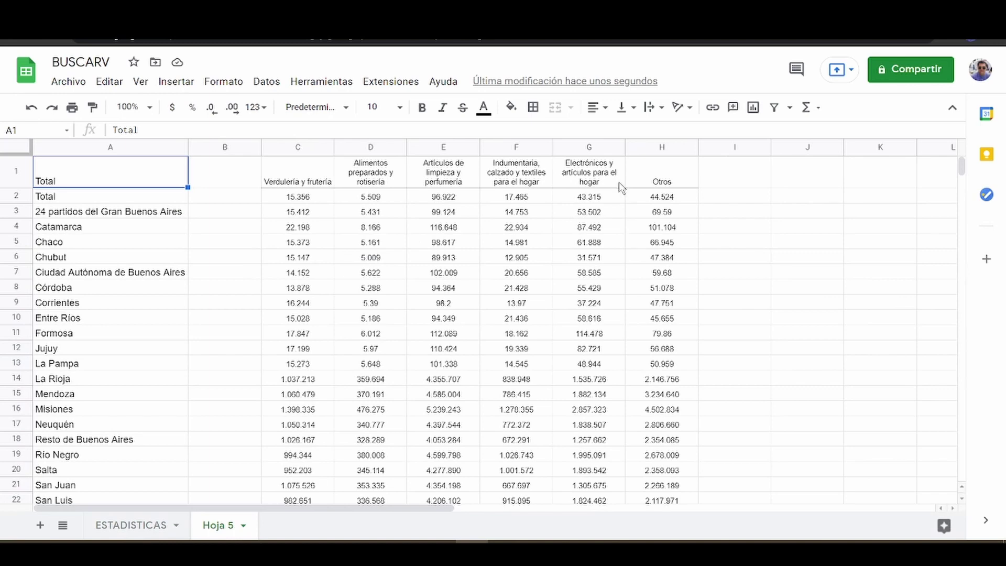
click(646, 182)
key(ctrl+shift+Down)
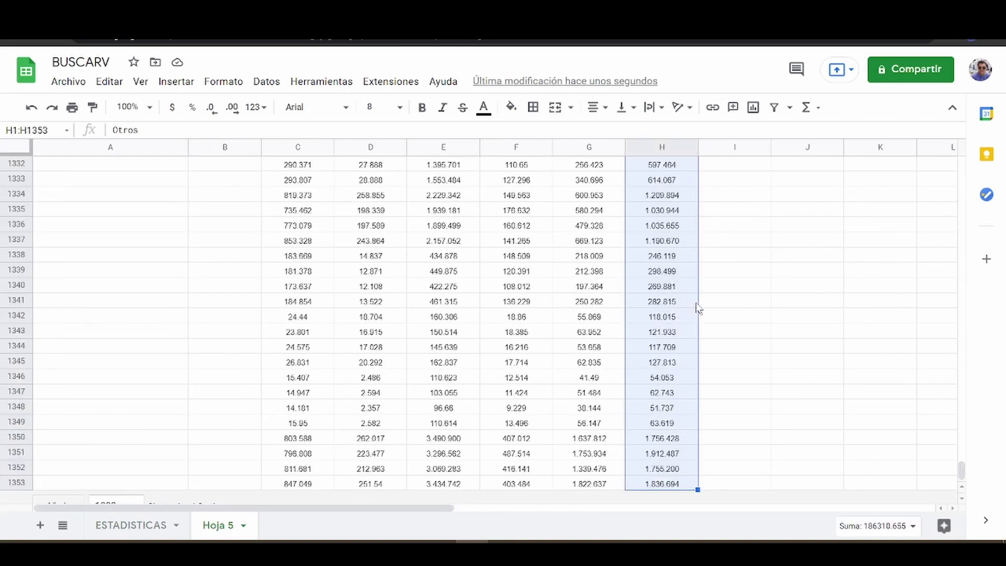
Step: Insert one column before column K in the ESTADISTICAS sheet and paste the copied Otros data starting at J5
click(115, 525)
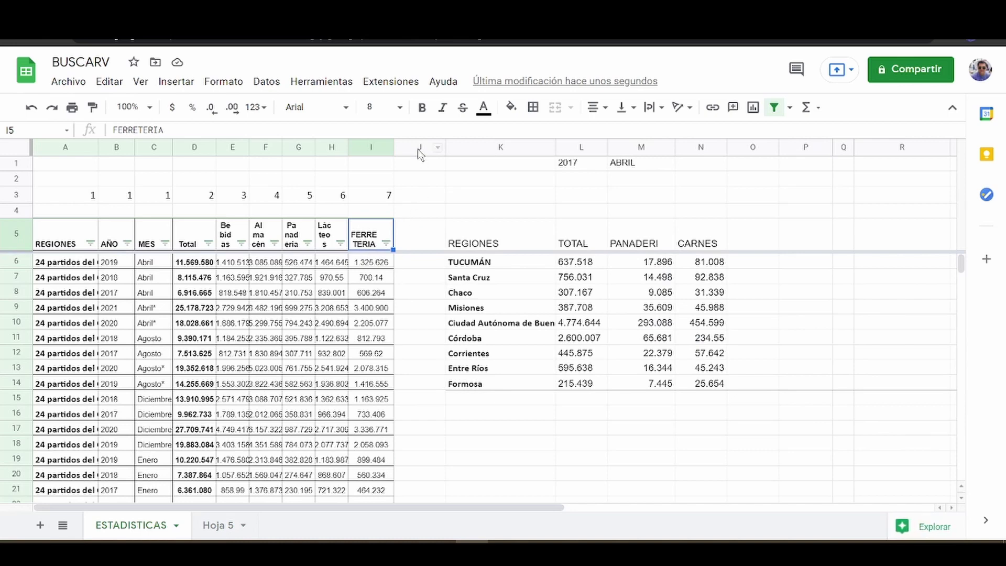
click(476, 147)
right_click(476, 147)
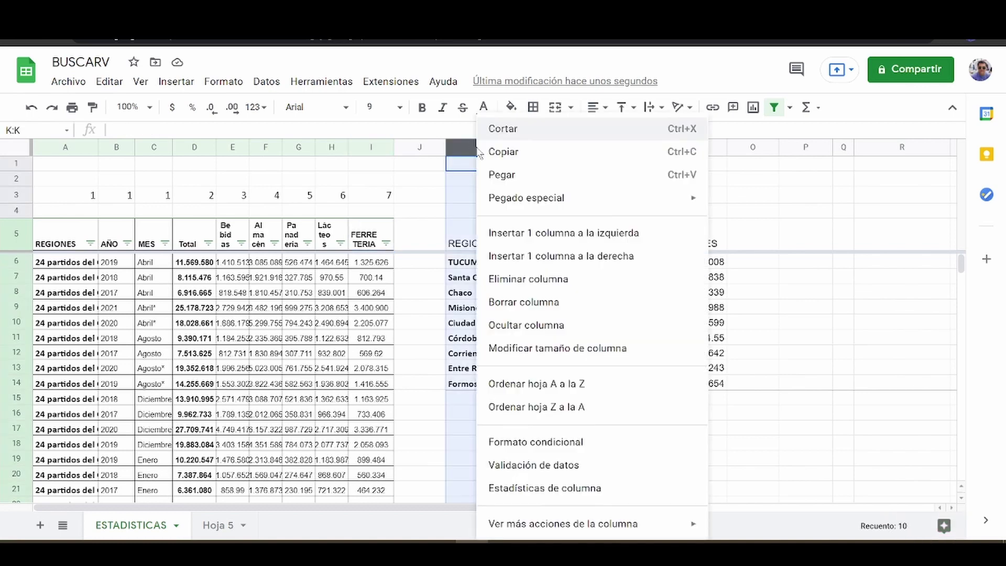
click(508, 232)
click(434, 236)
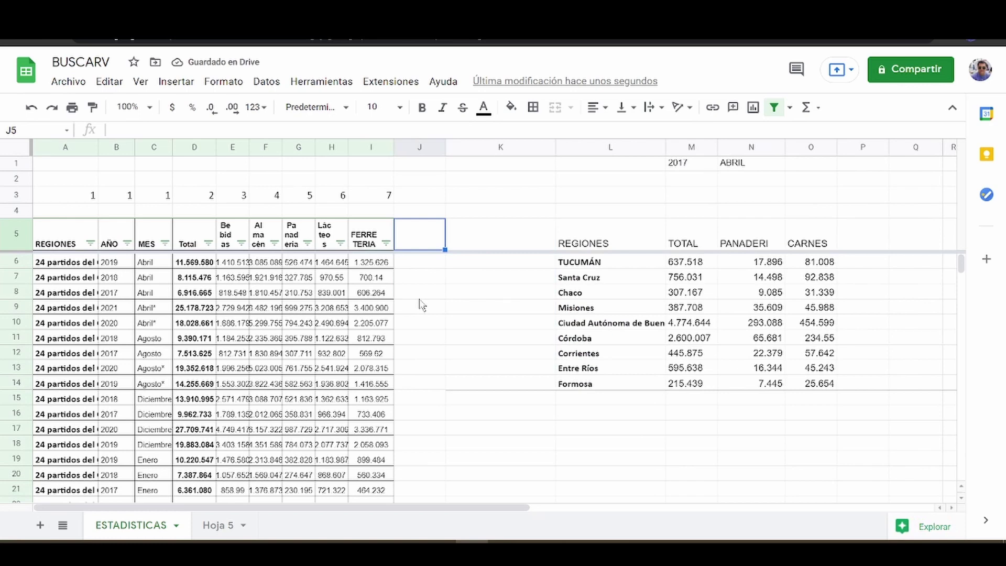
key(ctrl+v)
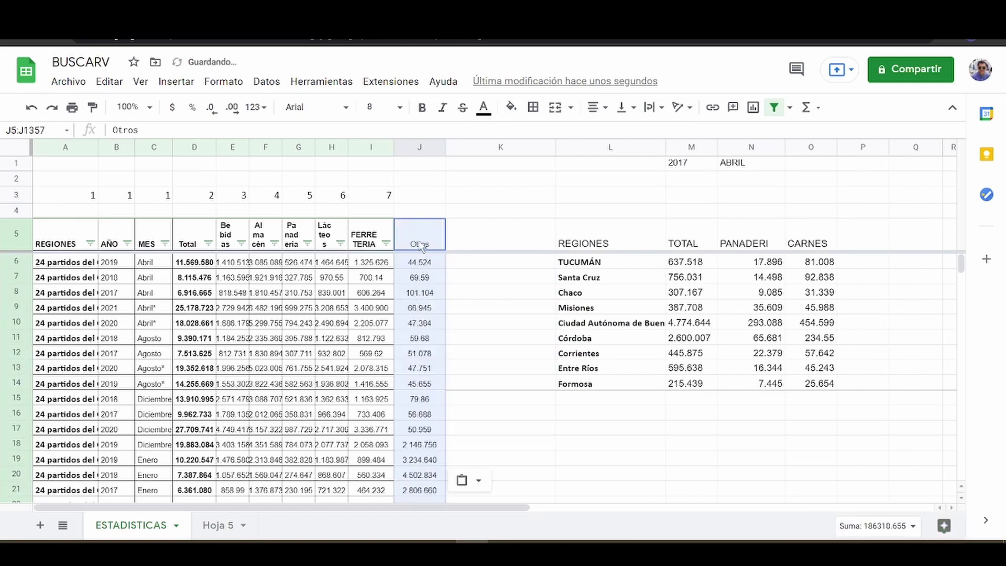
Step: Copy the formatting of header I5 to the Otros header in J5 and remove the filter from the table
click(371, 236)
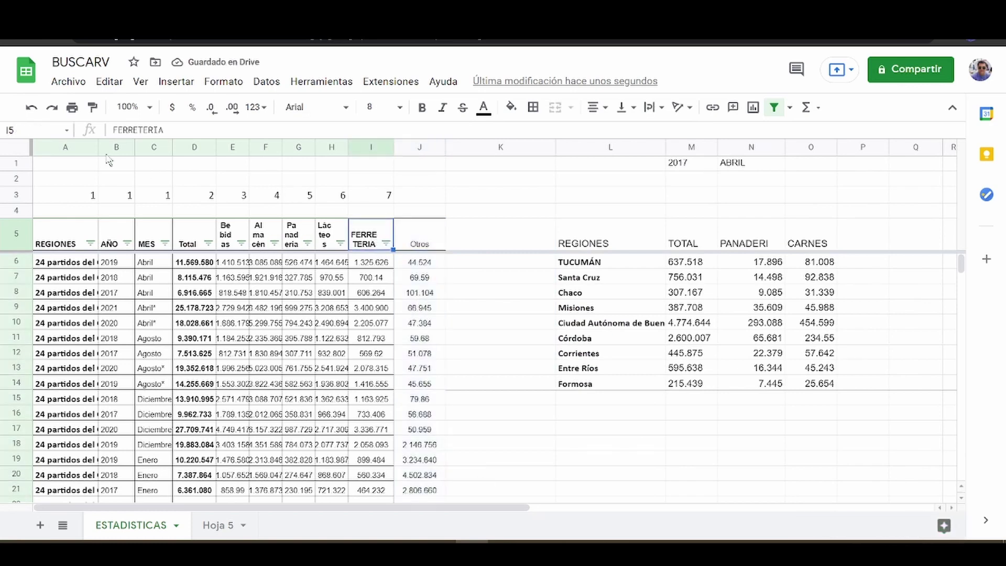
click(100, 110)
click(433, 246)
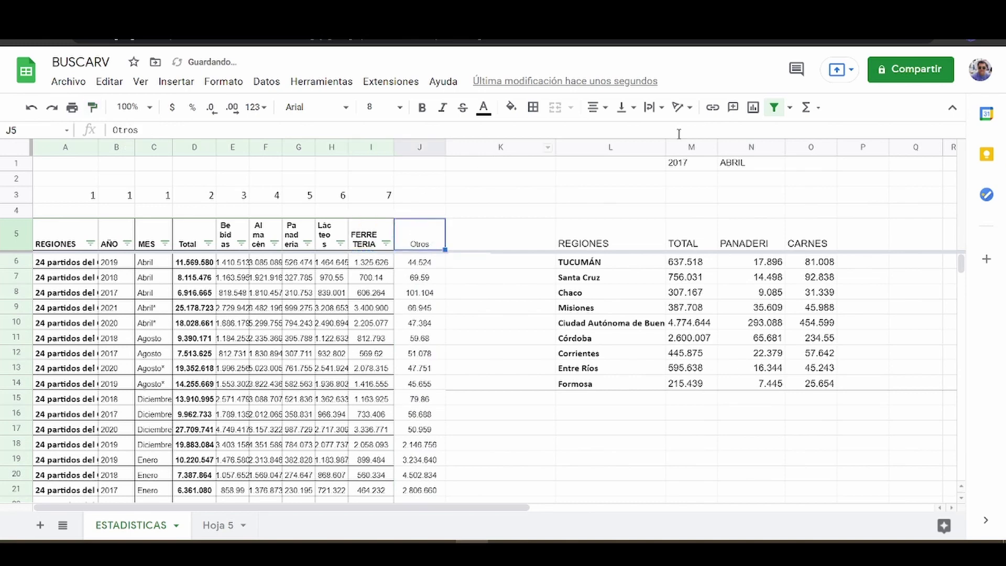
click(774, 107)
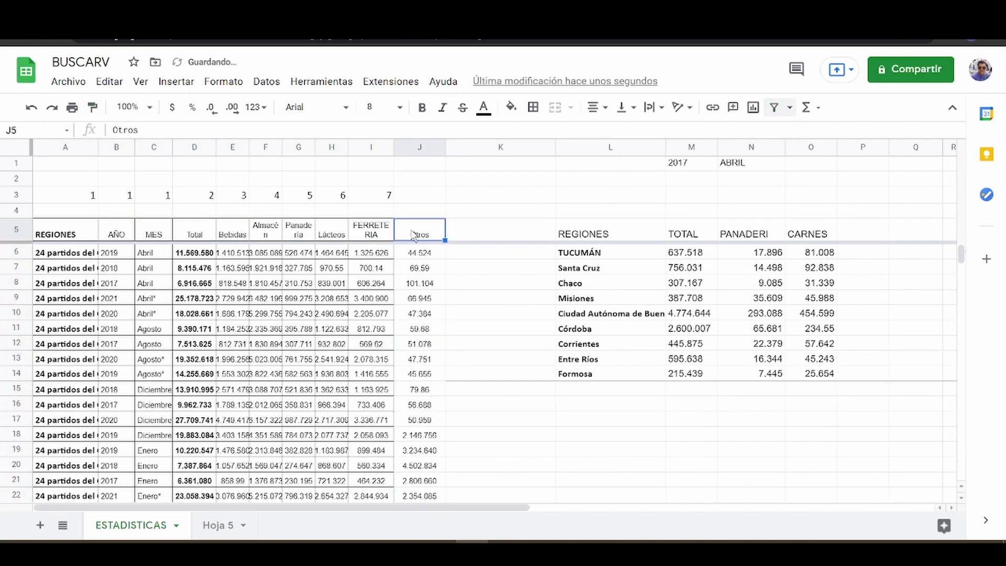
Step: Apply all borders to the Otros column range J5:J1357
key(ctrl+shift+Down)
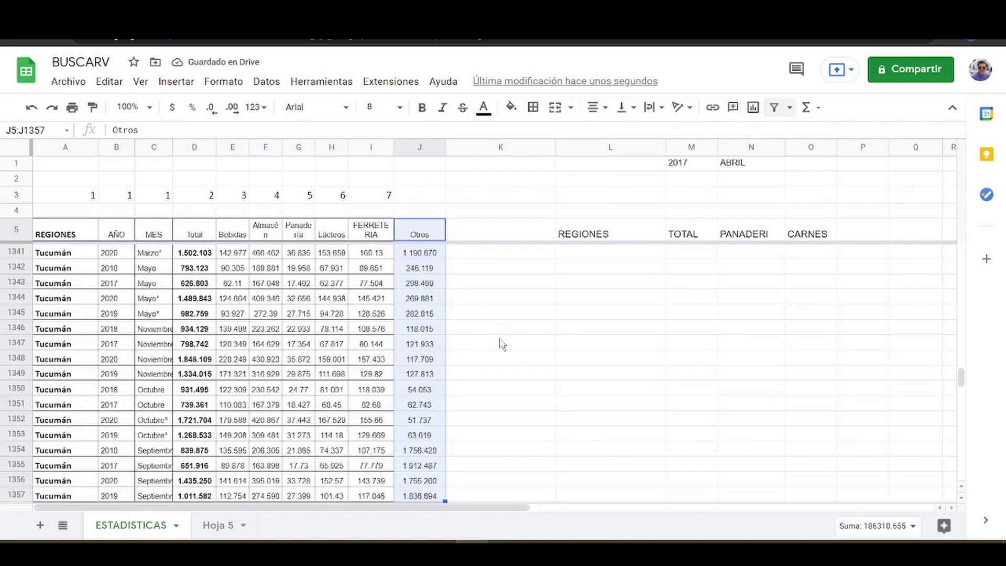
click(533, 107)
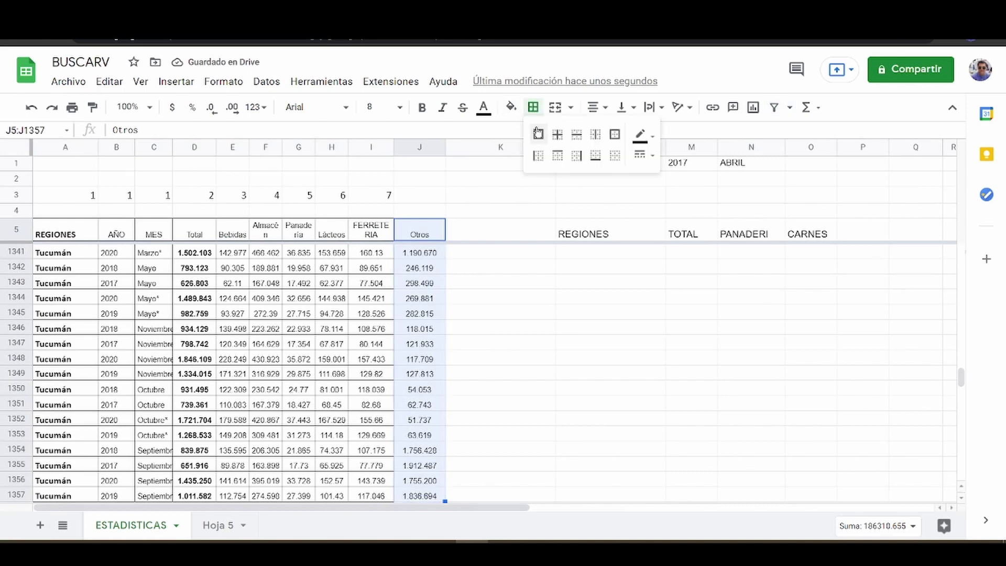
click(539, 134)
key(Escape)
click(419, 195)
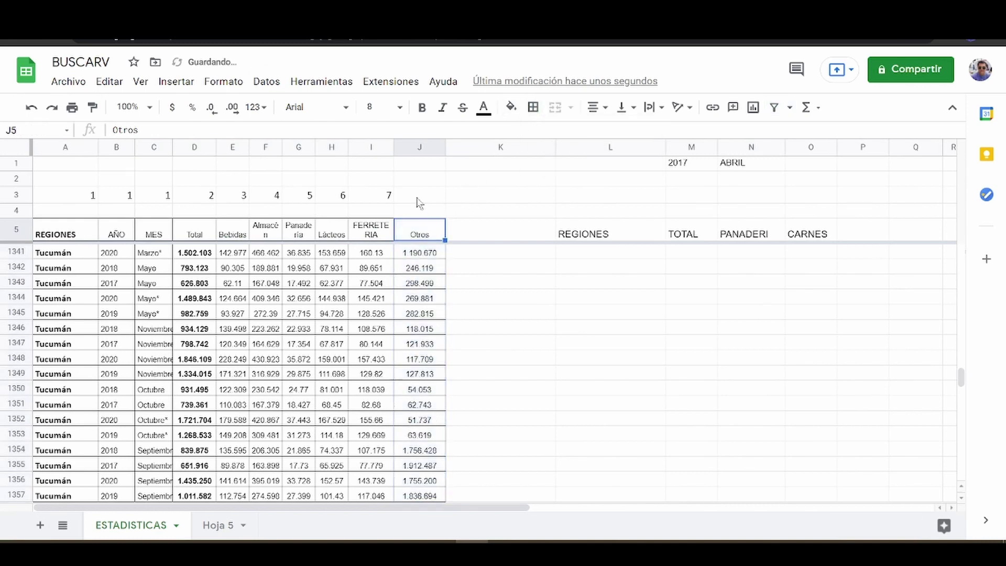
Step: Narrow the empty column K and enter the index number 8 in J3 above the Otros header
key(Down)
key(Down)
key(Down)
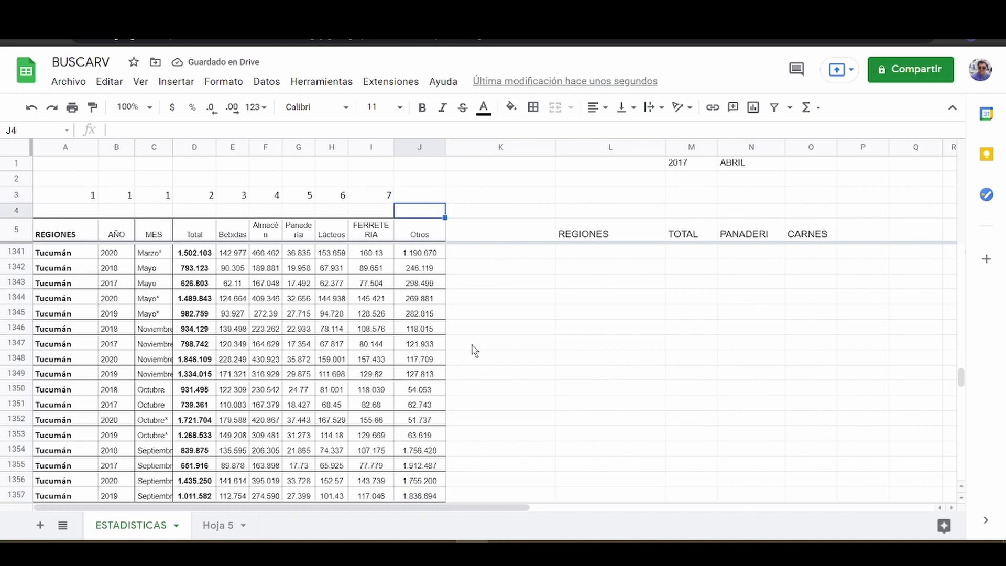
key(Up)
key(Up)
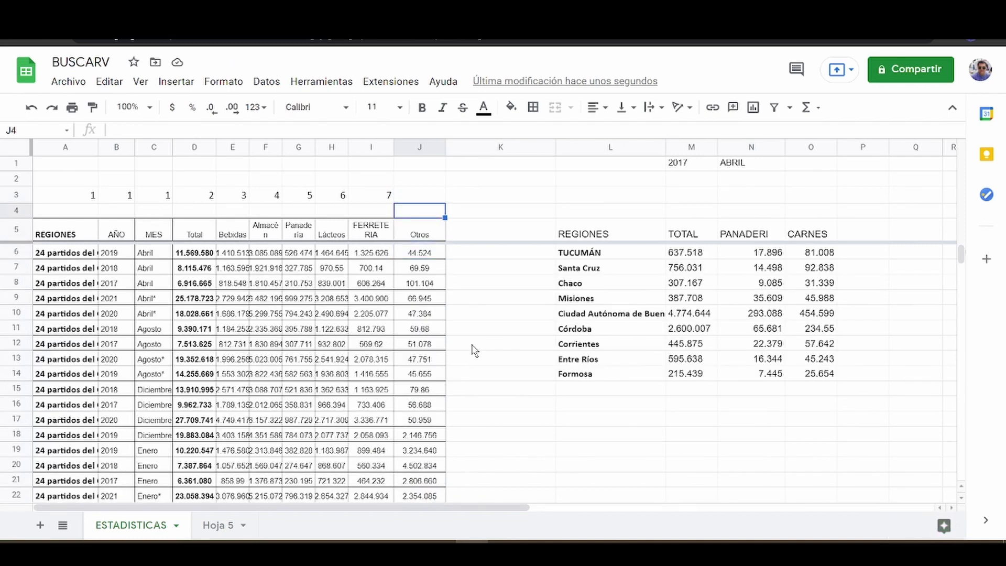
drag(555, 148, 474, 149)
click(428, 198)
text(8)
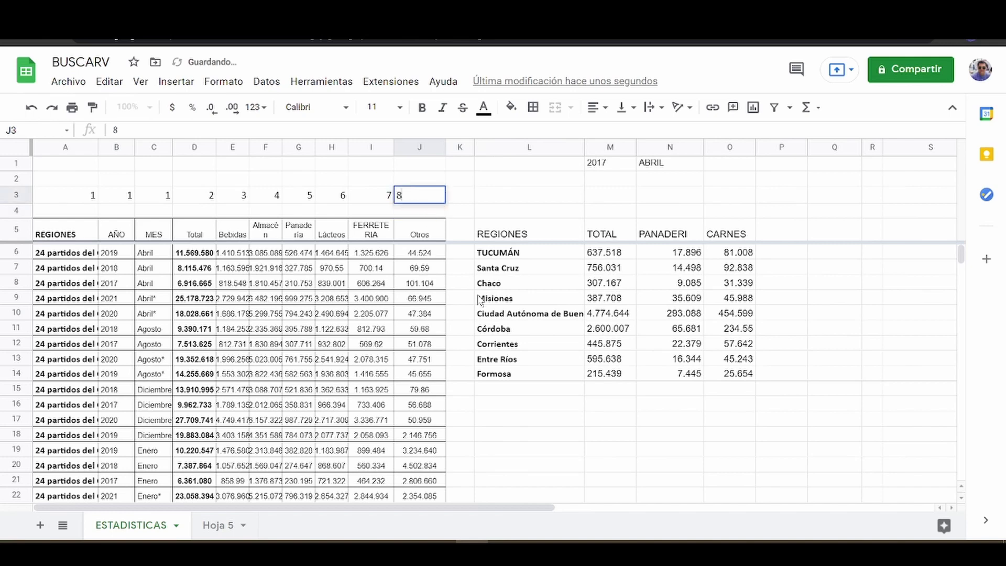
Step: Examine the index numbers in row 3, from the repeated 1 in A3:C3 through J3, against the table headers
key(Left)
key(Left)
key(Left)
key(Left)
key(Left)
key(Left)
key(Left)
key(Left)
key(Left)
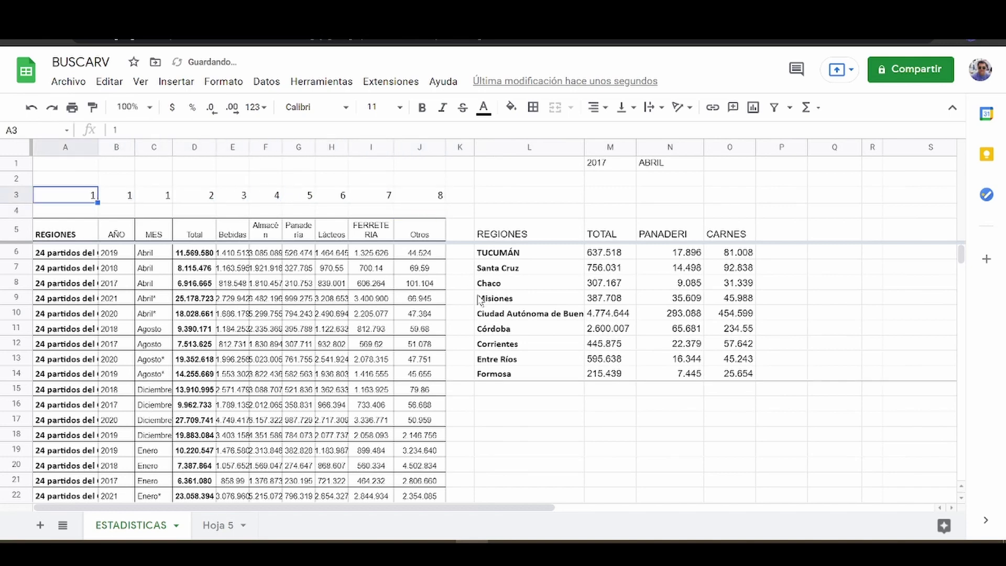
key(shift+Right)
key(shift+Right)
key(shift+Right)
key(shift+Left)
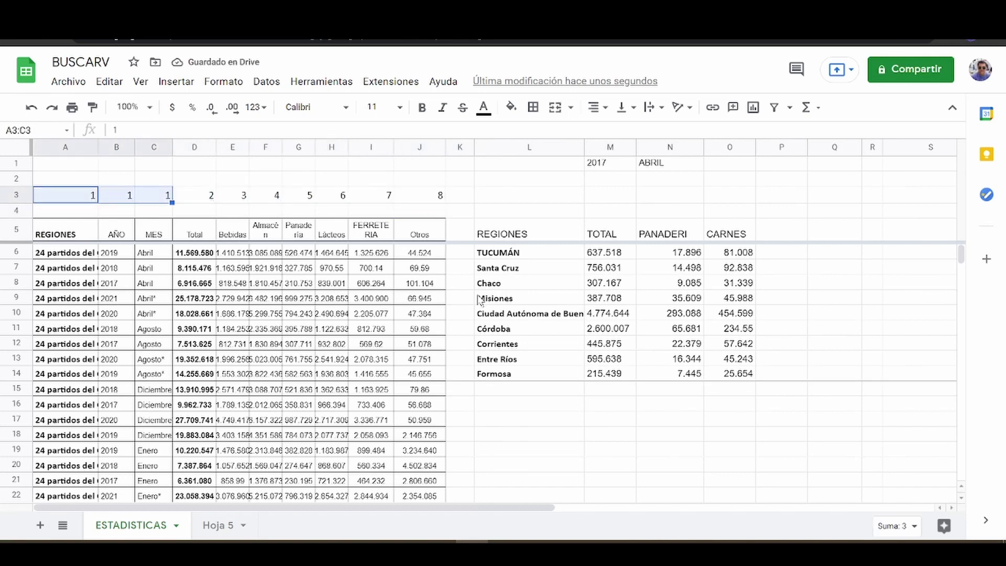
key(Right)
key(Right)
key(Right)
key(Right)
key(Right)
key(Right)
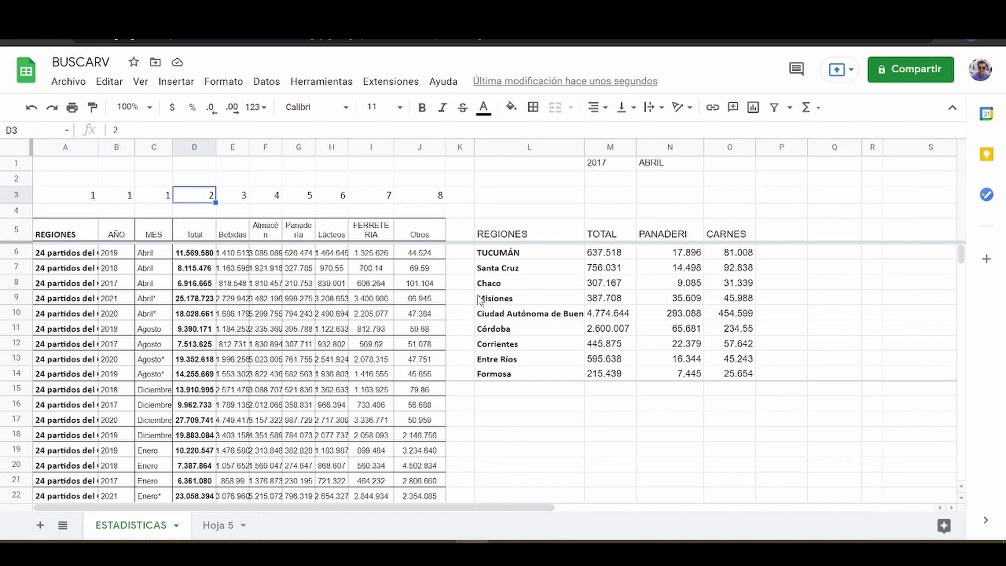
key(Right)
key(Right)
key(Right)
key(Down)
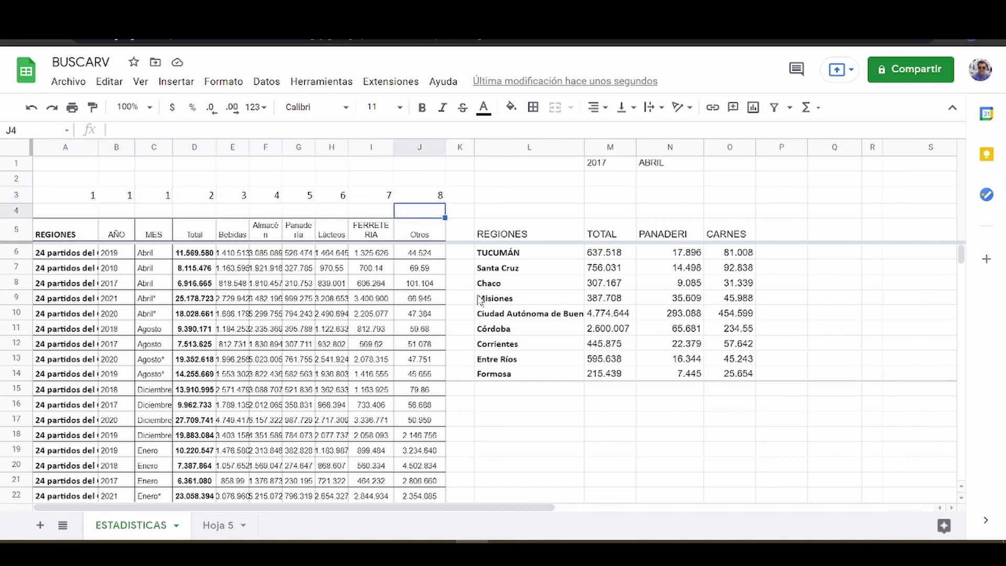
Step: Inspect the BUSCARV array formula and its column indexes in M6
key(Down)
key(Down)
key(Right)
key(Right)
key(Right)
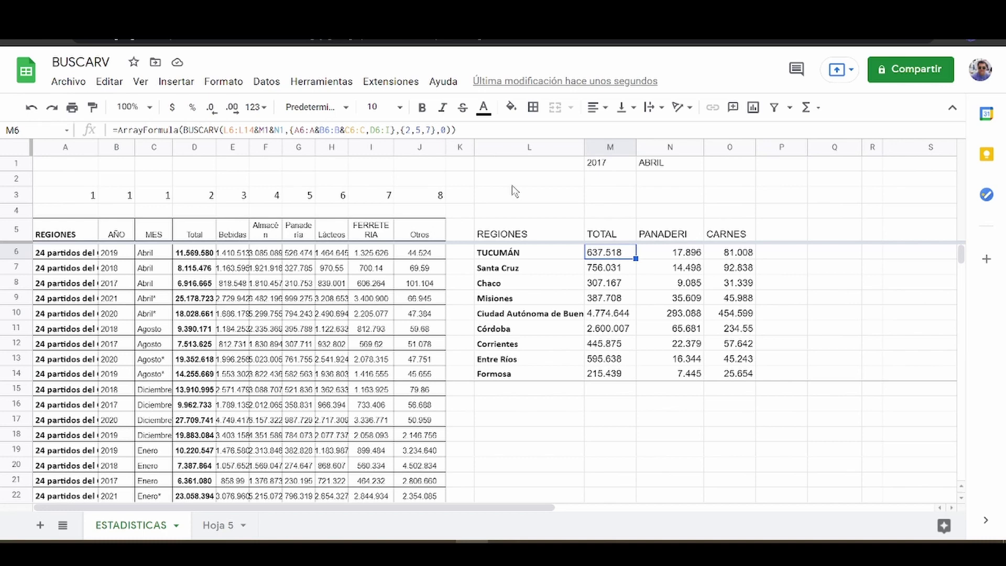
Step: Narrow column P and enter =COINCIDIR(N5,A5:J5,0) in Q5 to find the PANADERI header's position, and check the formula's result details
click(716, 185)
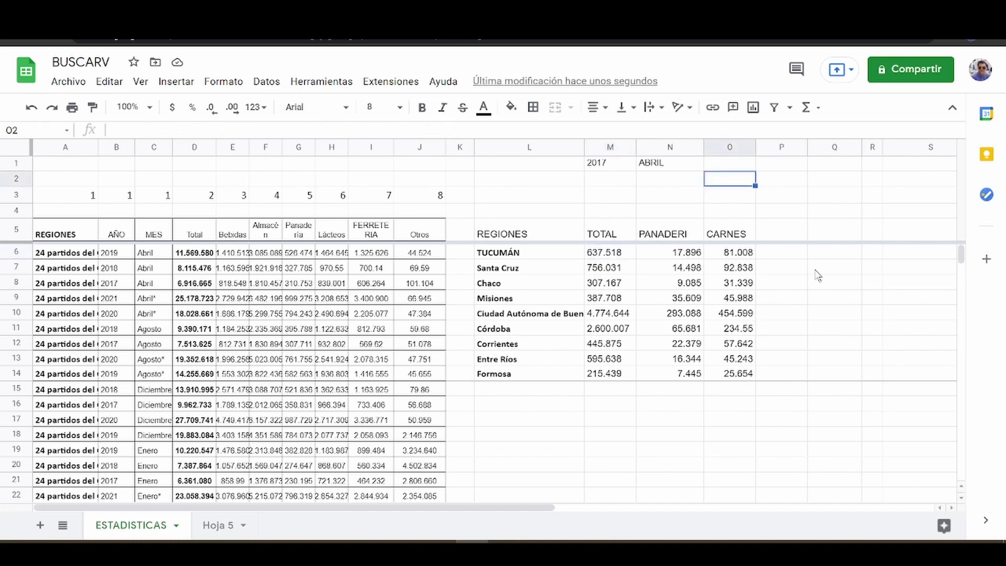
drag(808, 147, 774, 147)
click(791, 235)
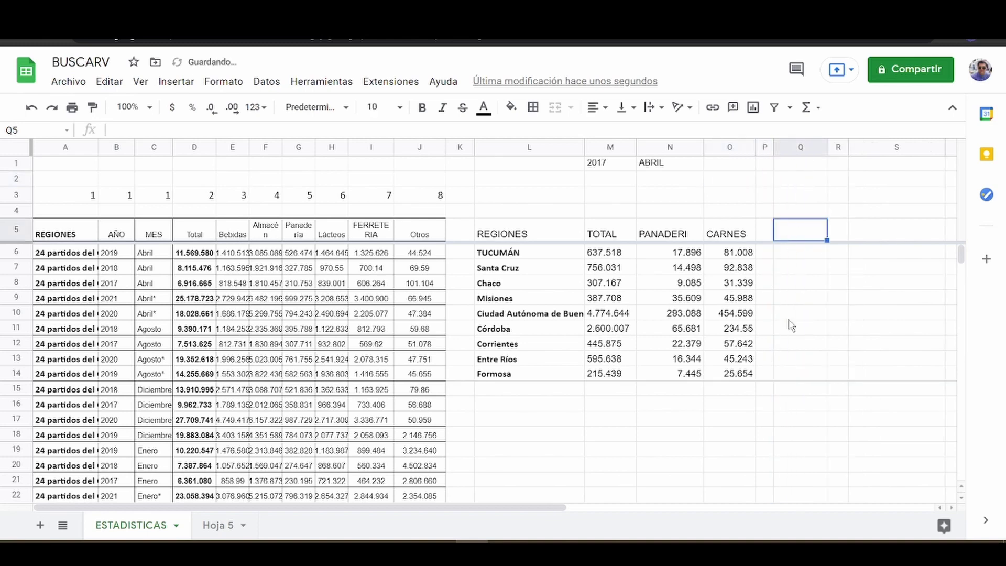
text(=C)
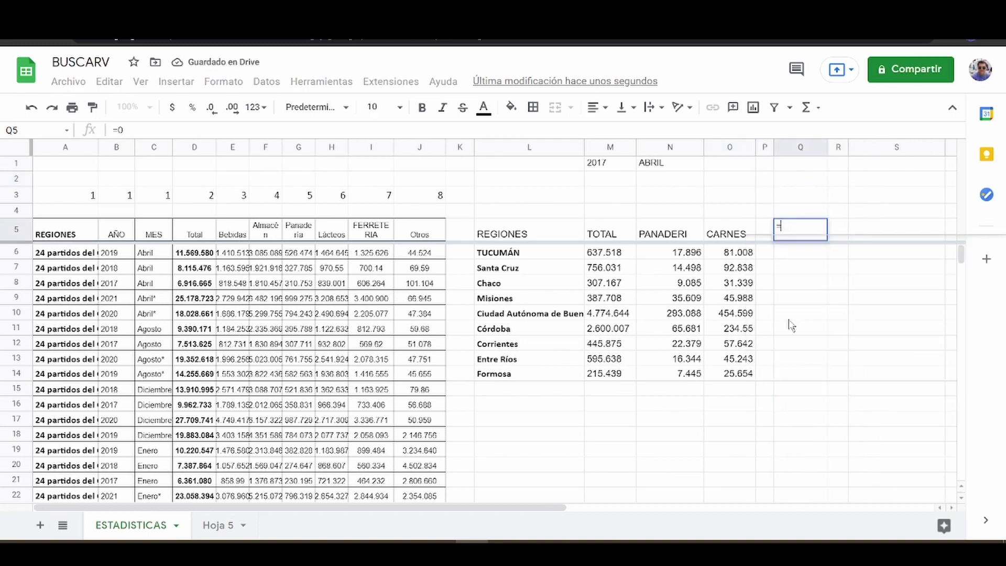
text(OINCI)
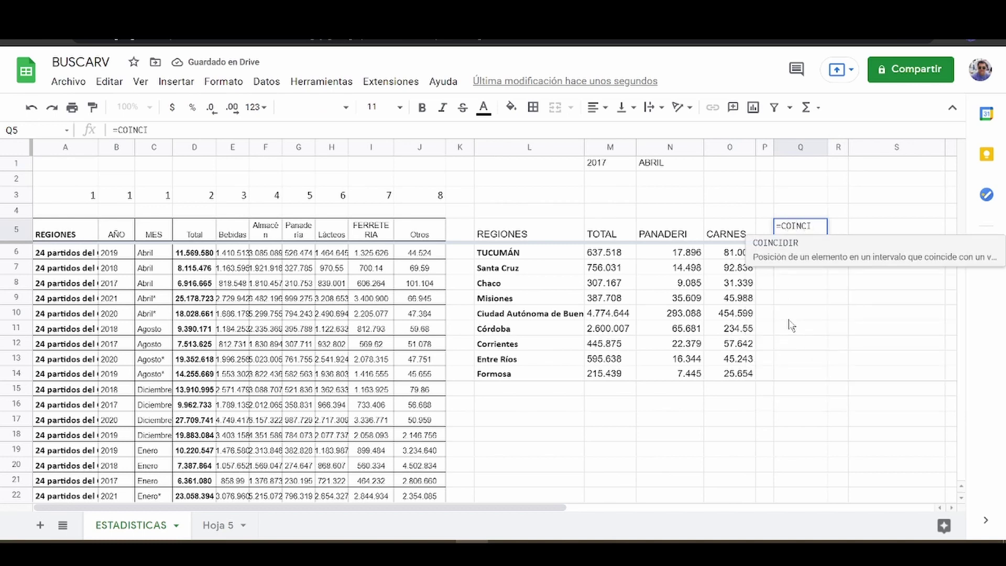
key(Tab)
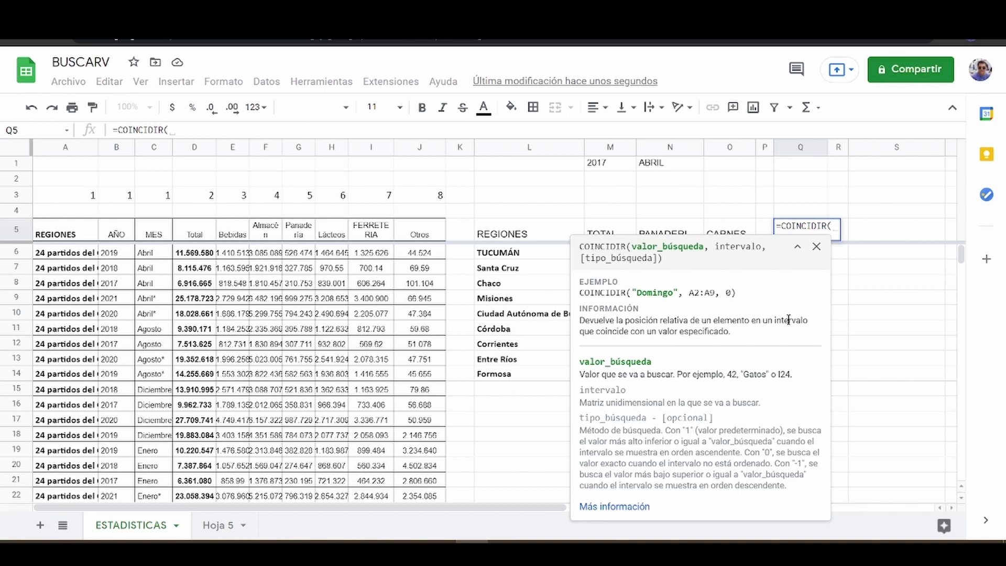
click(664, 233)
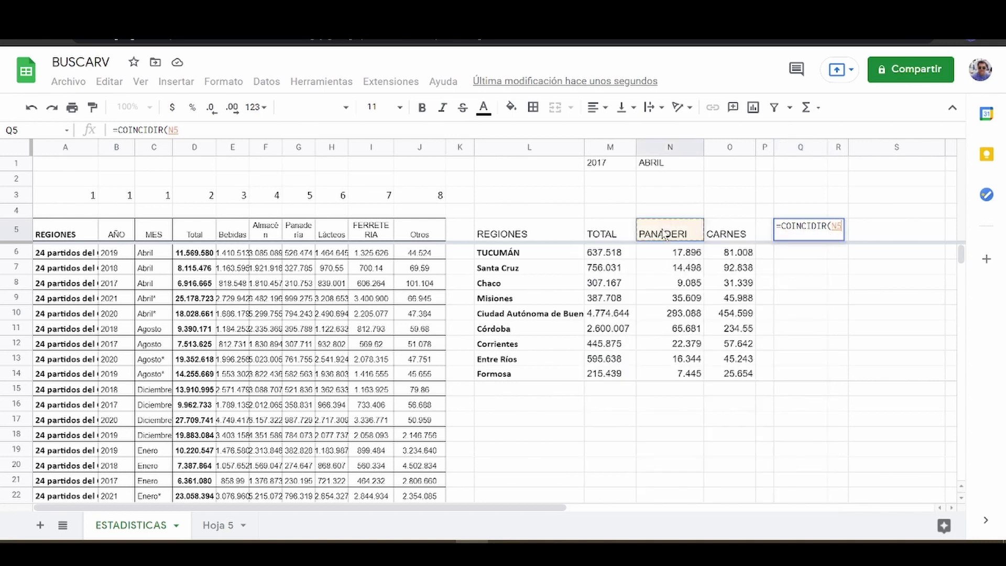
text(,)
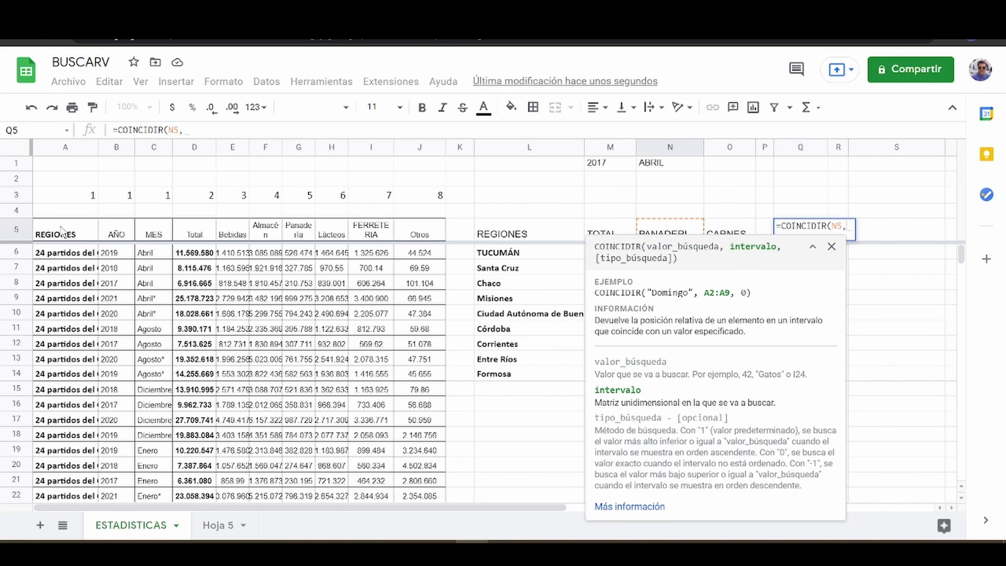
drag(61, 230, 413, 242)
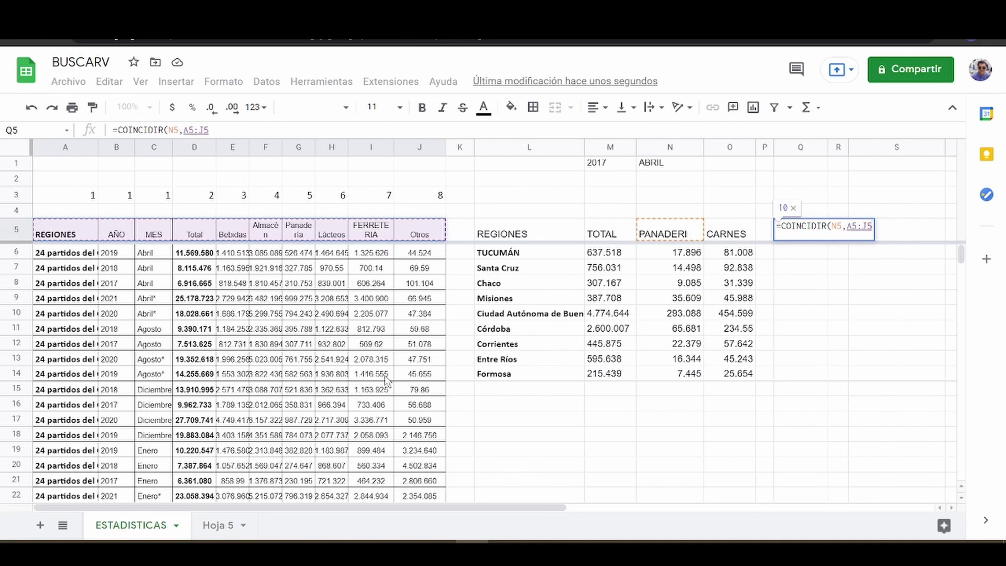
text(,)
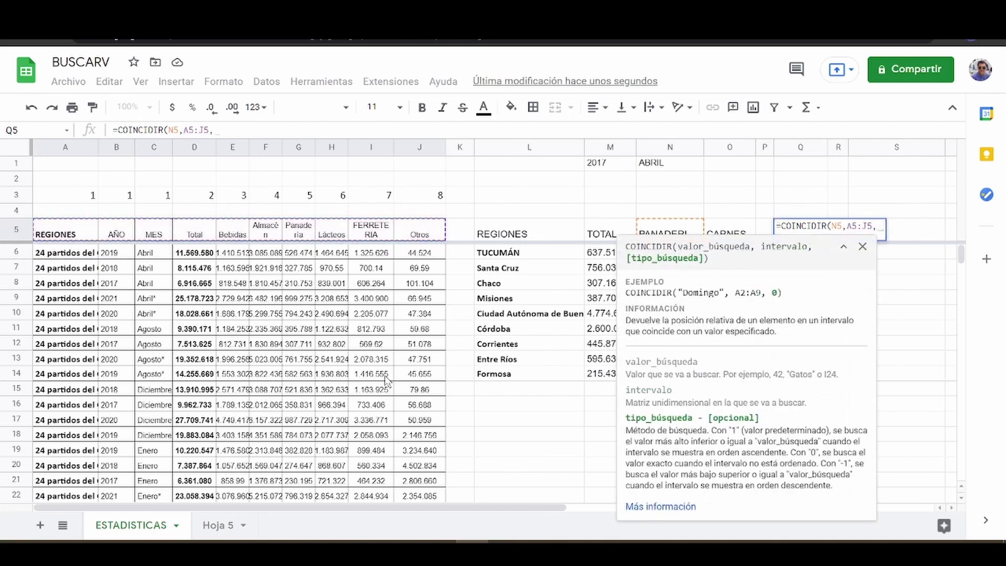
text(0)
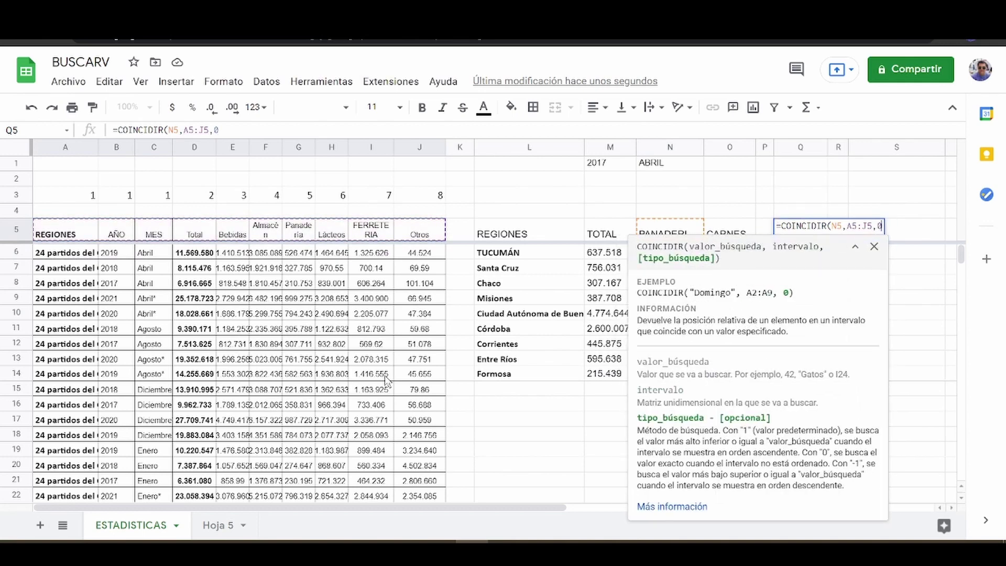
text())
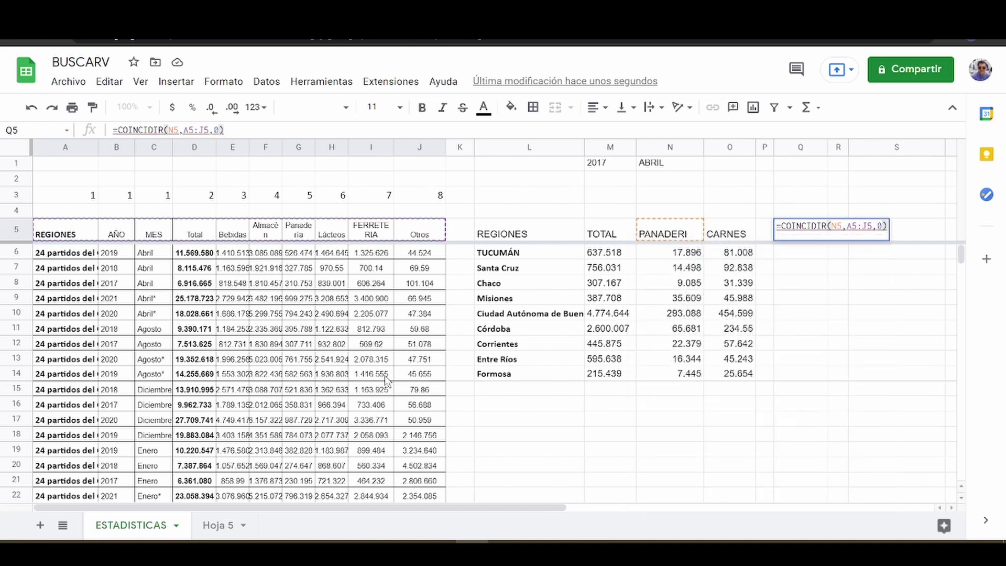
key(Return)
key(Up)
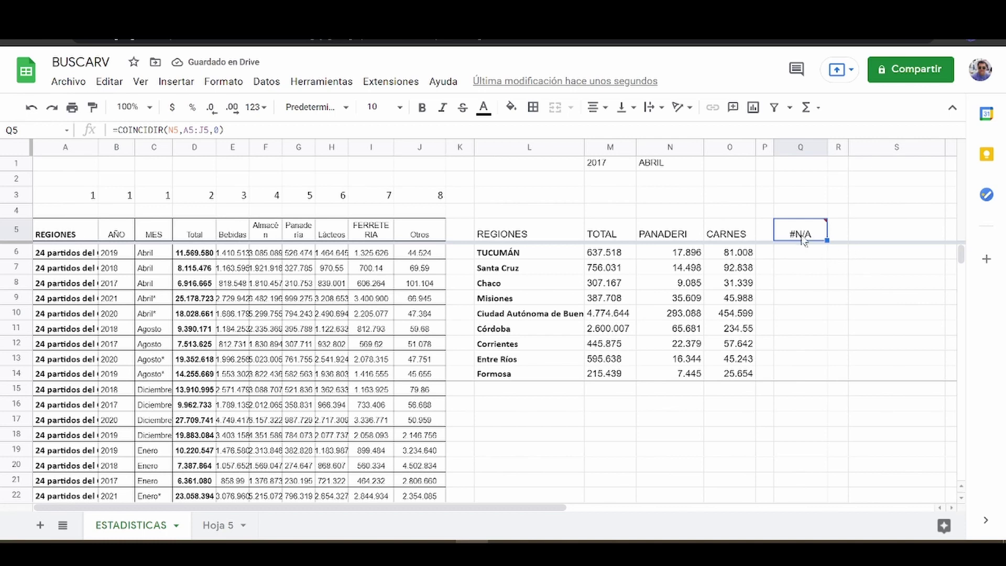
mouse_move(803, 241)
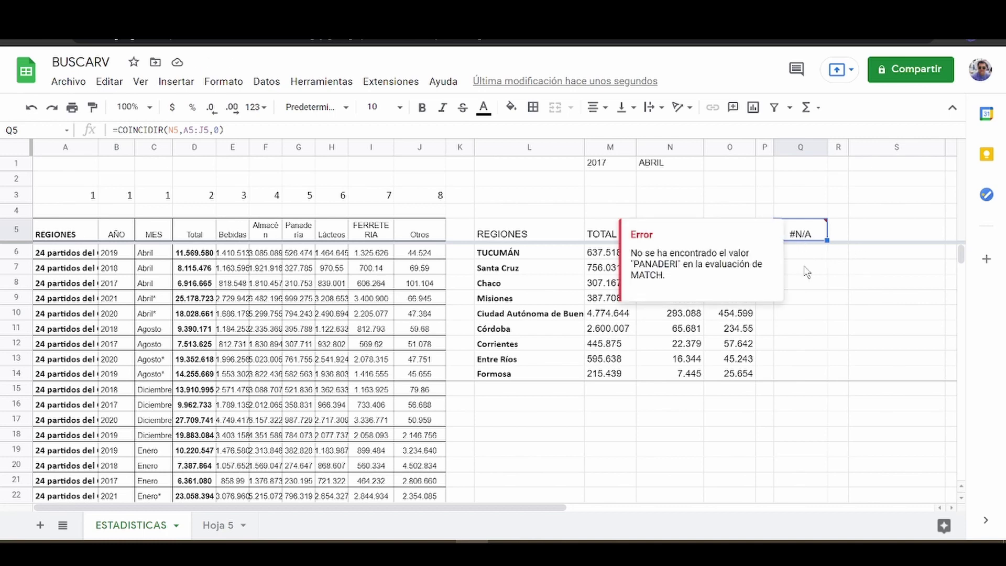
Step: Correct the header in N5 to PANADERÍA, with the accented Í and final A, so it matches the table header
click(682, 239)
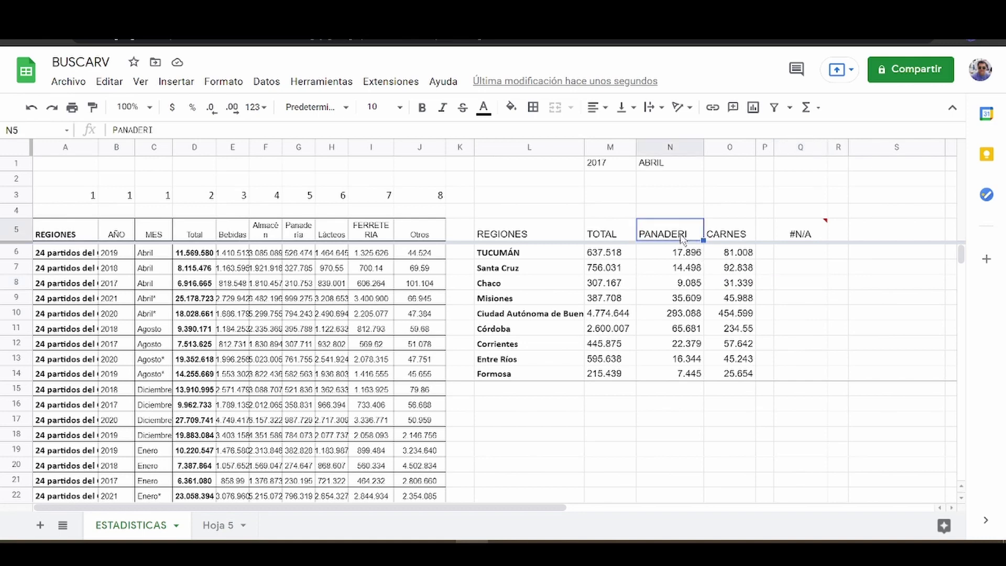
double_click(682, 238)
text(A)
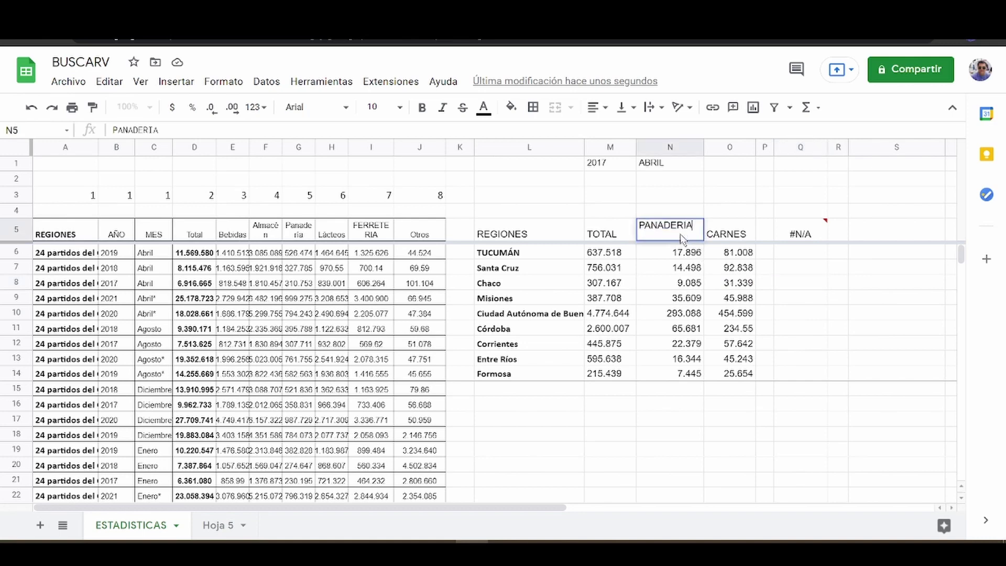
key(Return)
click(680, 234)
double_click(682, 239)
key(BackSpace)
key(BackSpace)
text(ÍA)
key(Return)
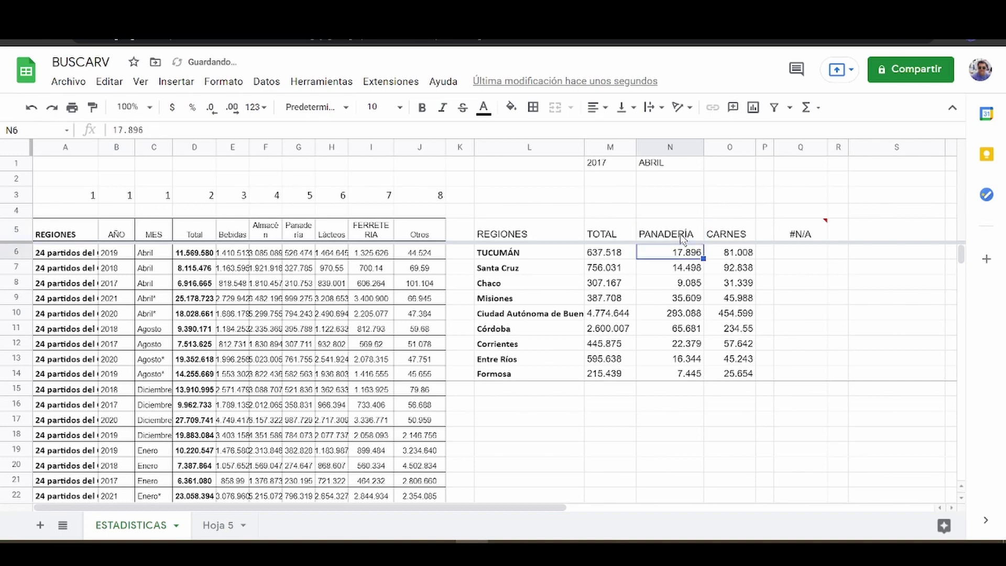
click(681, 237)
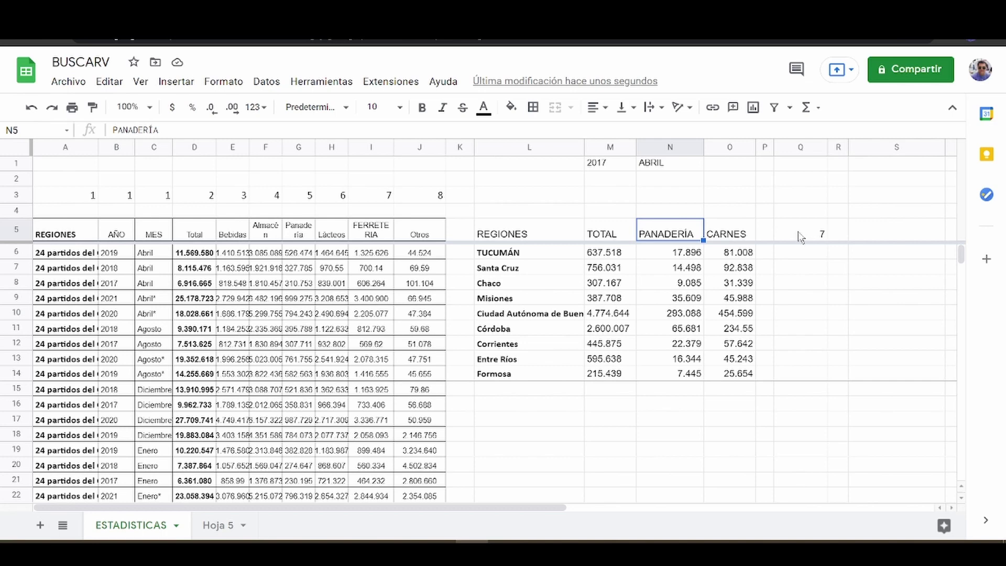
Step: Compare the header range A5:J5 and its A5:C5 portion with the COINCIDIR formula in Q5 and the BUSCARV formula in M6
drag(71, 232, 418, 238)
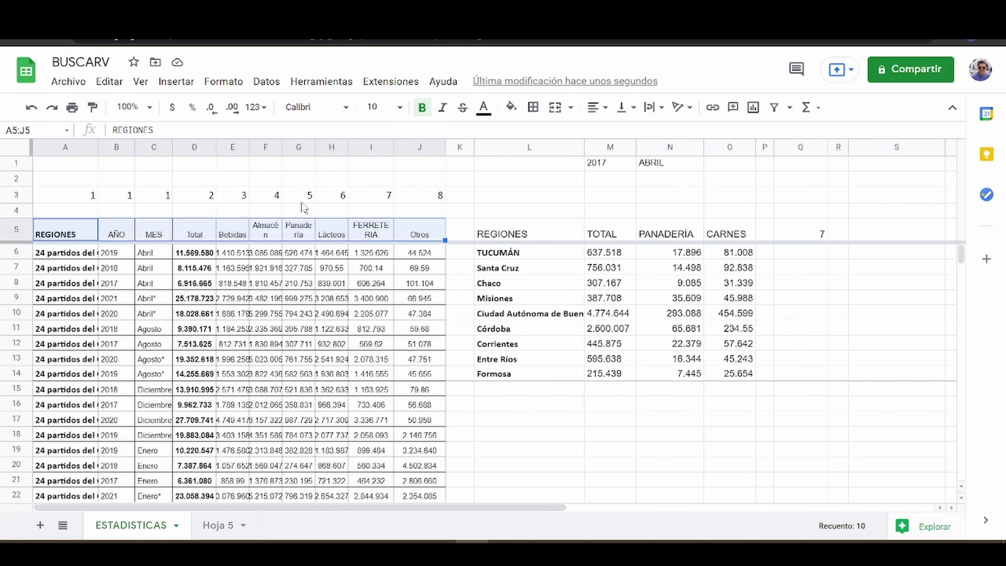
click(78, 235)
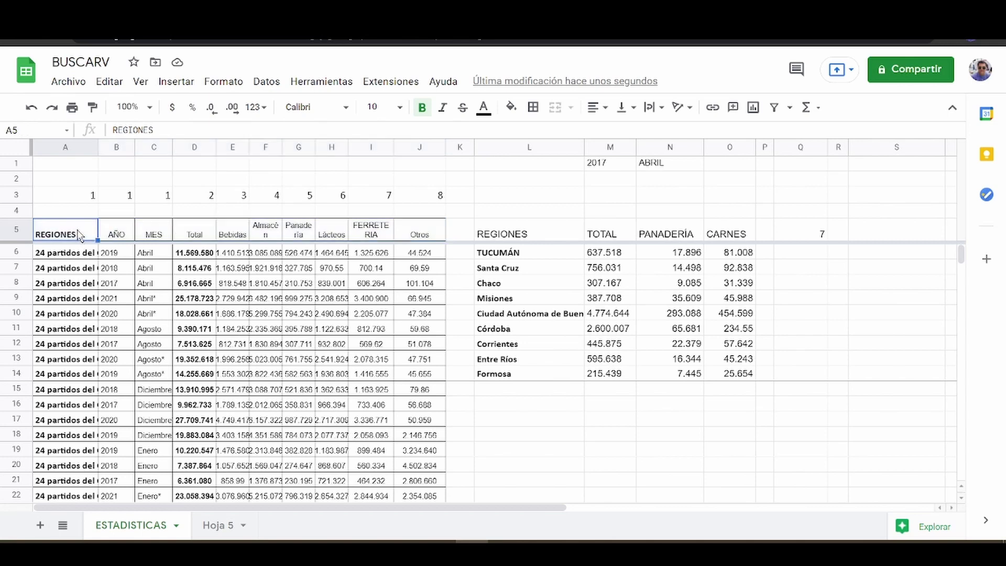
shift+click(152, 239)
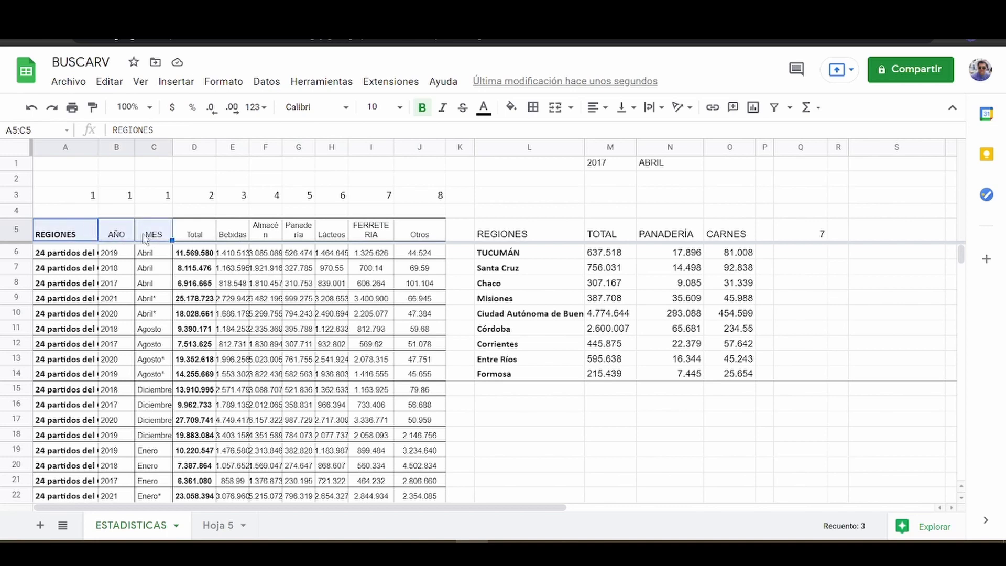
click(802, 236)
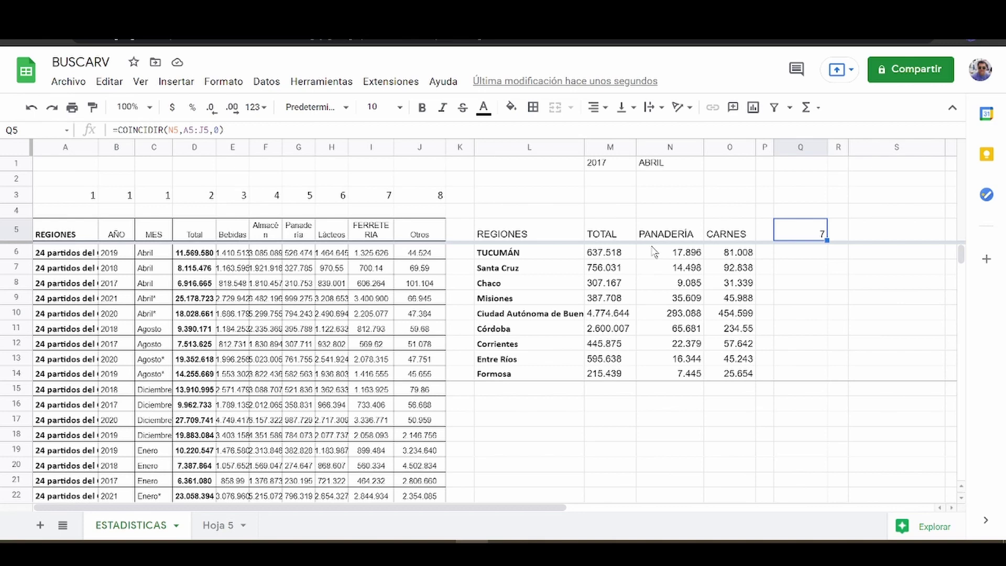
click(614, 256)
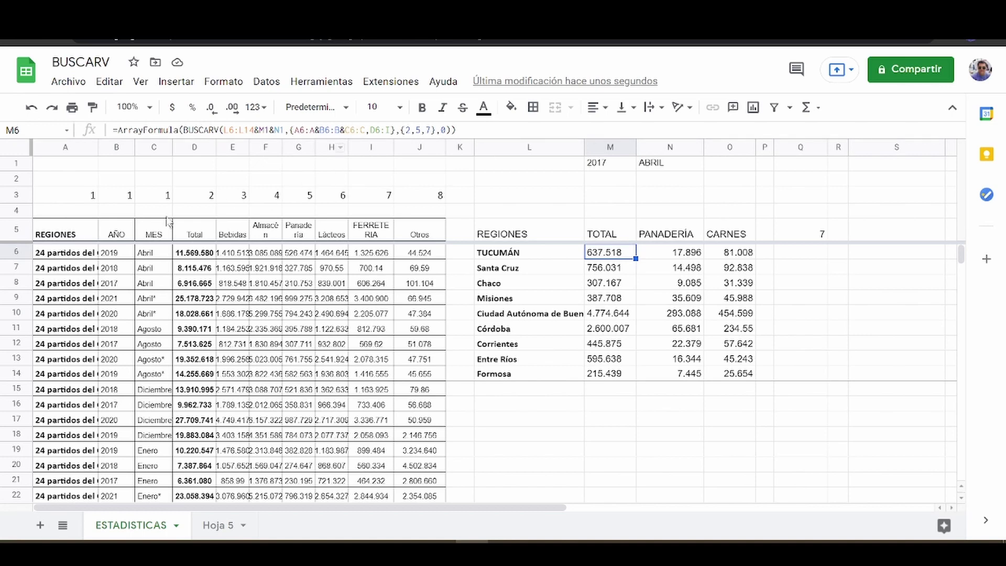
Step: Change the COINCIDIR formula in Q5 to search a split header array: =COINCIDIR(N5,{A5:C5,D5:J5},0)
click(788, 236)
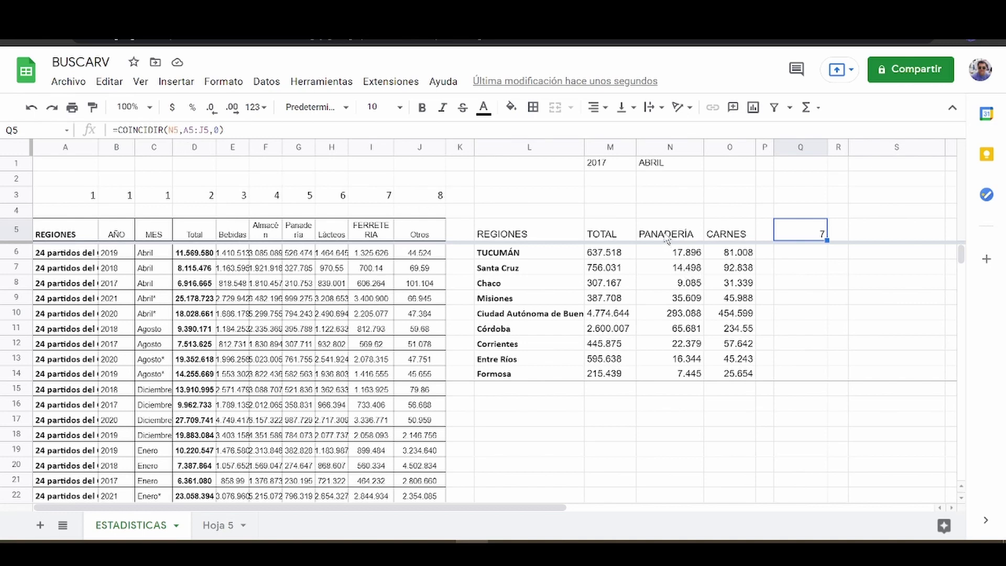
click(185, 130)
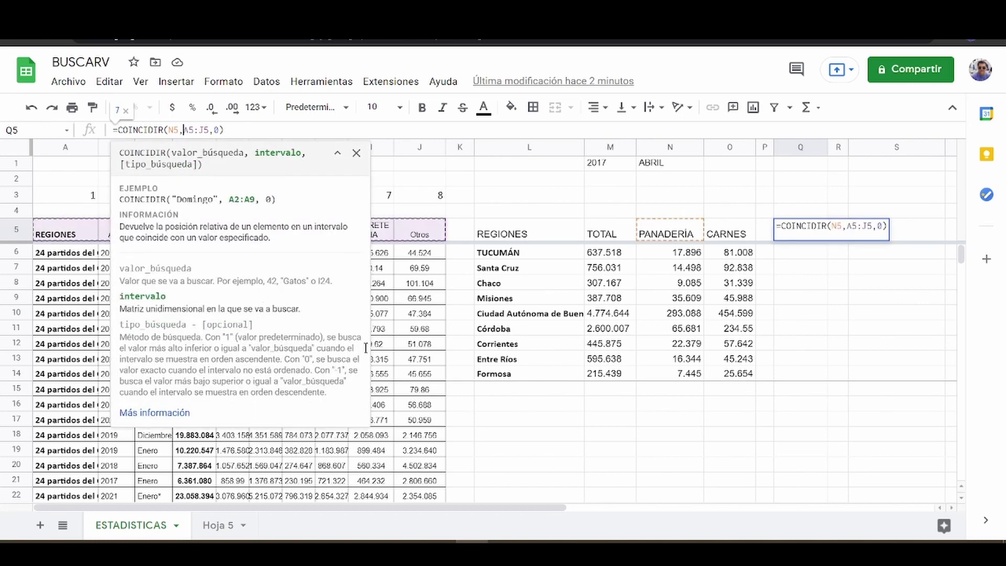
text({)
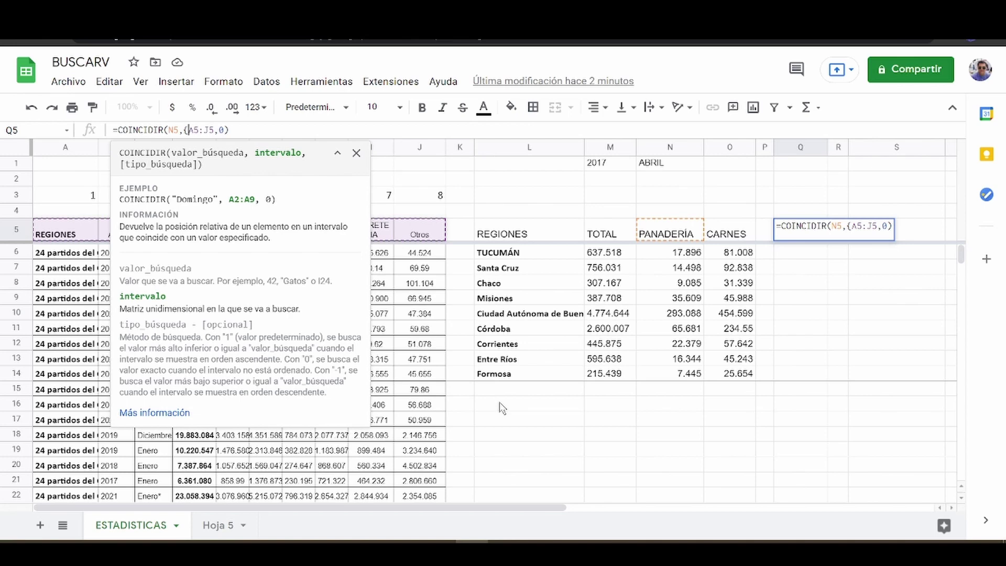
key(Right)
key(Right)
key(Right)
key(Right)
key(Right)
key(BackSpace)
key(BackSpace)
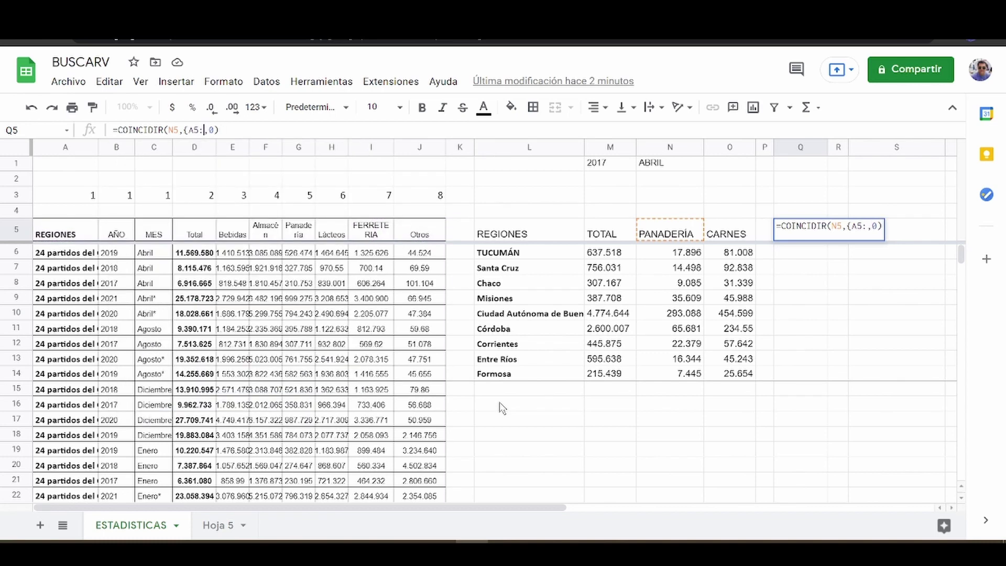
text(C5,)
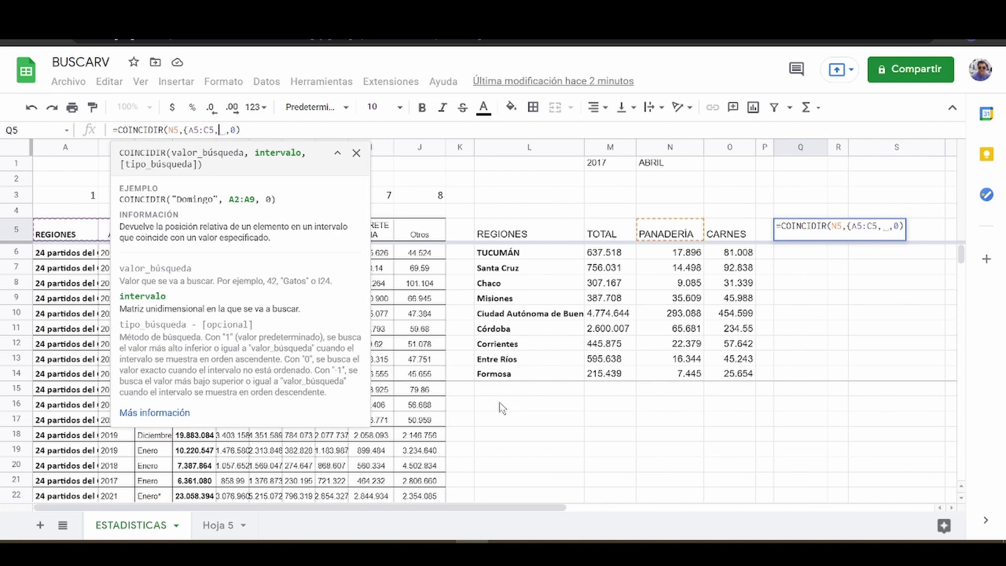
click(337, 153)
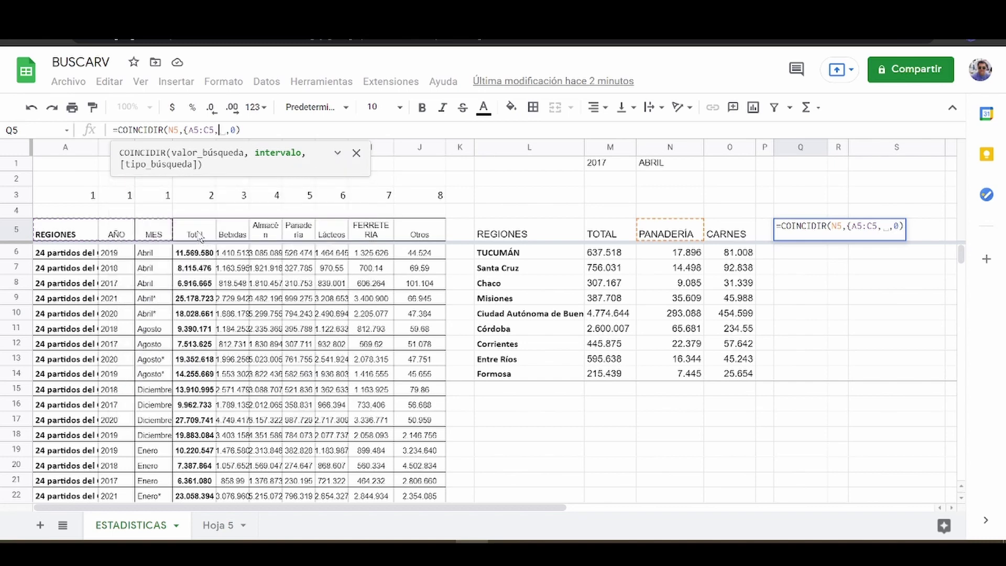
drag(199, 236, 406, 240)
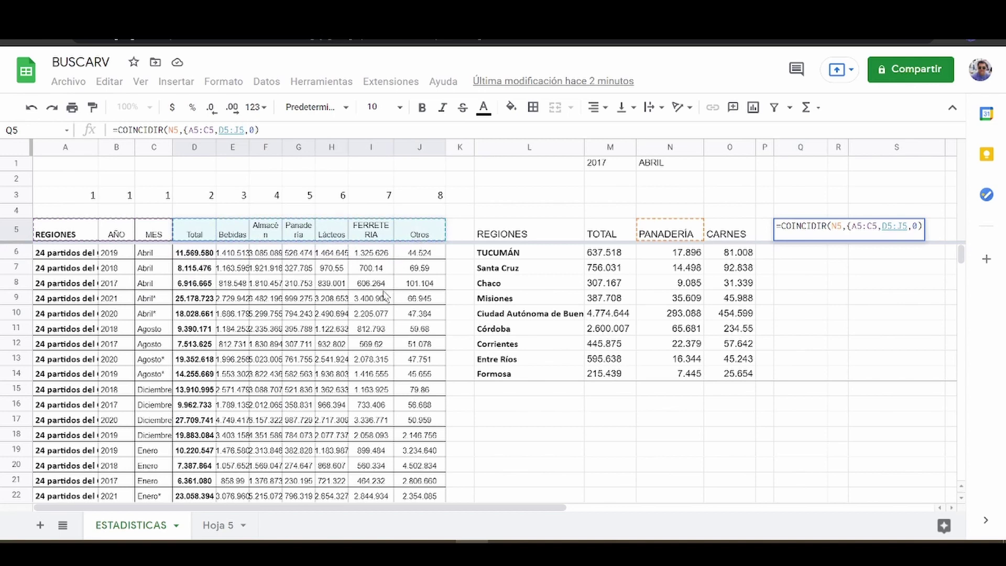
text(})
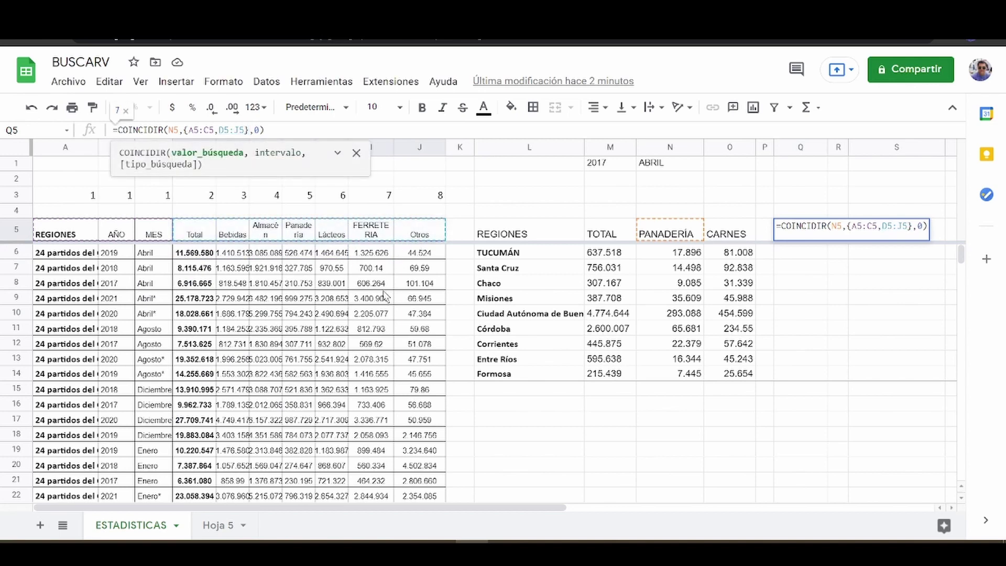
text(,0))
key(Return)
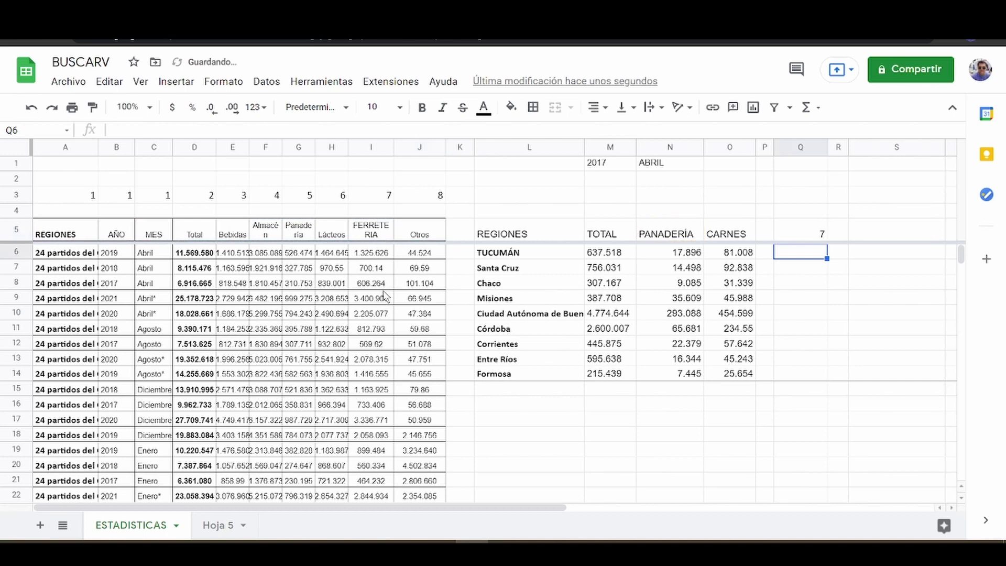
Step: Join the first three headers in the Q5 formula by replacing A5:C5 with A5&B5&C5
key(Up)
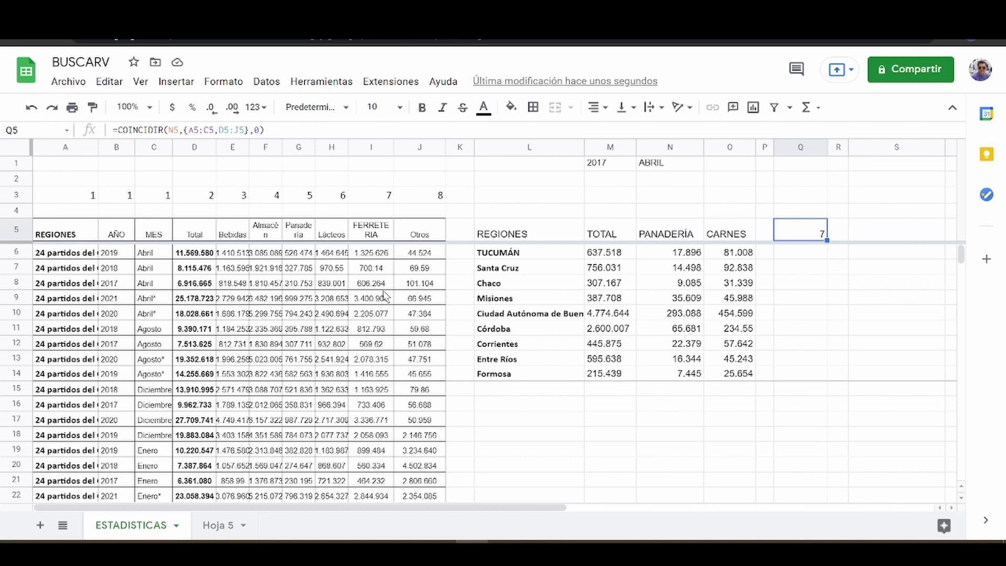
click(204, 130)
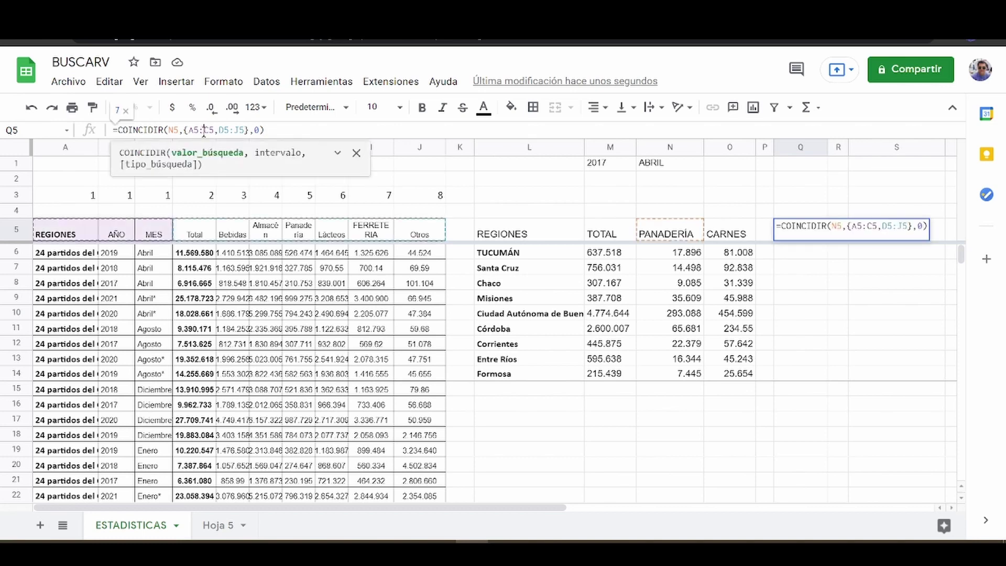
key(BackSpace)
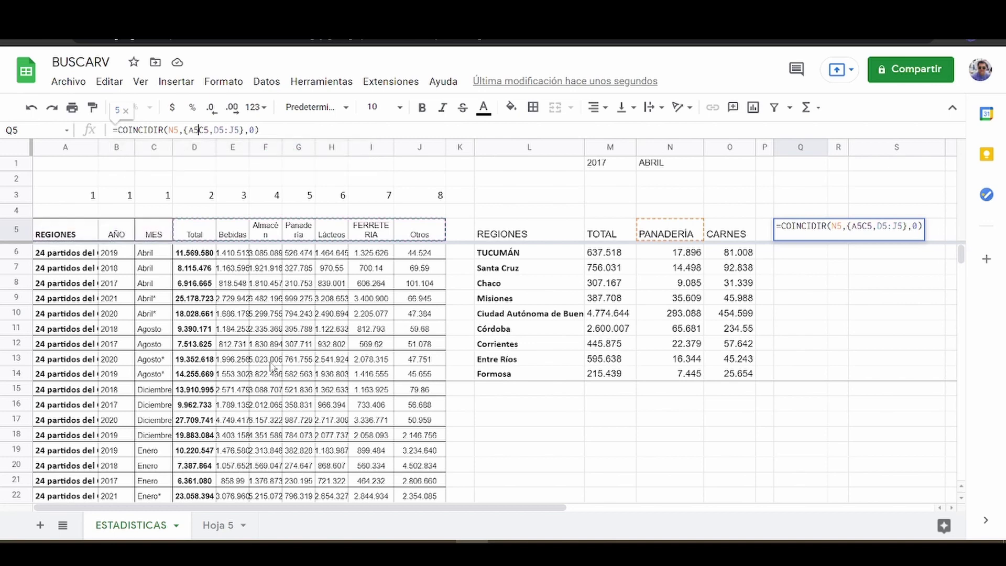
text(&)
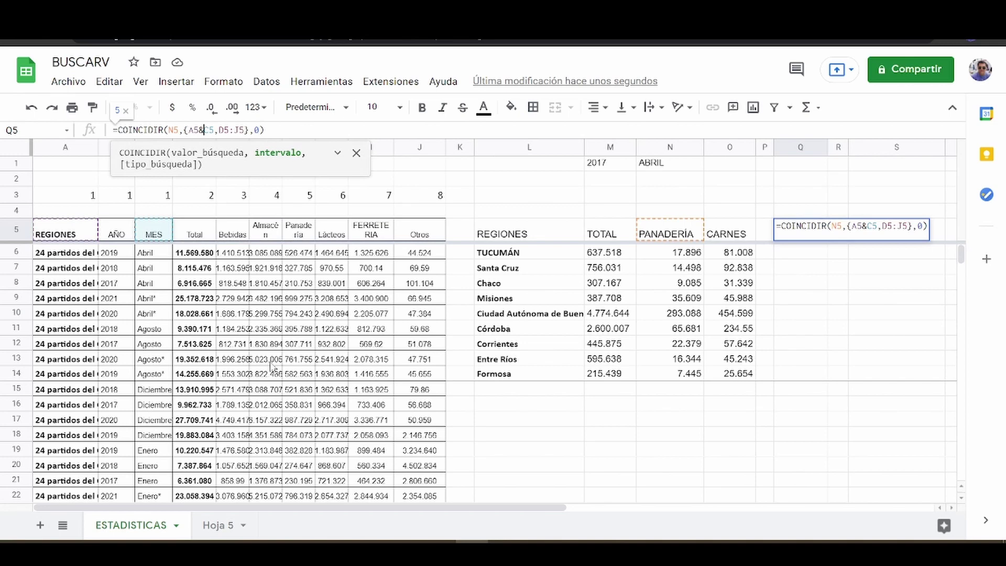
text(B5)
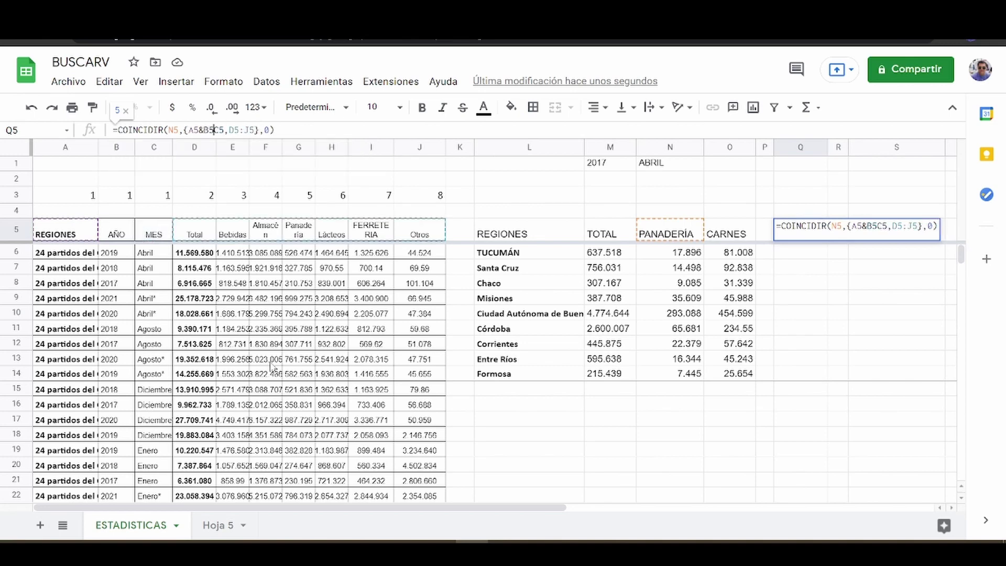
text(&)
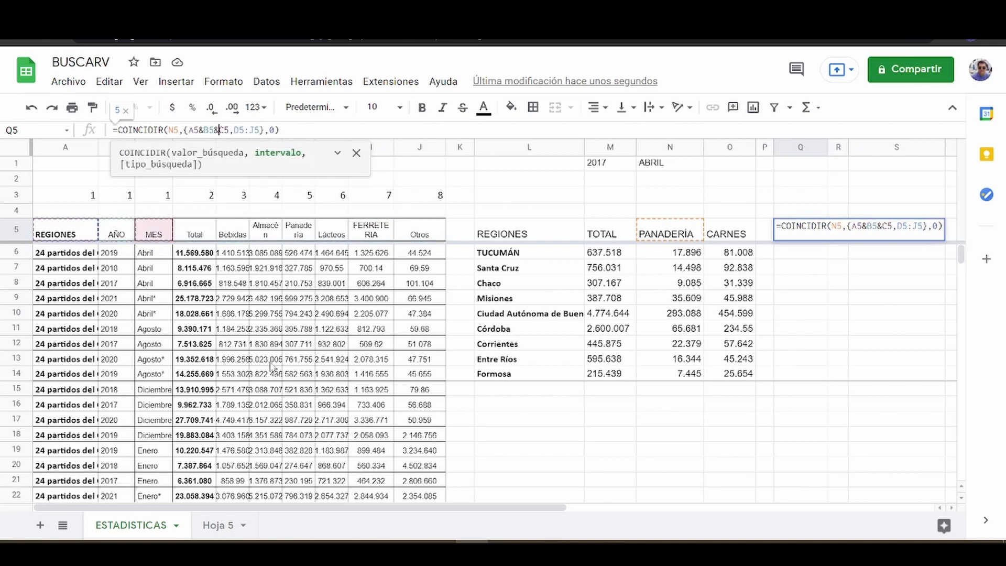
key(Tab)
key(Left)
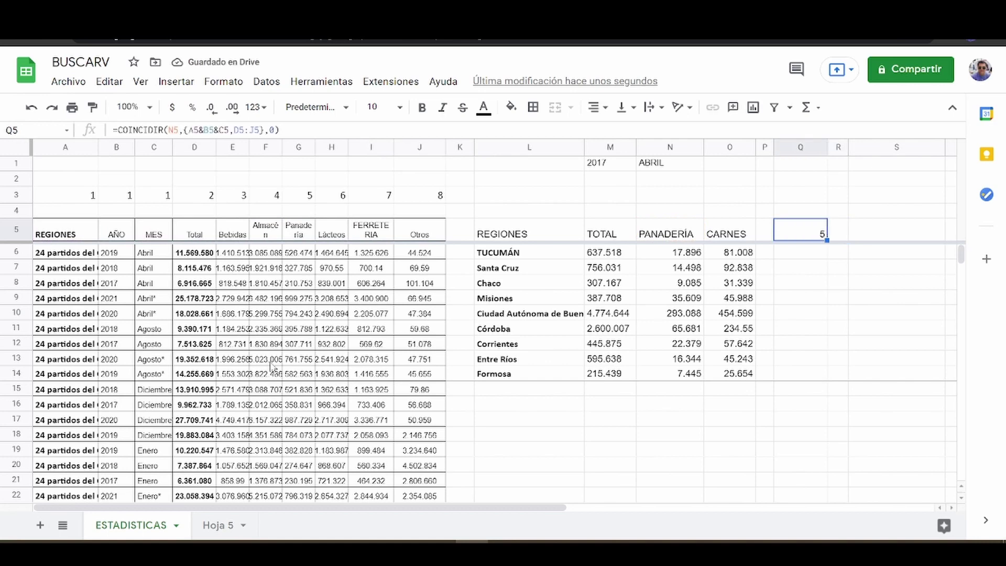
Step: Examine the BUSCARV formula in M6, its range array {A6:A&B6:B&C6:C,D6:I} and index array {2,5,7}, alongside Q5's COINCIDIR formula
click(600, 256)
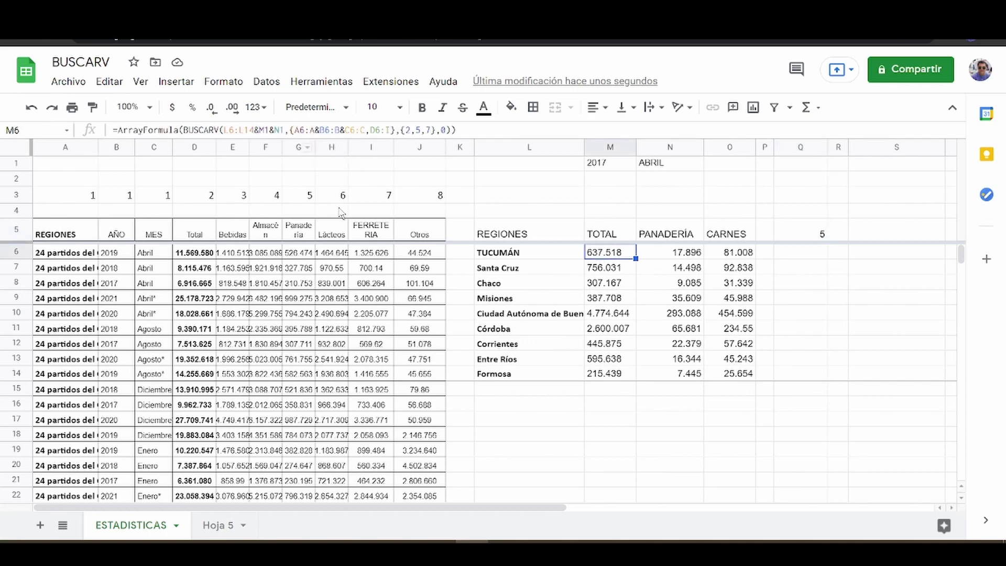
click(789, 240)
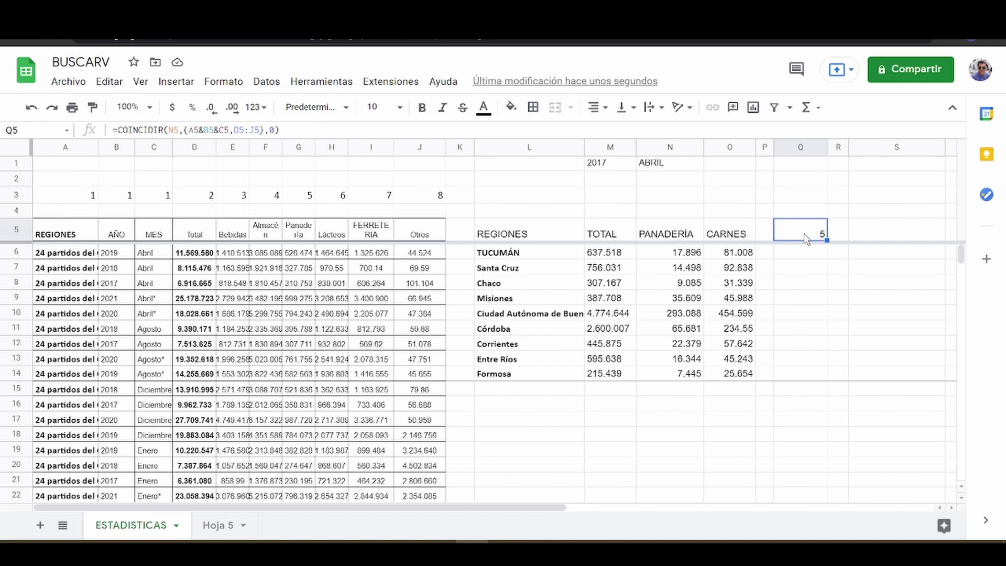
click(615, 257)
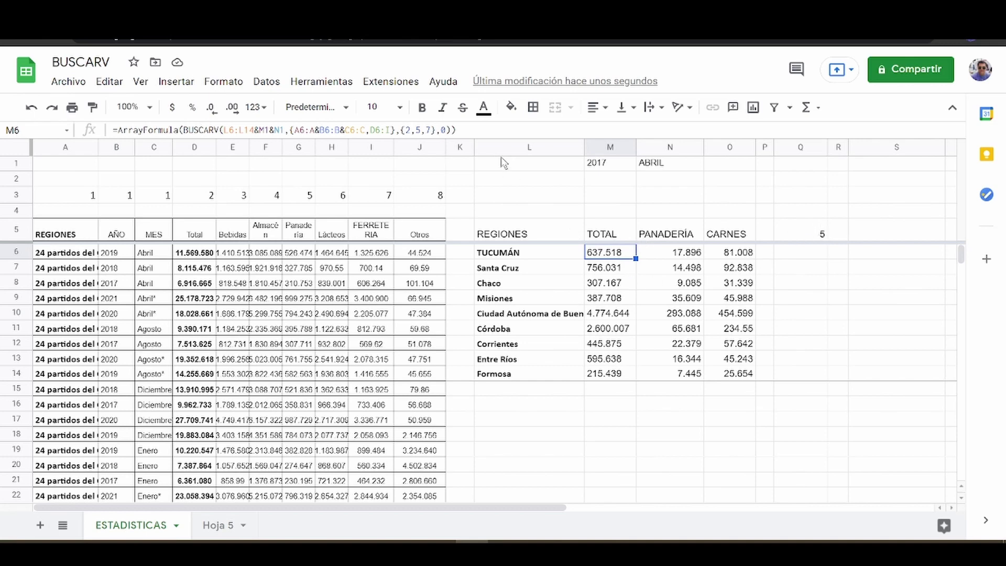
click(413, 130)
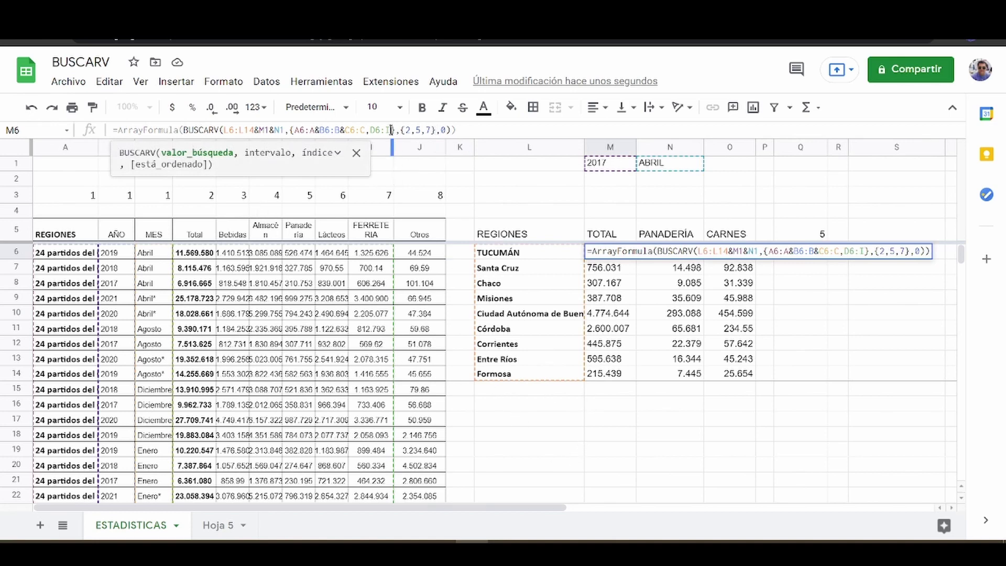
click(338, 154)
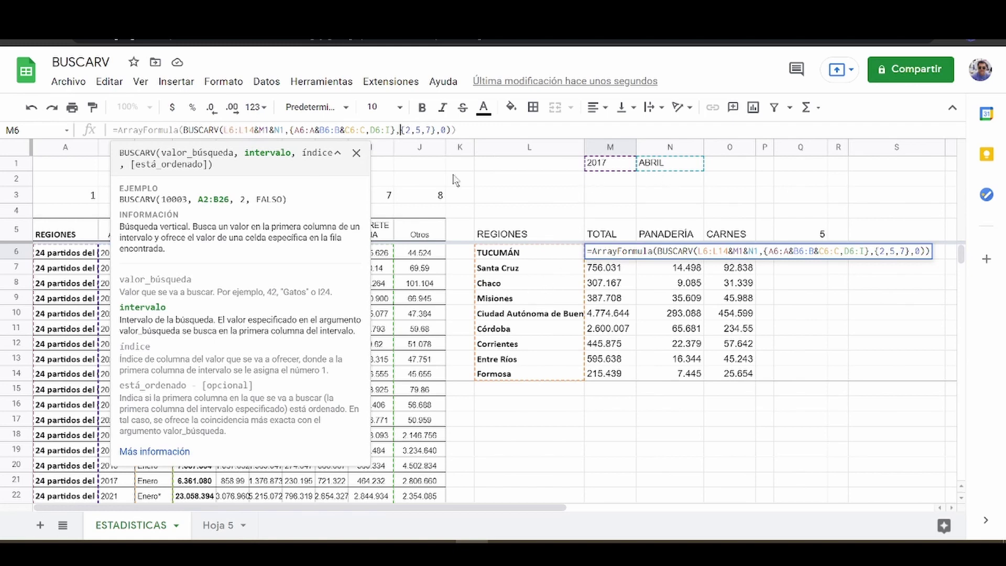
click(290, 129)
drag(289, 129, 395, 130)
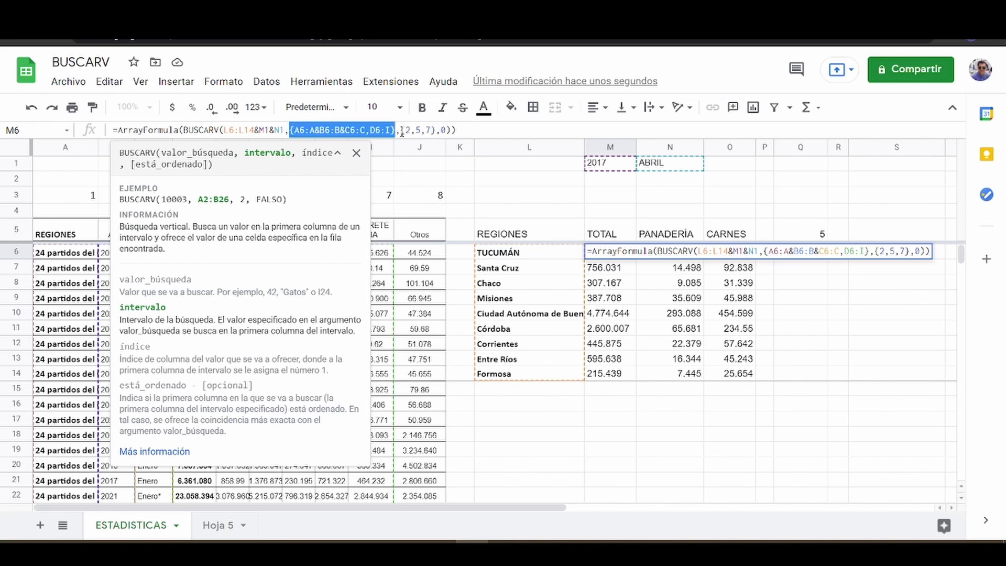
drag(402, 131, 437, 131)
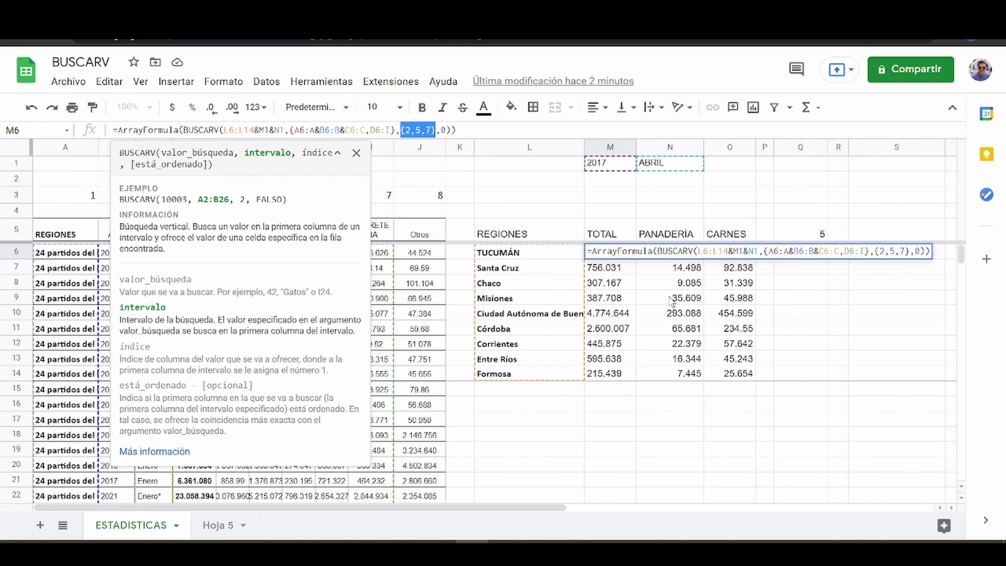
key(Escape)
Step: Copy the COINCIDIR expression from Q5 without its equals sign, leaving the cell's formula as it is
click(793, 234)
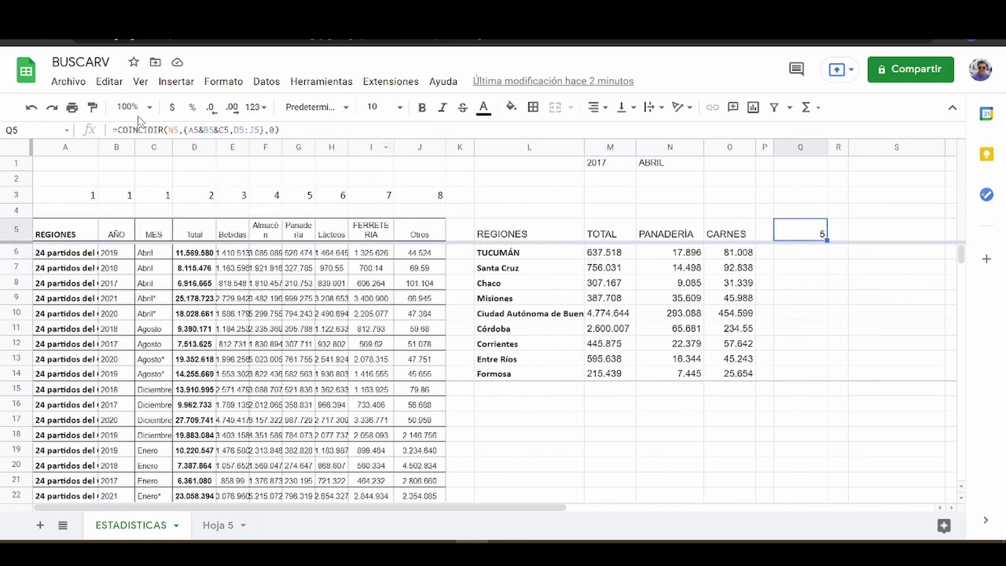
drag(118, 130, 291, 136)
key(ctrl+c)
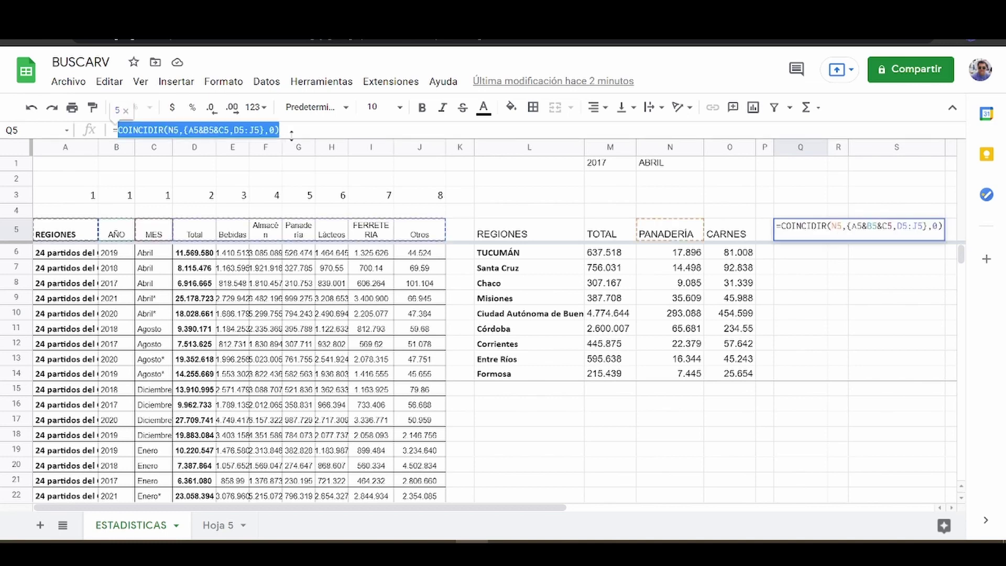
key(Escape)
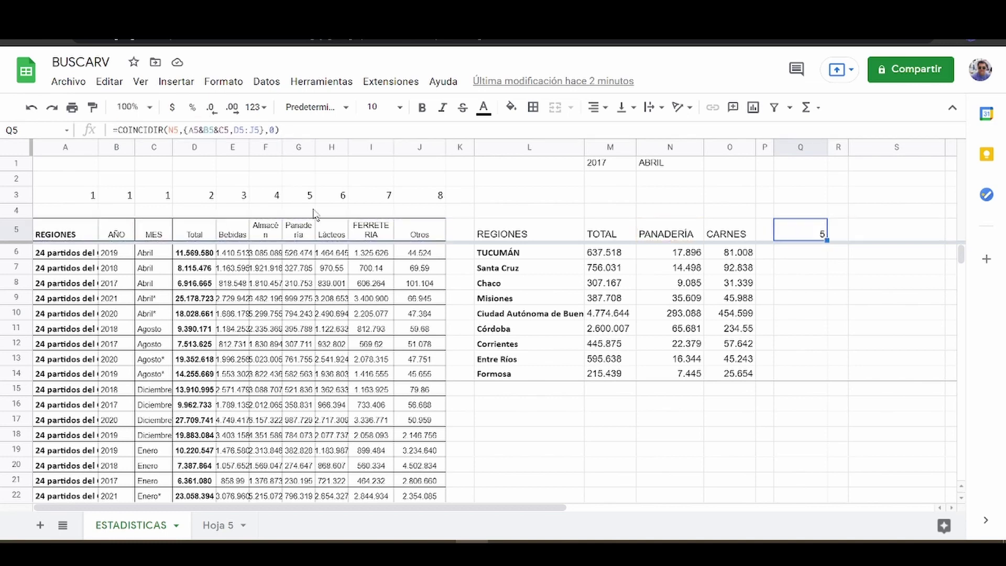
Step: In M6's BUSCARV formula, replace the index array {2,5,7} with the copied COINCIDIR expression and change its search key to M5
click(614, 253)
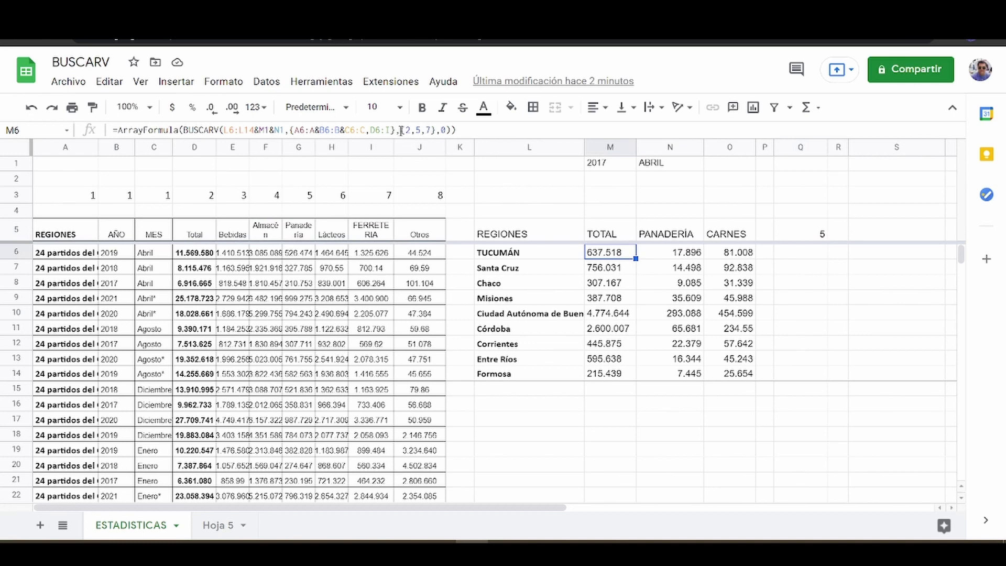
drag(401, 130, 435, 130)
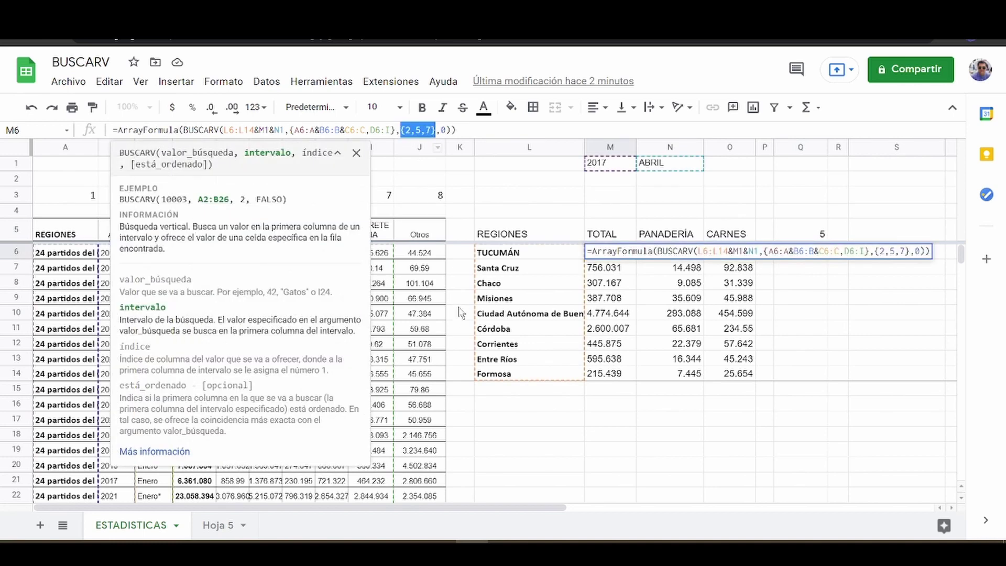
key(ctrl+v)
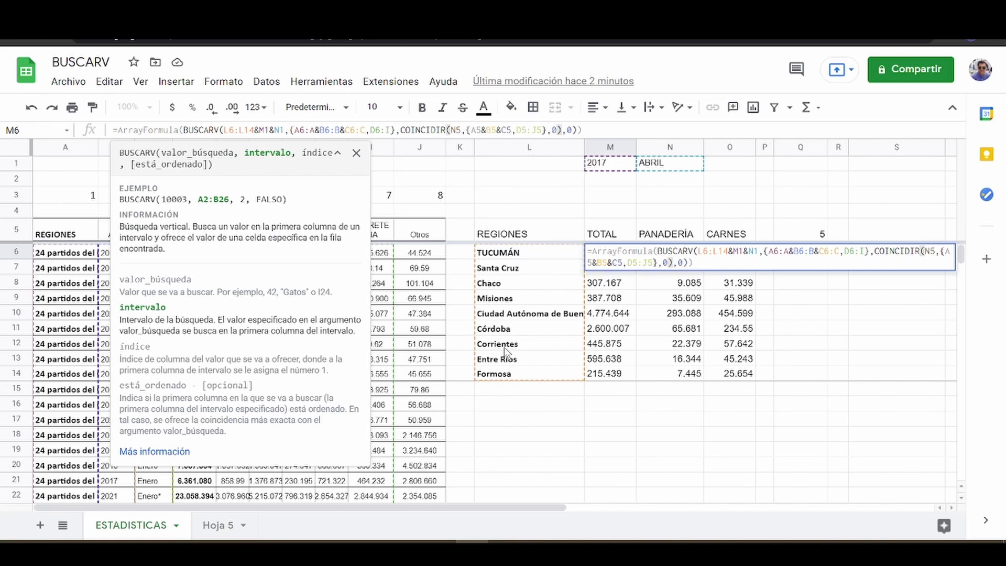
click(457, 129)
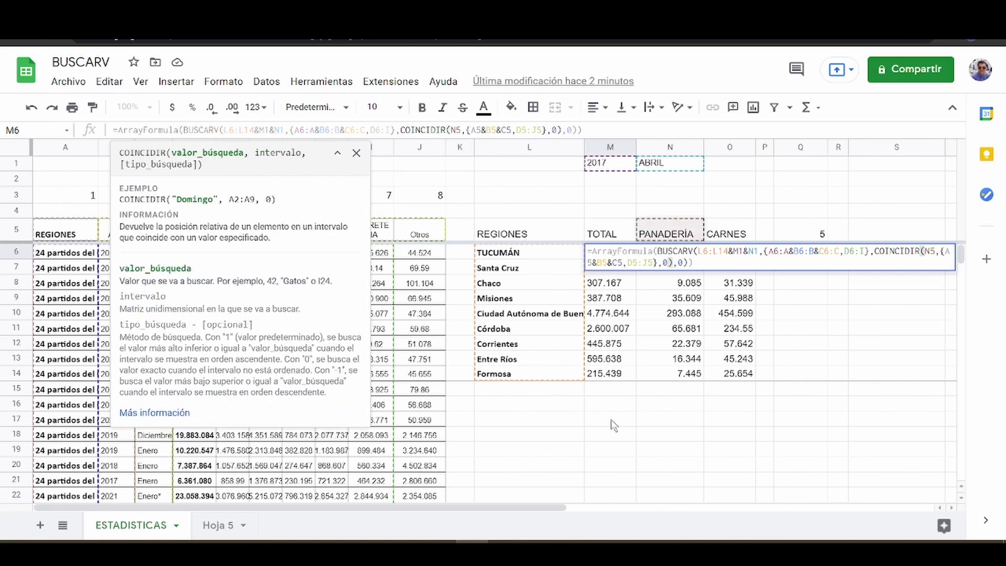
key(BackSpace)
text(M)
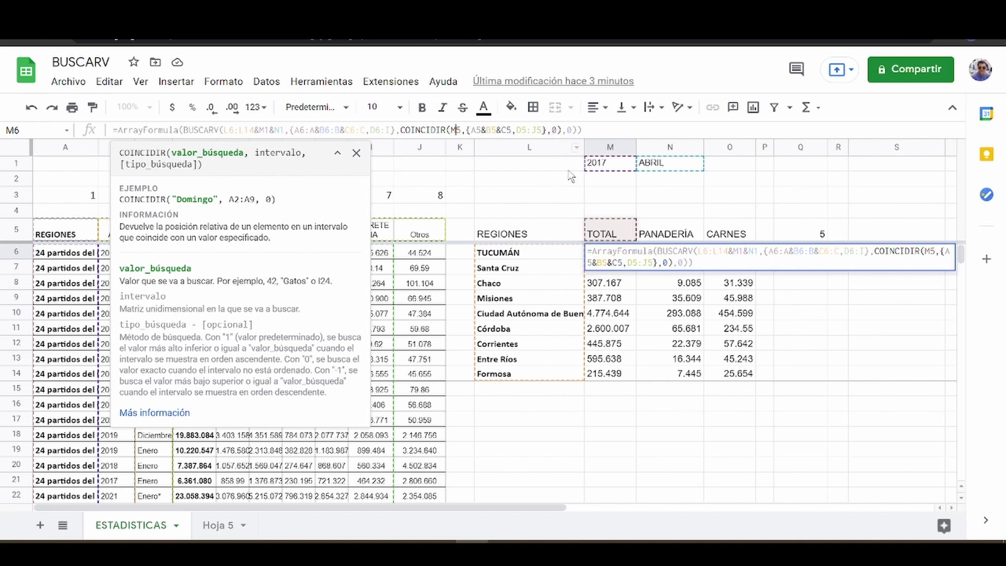
key(Tab)
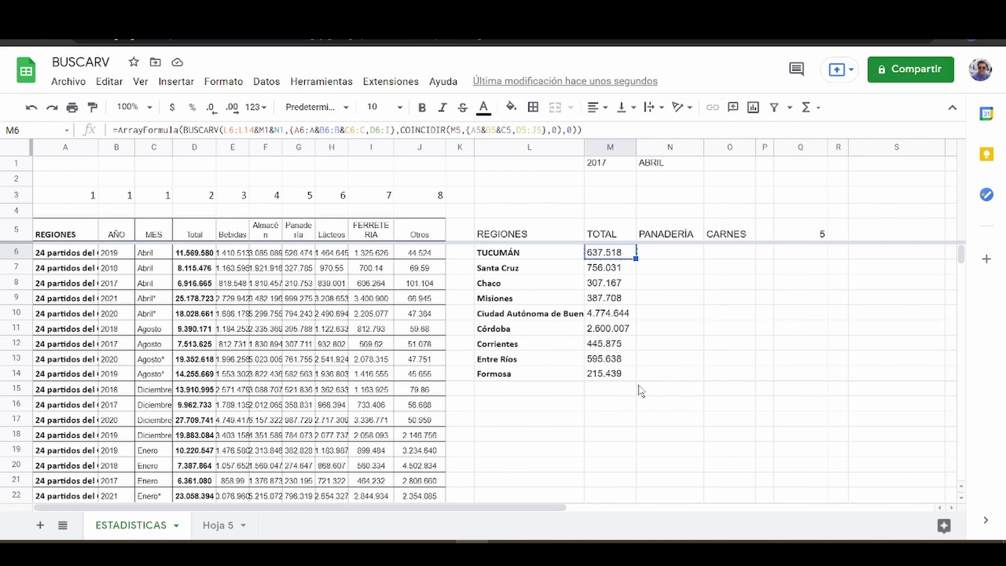
Step: Search the sheet for 637.518 to check it against the source table, and return to M6
key(ctrl+f)
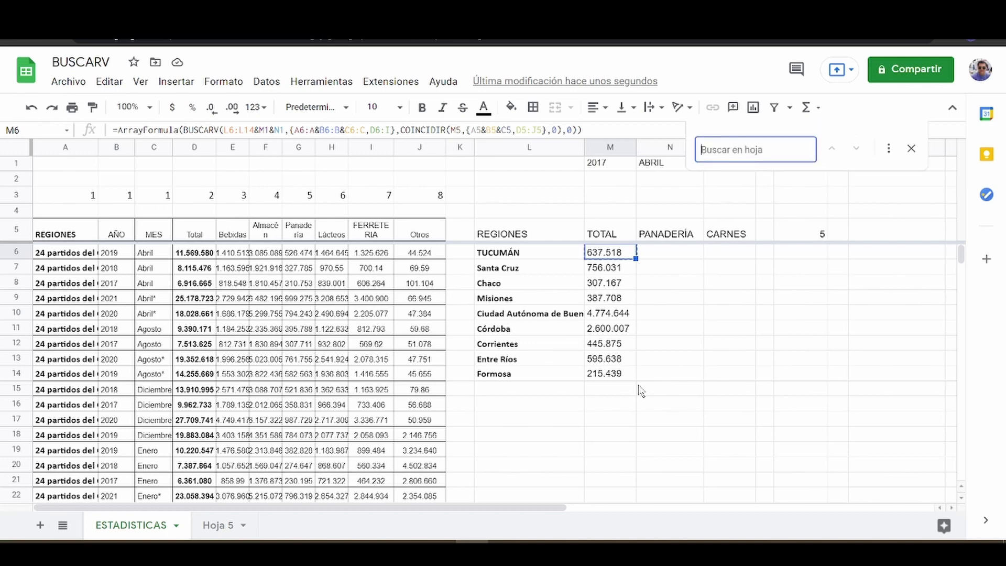
text(637.518)
key(Return)
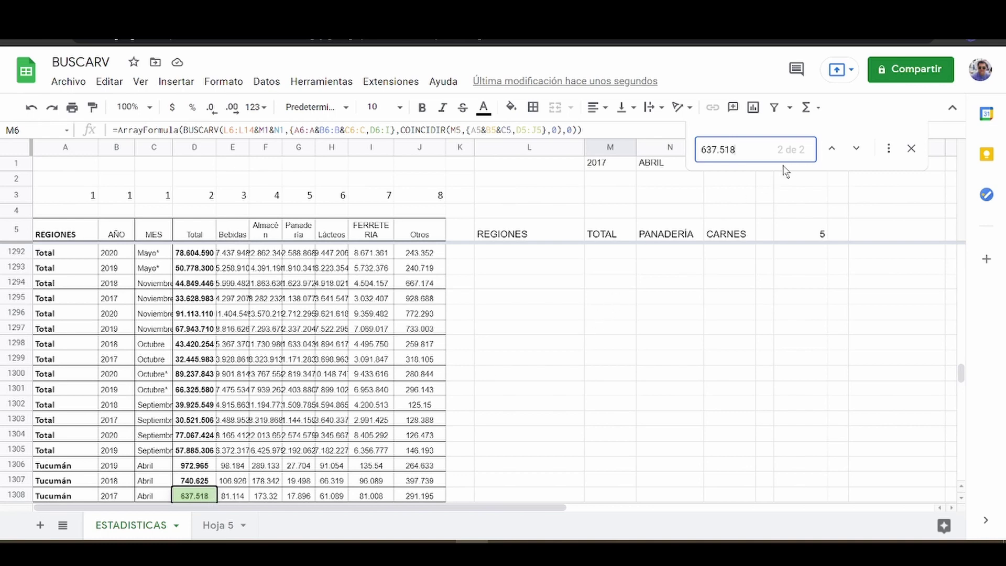
key(Escape)
click(606, 237)
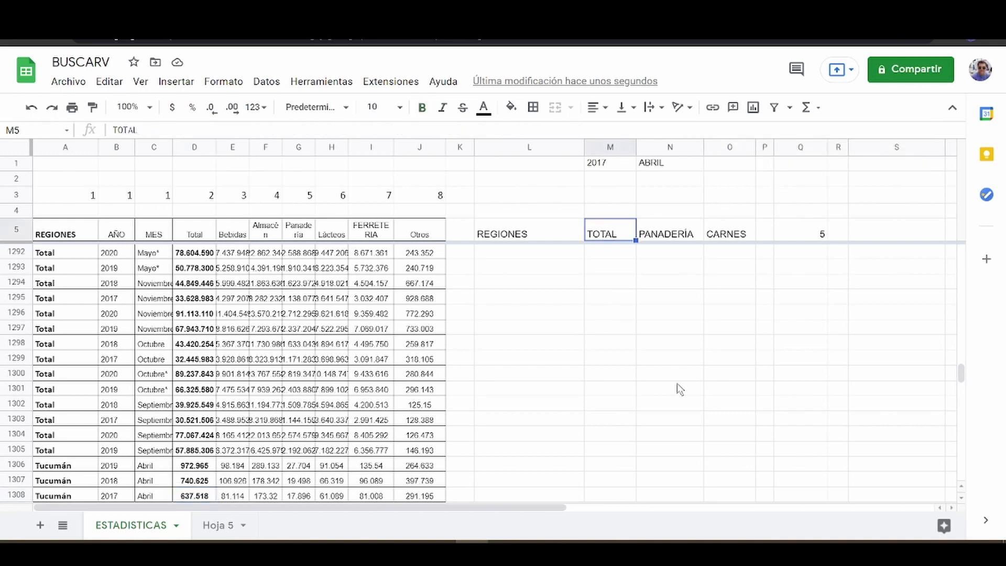
key(Down)
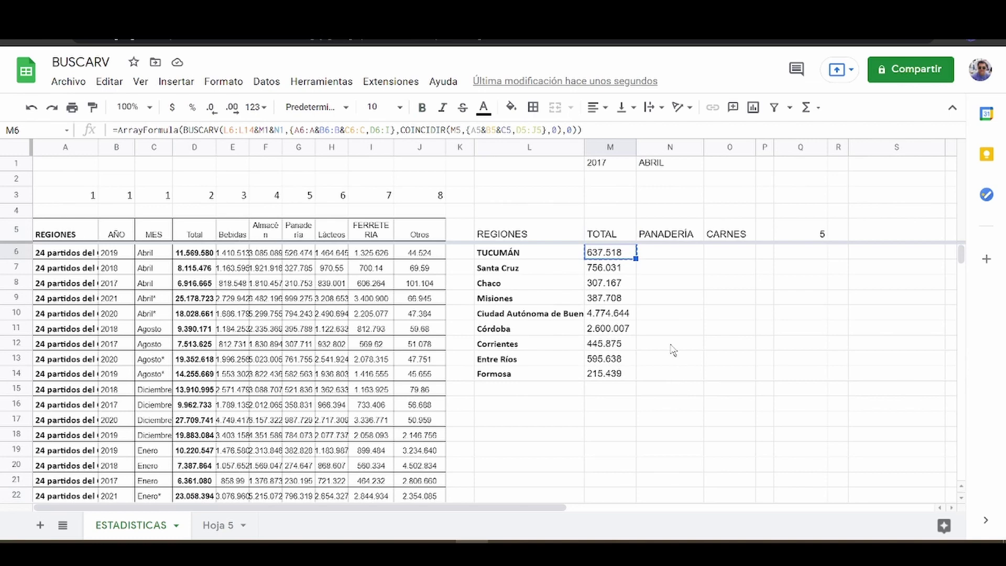
key(ctrl+c)
Step: Rename the source table's header in D5 as TOTAL GENERAL
click(203, 234)
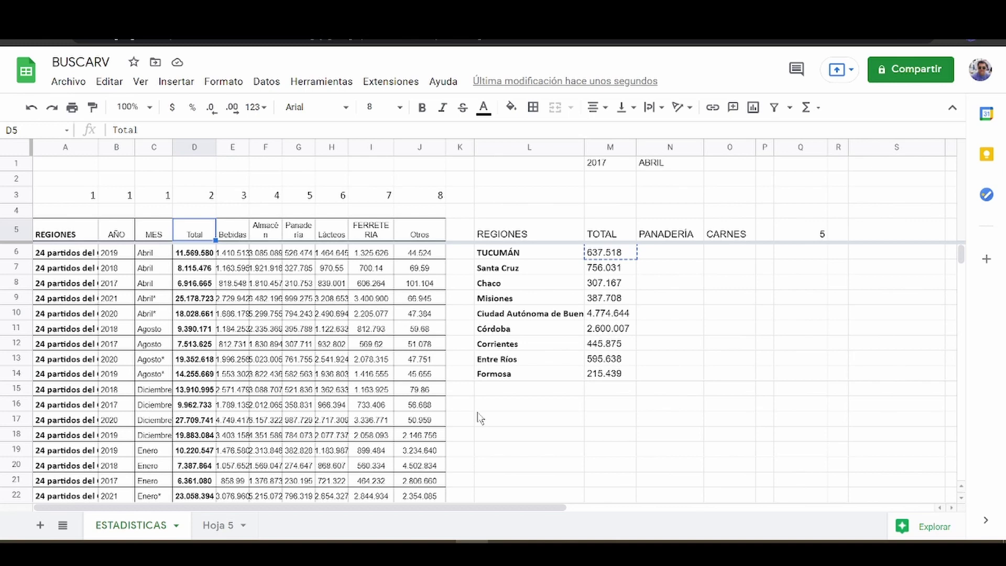
text(TOTAL)
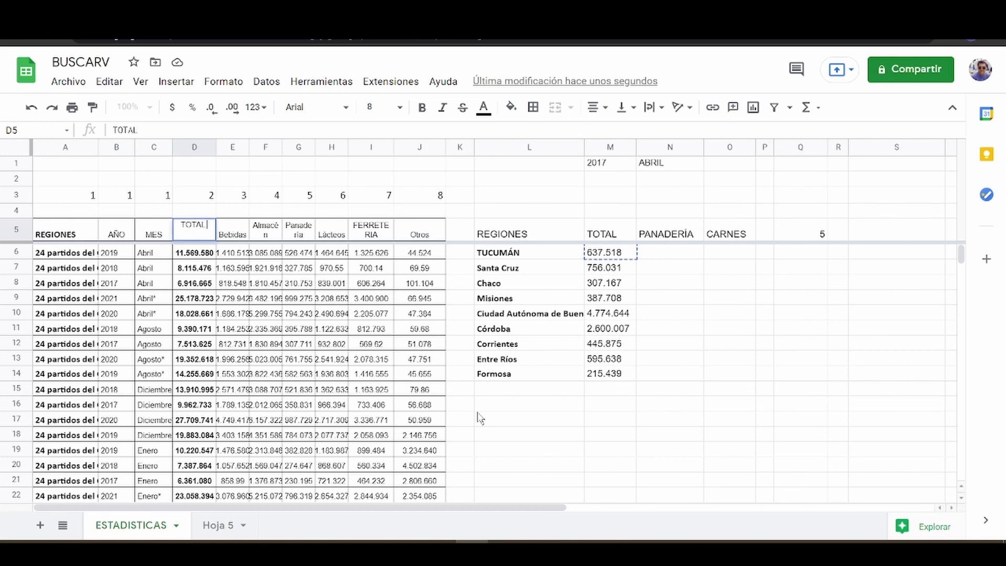
text( GENERAL)
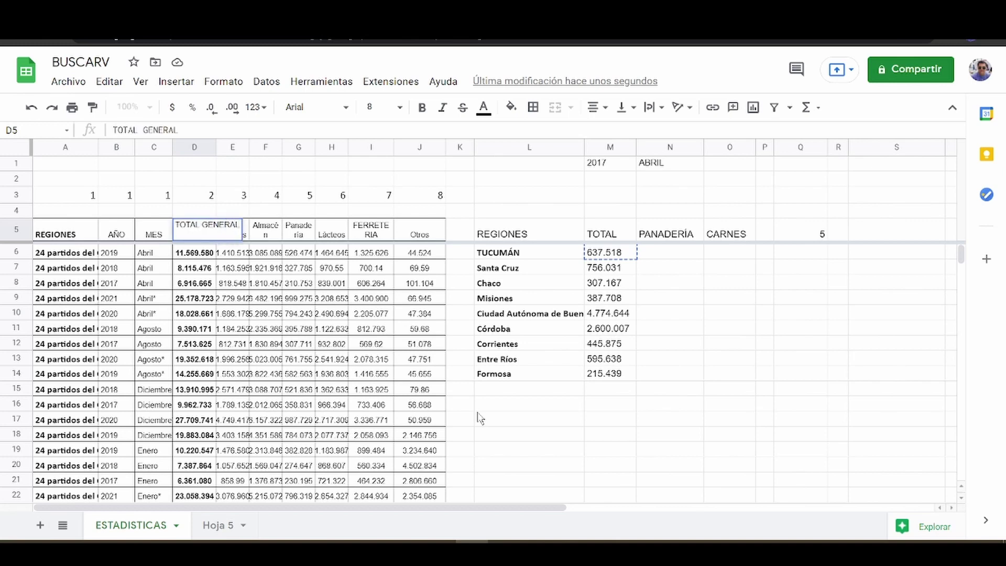
key(Return)
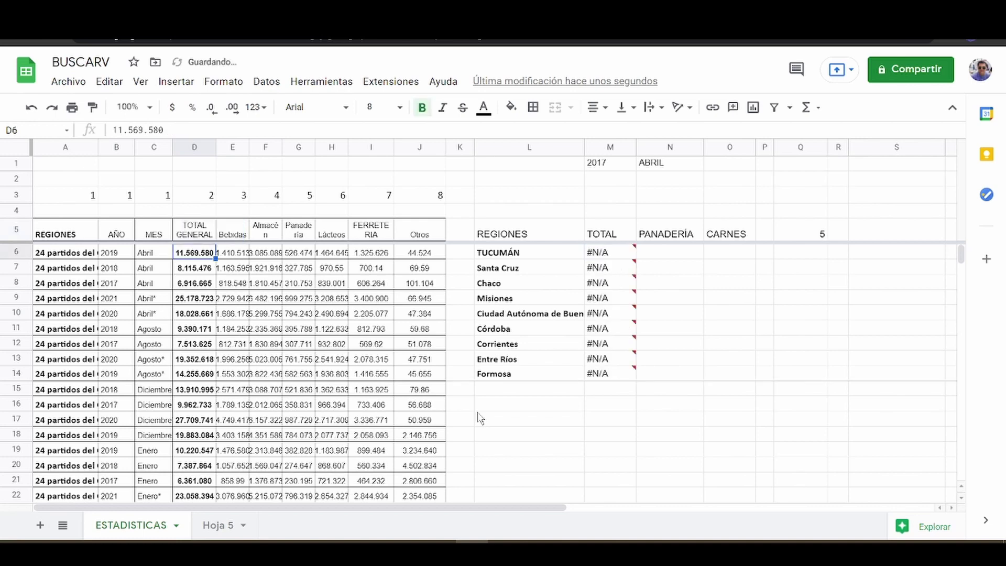
Step: Extend the results table's header in M5 to TOTAL GENERAL to match the source header
click(617, 233)
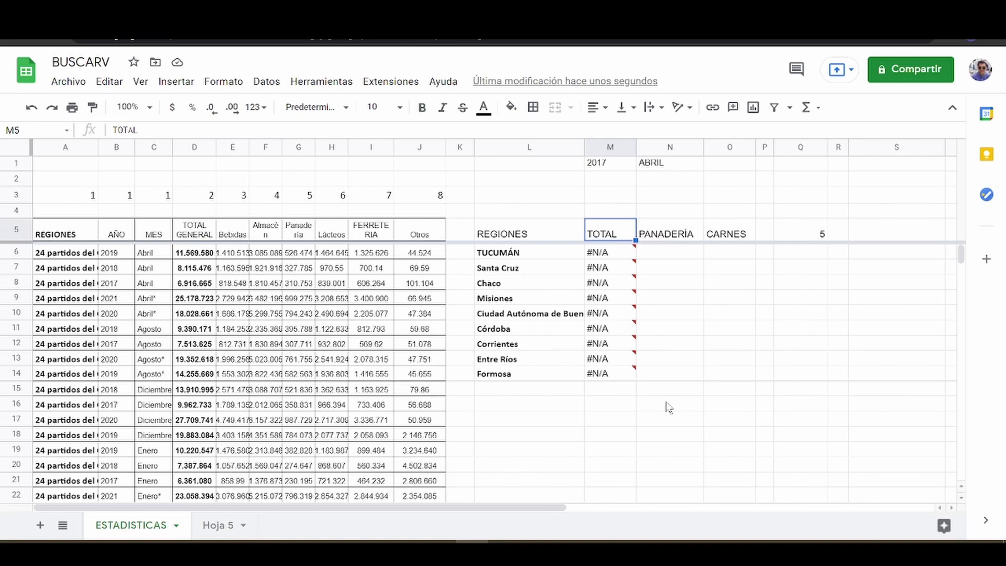
key(Return)
text(GE)
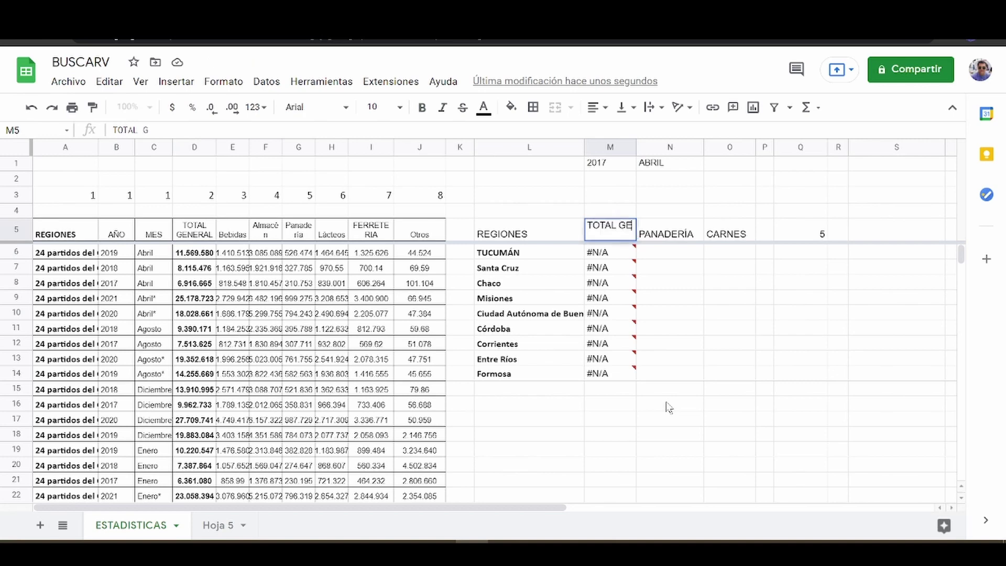
text(NERAL)
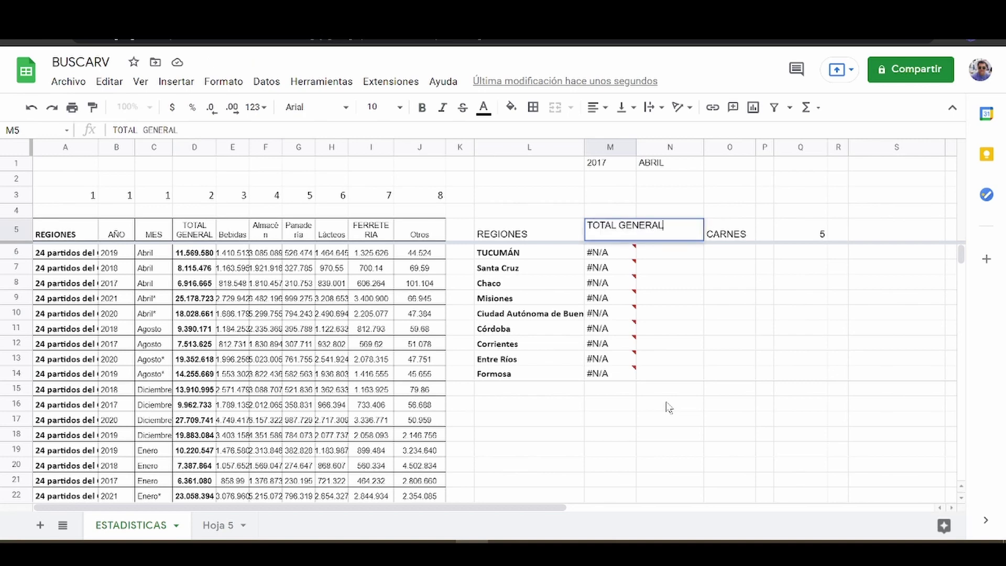
key(Tab)
key(Left)
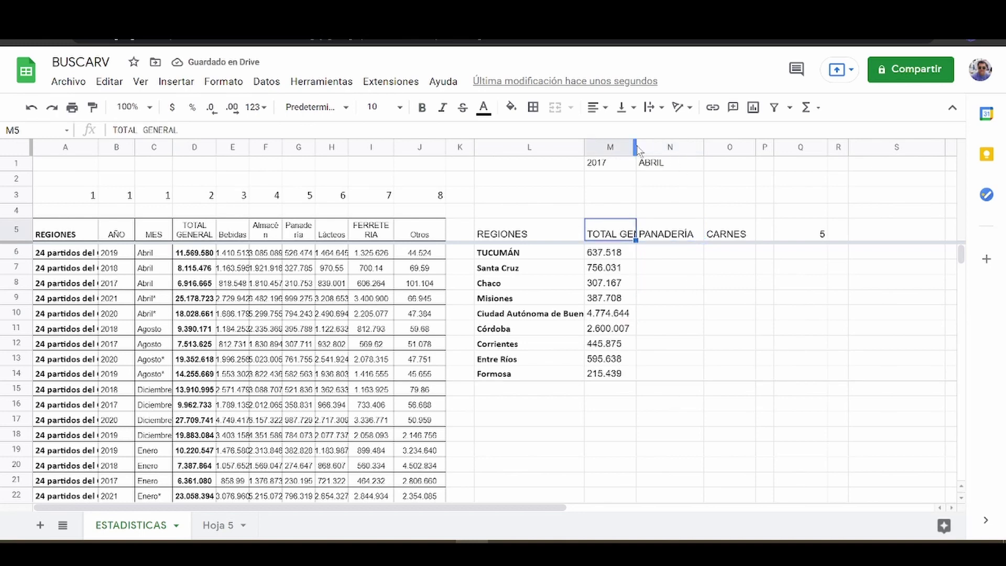
Step: Widen column M slightly and set the source table's header in D5 to TOTAL
drag(636, 146, 650, 146)
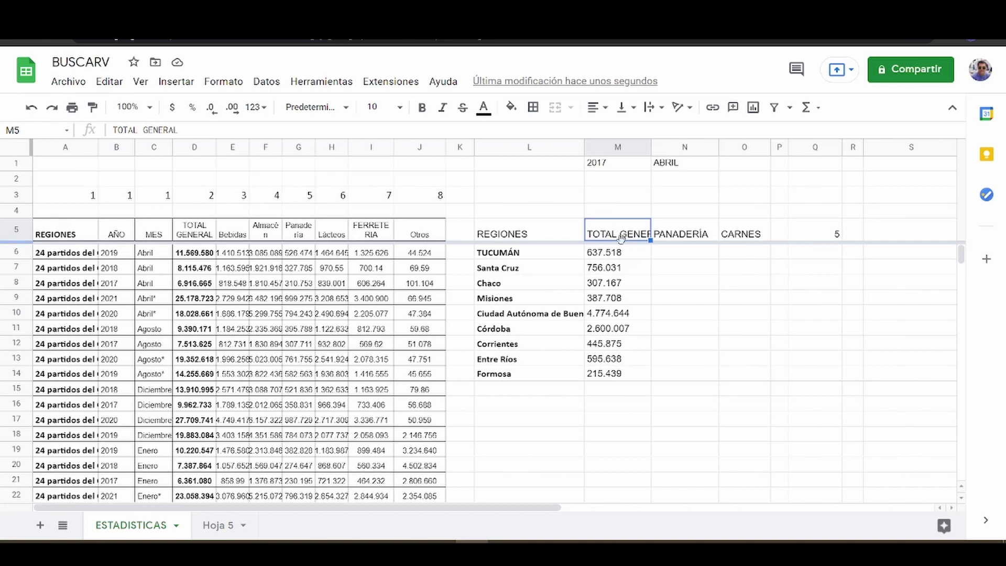
click(205, 231)
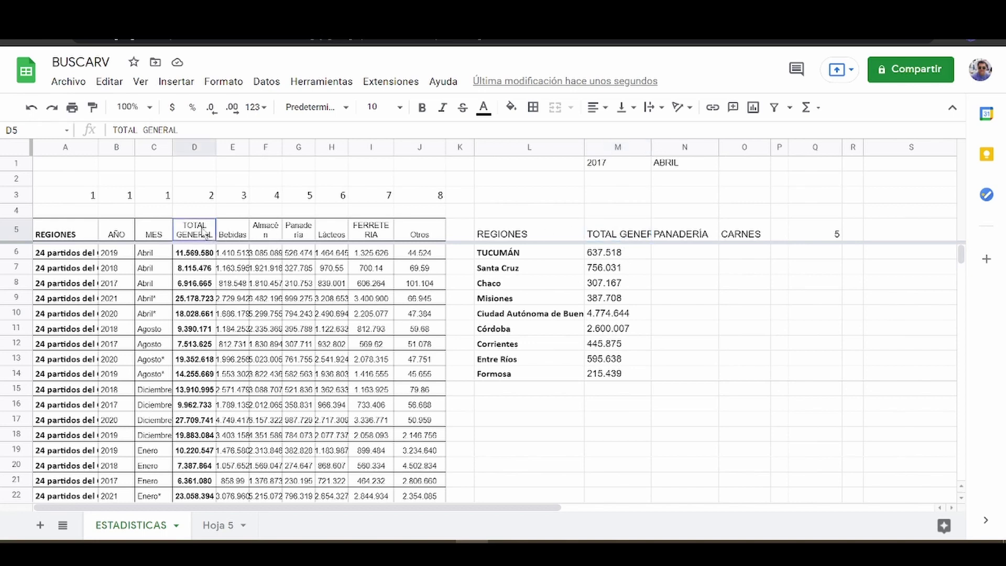
click(612, 240)
click(207, 233)
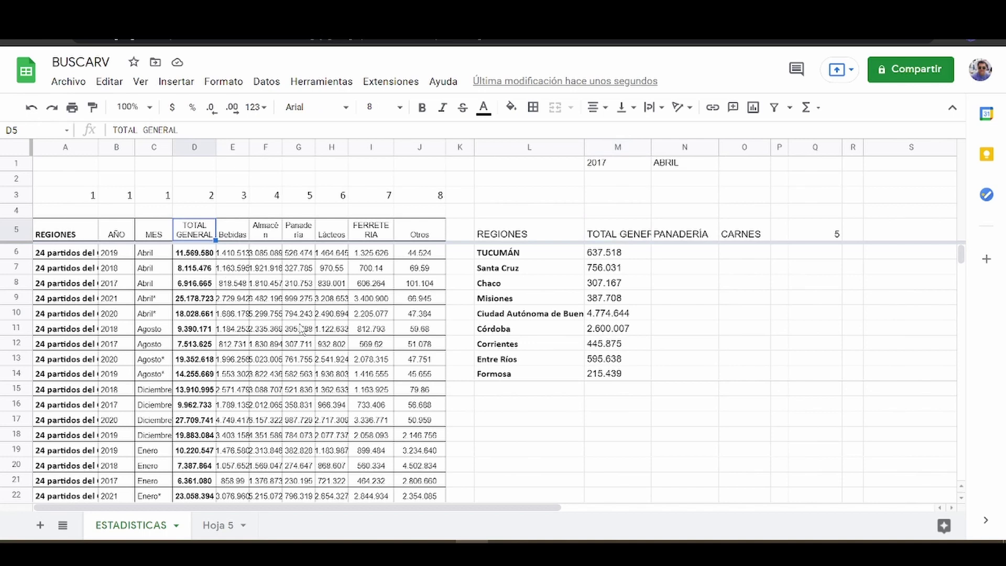
text(TOTAL)
key(Tab)
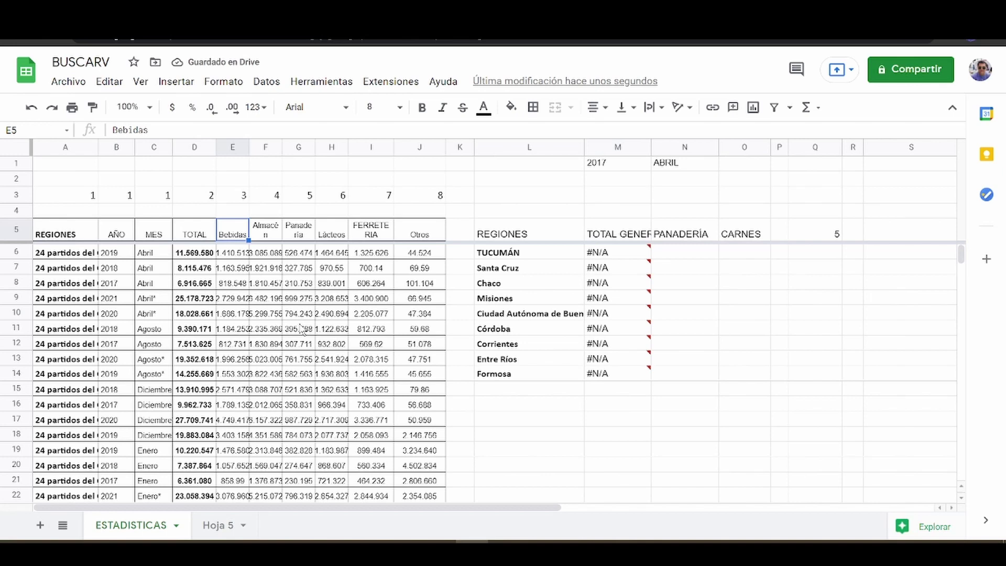
Step: Remove GENERAL from the header in M5 so that it reads TOTAL, like the header in D5
click(632, 234)
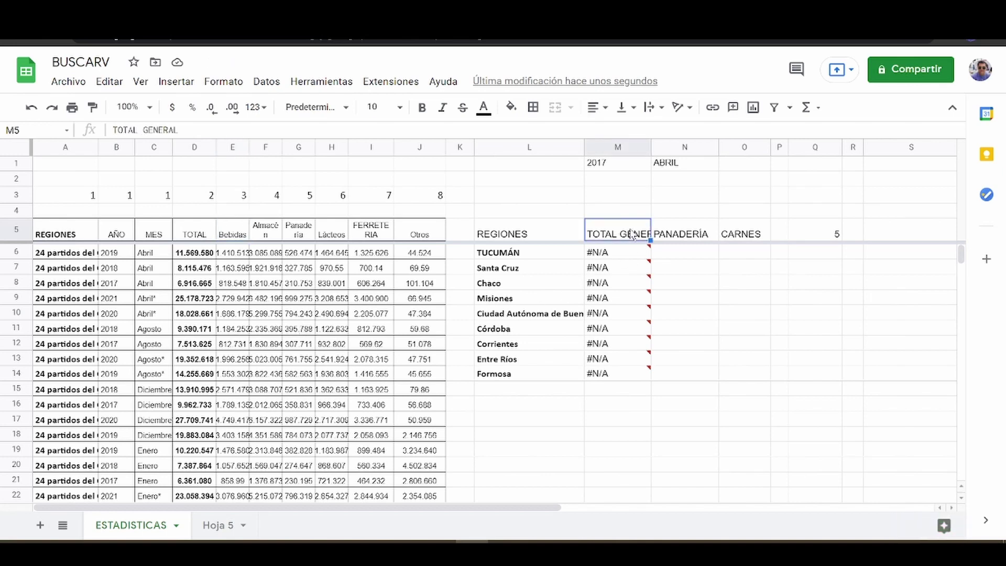
click(187, 237)
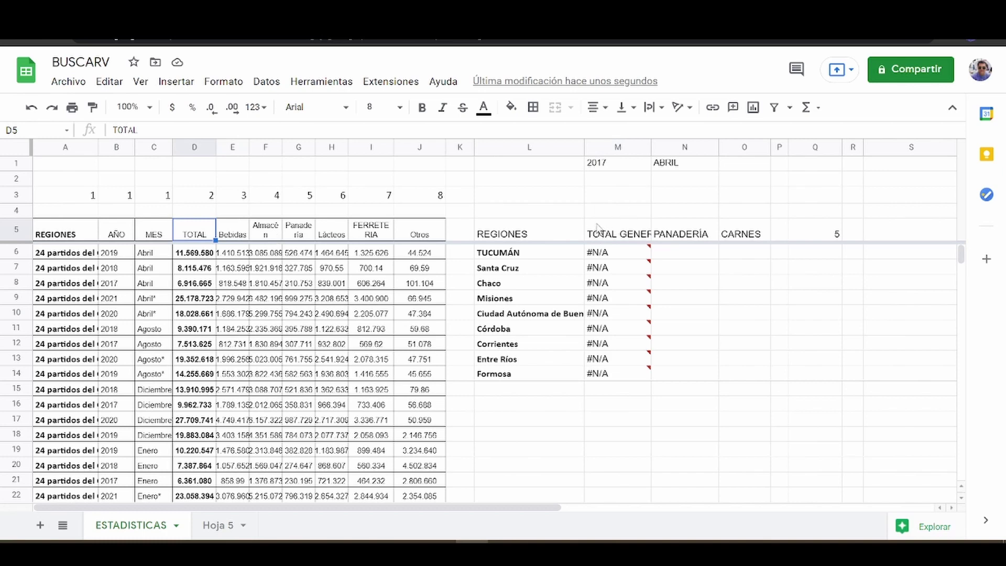
click(599, 234)
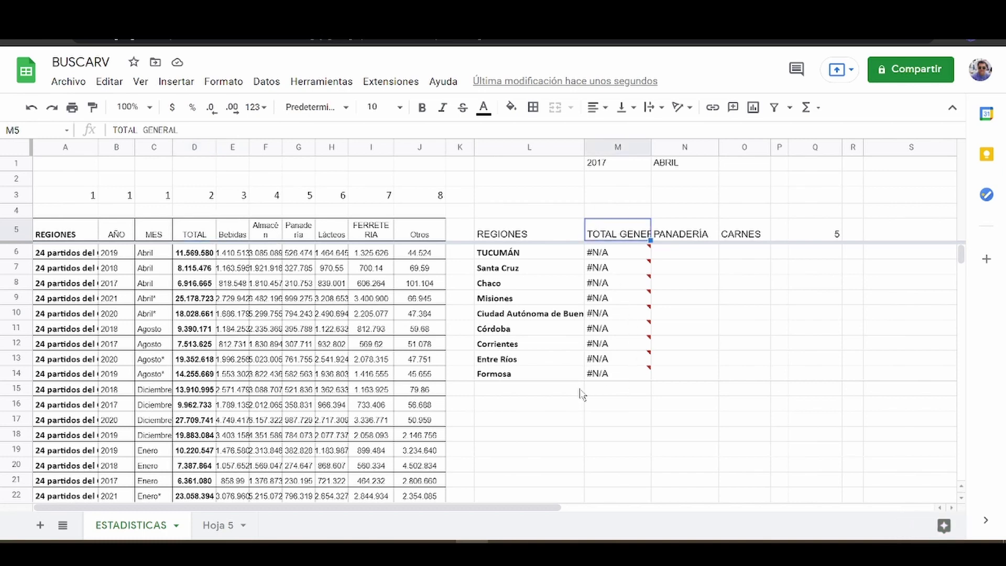
key(Return)
key(BackSpace)
key(BackSpace)
key(BackSpace)
key(BackSpace)
key(BackSpace)
key(BackSpace)
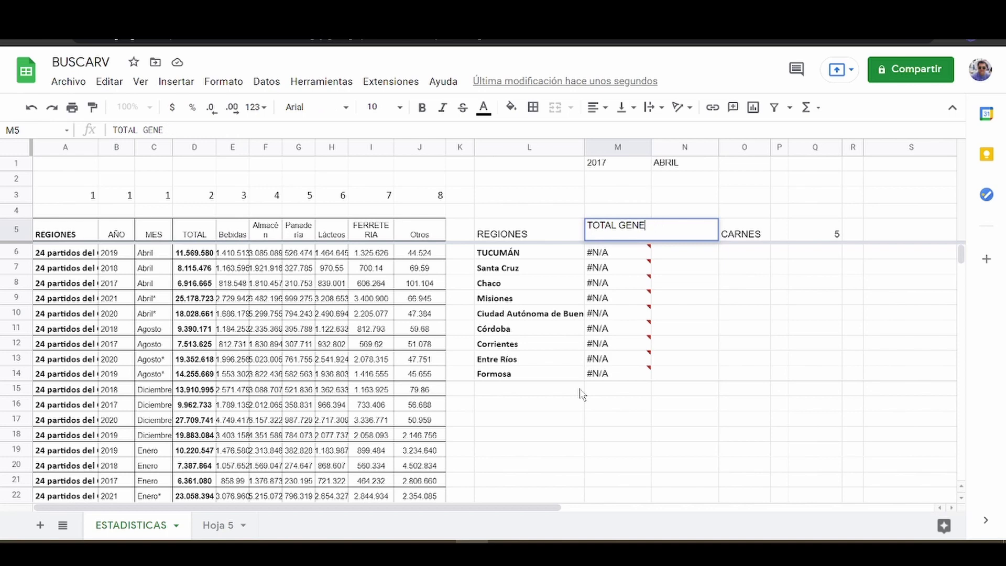
key(BackSpace)
key(Return)
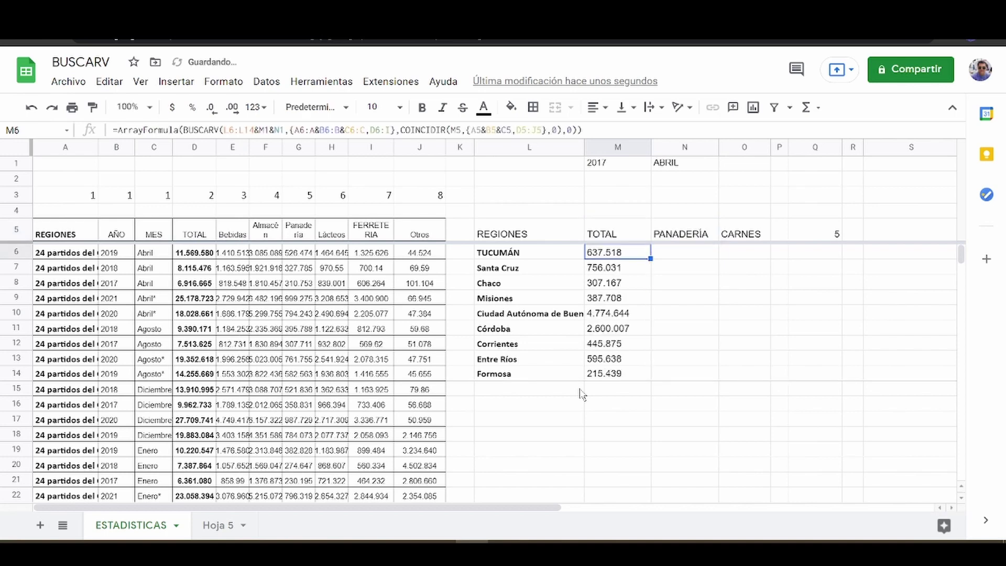
key(Up)
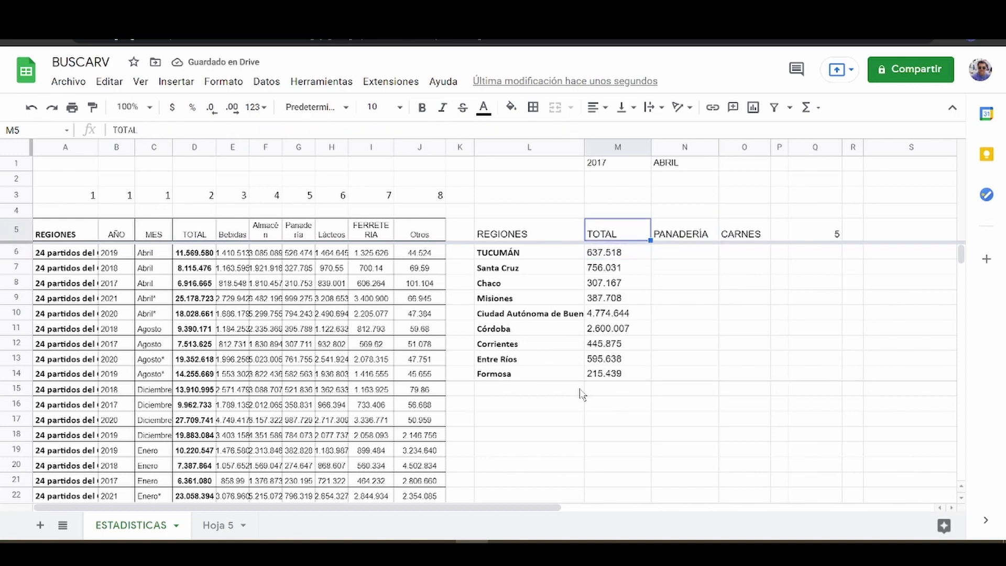
click(240, 234)
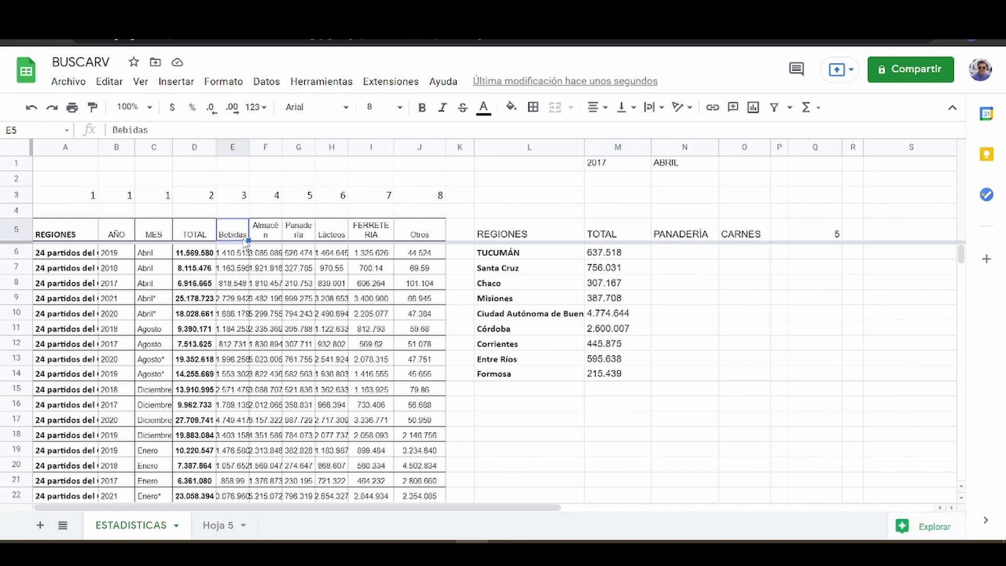
click(616, 239)
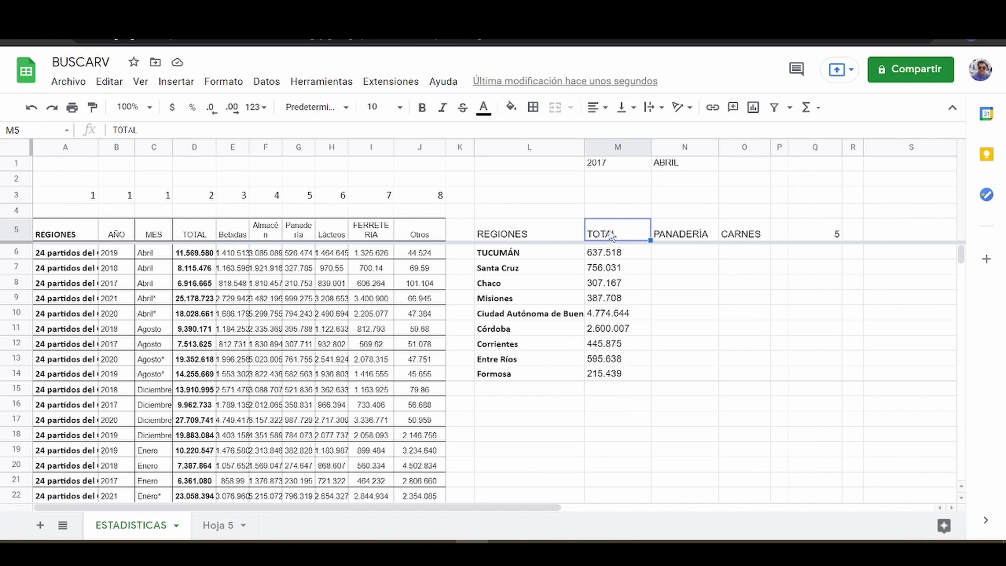
click(613, 258)
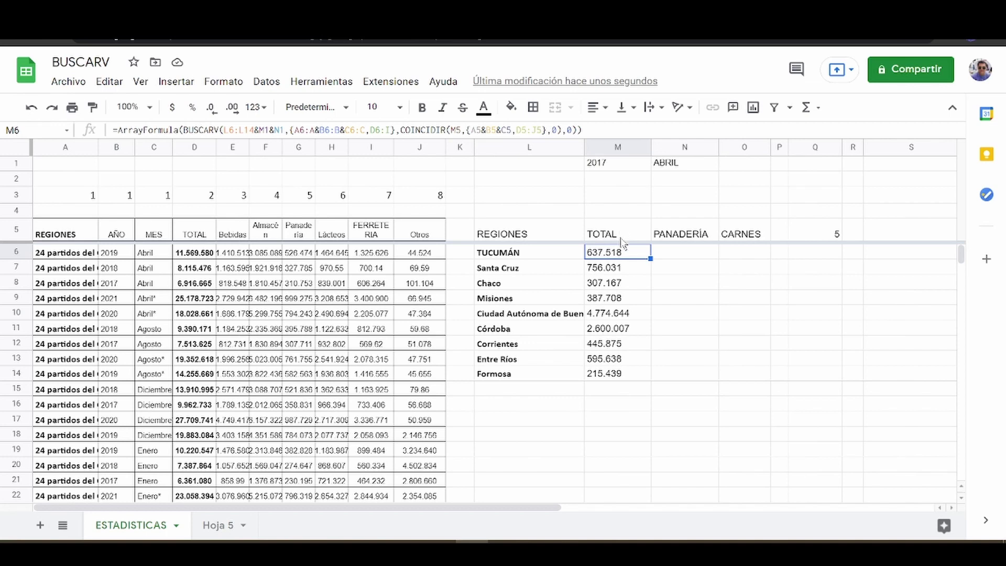
Step: Delete the auxiliary COINCIDIR formula from Q5
click(794, 236)
key(Delete)
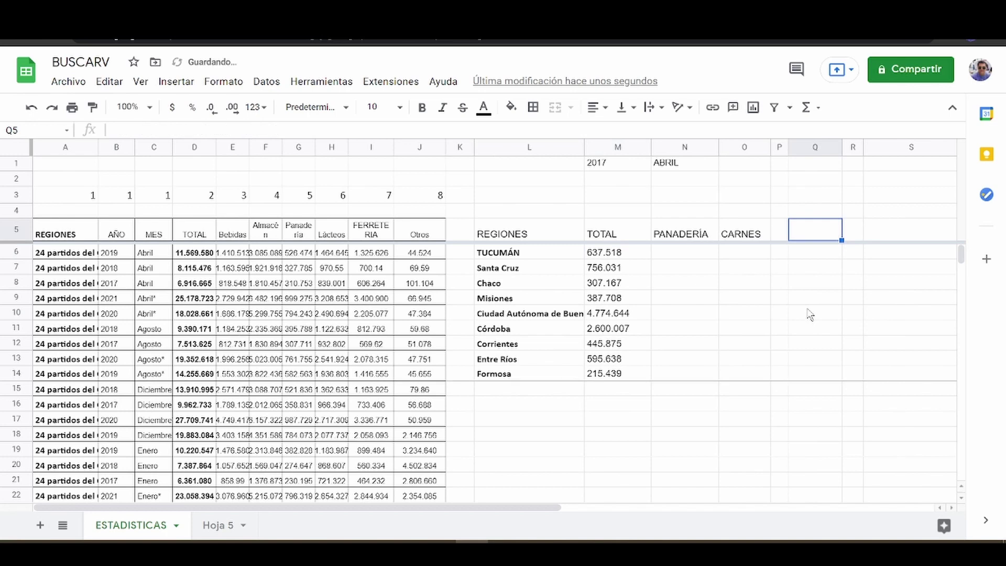
Step: In M6's formula, start turning the COINCIDIR search key into an array by opening a brace before M5 and adding a comma after it
click(667, 233)
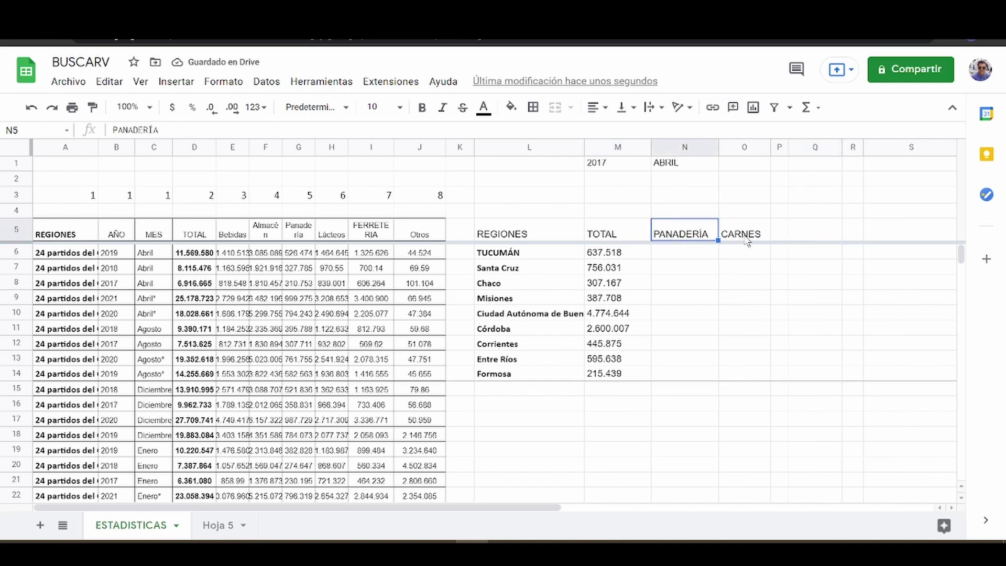
click(617, 240)
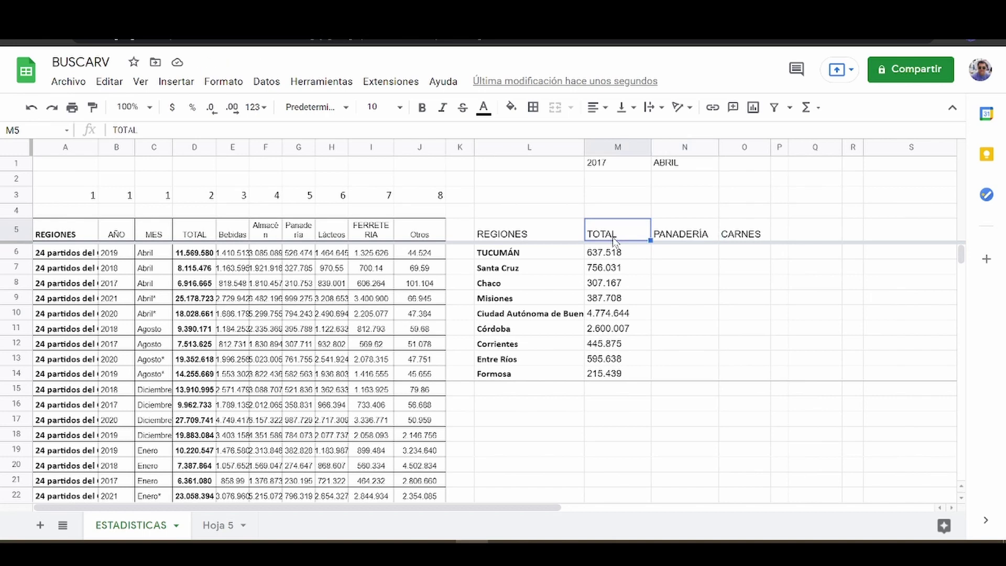
click(610, 257)
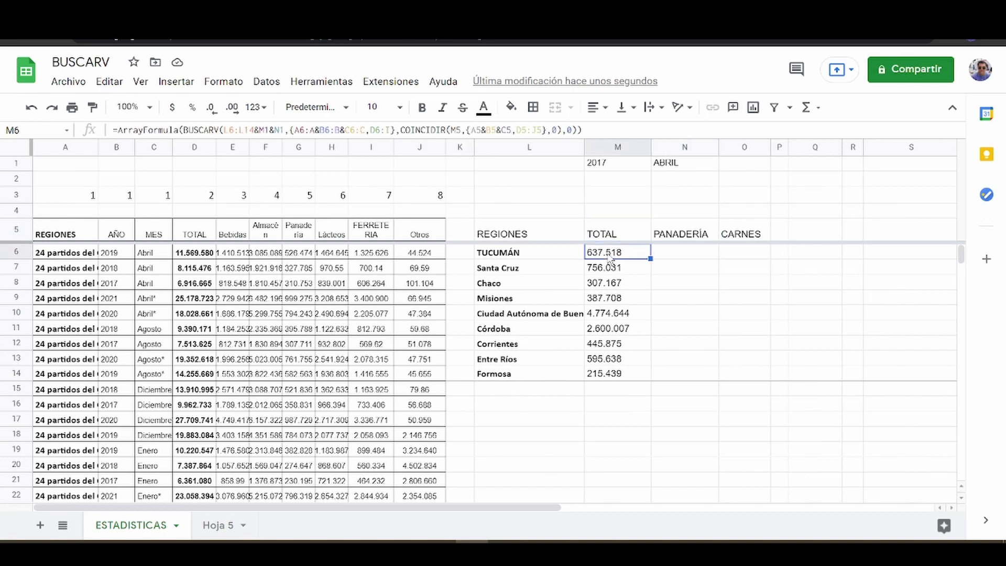
click(451, 130)
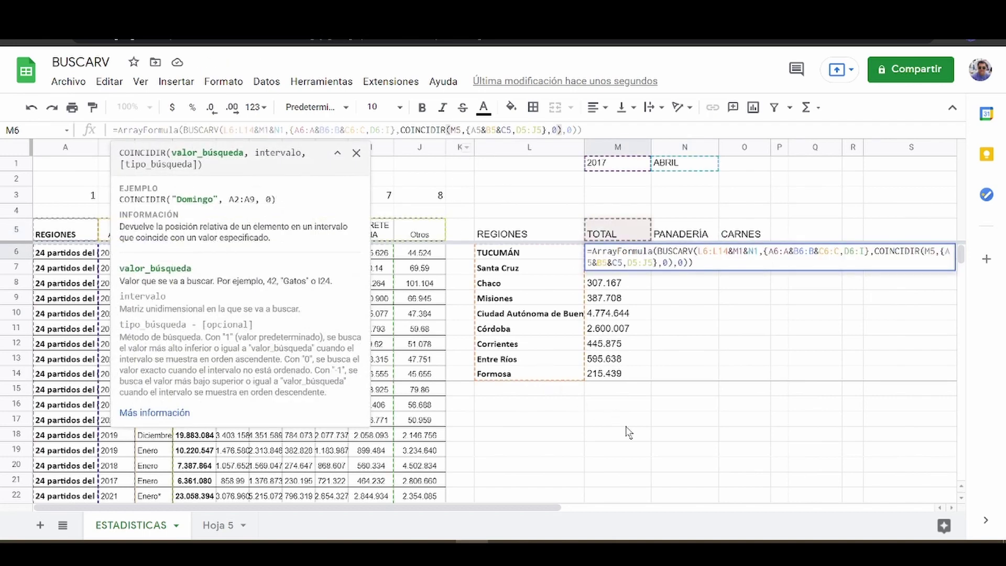
text({)
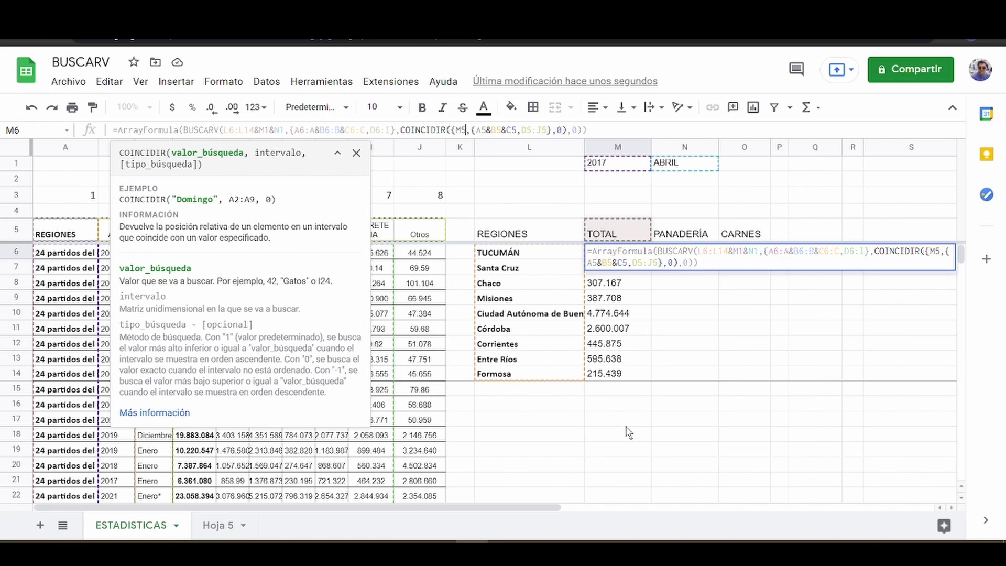
text(, )
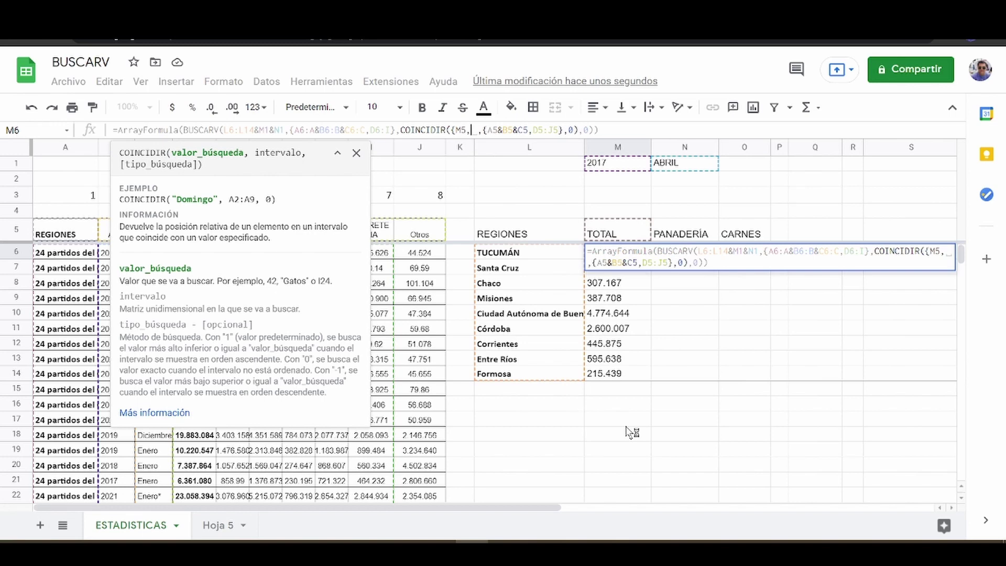
Step: Add N5 and O5 to the COINCIDIR search values in the M6 formula, completing the array {M5,N5,O5}, and commit it
text(N5,)
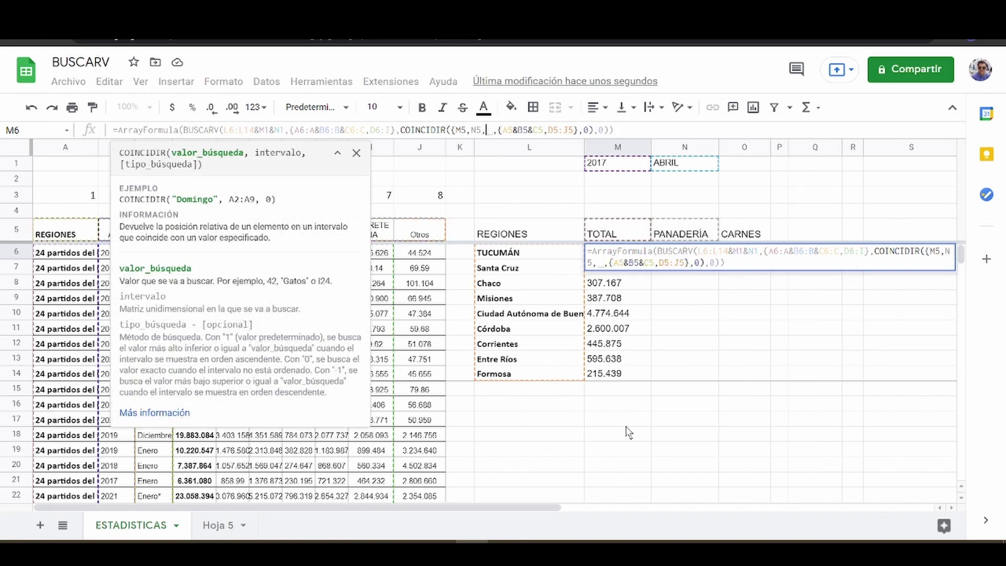
text( O5)
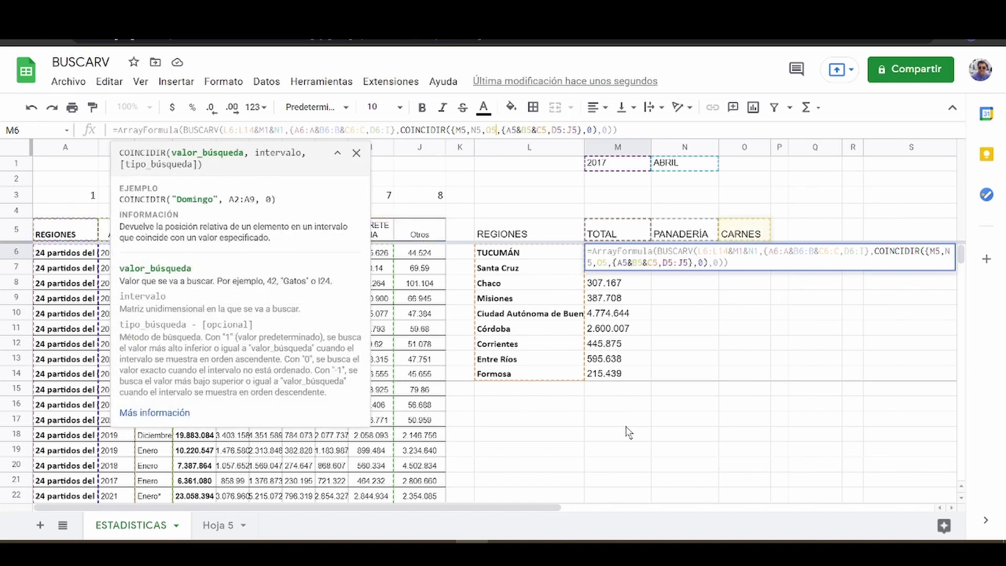
text(})
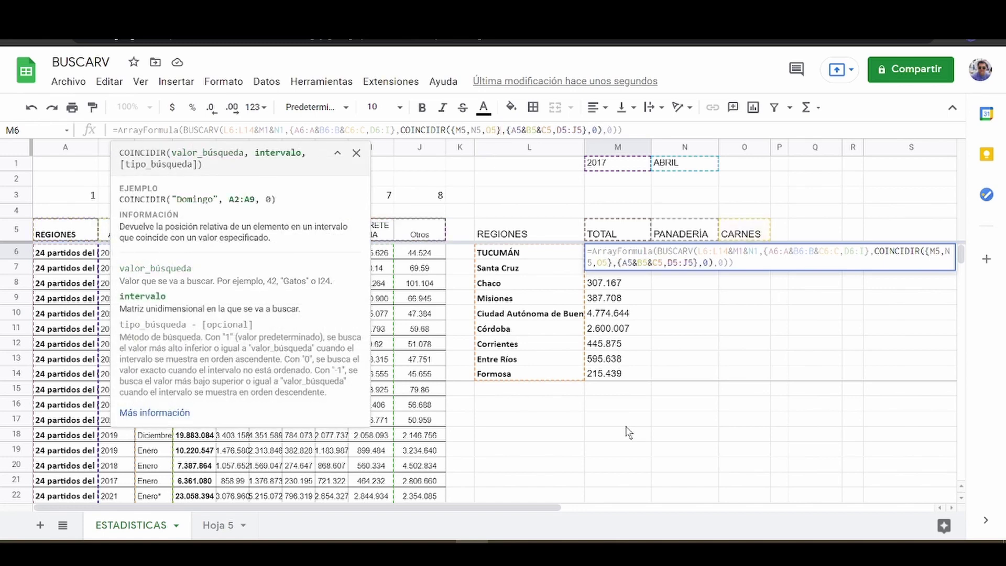
key(Tab)
key(Tab)
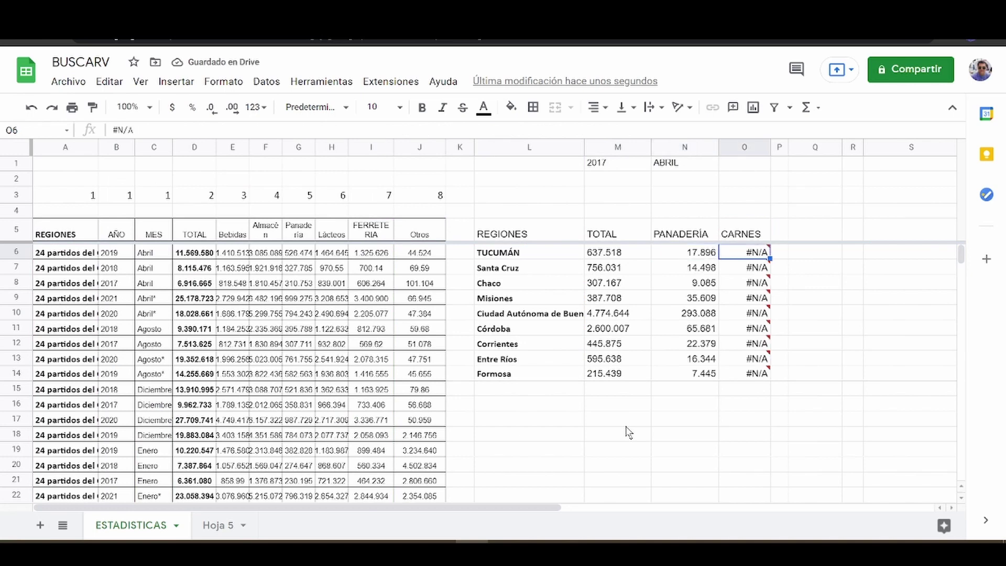
Step: Rename the FERRETERIA heading in I5 of the source table to CARNES
key(Up)
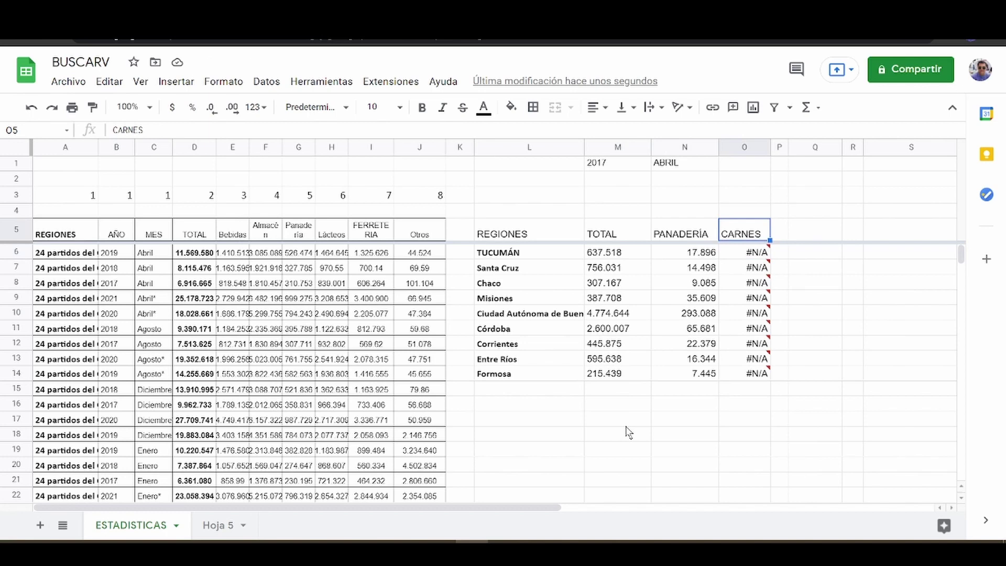
key(Left)
key(Left)
key(Left)
key(Left)
key(Left)
key(Left)
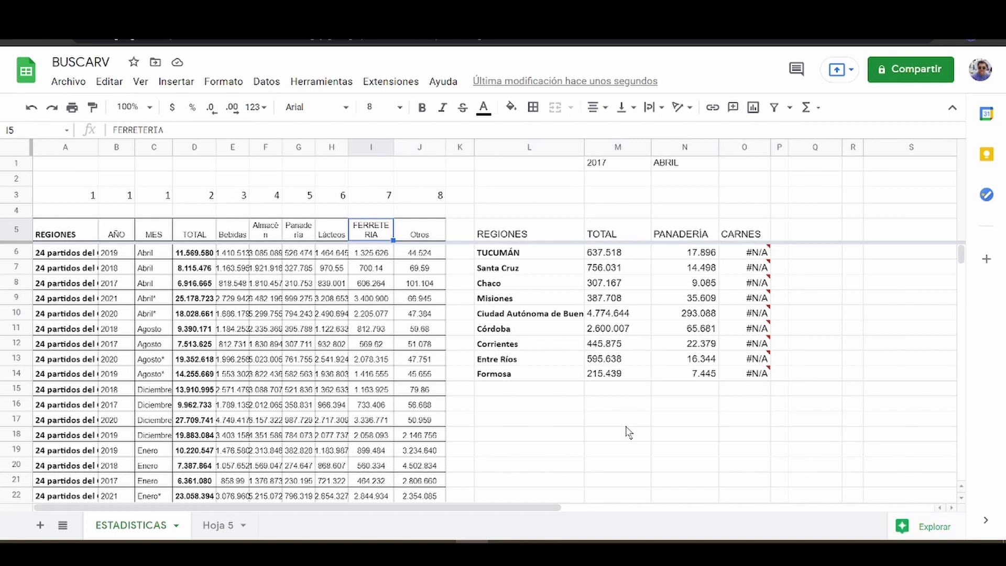
text(CARNES)
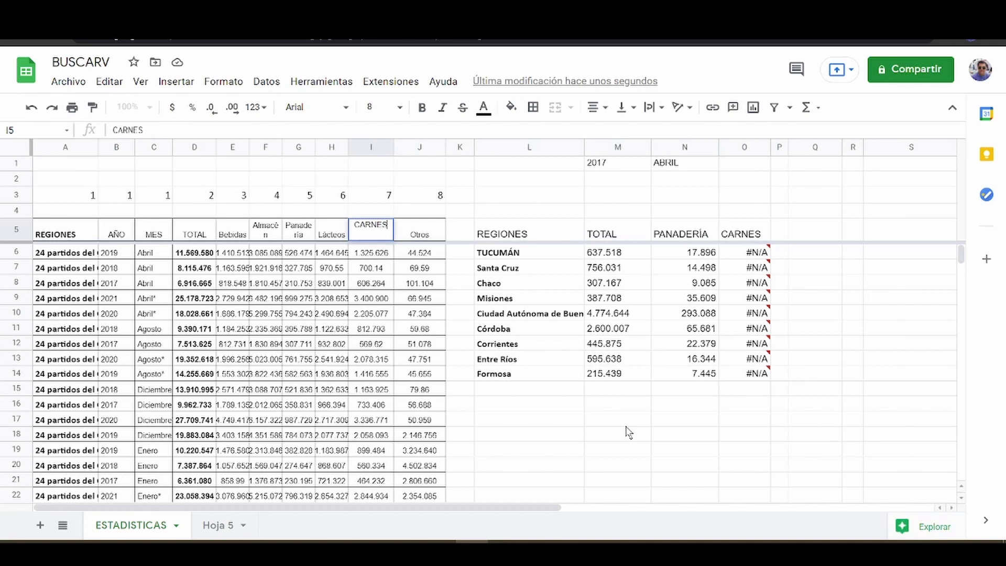
key(Return)
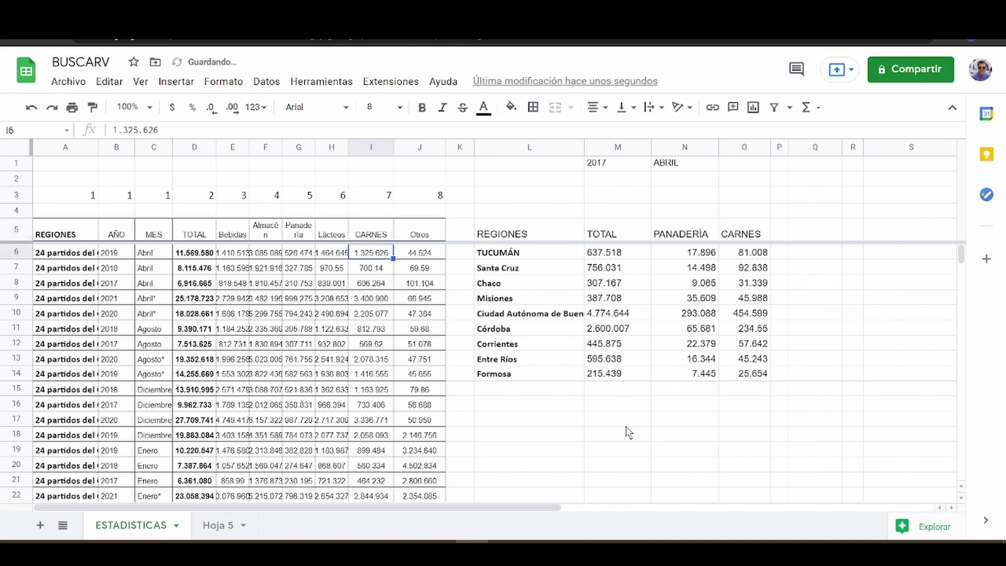
Step: Examine the M6 formula's BUSCARV search key L6:L14&M1&N1 and its lookup range {A6:A&B6:B&C6:C,D6:I}
key(Right)
key(Right)
key(Right)
key(Right)
key(Right)
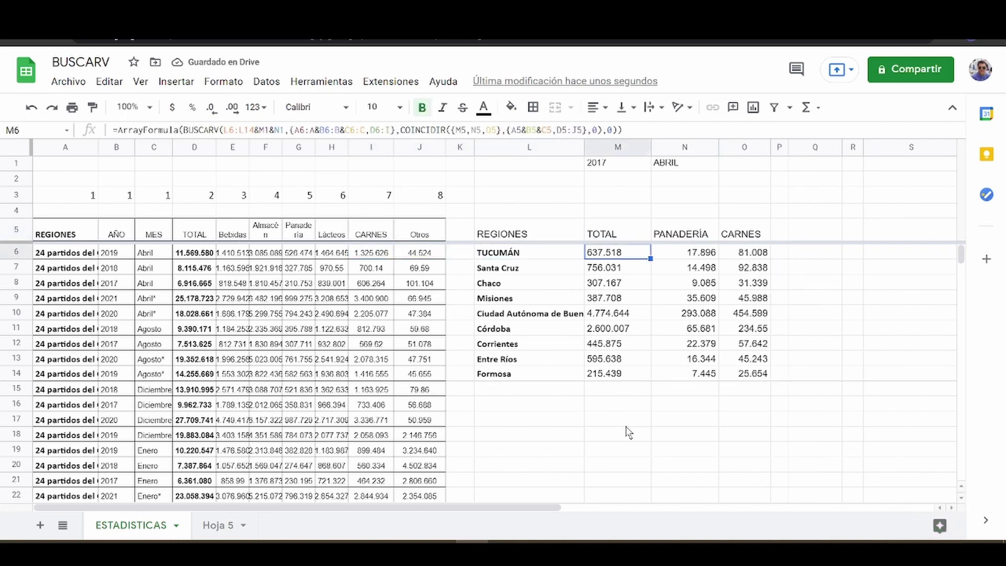
key(Left)
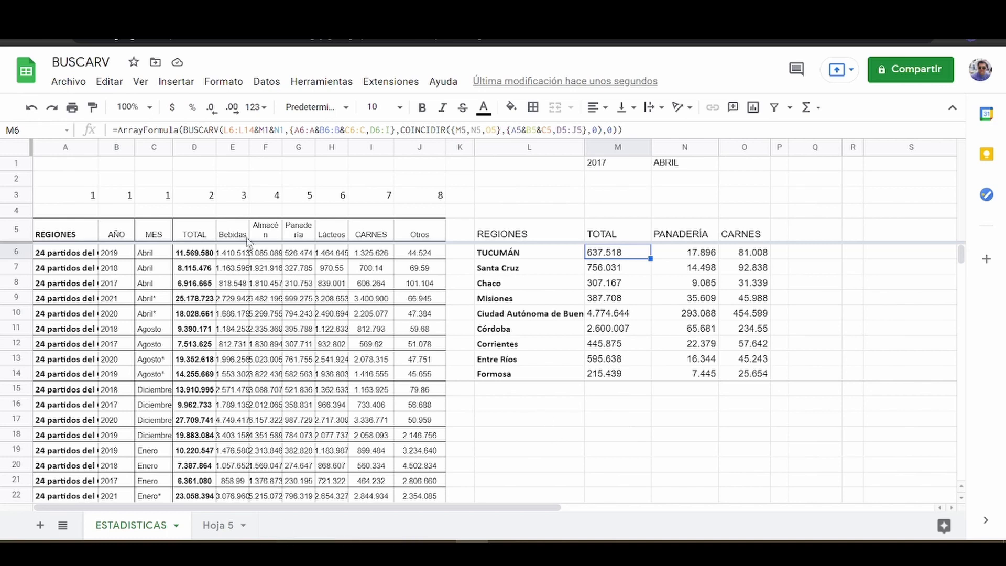
click(223, 131)
drag(224, 130, 285, 131)
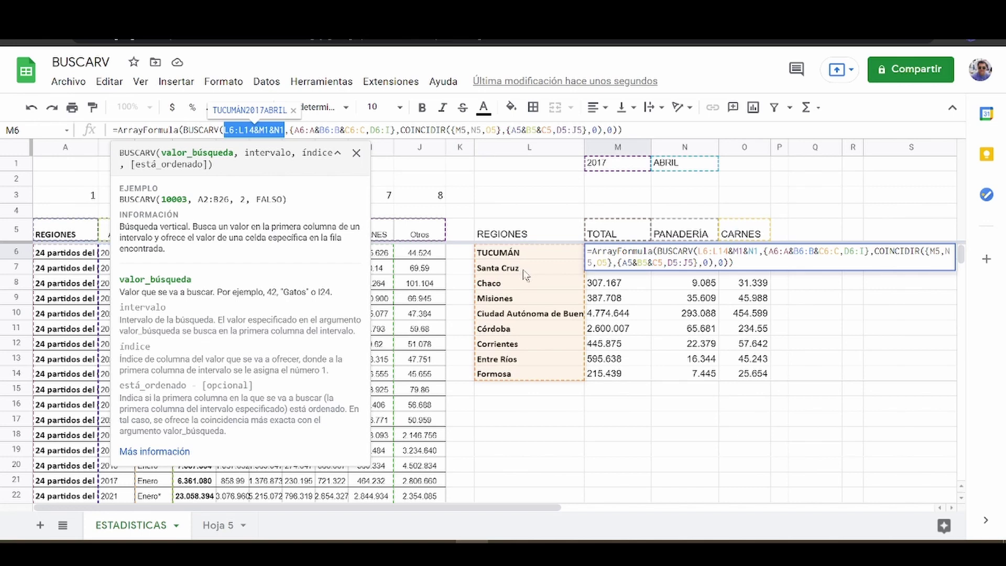
click(290, 131)
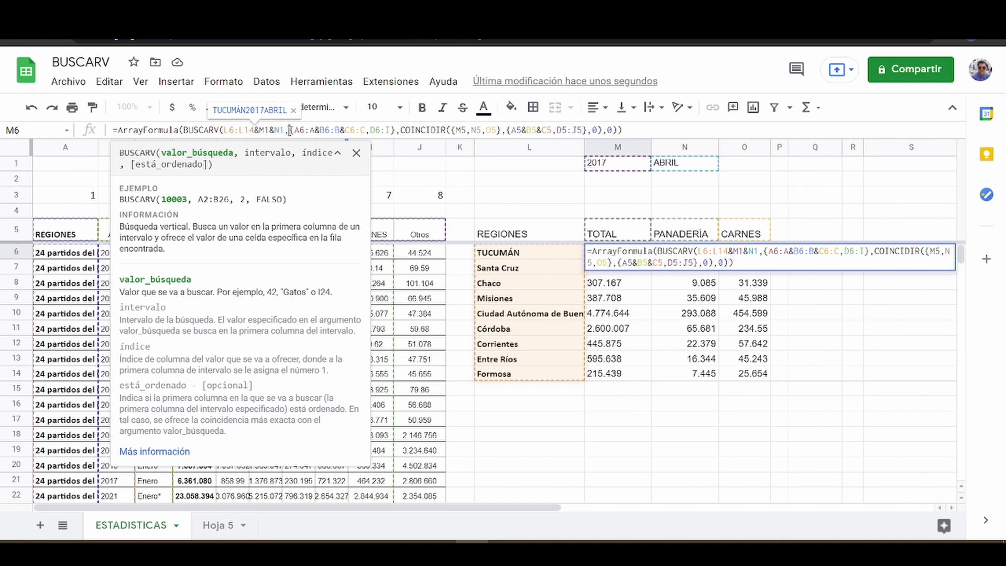
drag(290, 131, 325, 131)
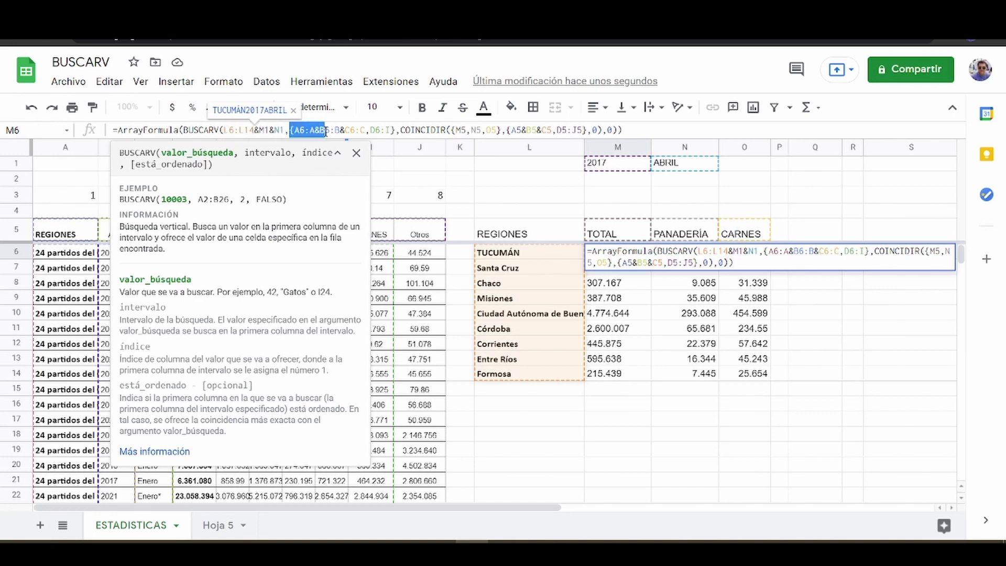
click(296, 130)
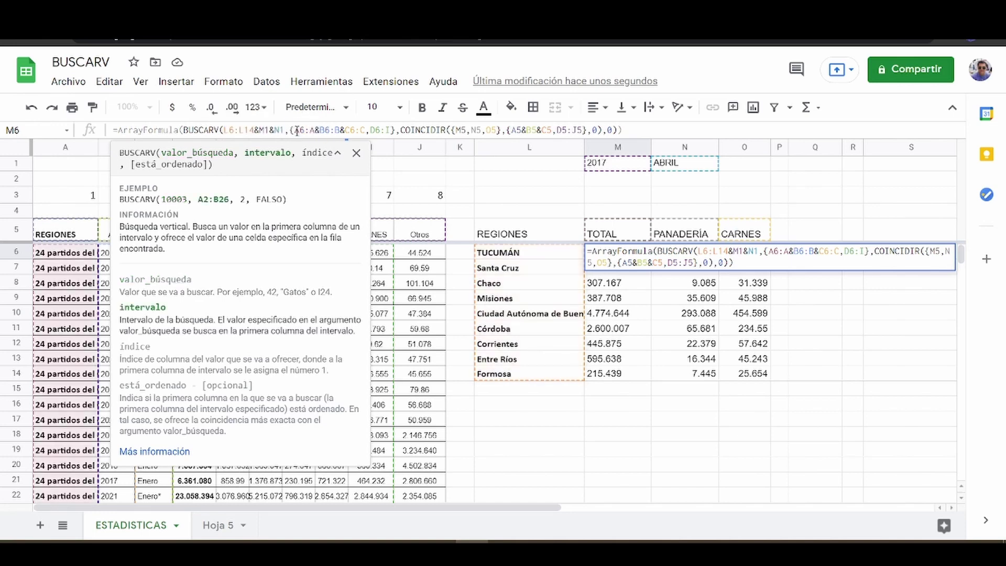
drag(299, 130, 366, 131)
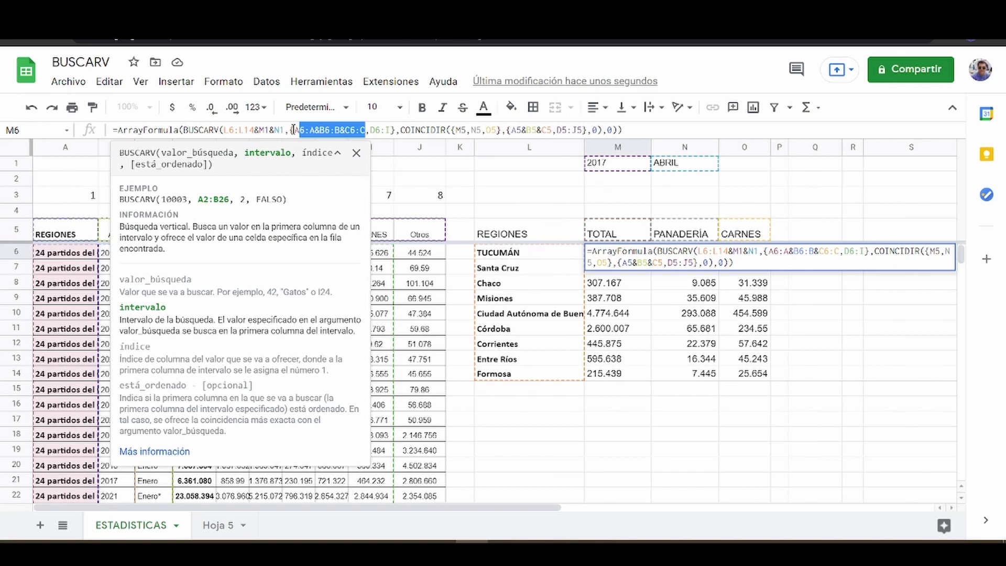
drag(295, 131, 391, 131)
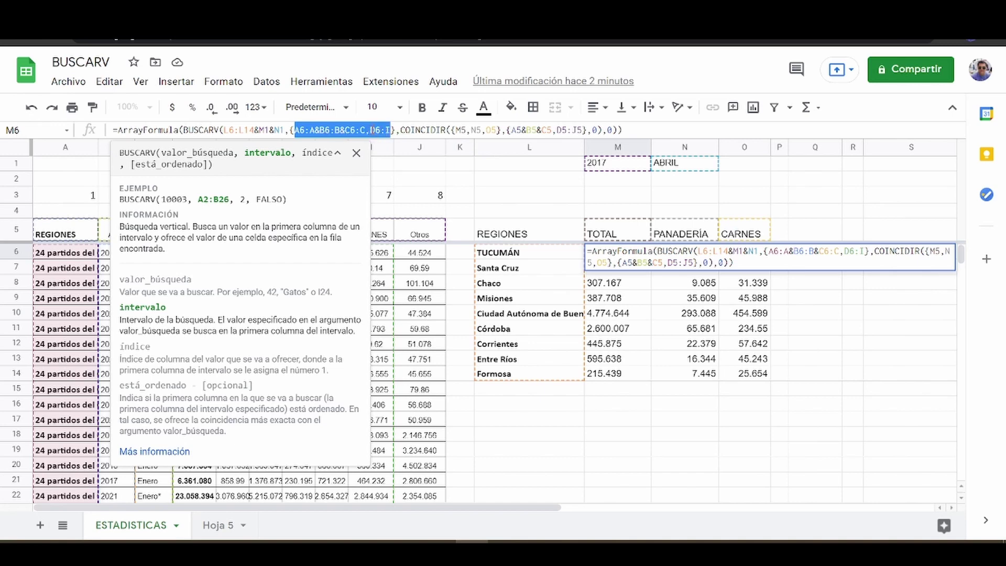
drag(370, 130, 391, 130)
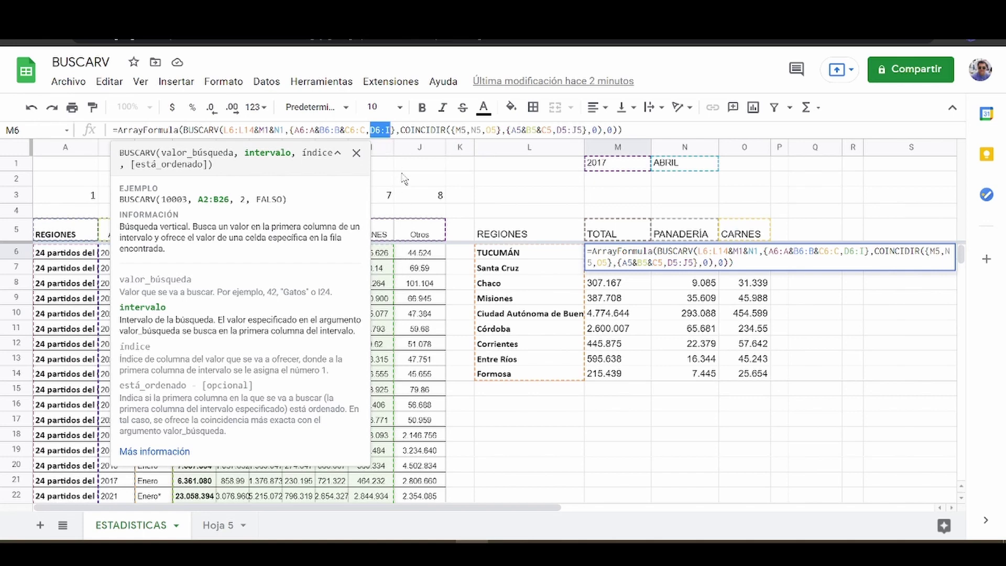
Step: Examine the COINCIDIR arguments in the M6 formula, including the header array {A5&B5&C5,D5:J5}, and leave the formula as it is
click(457, 130)
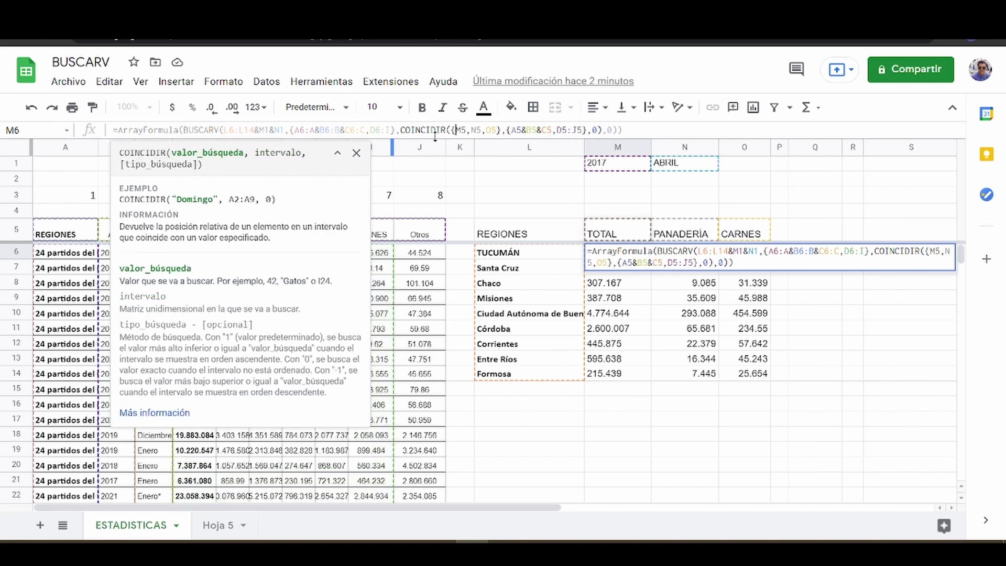
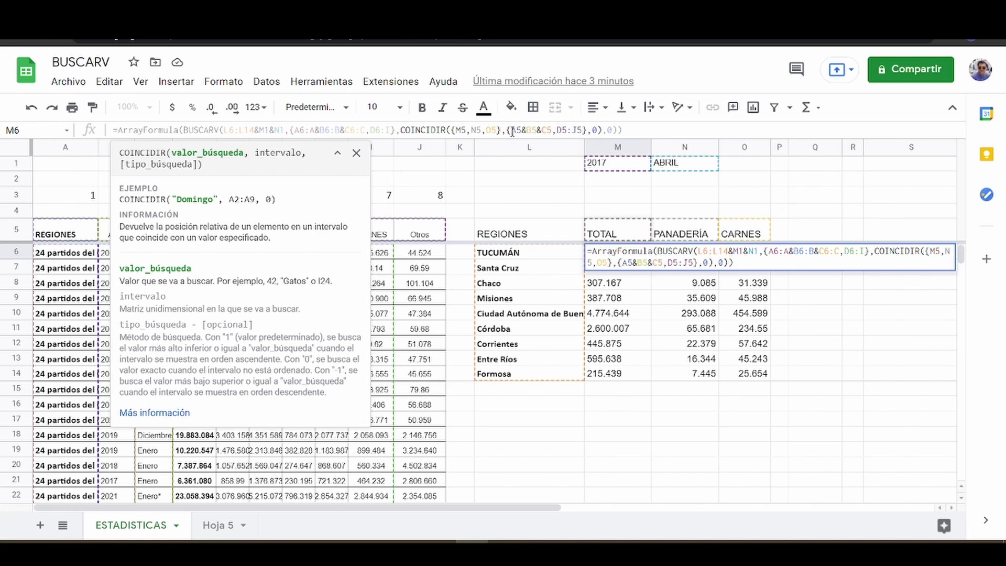
click(512, 130)
drag(512, 131, 553, 130)
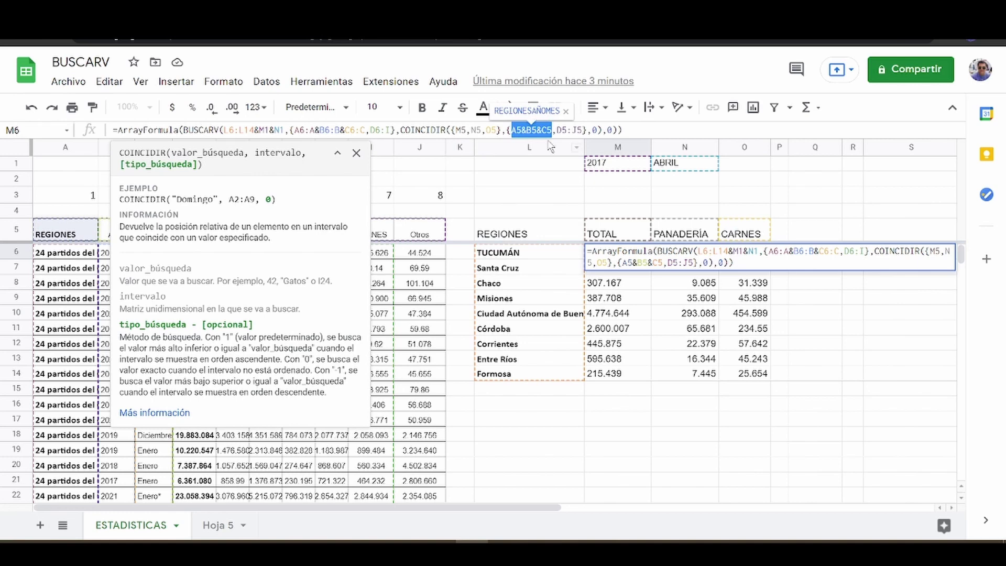
drag(557, 131, 580, 131)
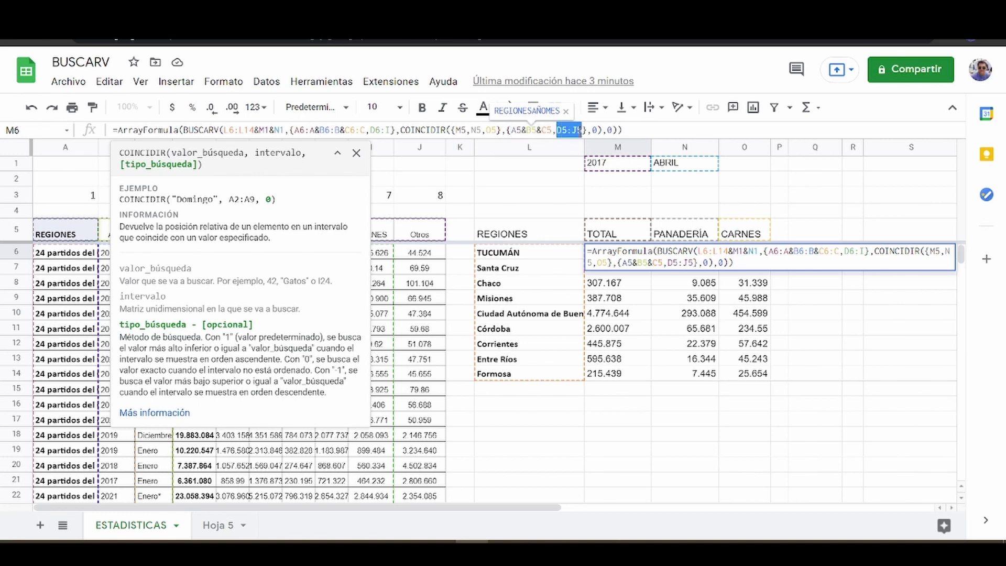
click(624, 130)
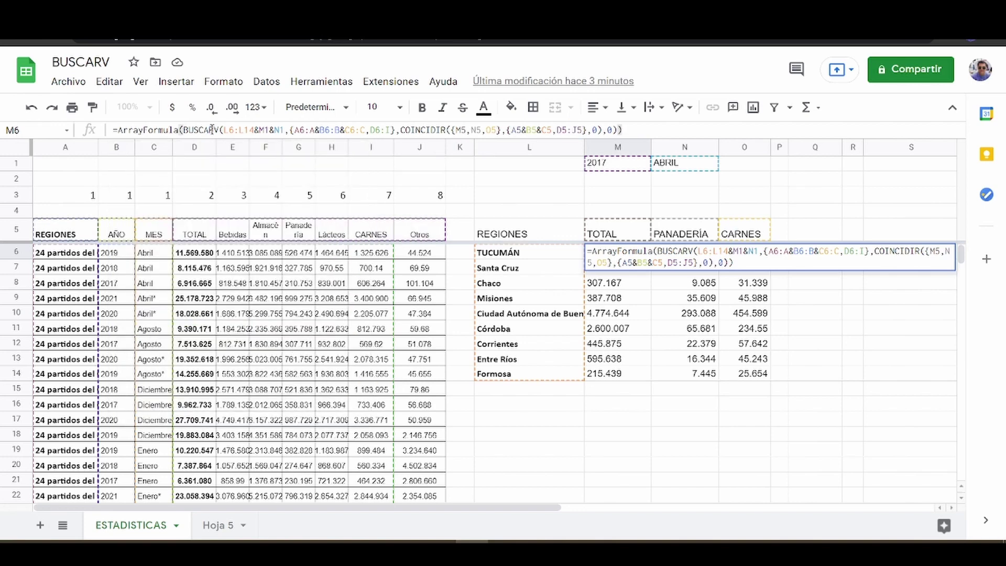
key(Return)
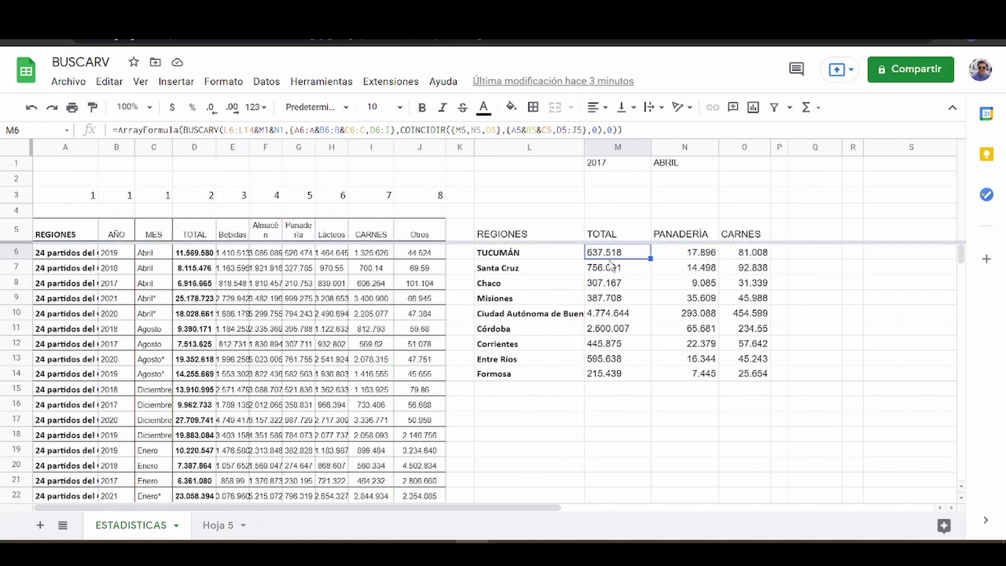
Step: Clear the CARNES heading in O5 and wrap the BUSCARV in M6 in SI.ERROR with "" as the error value
click(731, 236)
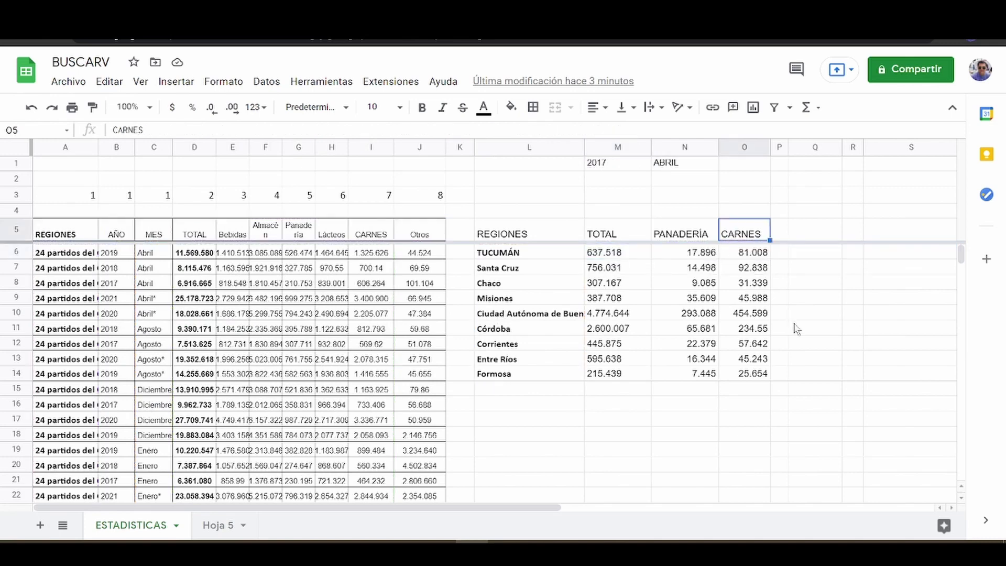
key(Delete)
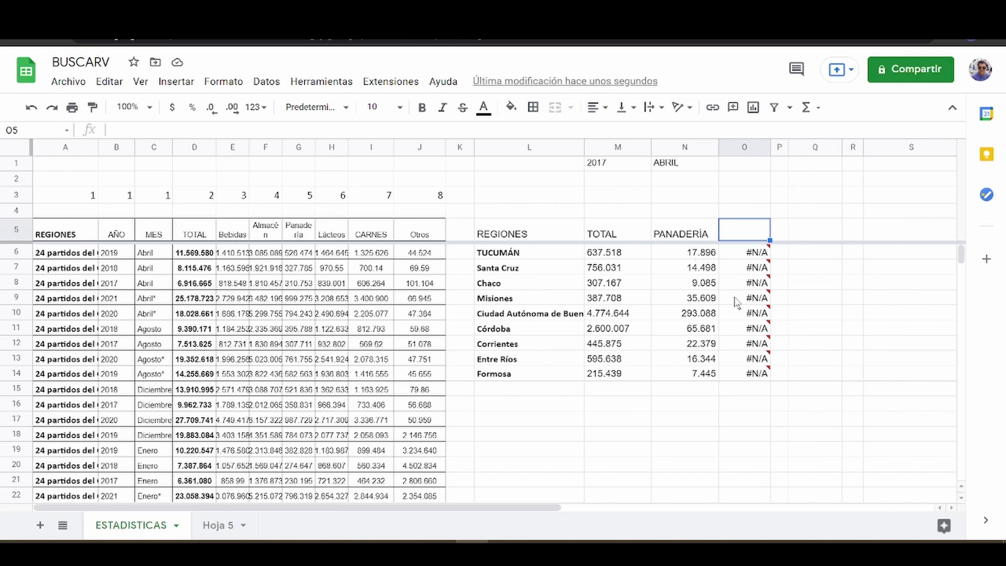
click(604, 252)
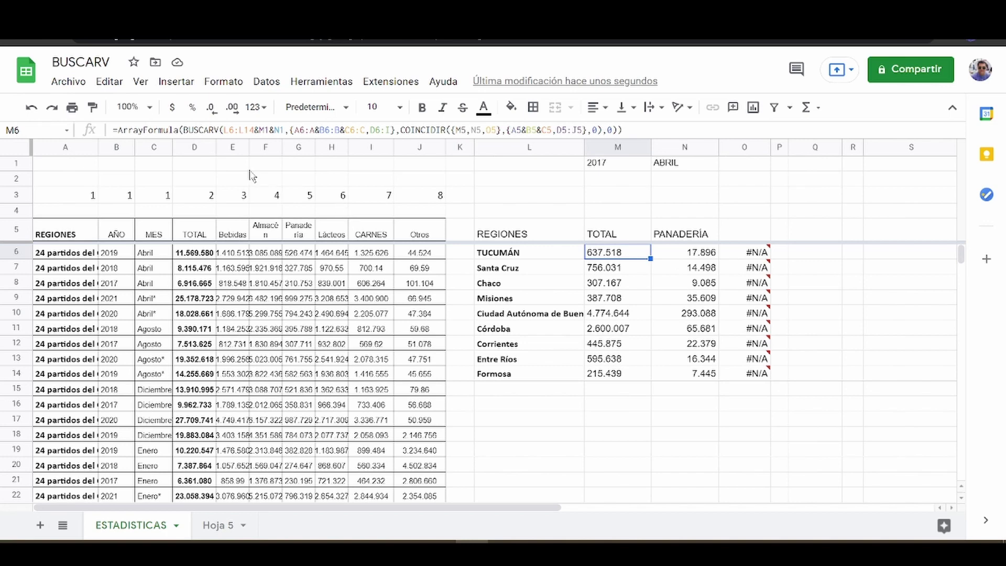
click(184, 130)
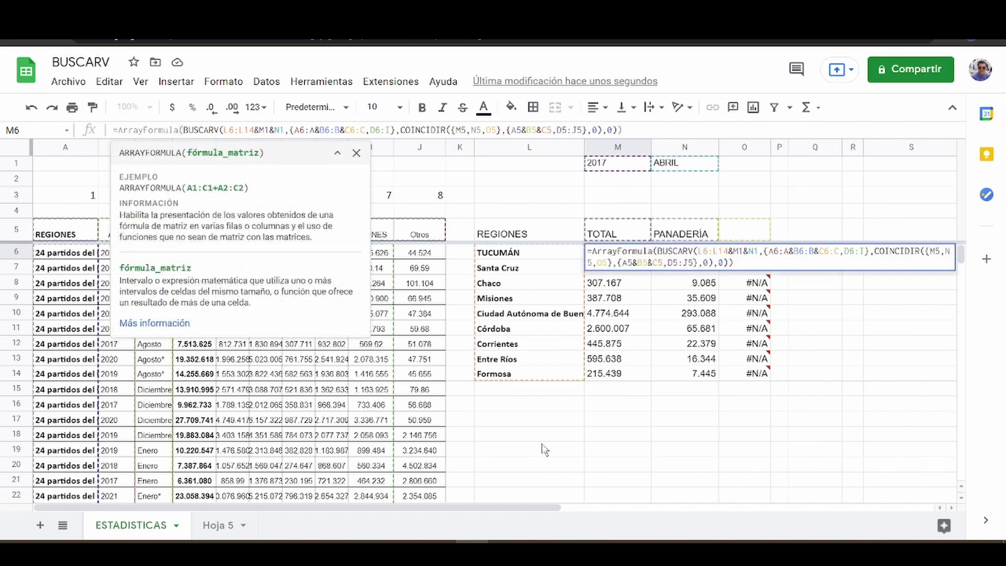
text(SI.ERROR()
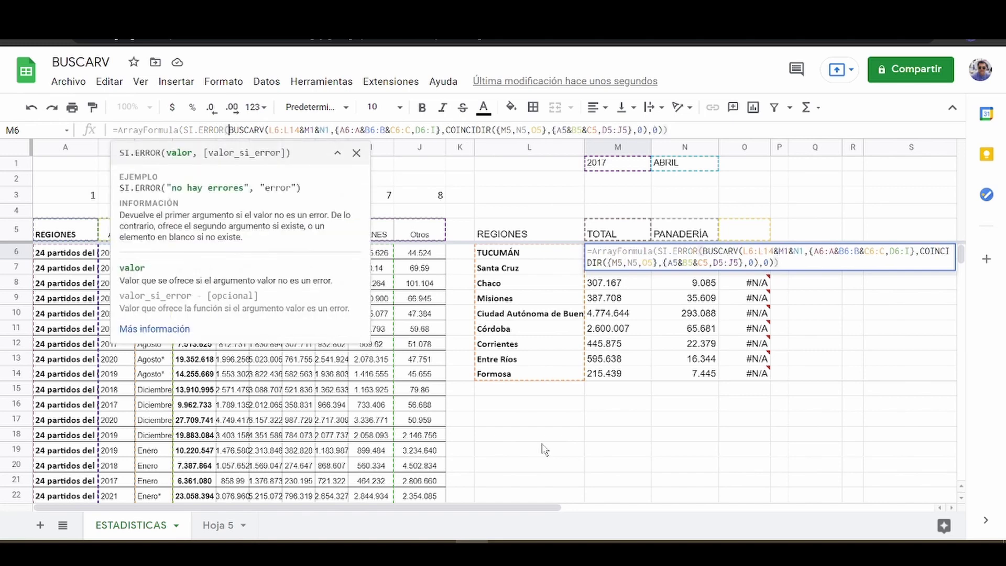
key(End)
key(Left)
text(,"")
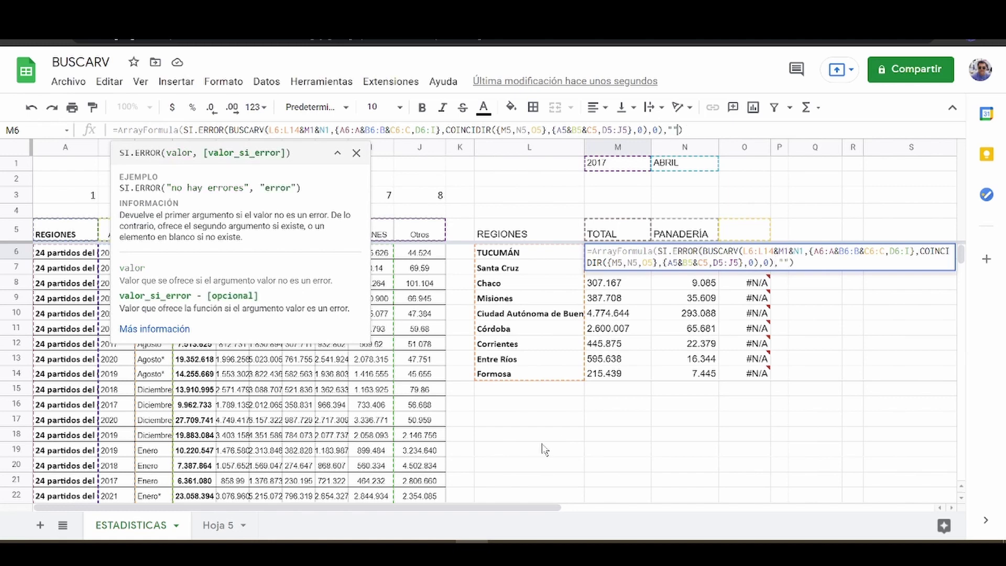
text())
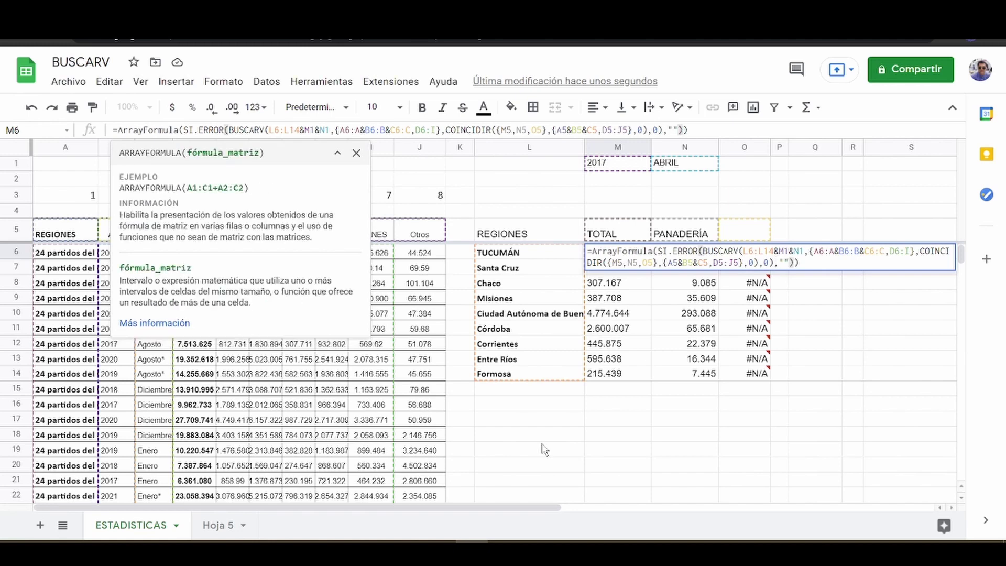
key(Tab)
key(Left)
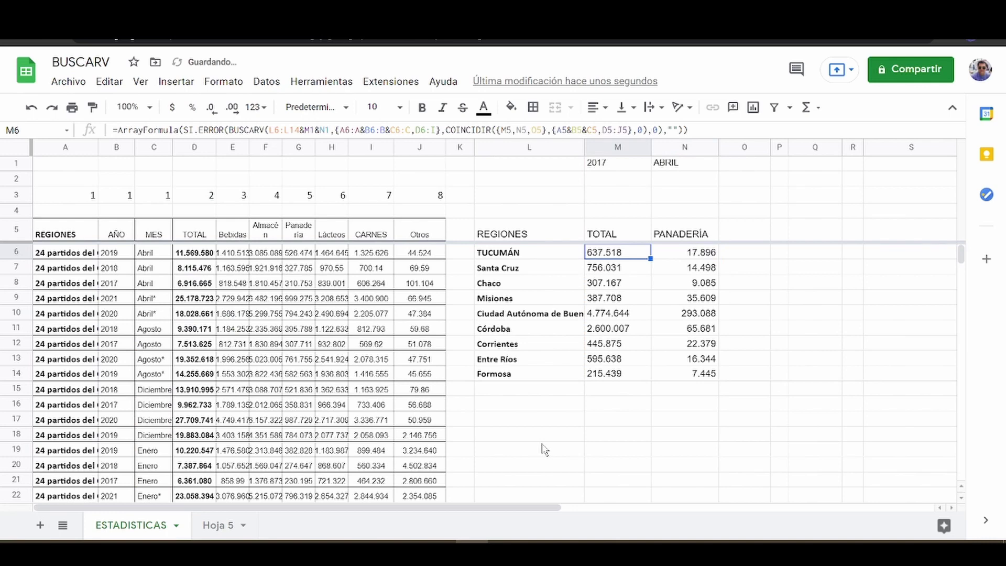
Step: Replace the heading in N5 of the results table with LACTEOS
key(Up)
key(Right)
key(Right)
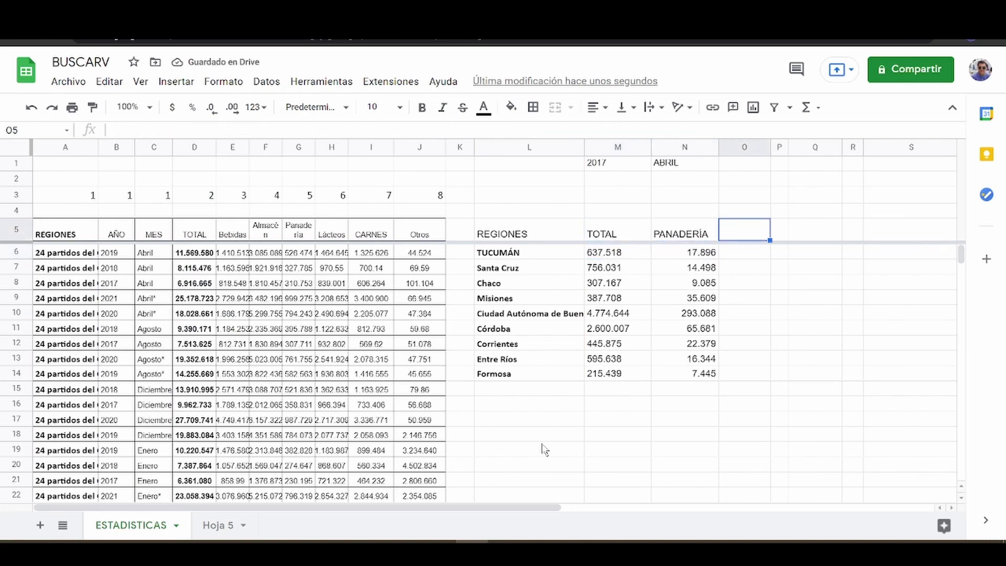
key(Left)
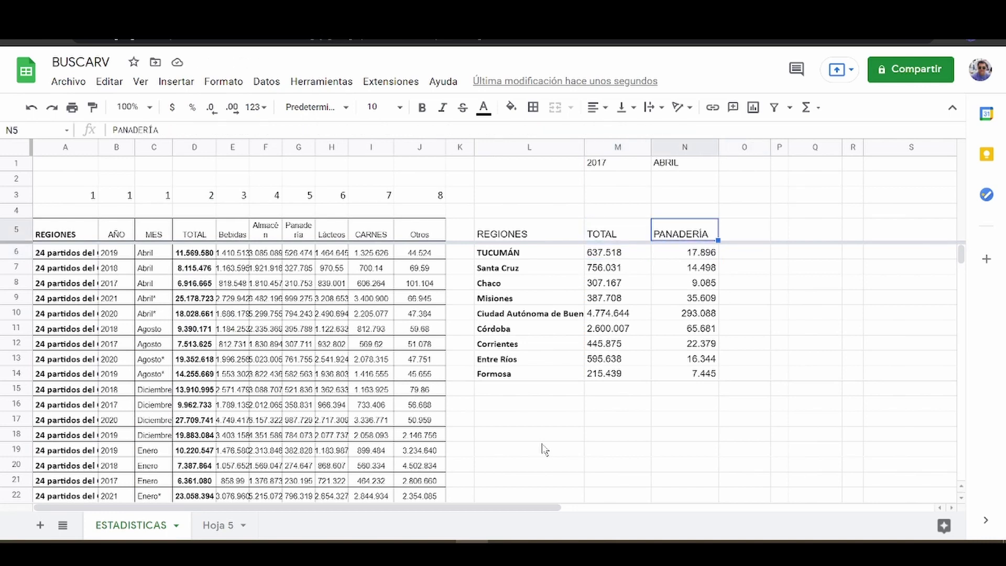
key(Delete)
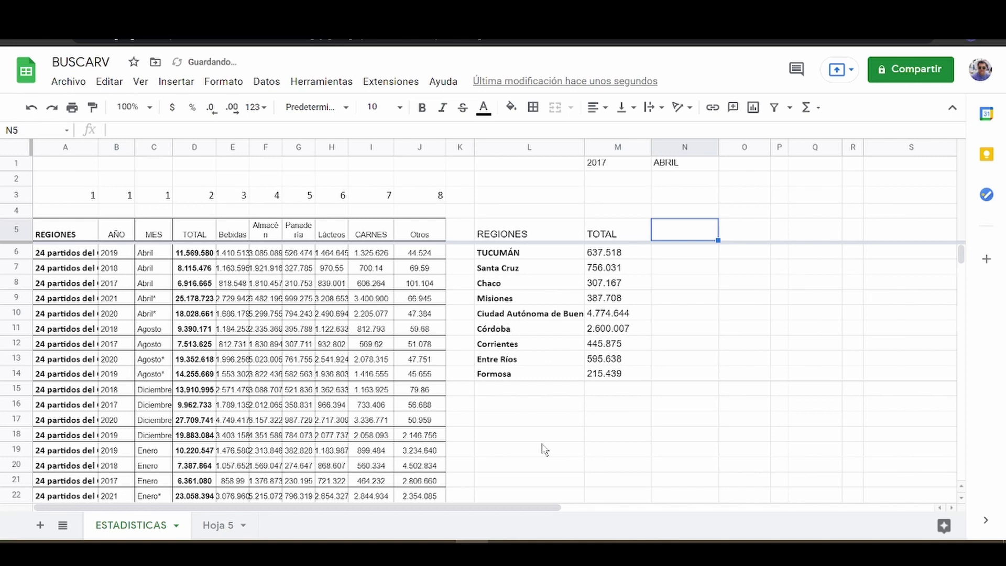
text(LAC)
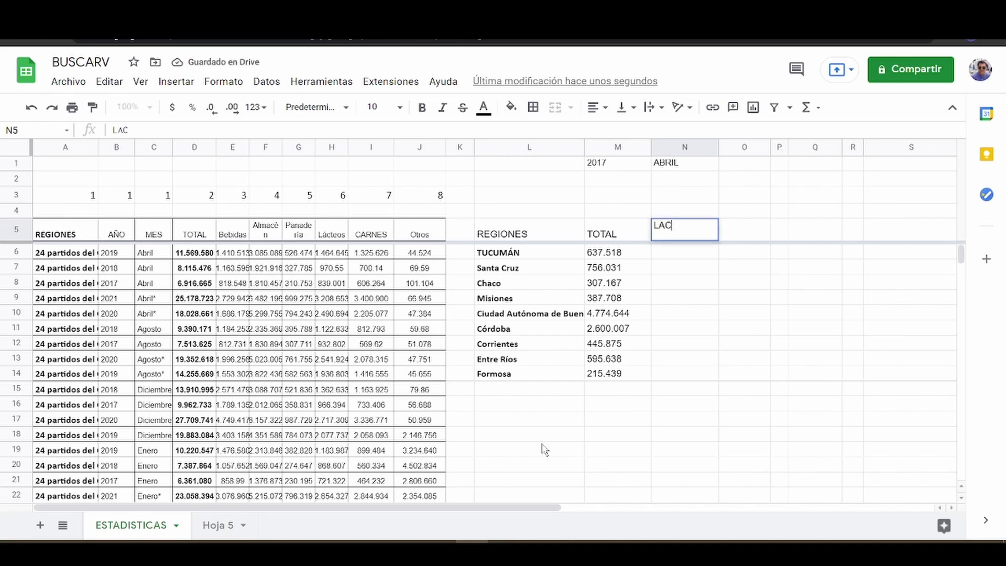
text(TEOS)
key(Return)
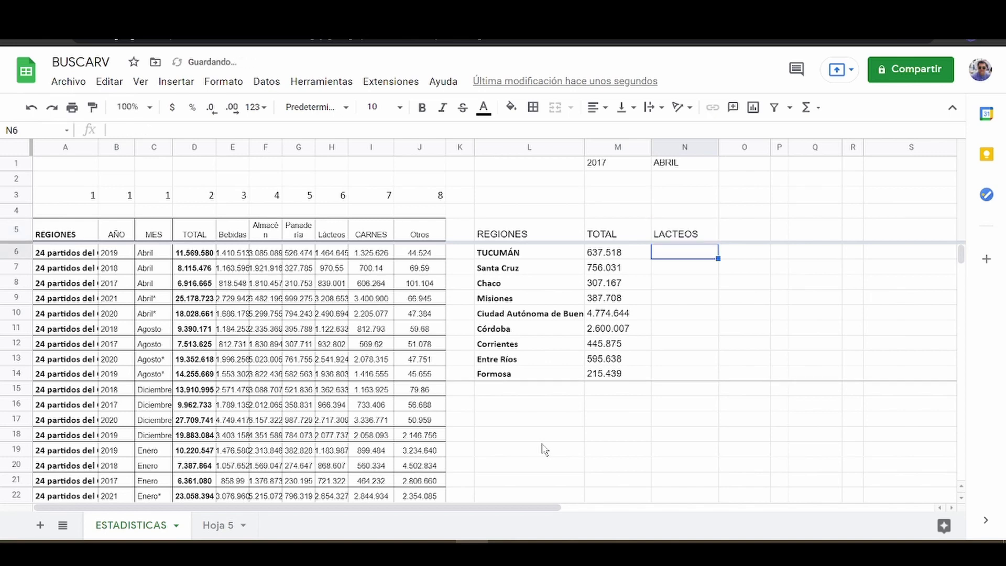
Step: Correct the heading in N5 to LÁCTEOS, with the accented Á
key(Up)
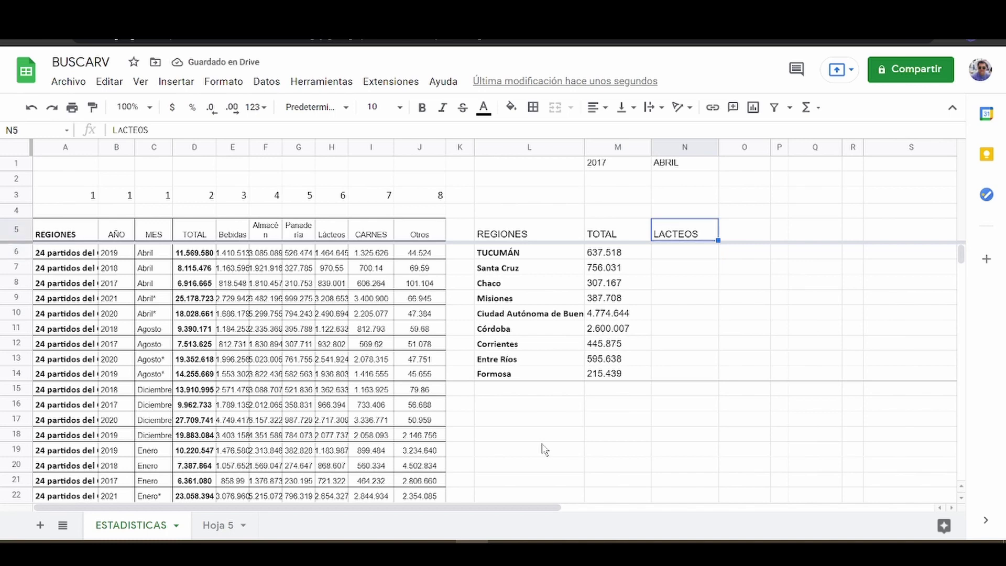
key(F2)
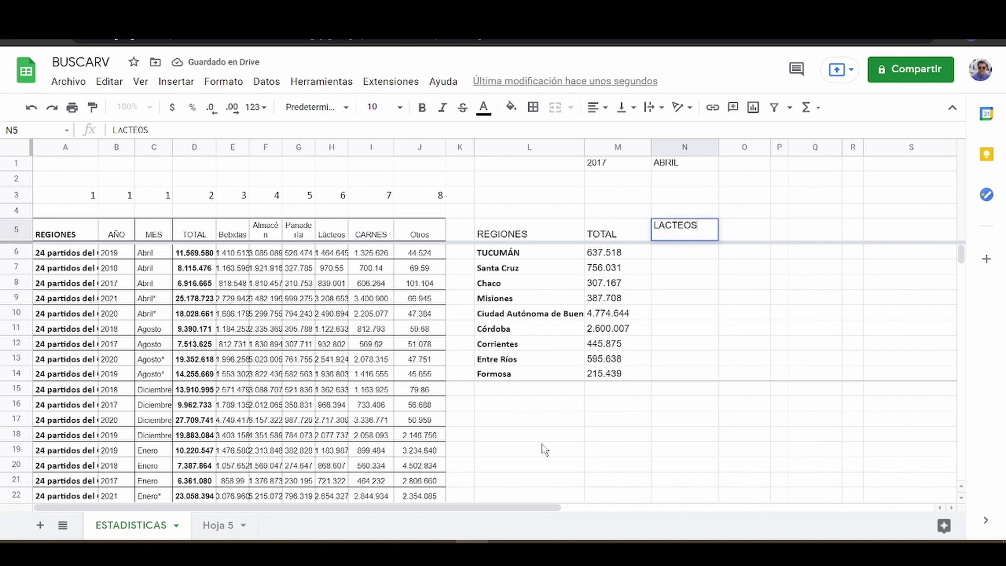
key(Left)
key(Left)
key(Left)
key(Left)
key(Left)
key(BackSpace)
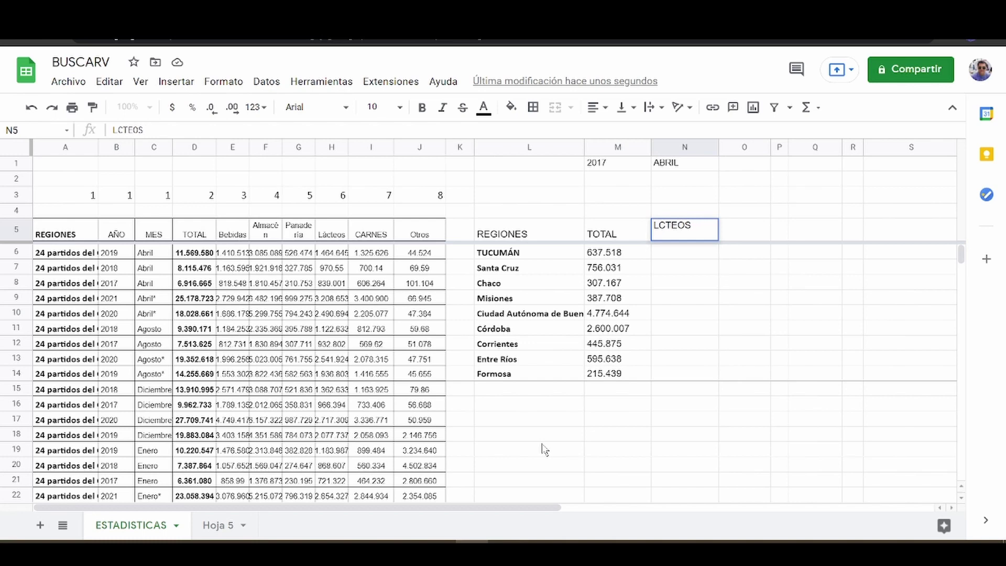
text(Á)
key(Return)
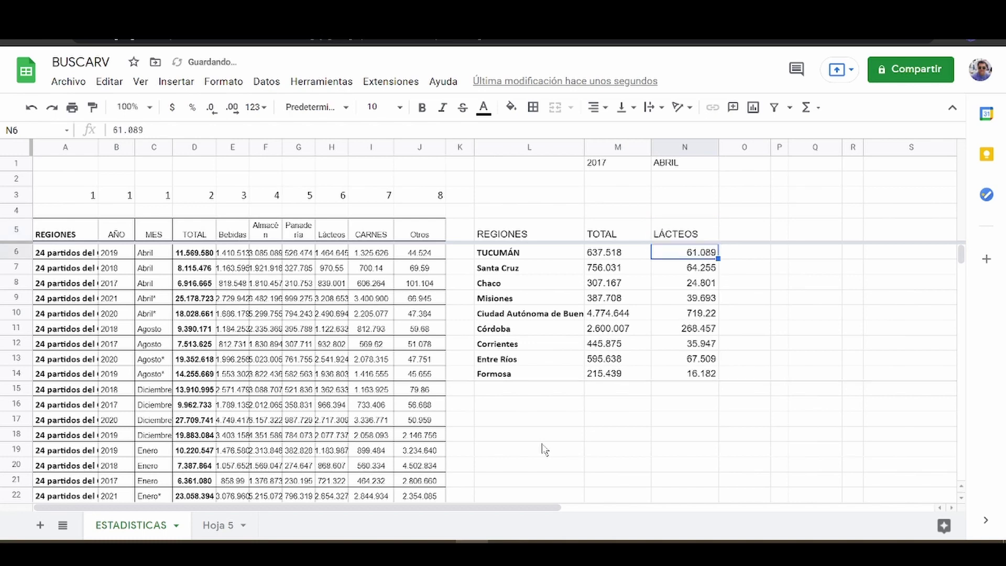
Step: Extend the data columns of the BUSCARV lookup range in the M6 formula to D6:J
key(Up)
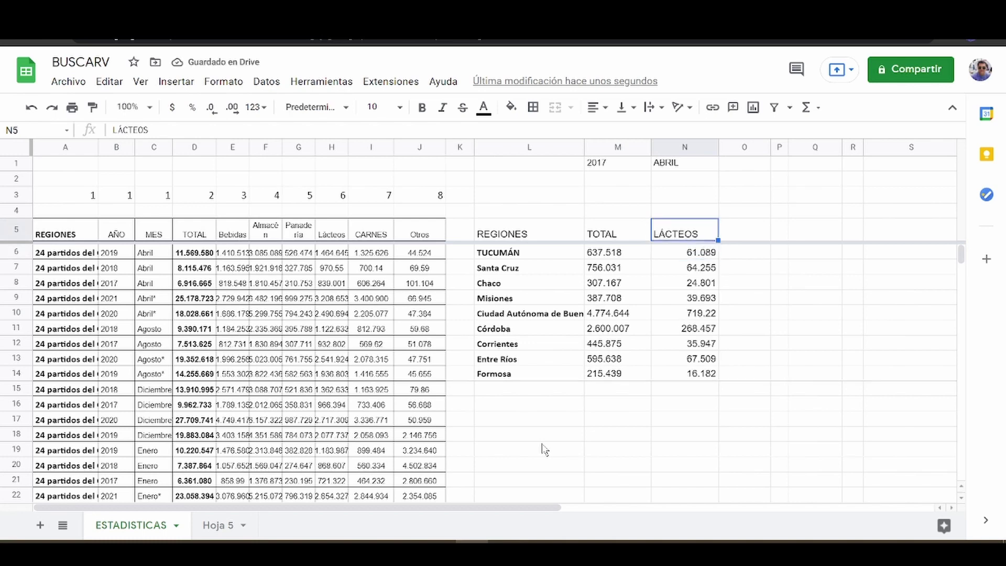
key(Right)
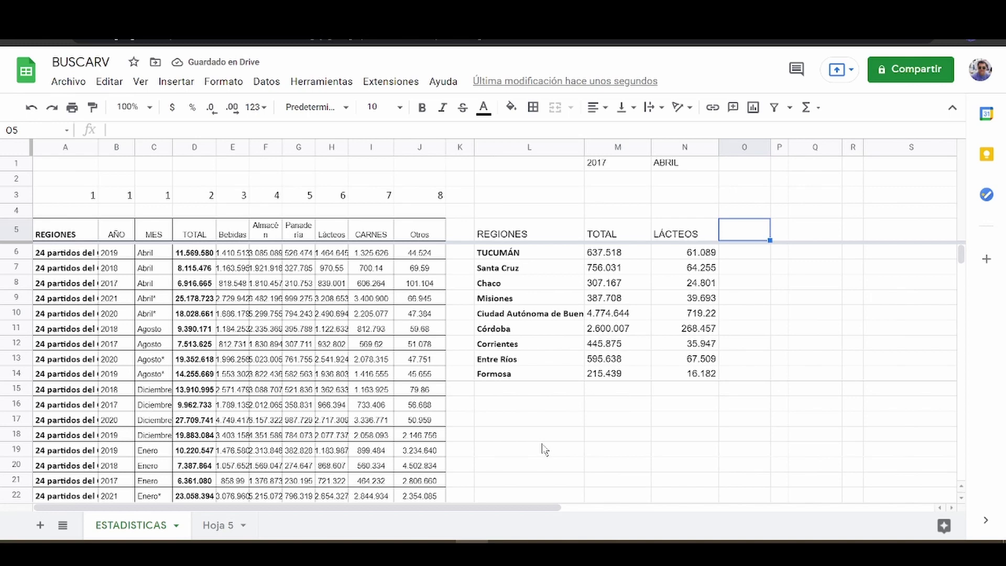
key(Left)
key(Left)
key(Down)
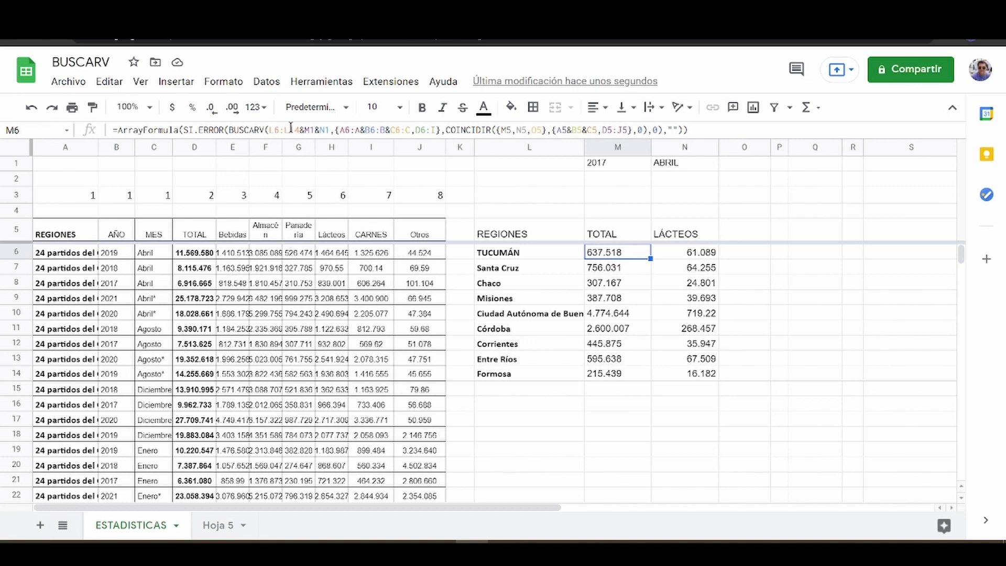
click(435, 131)
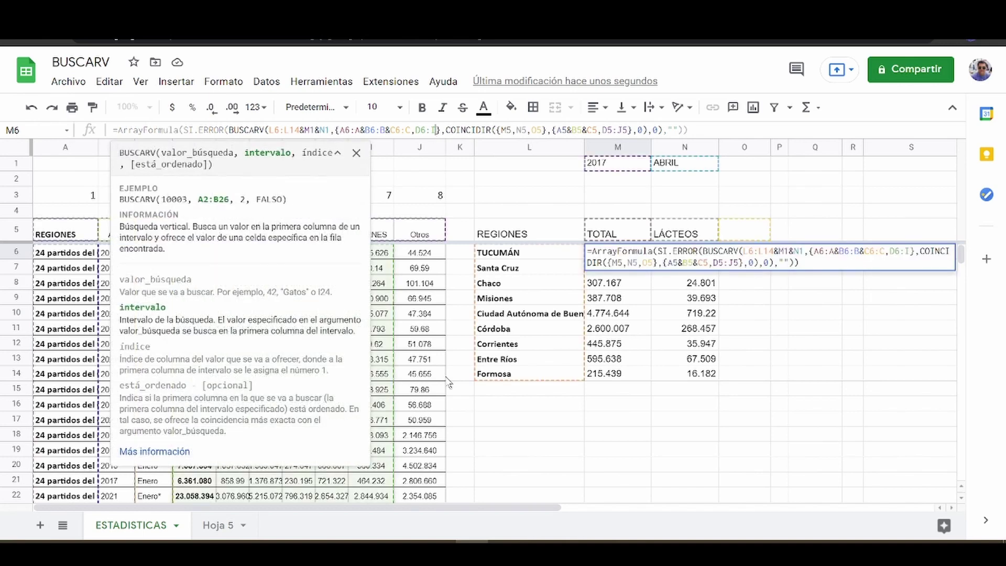
key(BackSpace)
text(J)
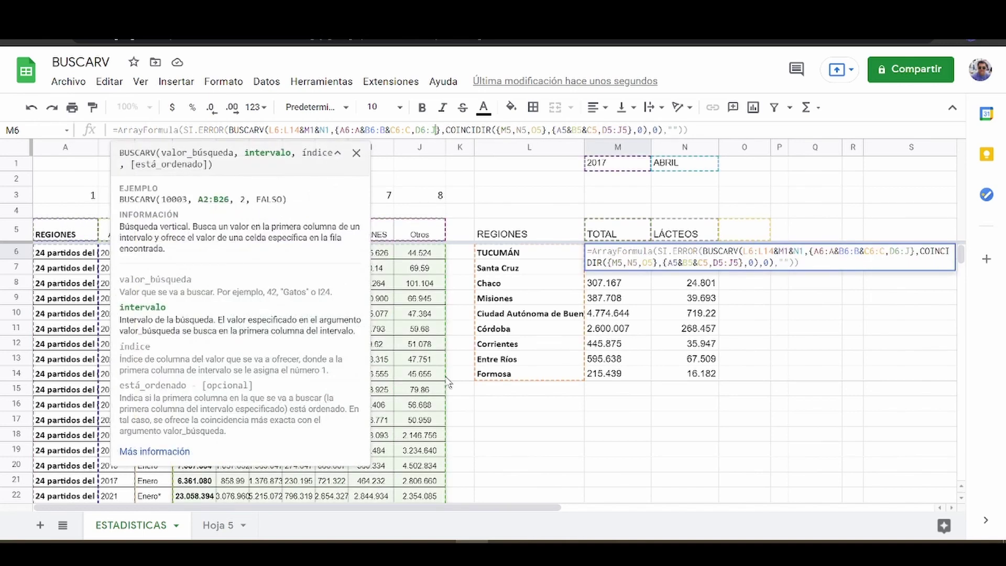
key(Right)
key(Right)
key(Right)
key(Right)
key(Right)
key(Right)
key(Right)
key(Right)
key(Right)
key(Right)
key(Right)
key(Right)
key(Right)
key(Right)
key(Right)
key(Right)
key(Right)
key(Right)
key(Right)
key(Right)
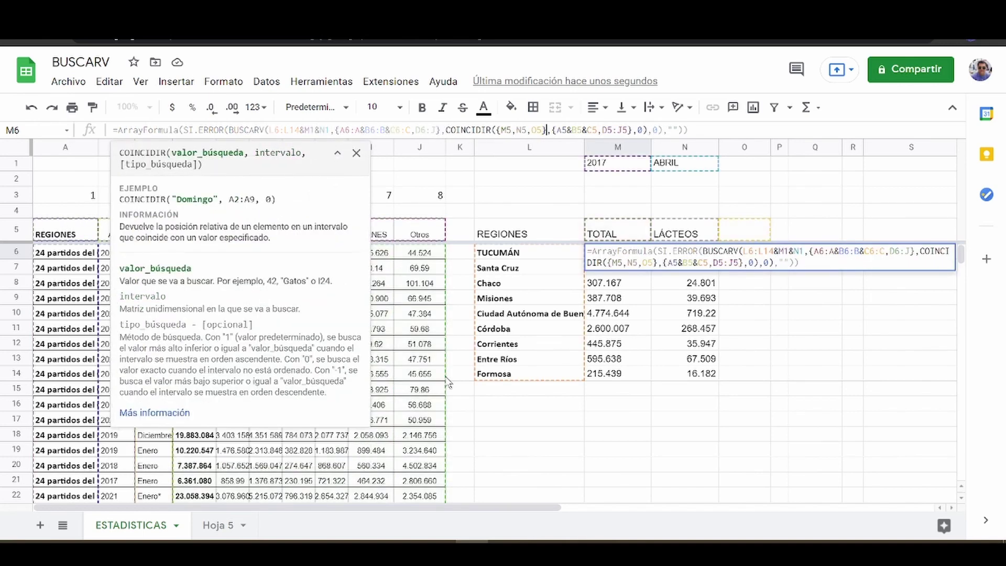
key(Right)
key(Right)
key(Right)
key(Right)
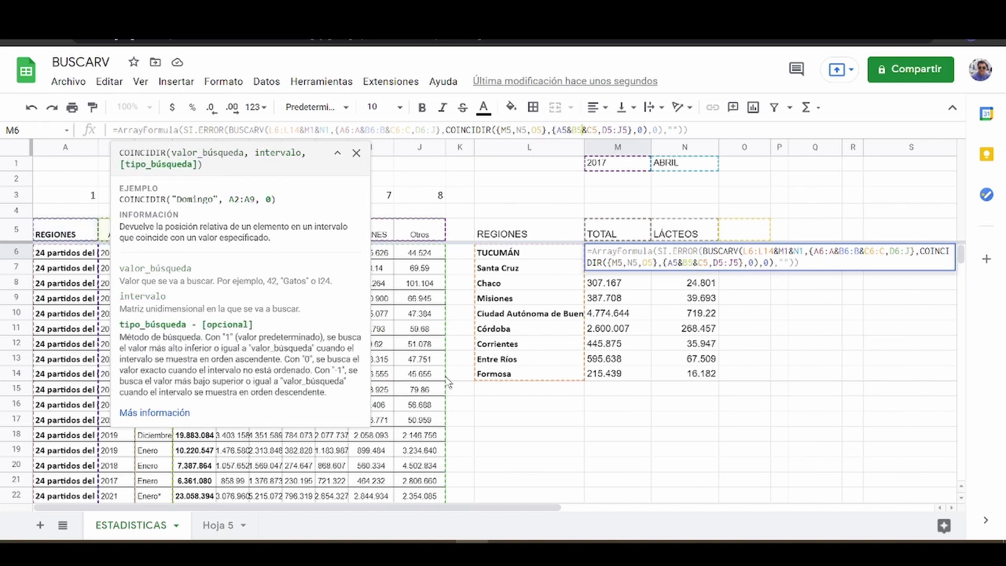
key(Right)
key(Right)
key(Right)
key(Right)
key(Right)
key(Right)
key(Right)
key(Right)
key(Right)
key(Right)
key(Right)
key(Right)
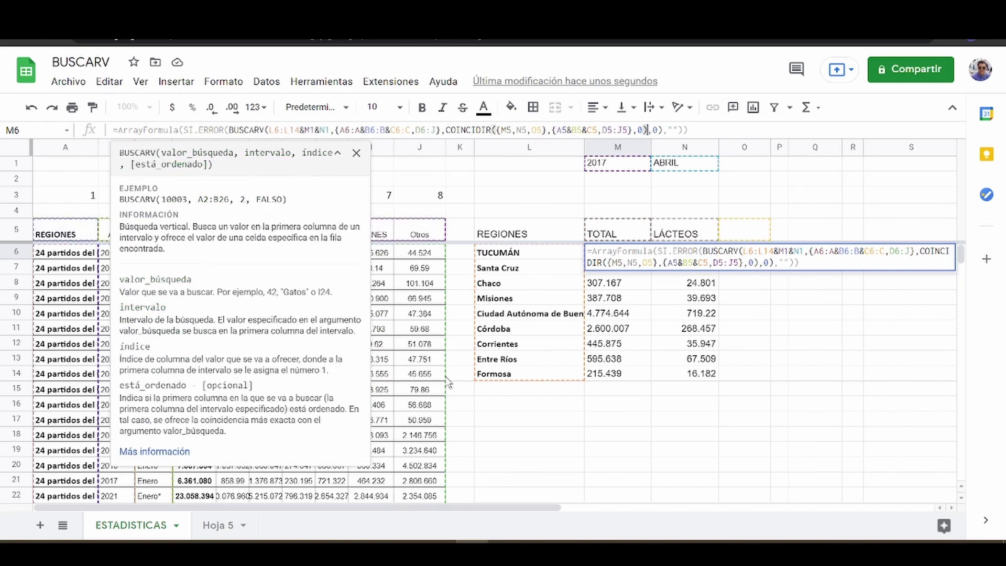
key(Right)
key(Right)
key(Right)
key(Right)
key(Right)
key(Right)
key(Return)
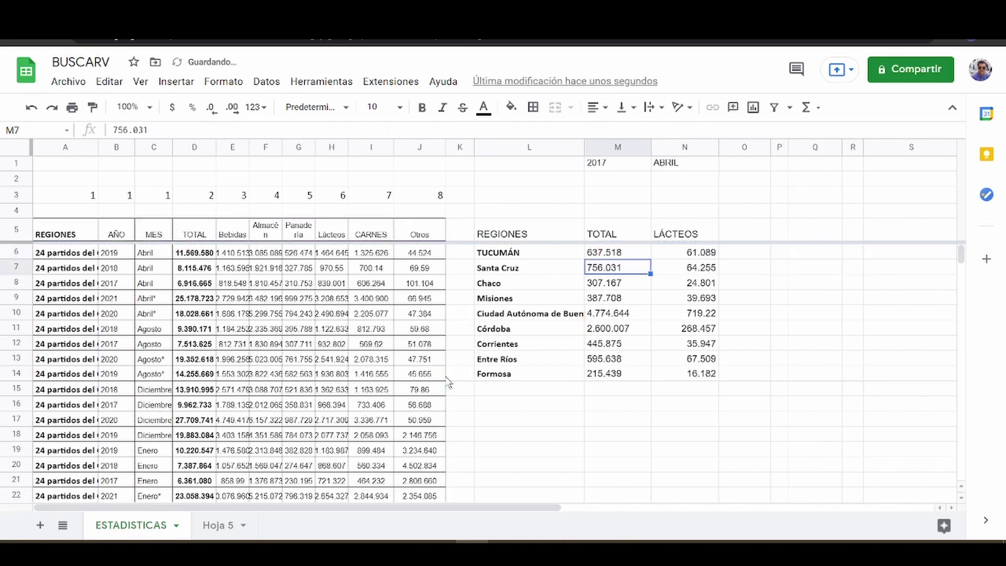
Step: Enter OTROS as the third column heading in O5 of the results table
key(Up)
key(Up)
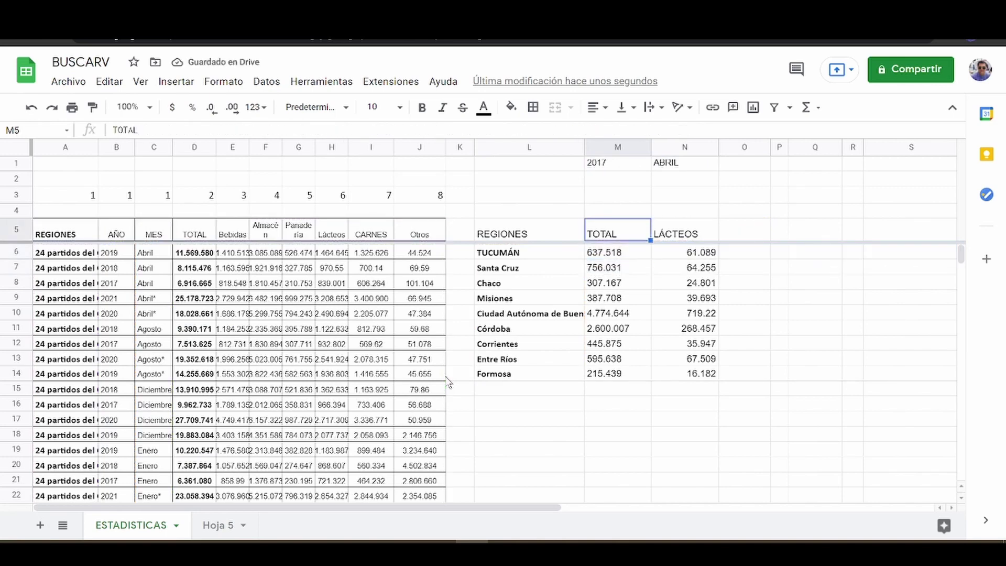
key(Right)
key(Right)
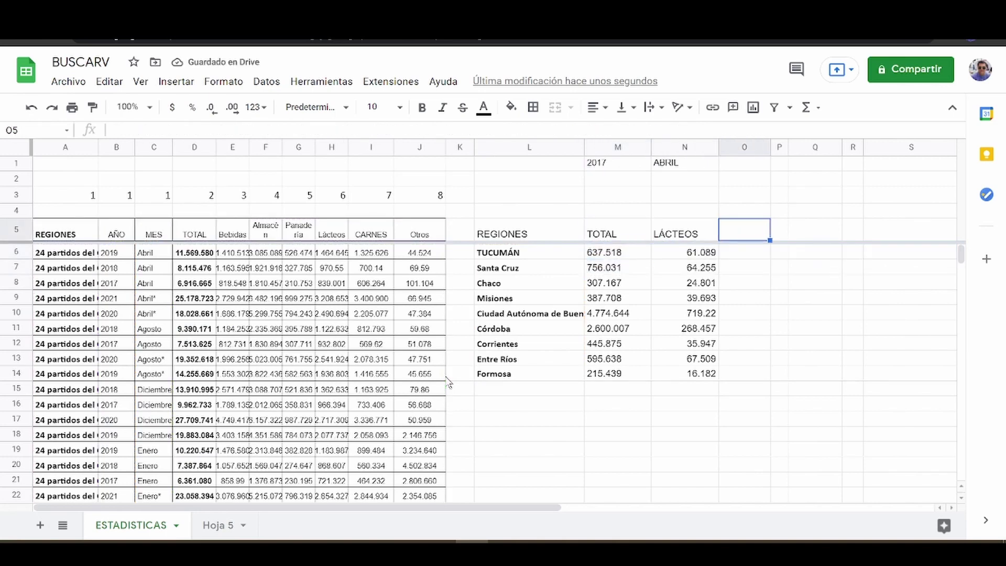
text(OTROS)
key(Return)
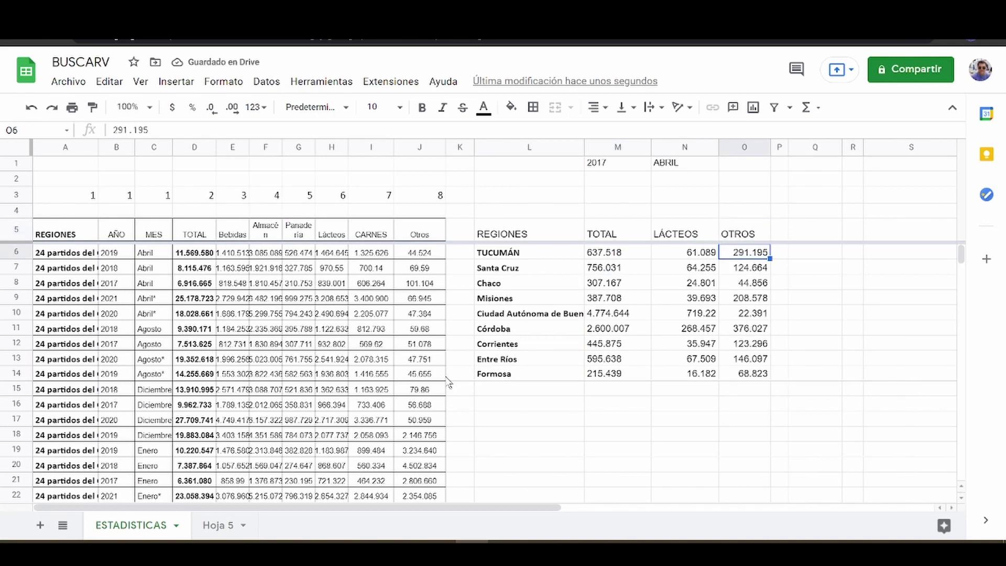
Step: Shorten the data columns of the BUSCARV lookup range in the M6 formula to D6:I
key(Up)
click(607, 254)
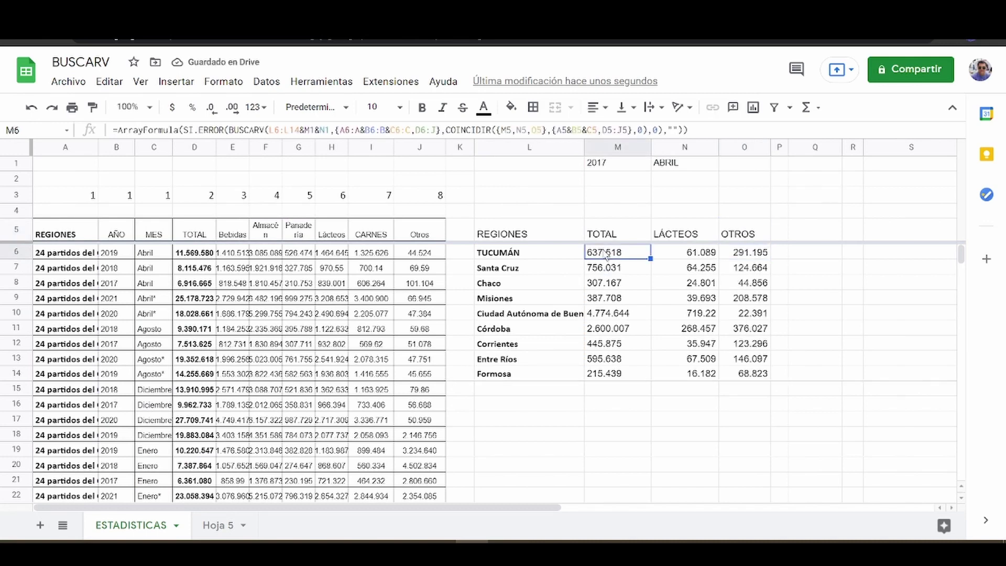
click(439, 129)
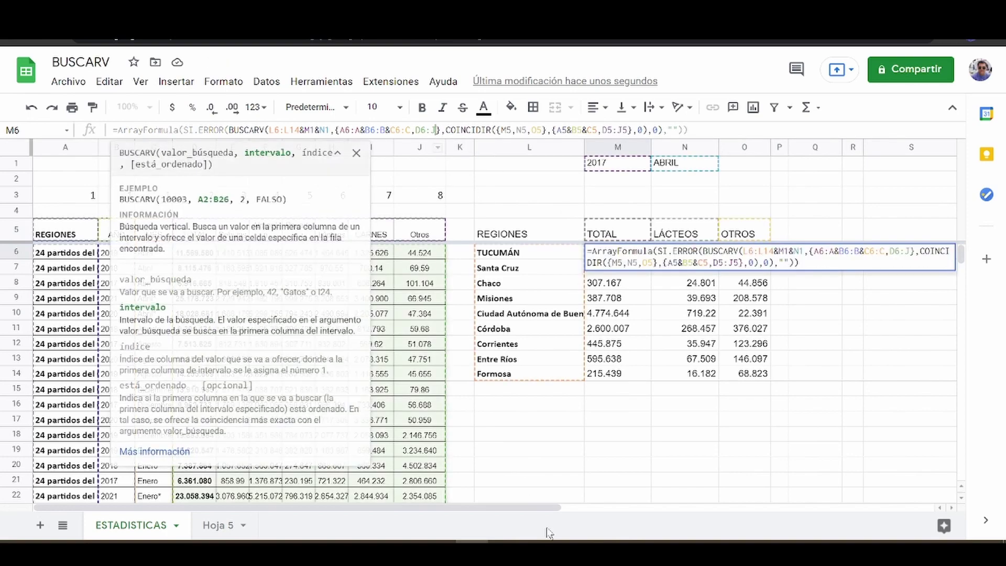
key(BackSpace)
text(I)
key(Tab)
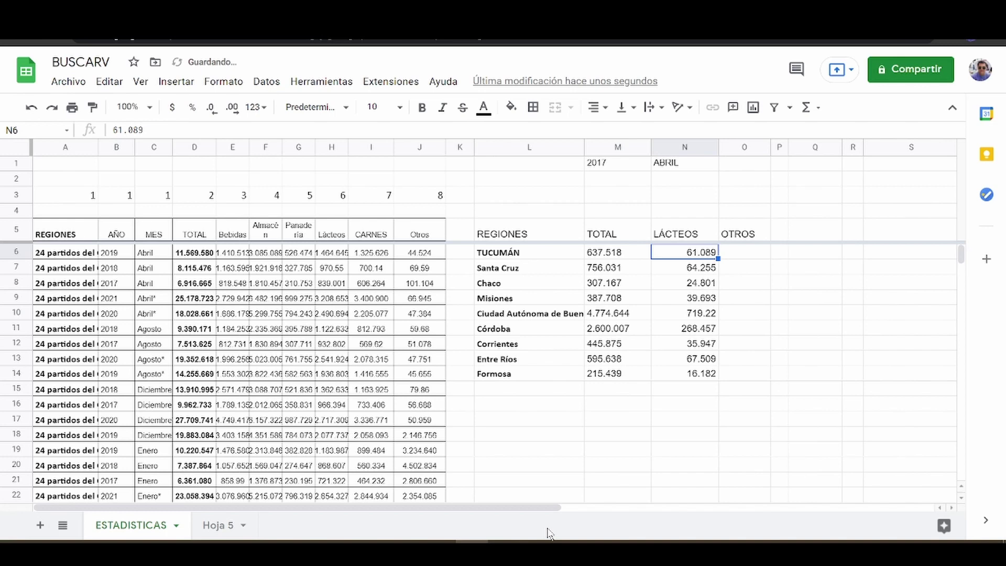
Step: Set the data columns of the BUSCARV lookup range in M6 back to D6:J
key(Up)
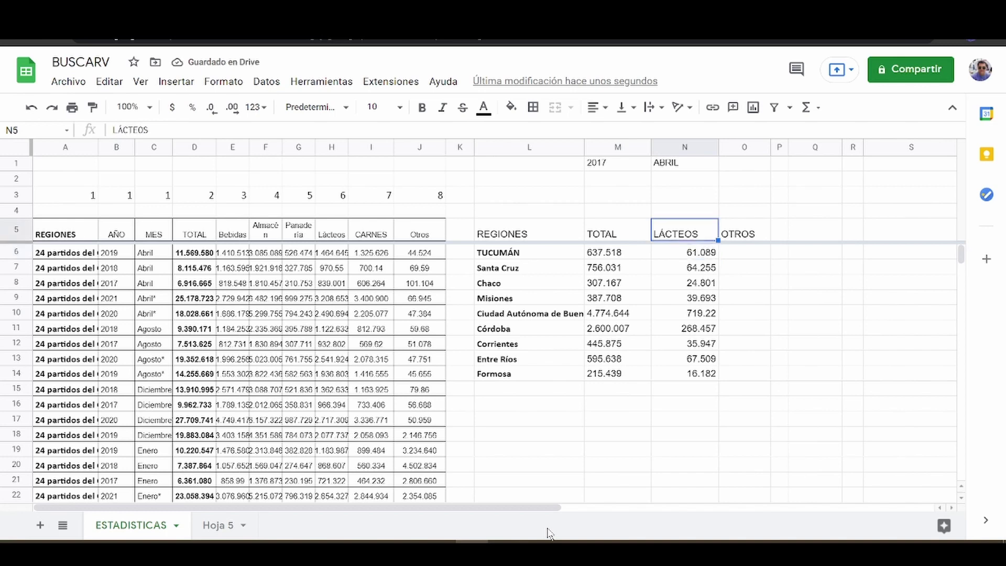
key(Down)
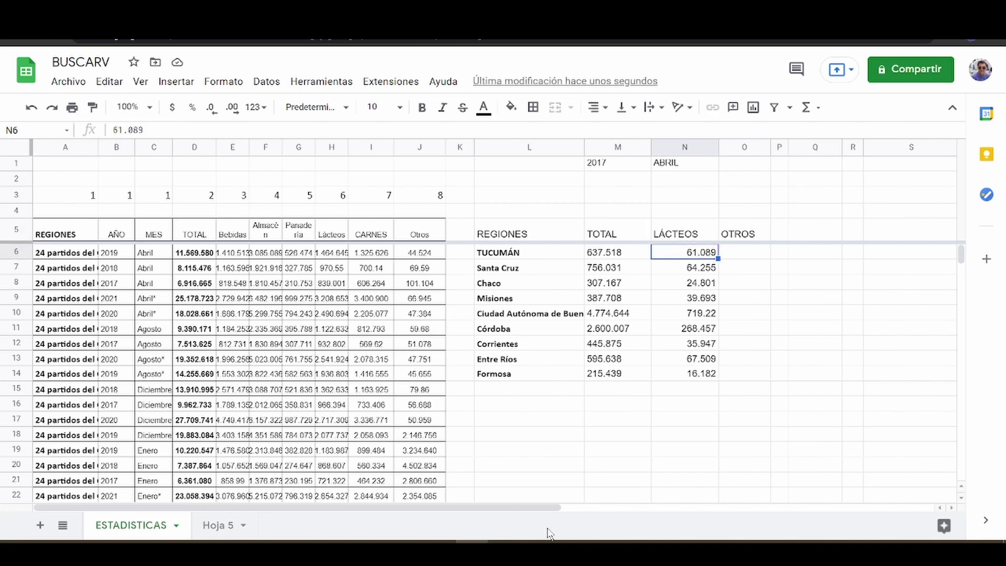
key(Left)
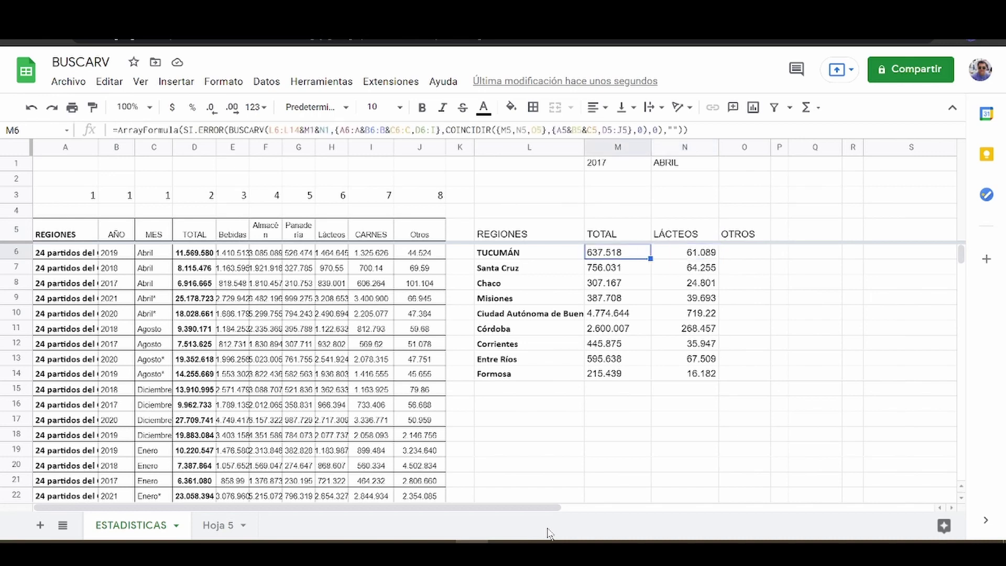
key(Return)
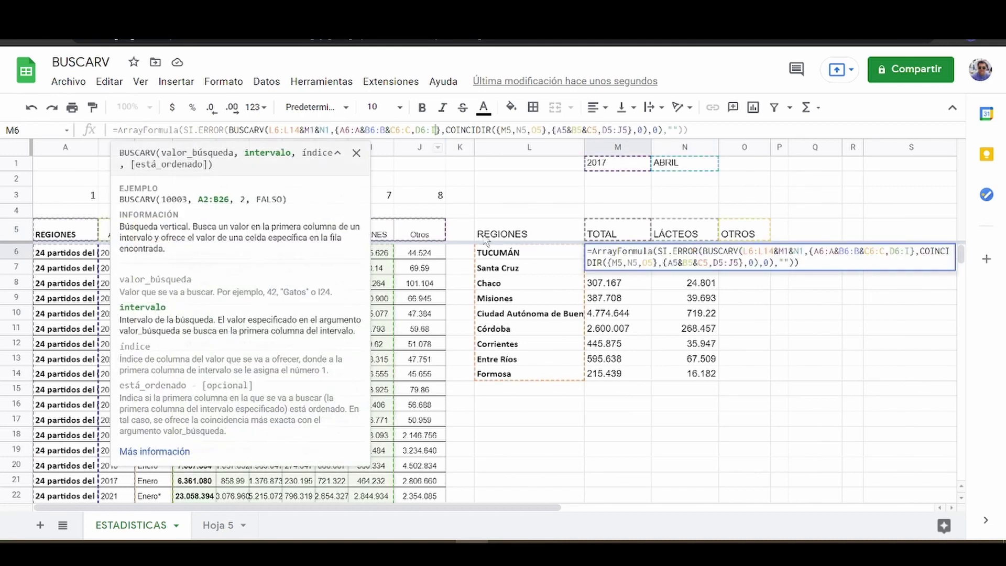
key(BackSpace)
text(J)
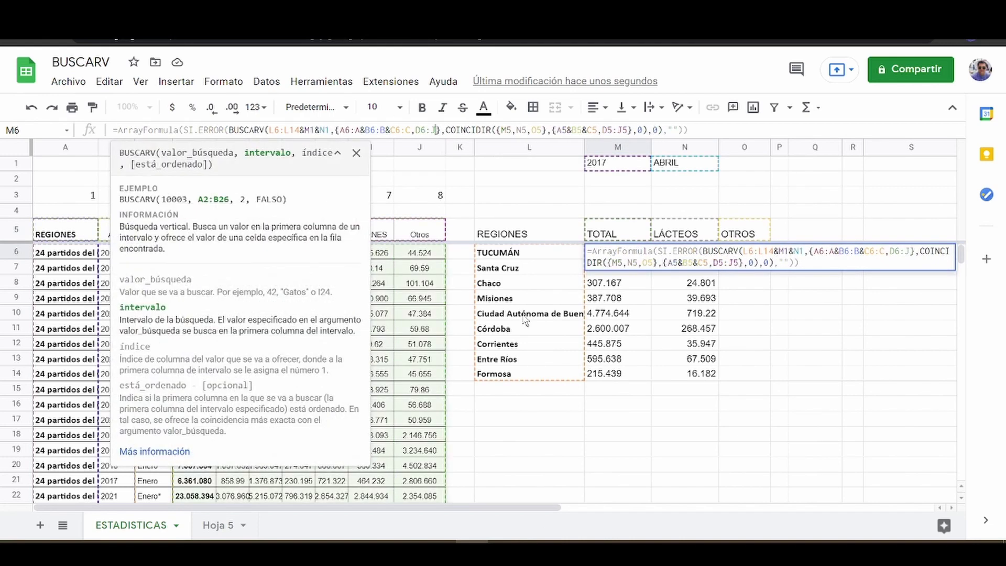
key(Return)
key(Up)
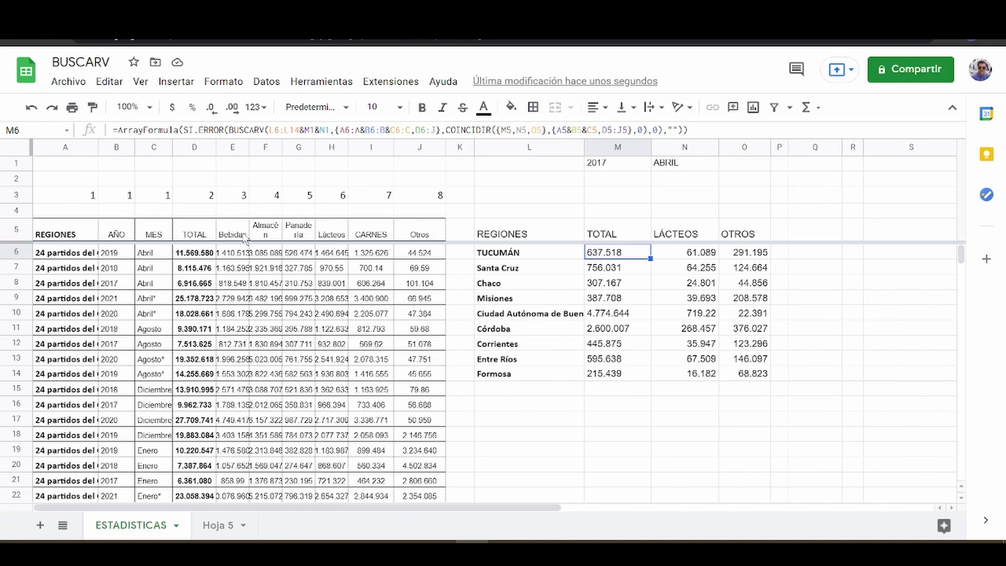
Step: Change the heading in N5 to BEBIDAS and select the OTROS heading in O5
click(686, 236)
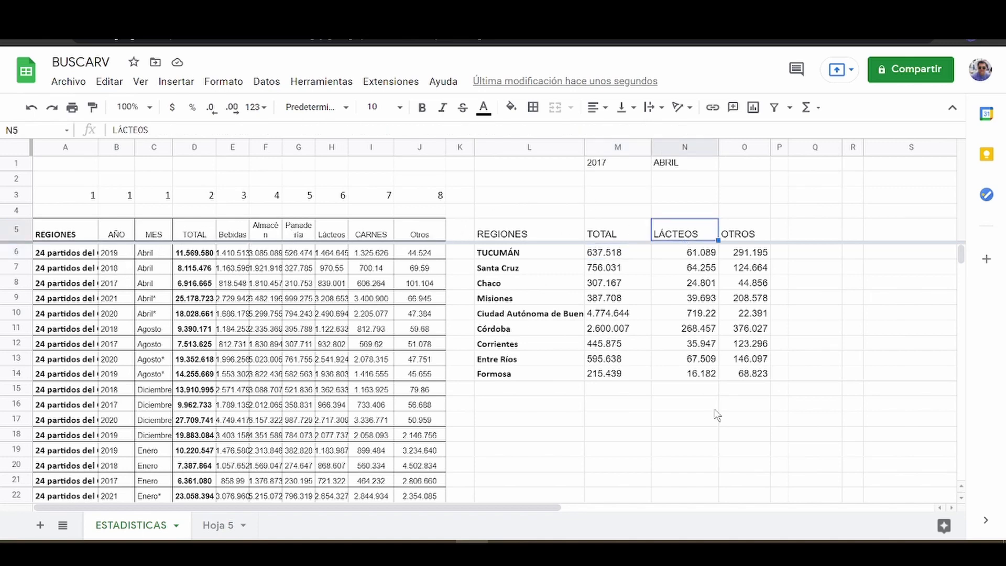
text(BRBIFSD)
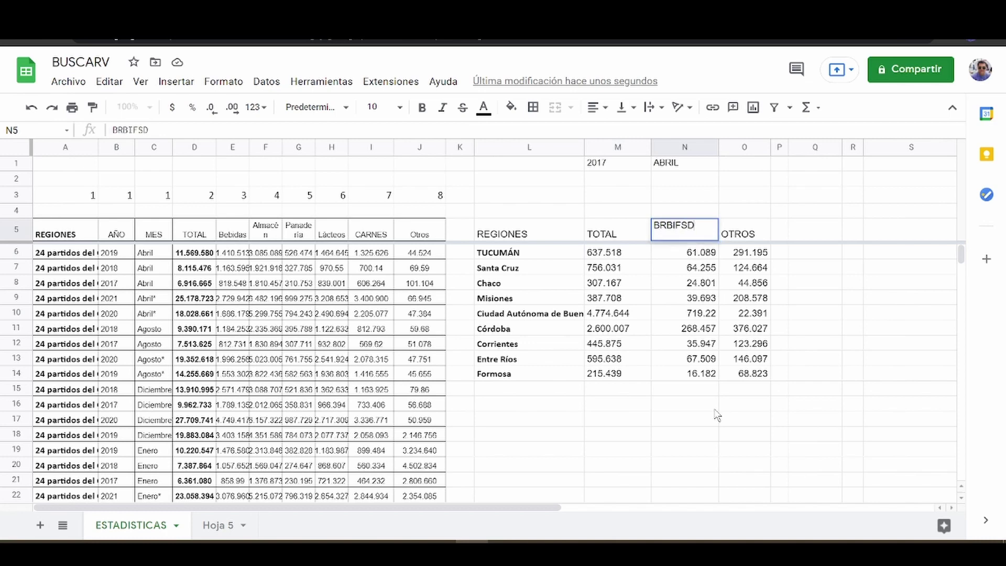
key(BackSpace)
key(BackSpace)
key(BackSpace)
key(BackSpace)
key(BackSpace)
key(BackSpace)
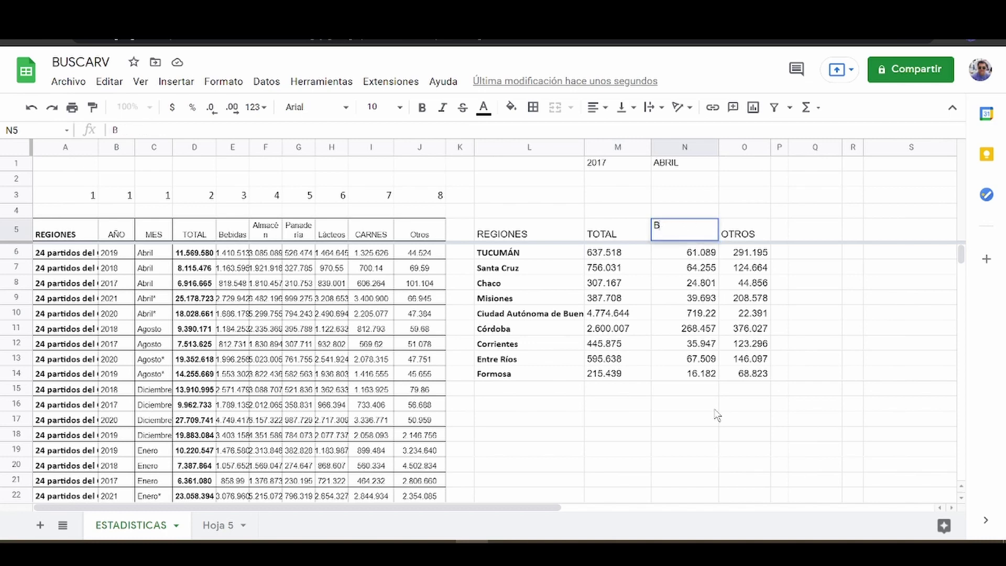
text(EBIDAS)
key(Return)
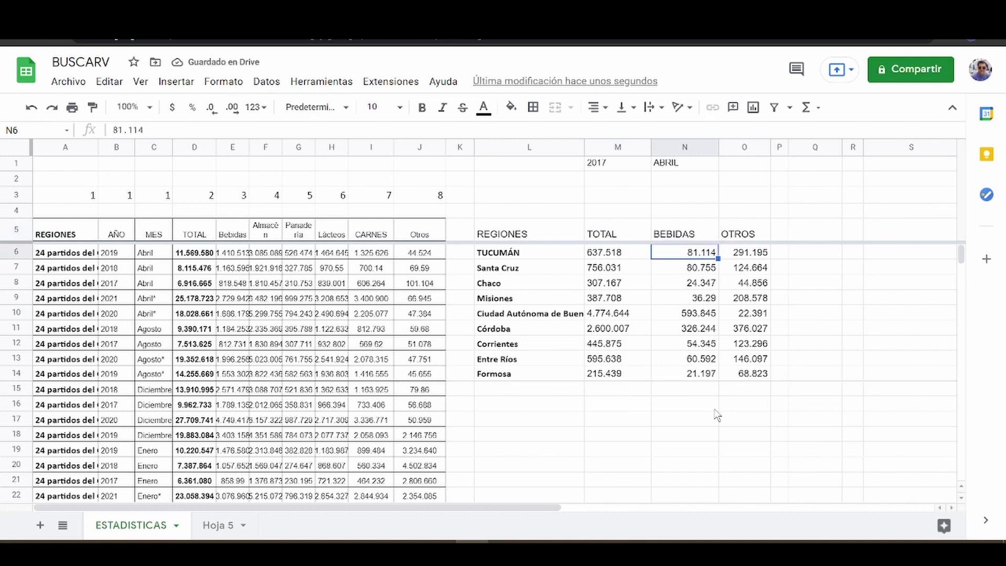
key(Up)
key(Right)
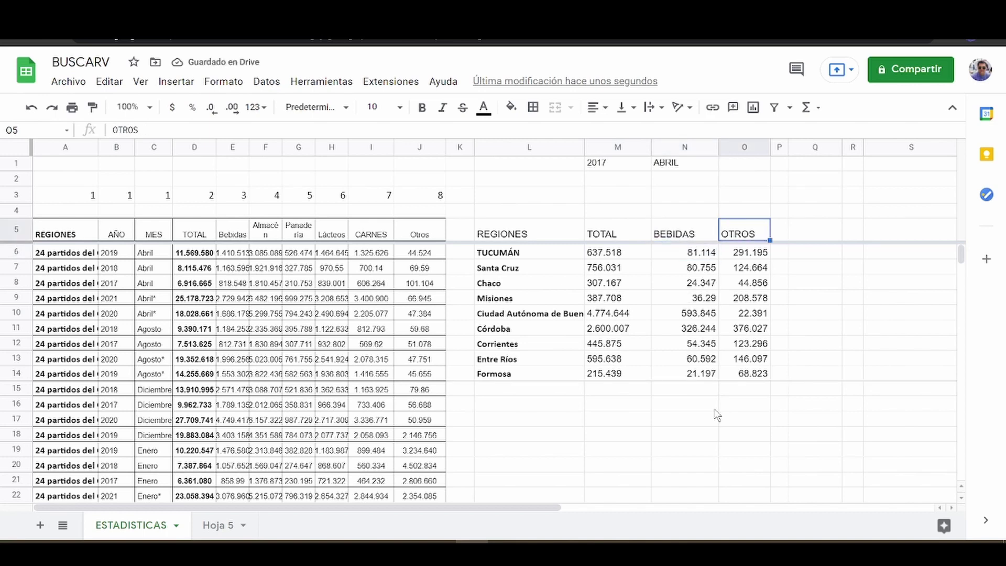
Step: Change the third column heading of the results table in O5 to PANADERÍA
text(PANADER)
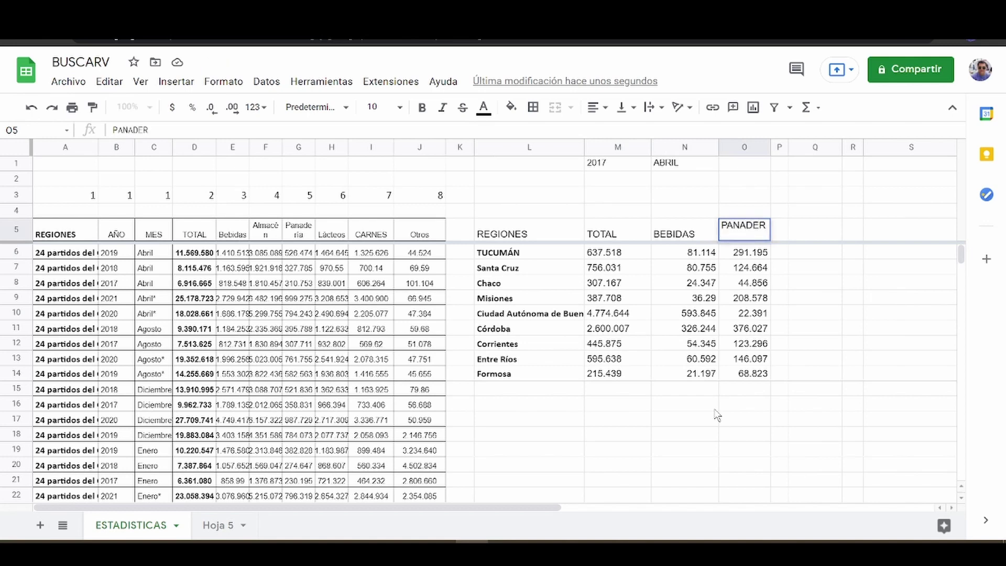
text(ÍA)
key(Return)
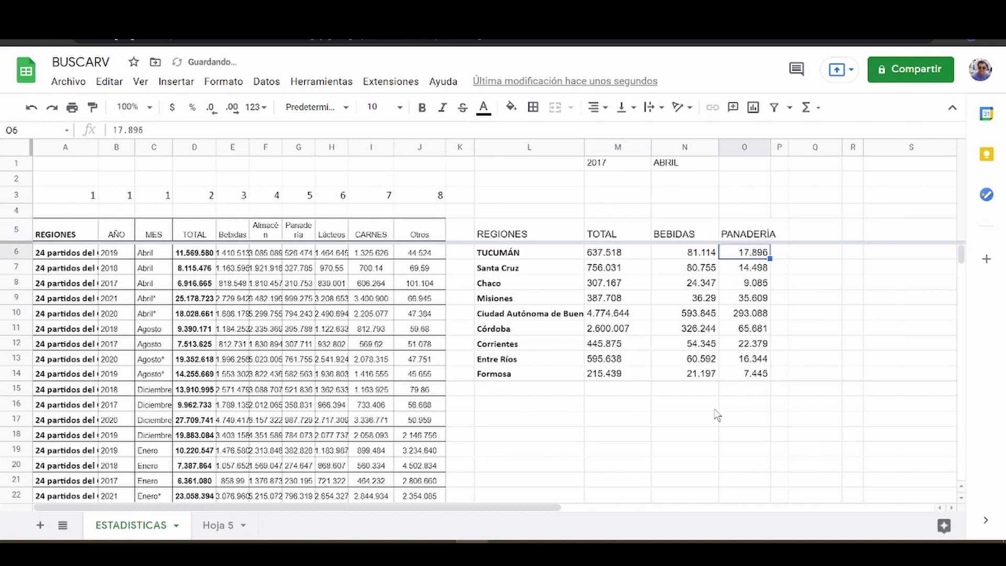
key(Up)
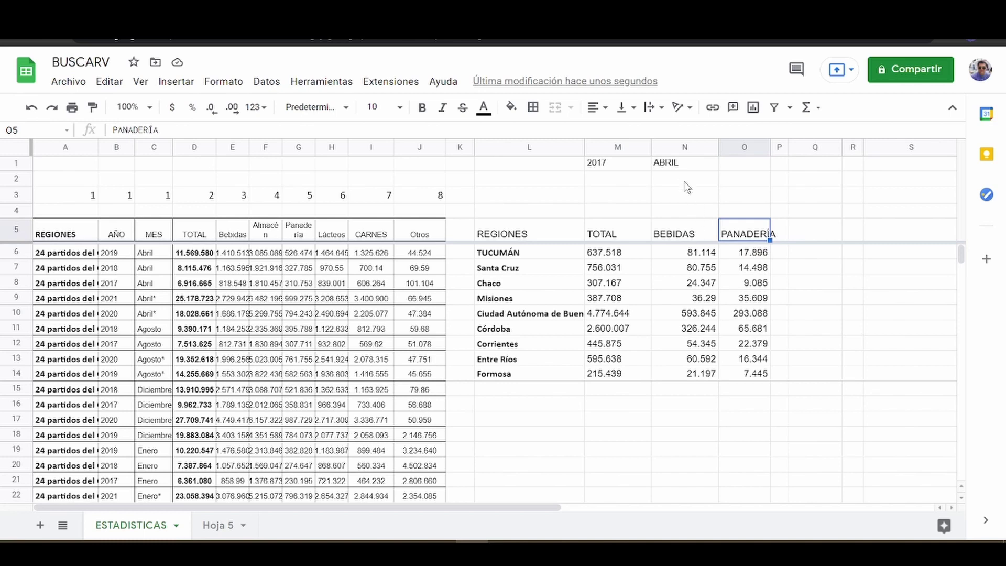
Step: Set the month criterion in N1 to MAYO and the year criterion in M1 to 2018
click(674, 167)
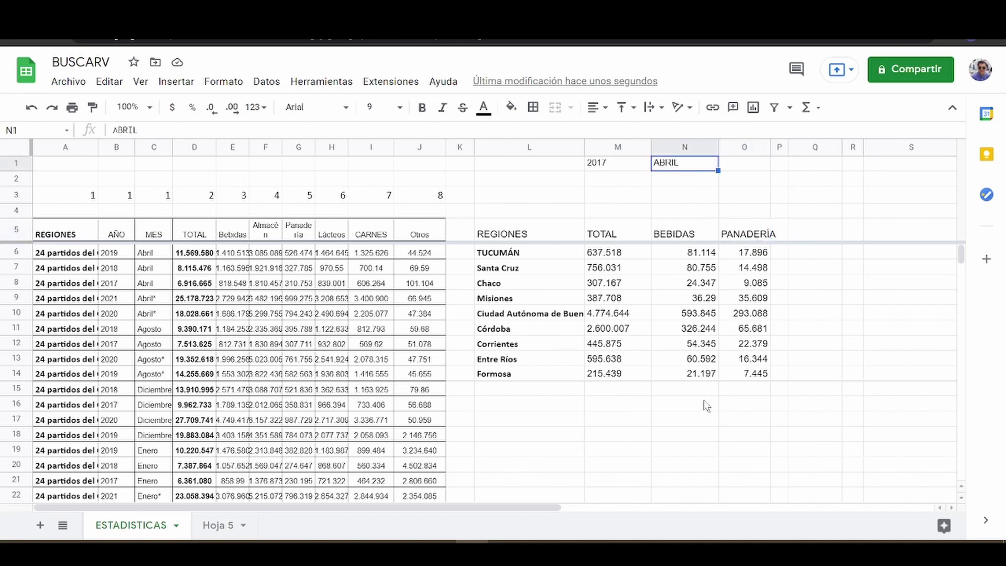
text(MAYO)
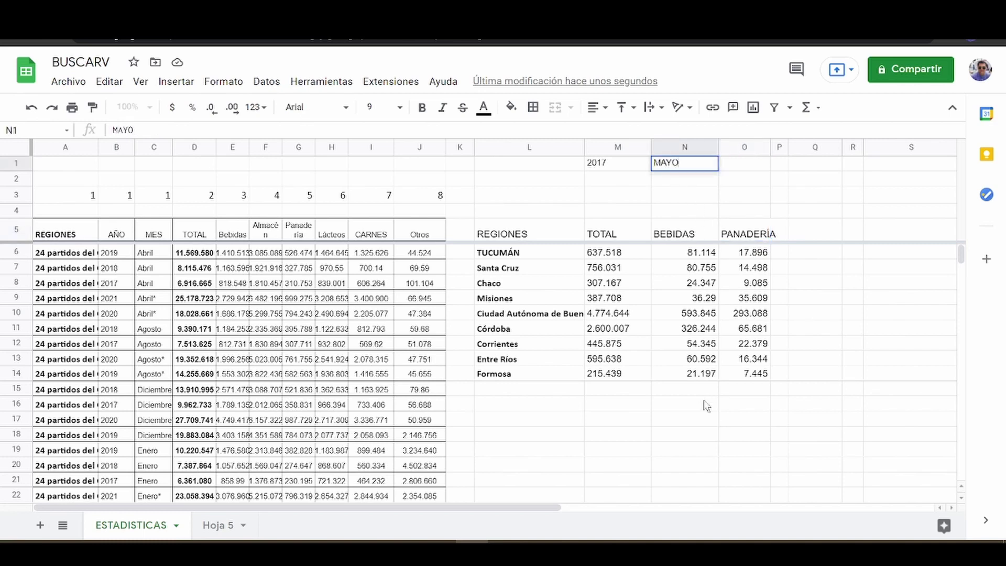
key(Return)
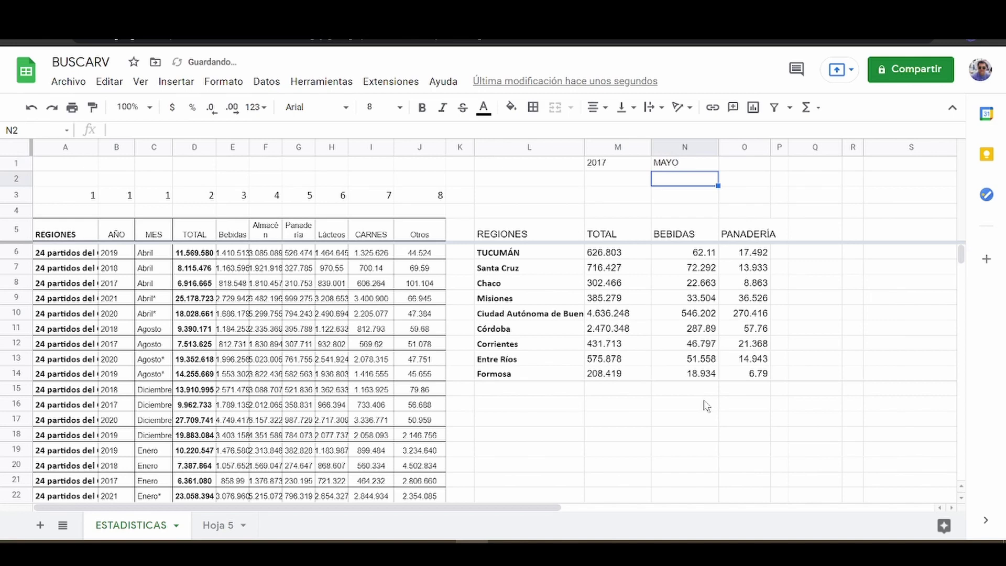
key(Up)
key(Left)
text(2018)
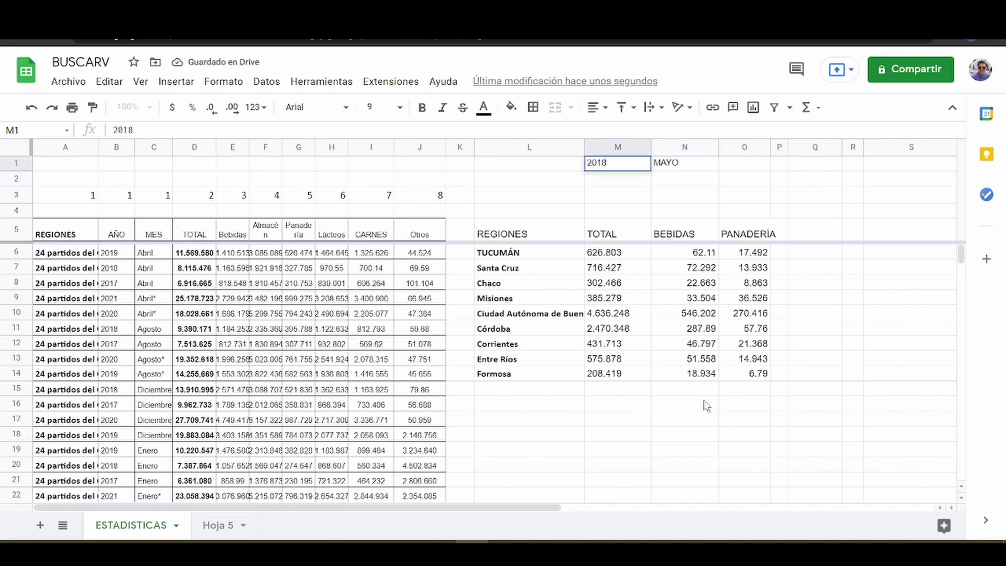
key(Return)
key(Up)
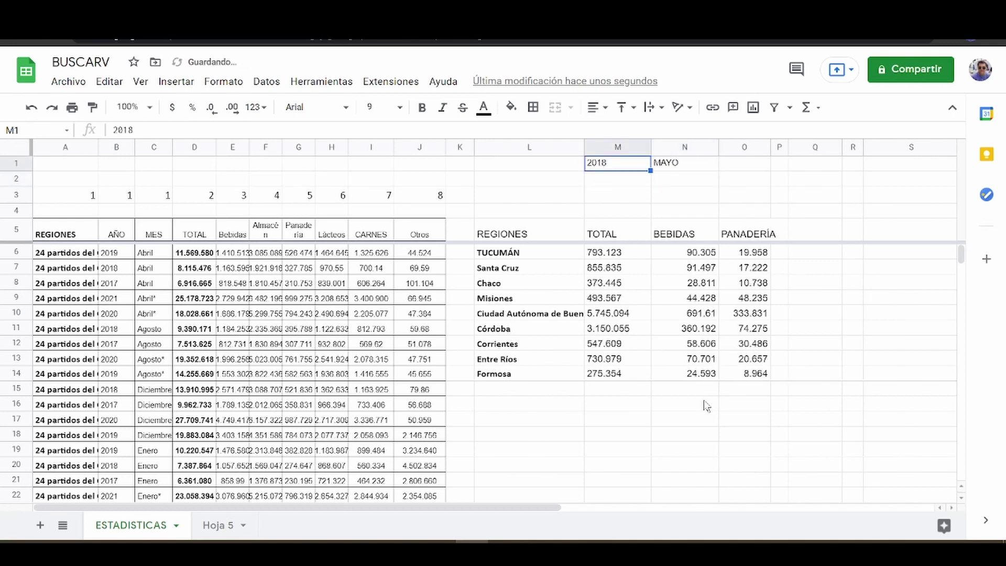
Step: Move the year and month criteria from M1:N1 one column over to L1:M1
shift+click(661, 165)
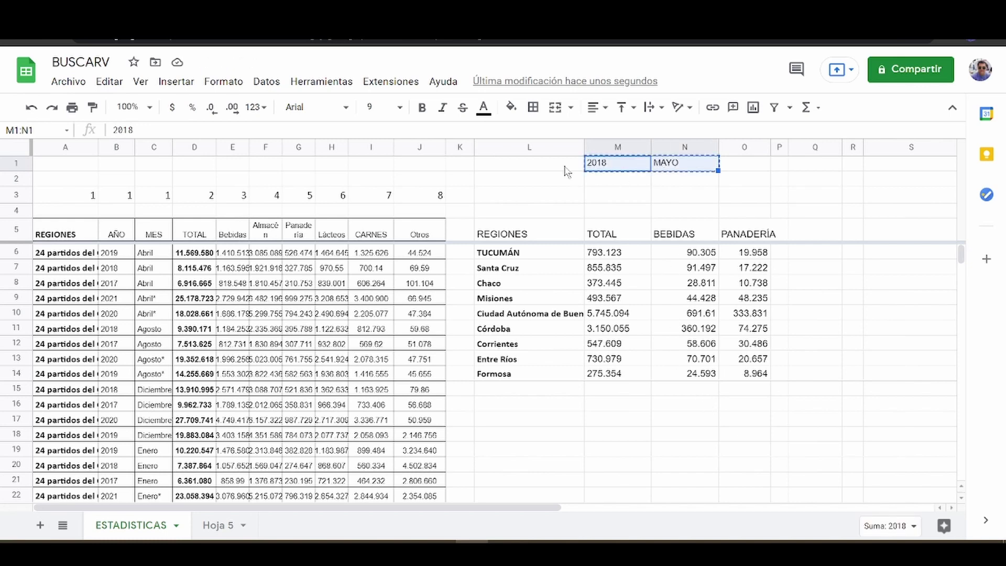
key(ctrl+c)
click(540, 169)
key(ctrl+v)
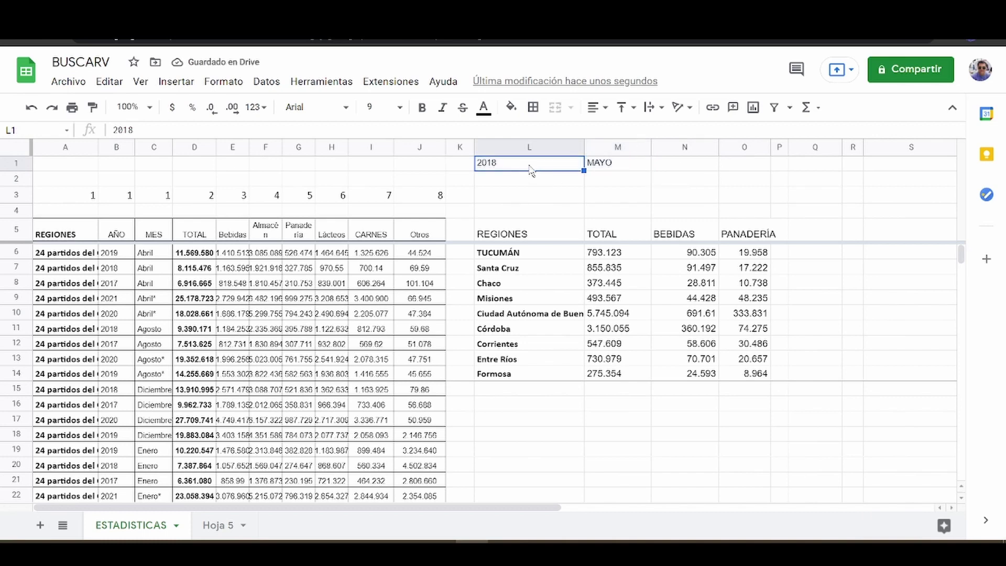
Step: Add data validation to the year cell L1 as a list of items: 2017,2018,2019,2020,2021
right_click(530, 168)
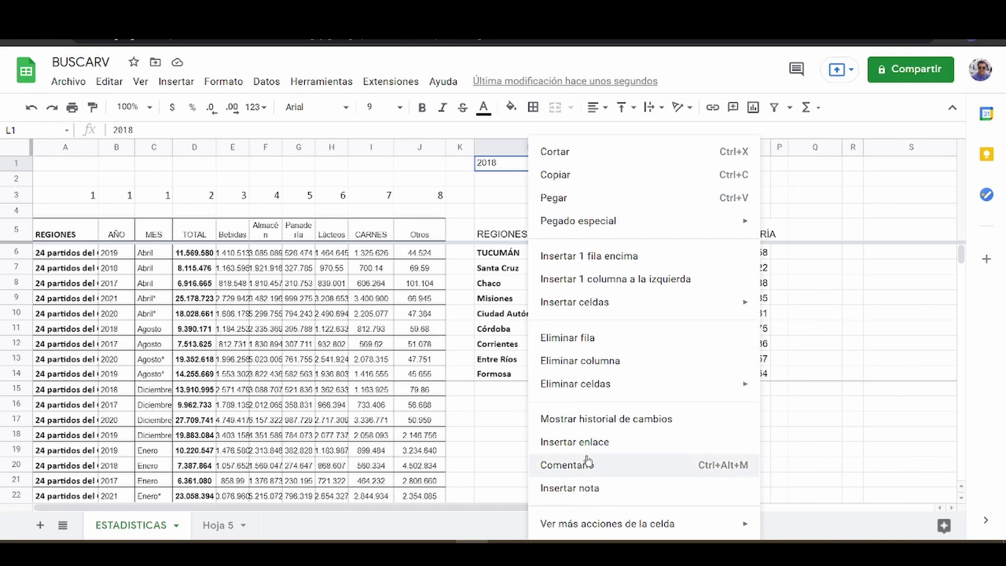
key(ctrl+minus)
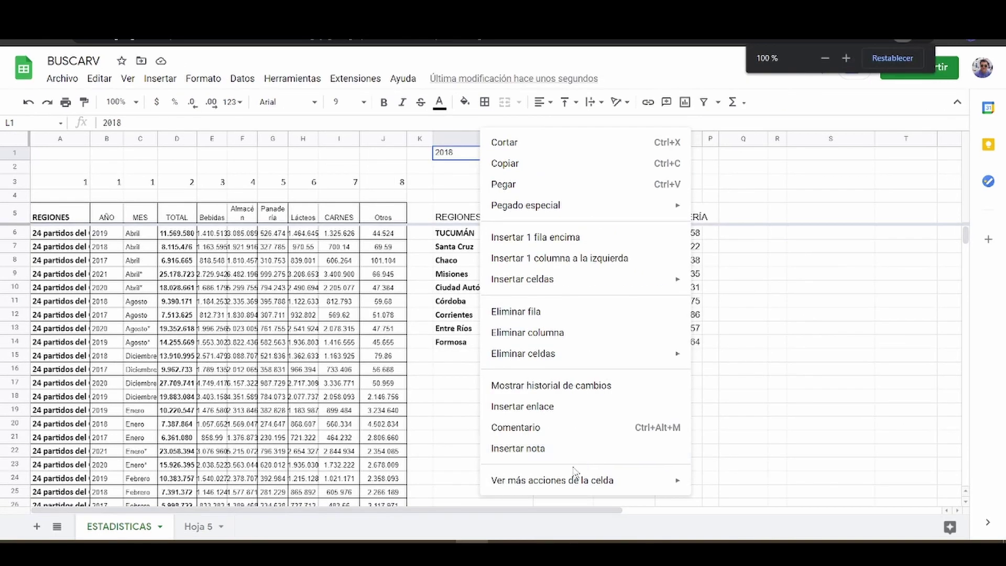
mouse_move(561, 480)
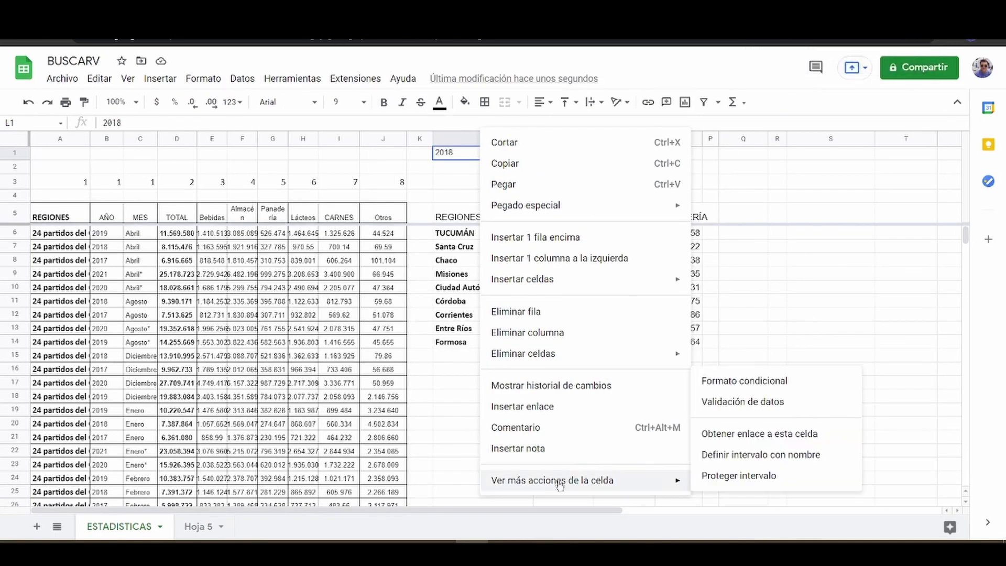
click(745, 402)
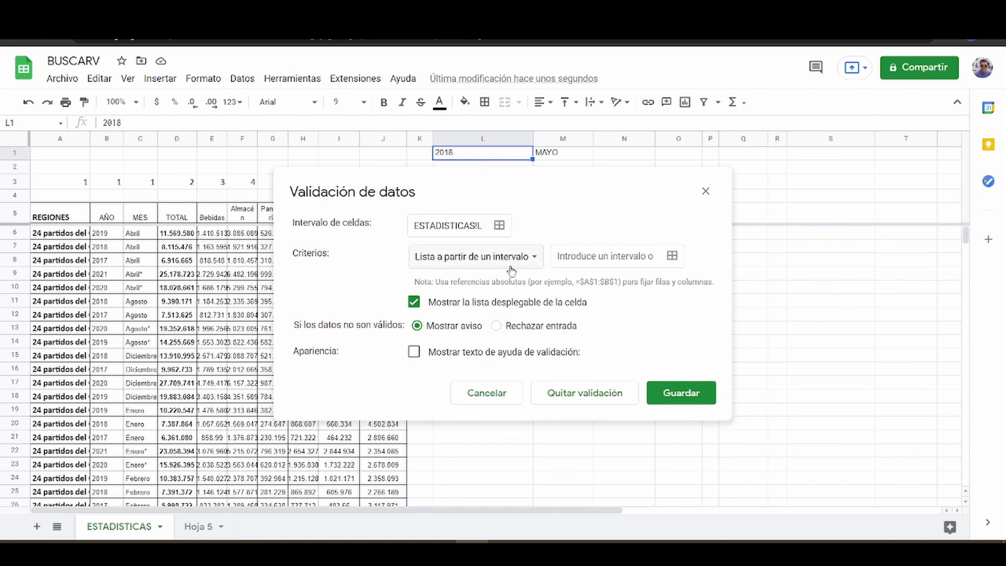
click(533, 265)
click(529, 277)
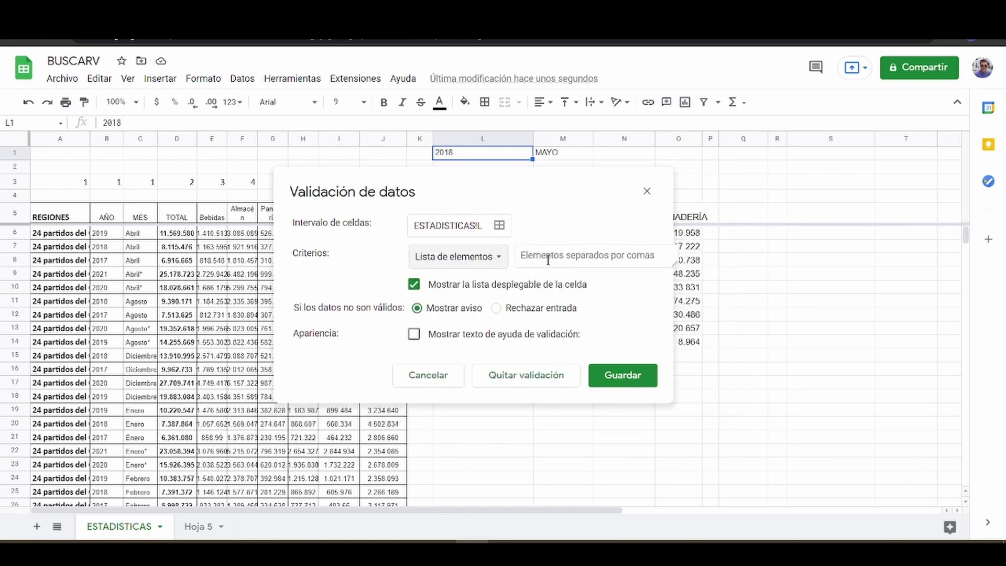
click(545, 256)
text(20)
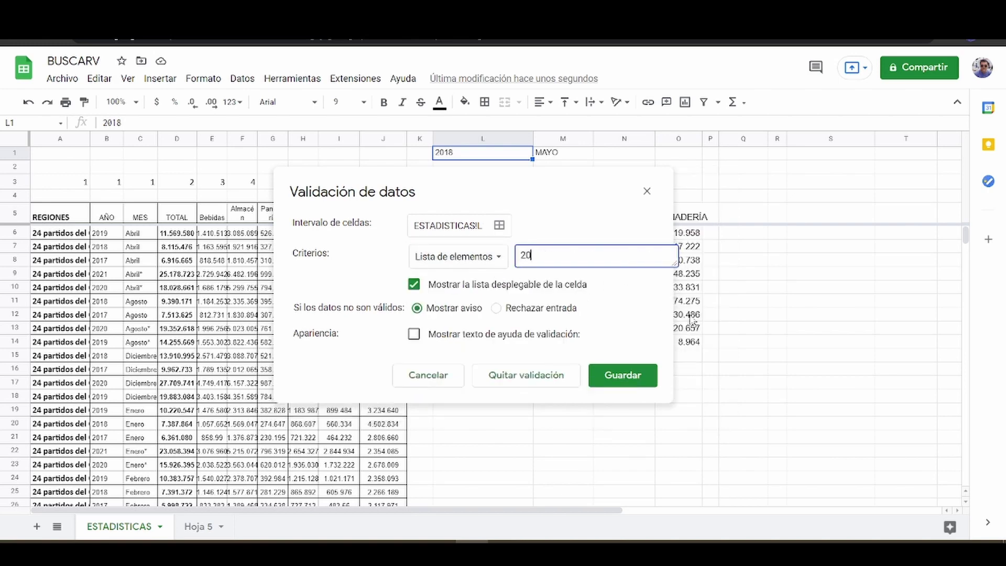
text(17,2018,2019,202)
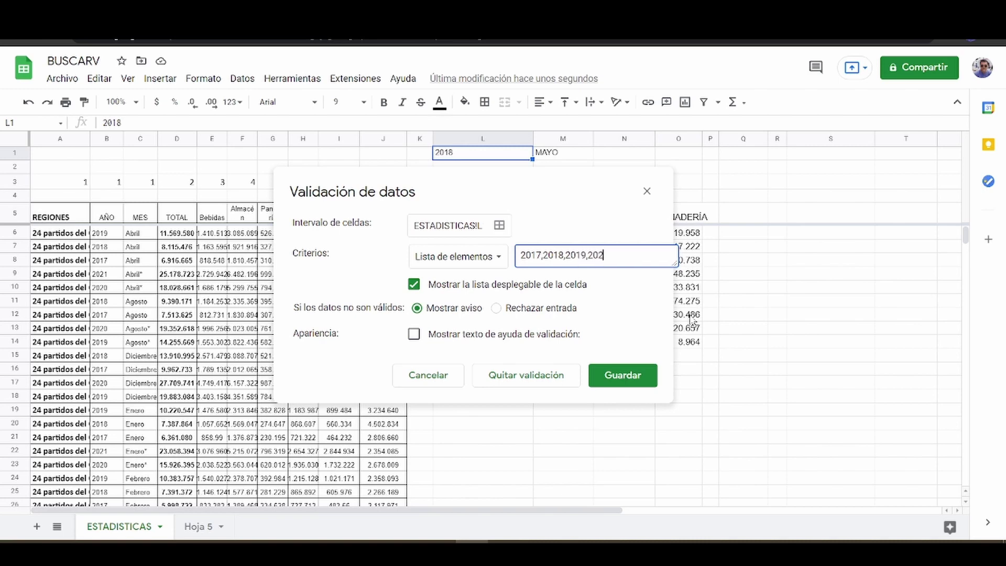
text(0,2021)
click(650, 377)
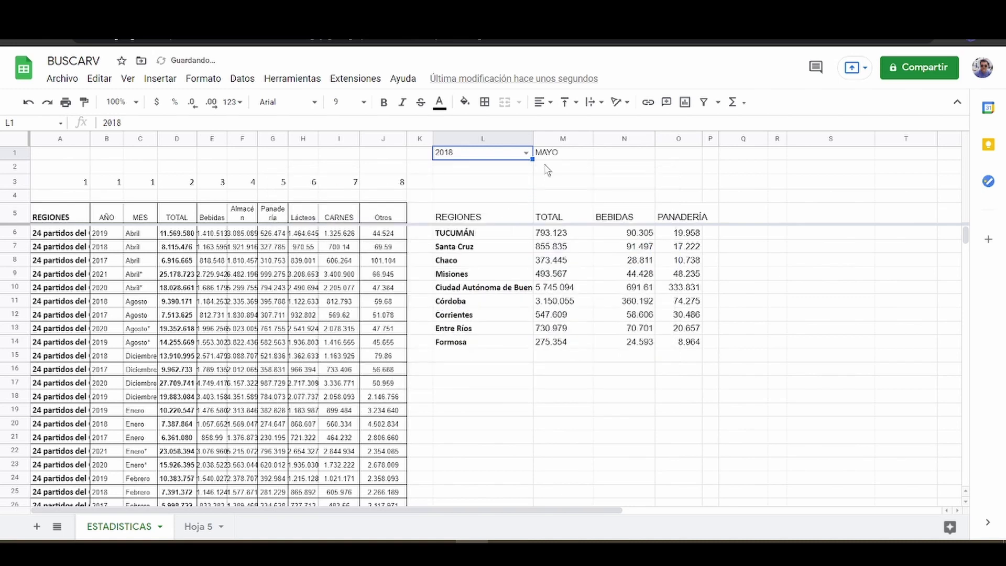
Step: Add data validation to the month cell M1 as a list of items: MAYO, ABRIL, JUNIO, JULIO, ENERO
click(550, 156)
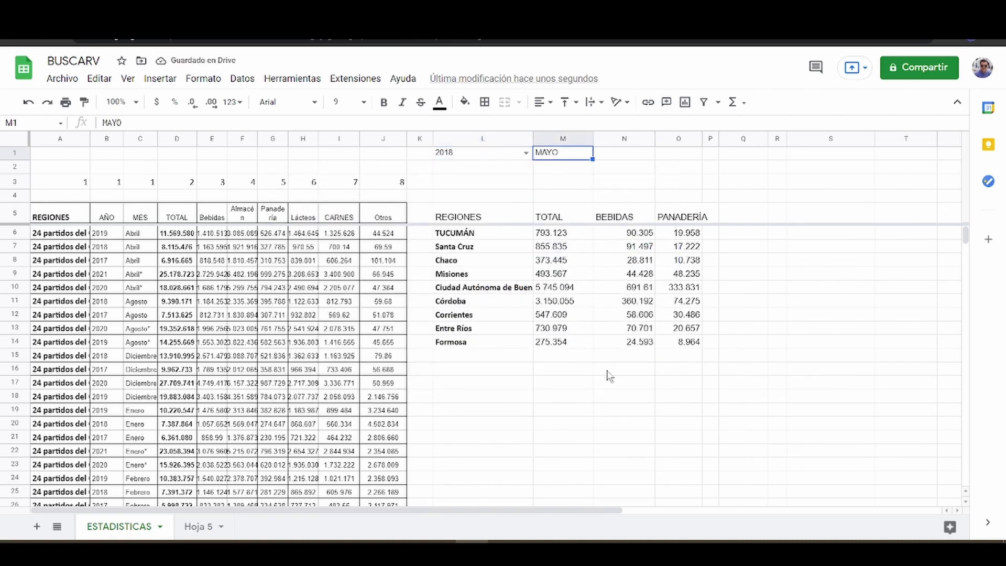
right_click(570, 156)
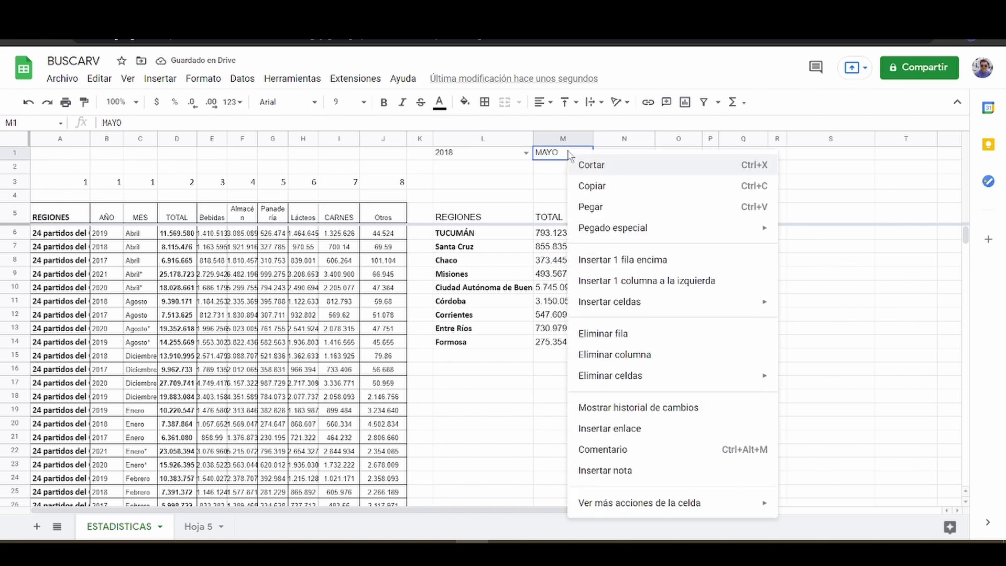
mouse_move(775, 502)
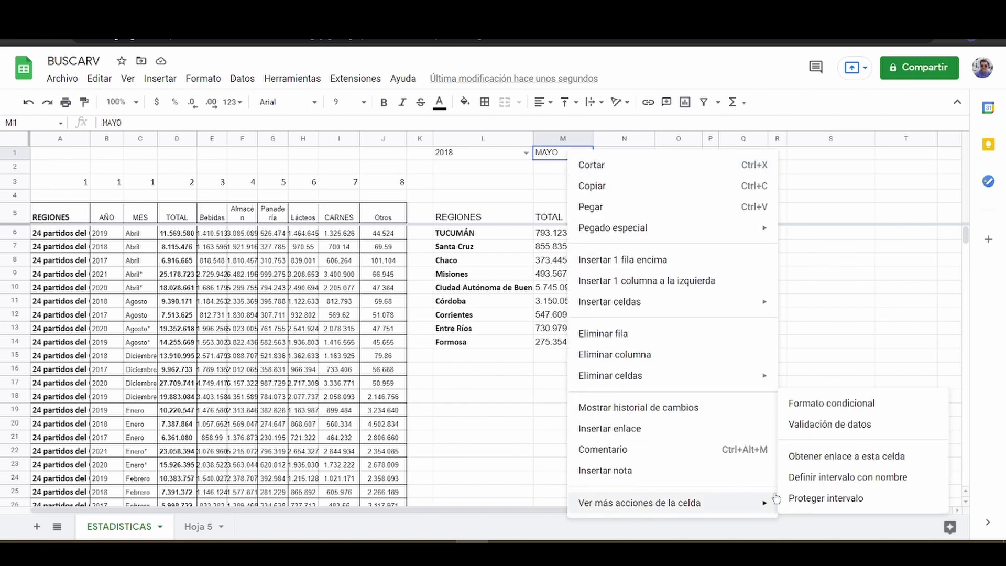
click(829, 424)
click(527, 260)
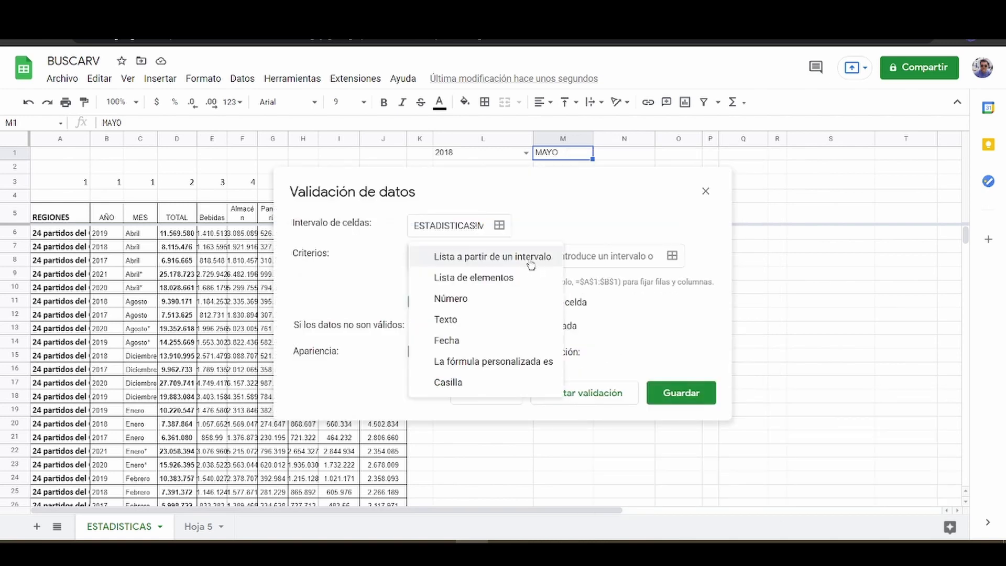
click(479, 283)
click(546, 262)
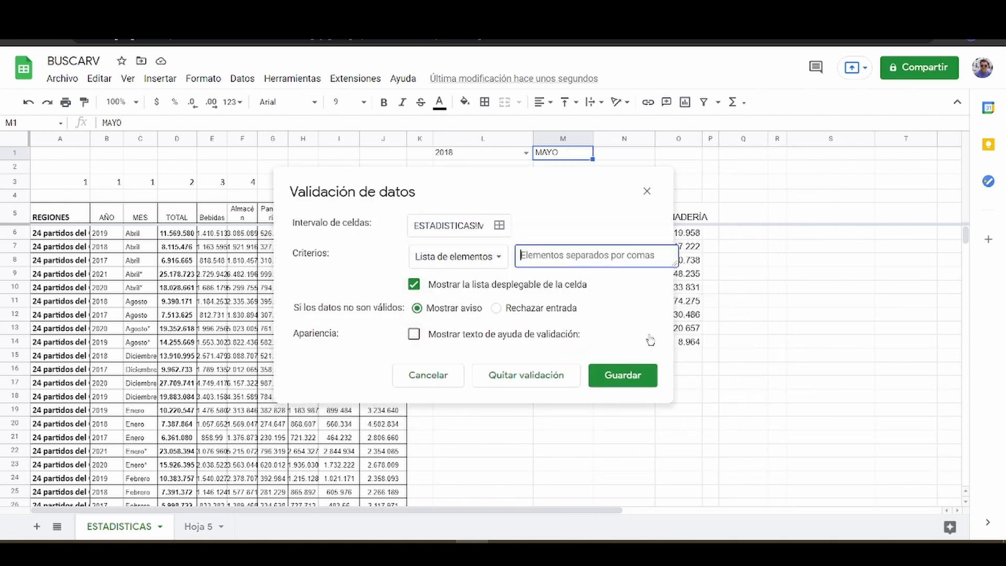
text(MAYO)
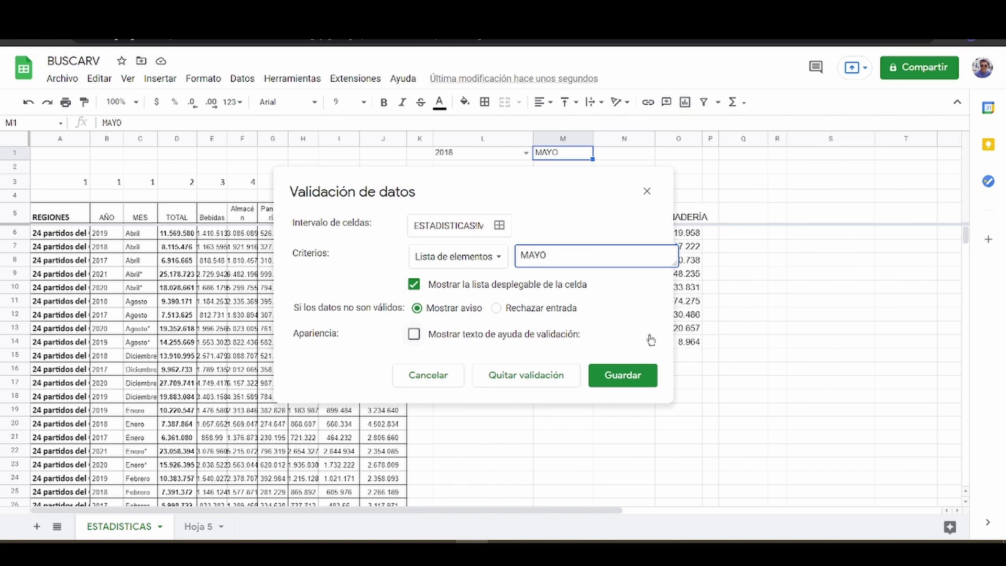
text(, ABRIL, JUNIO, JULIO, ENE)
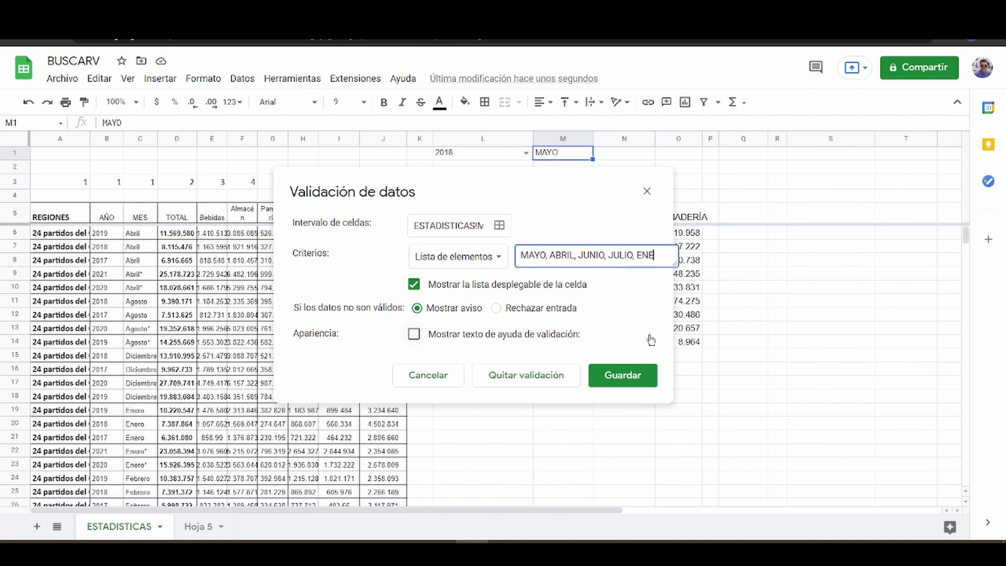
text(RO)
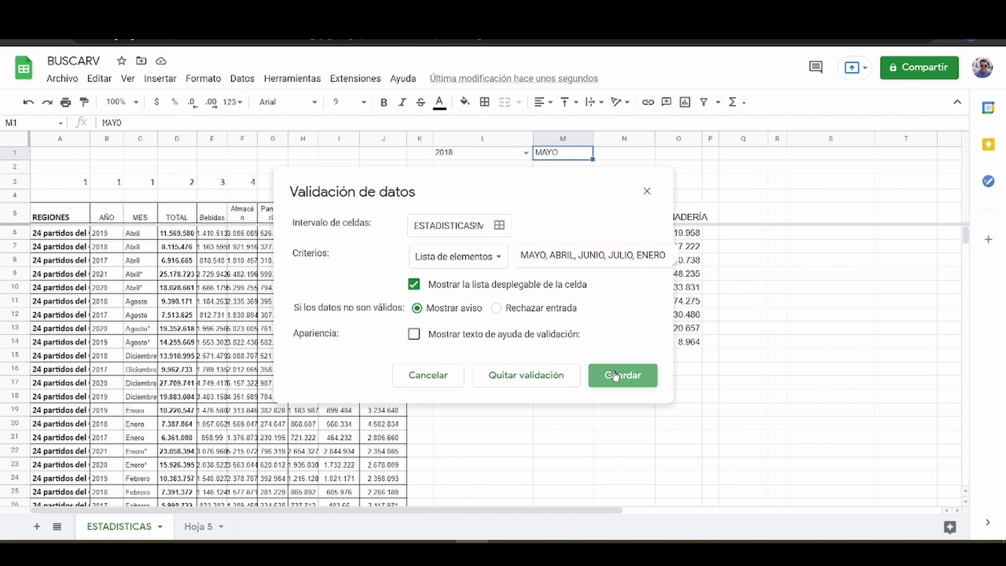
click(618, 373)
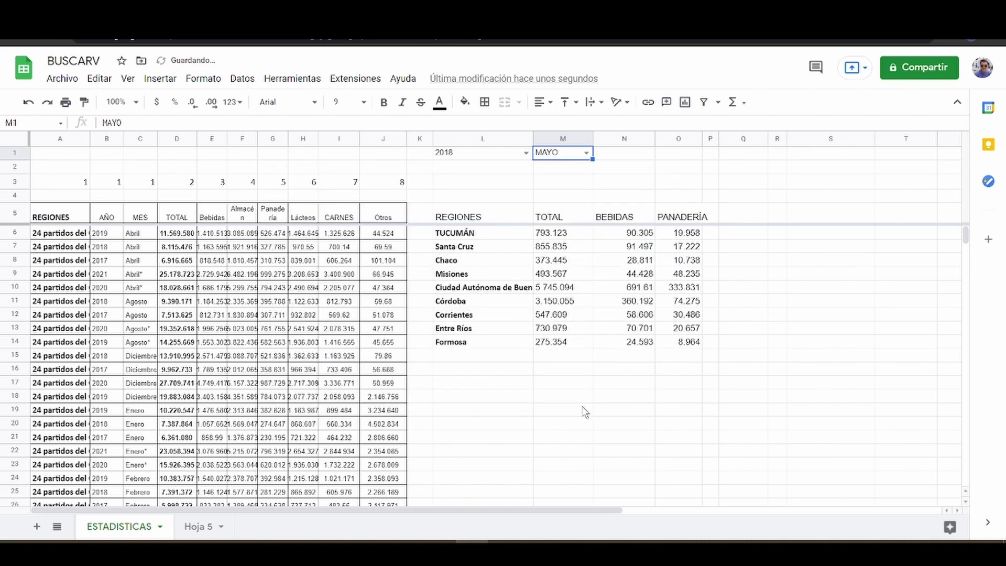
Step: Test the validation lists by choosing 2019 as the year in L1 and ABRIL as the month in M1
click(526, 153)
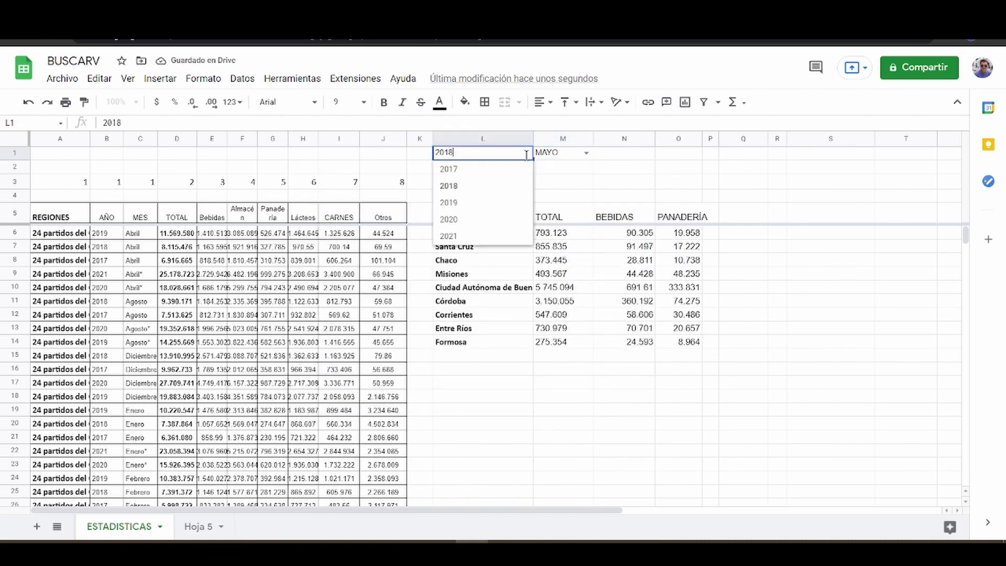
click(459, 202)
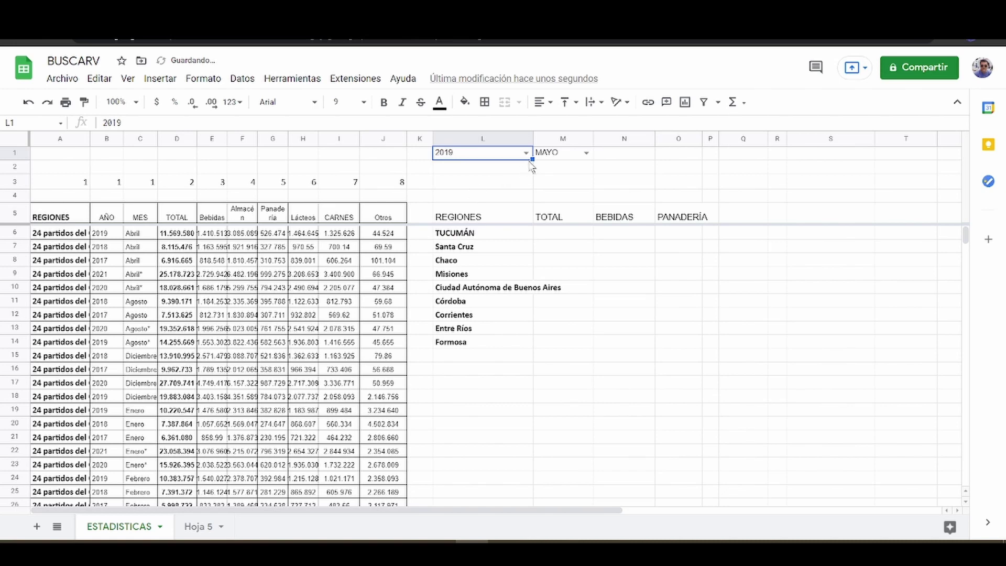
click(586, 152)
click(569, 186)
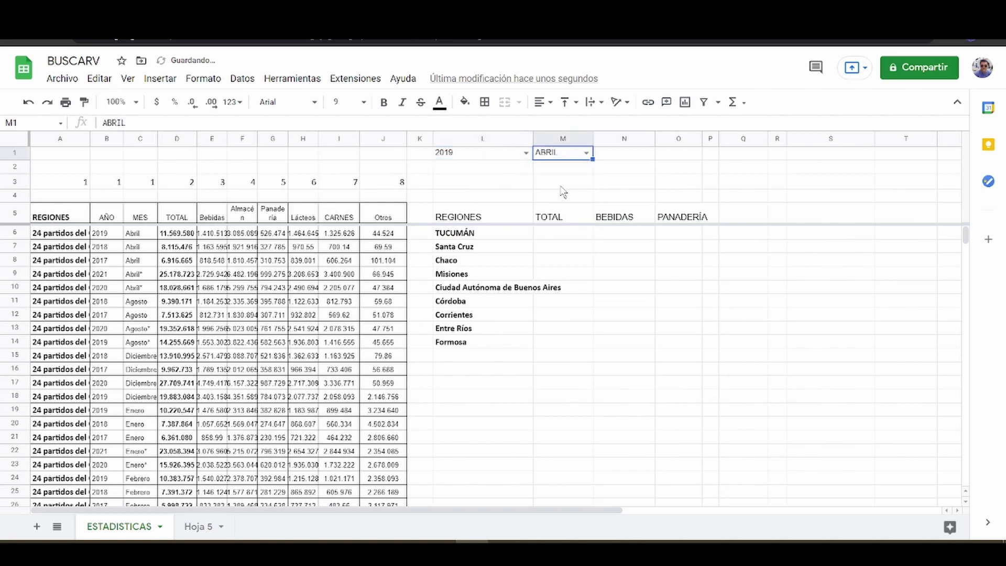
Step: Test the lookup with 2020 as the year in L1, trying ENERO, MAYO, JUNIO and JULIO as the month in M1
click(526, 152)
click(455, 220)
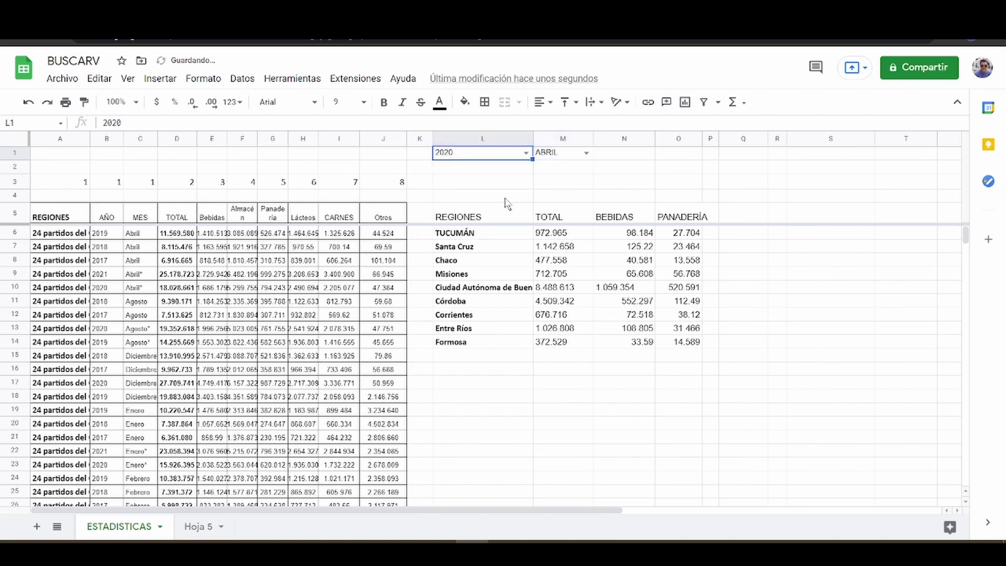
click(587, 152)
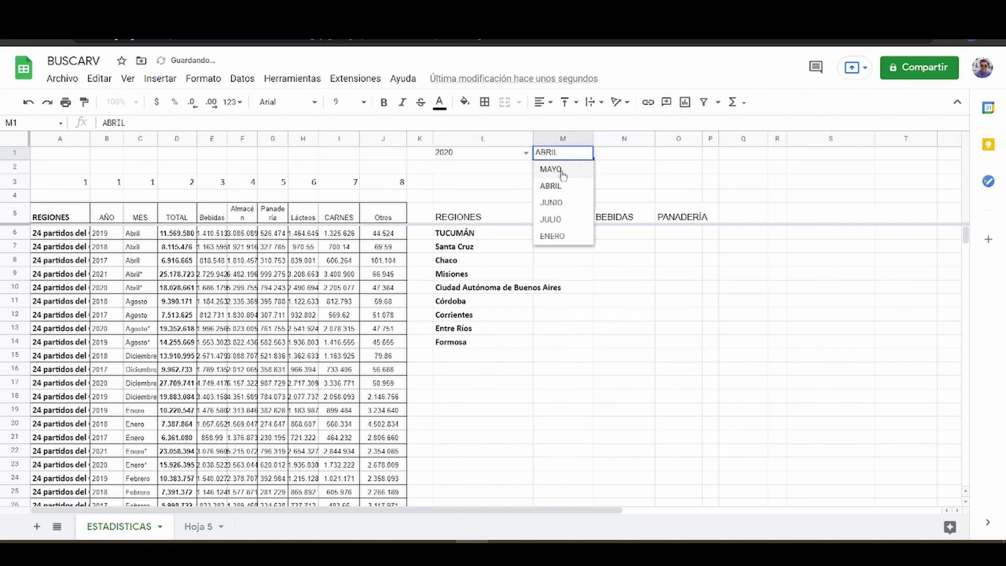
click(553, 236)
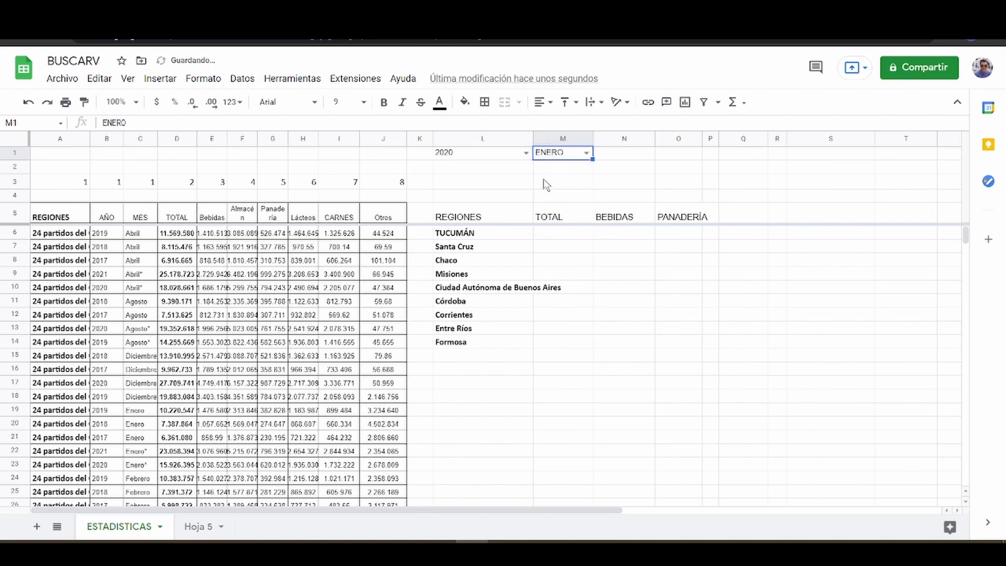
click(587, 158)
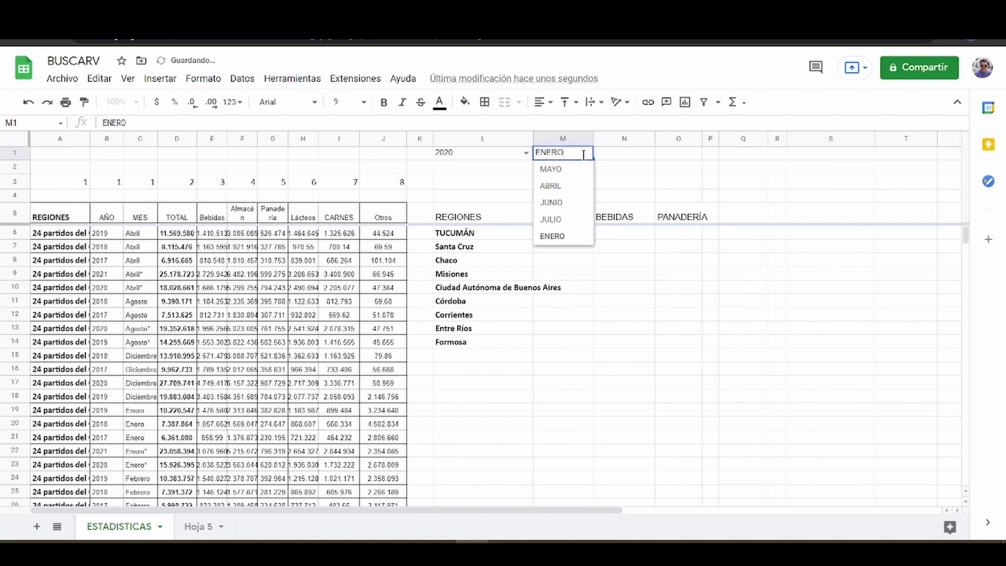
click(562, 171)
click(587, 159)
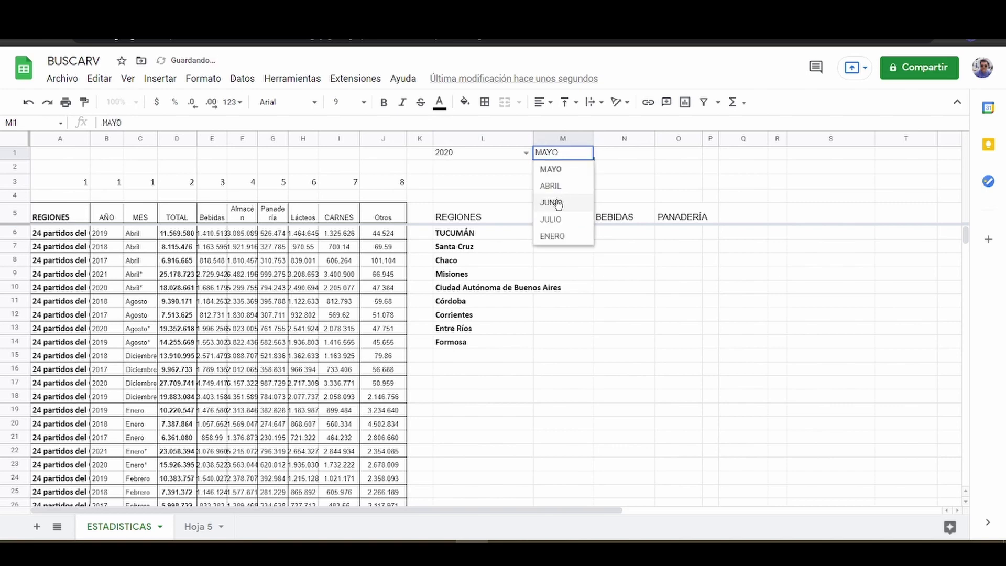
click(562, 202)
click(588, 158)
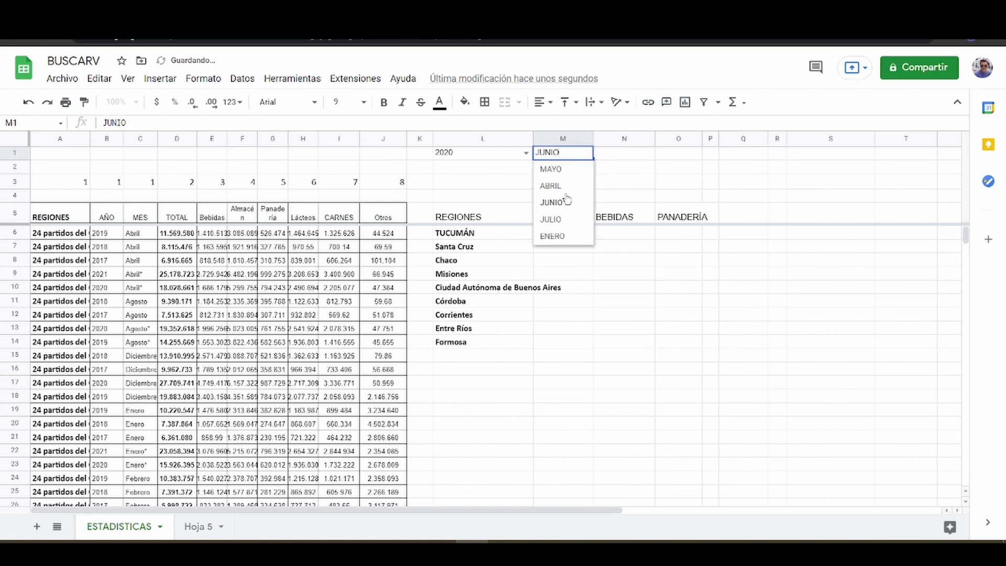
click(551, 219)
Step: Test the year list in L1 by choosing 2018 and switching it to 2020
click(526, 153)
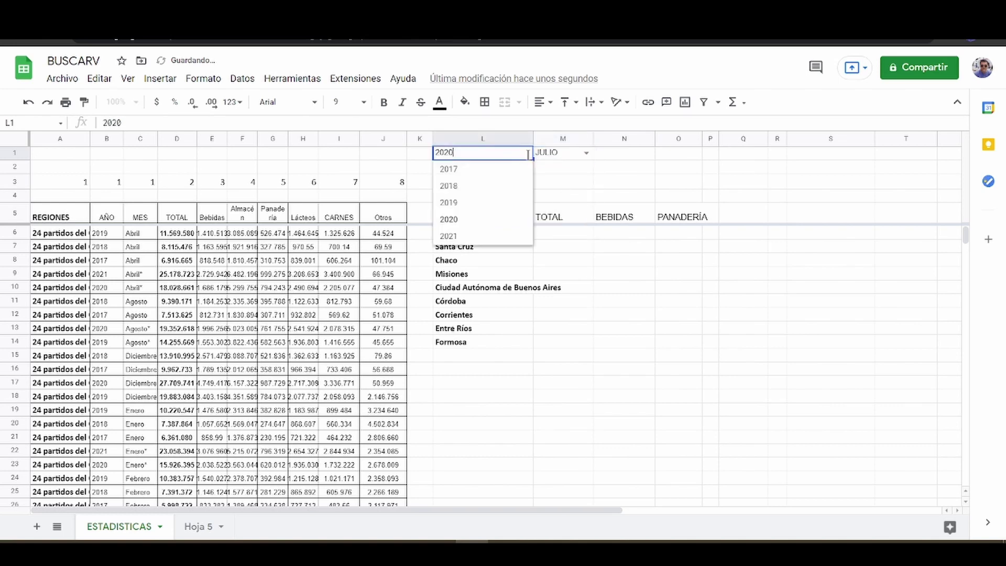
click(476, 184)
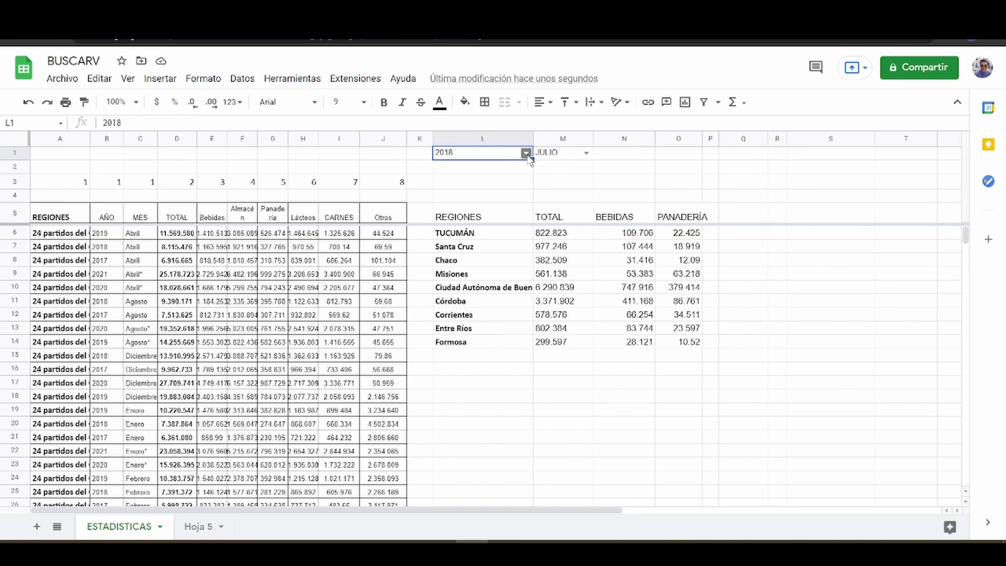
click(526, 153)
click(460, 220)
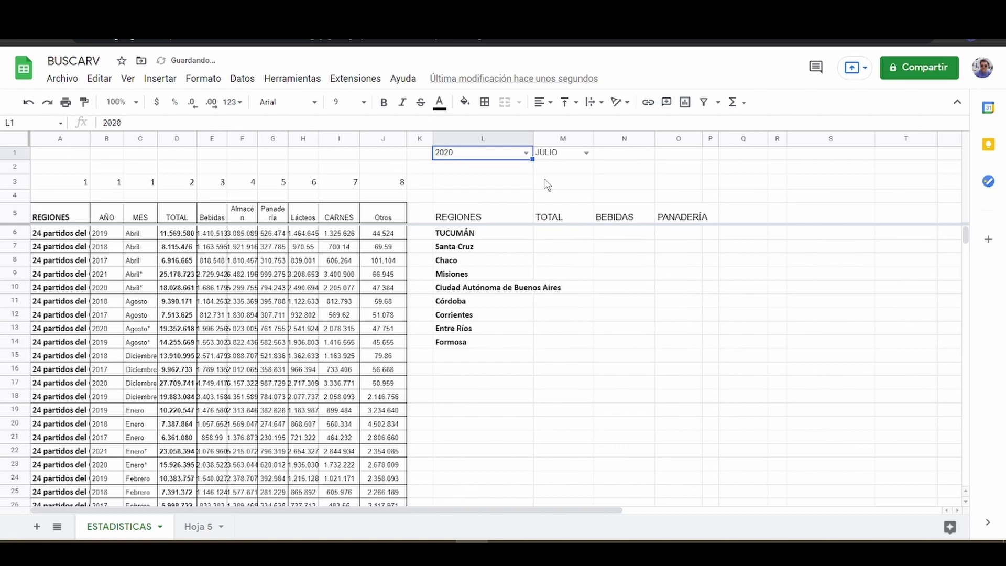
Step: Search the sheet for JULIO and step through the first matches to check how the month is written in the MES column
click(563, 160)
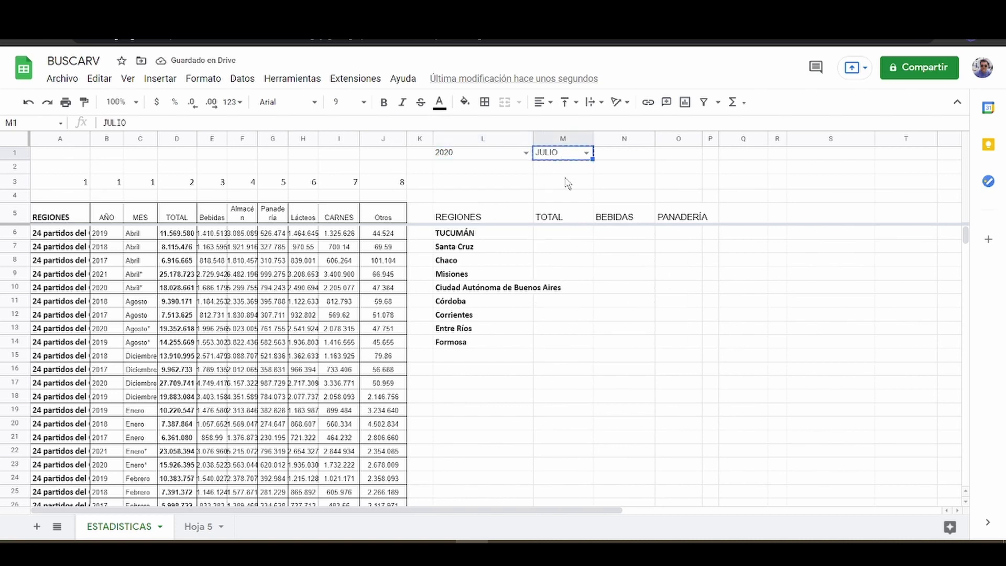
key(ctrl+f)
text(JULIO)
key(Return)
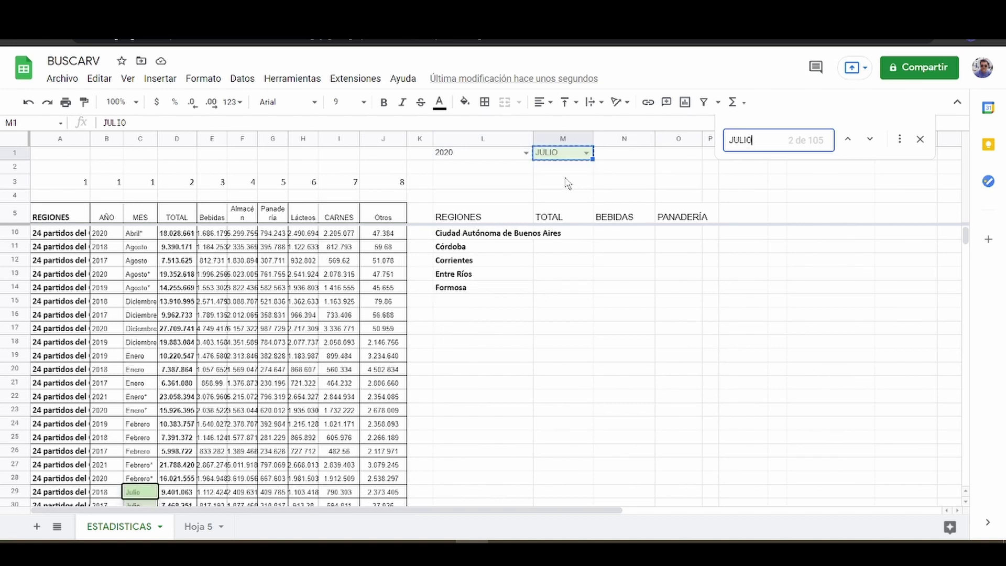
key(Return)
key(Return)
key(Return)
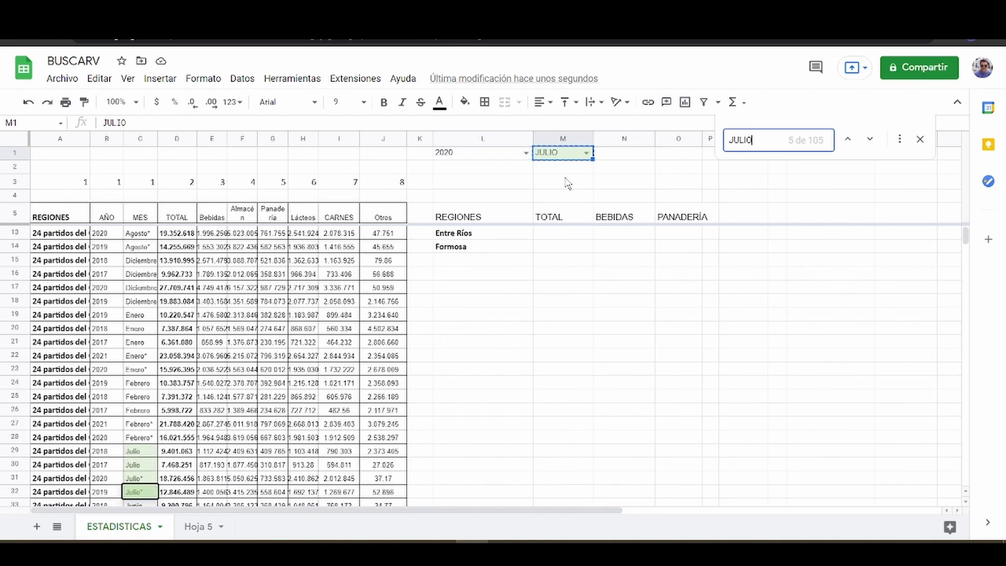
key(Escape)
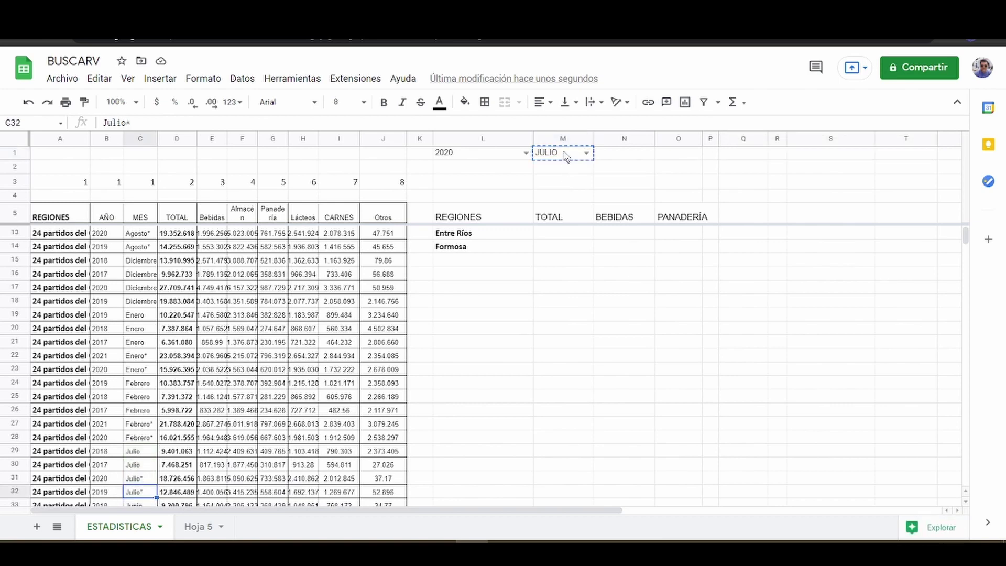
Step: Add JULIO* to the end of the item list in the data validation of the month cell M1
right_click(564, 155)
mouse_move(650, 506)
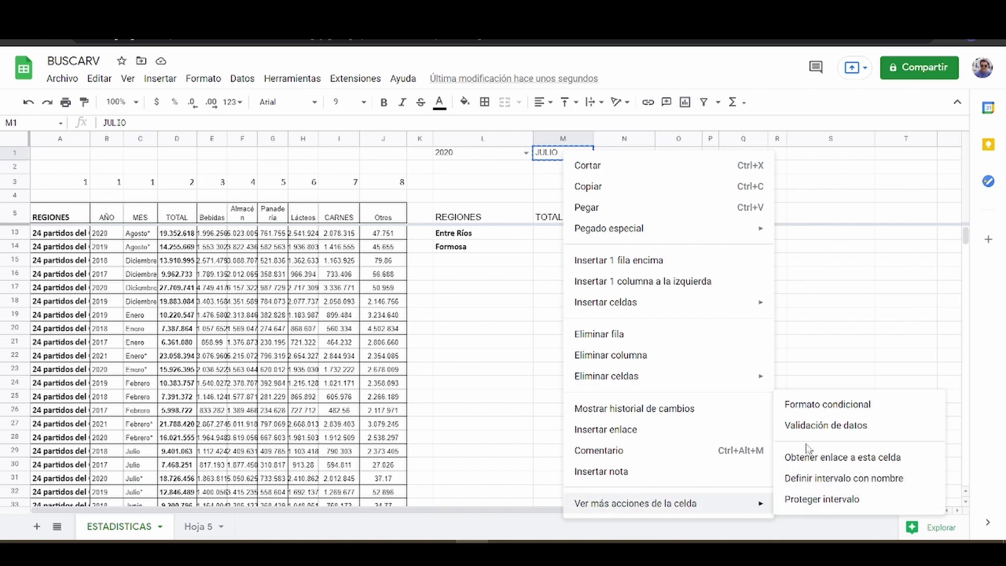
click(809, 426)
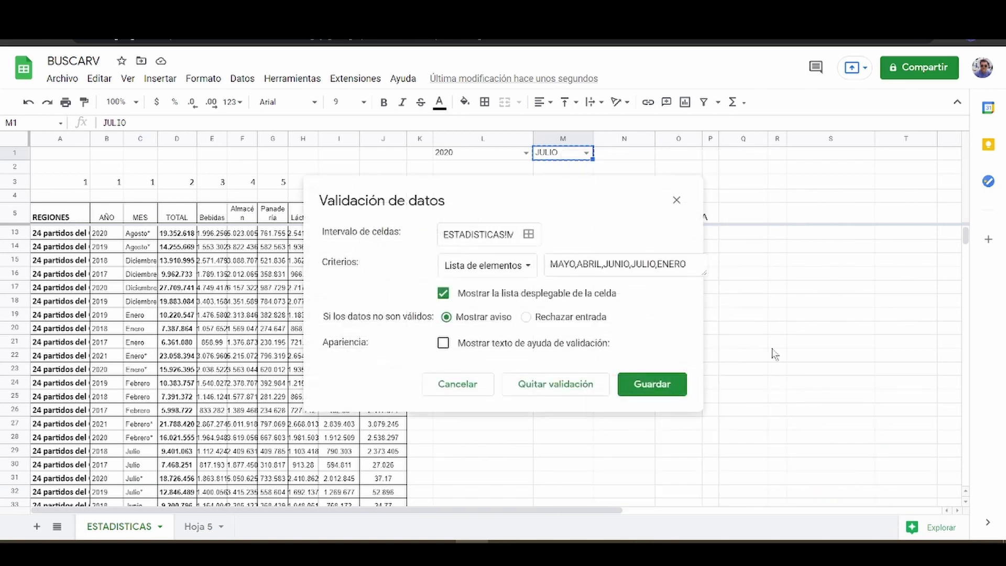
click(687, 264)
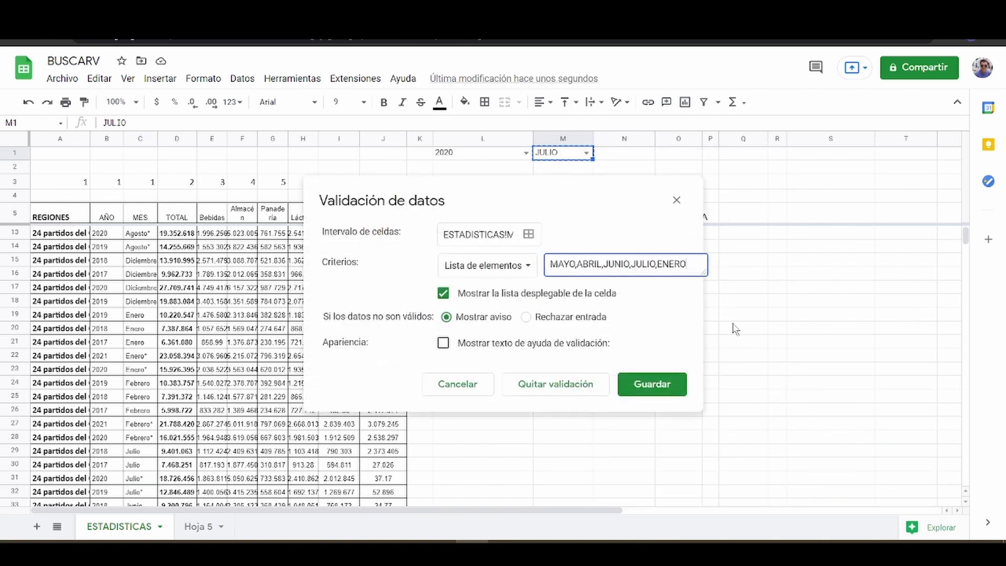
text(,JULIO*)
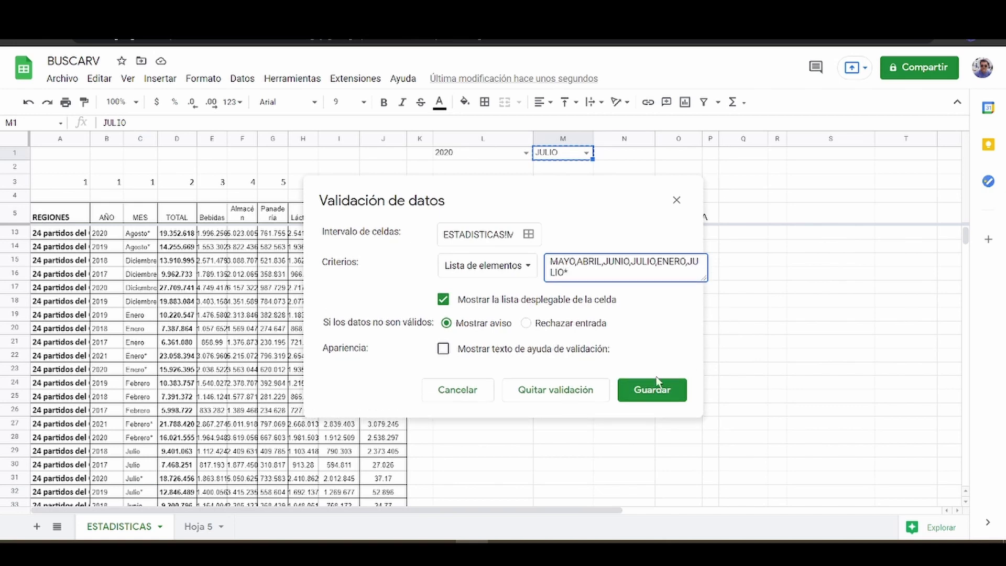
click(654, 388)
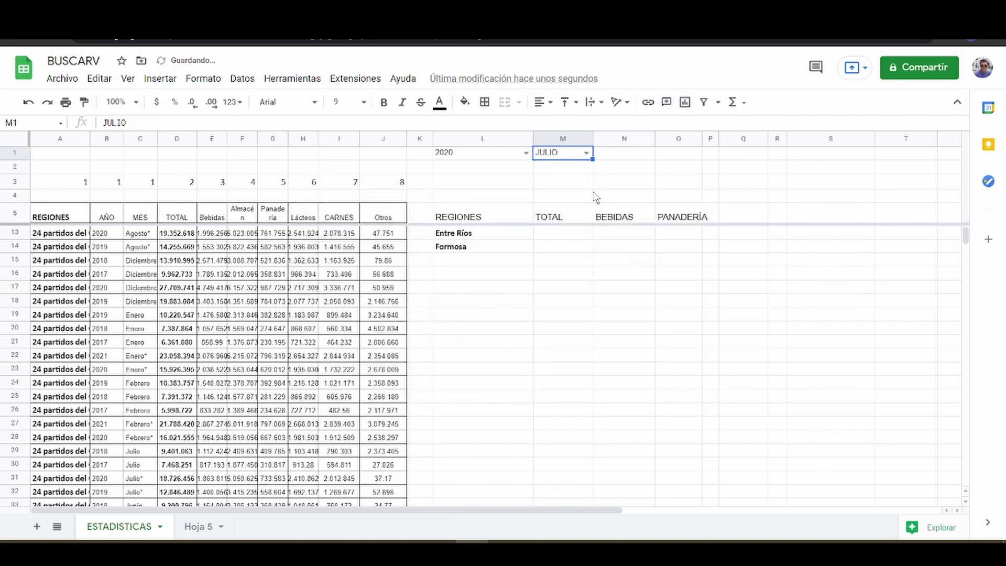
Step: Choose JULIO* as the month in M1 and inspect the lookup formula in M6
click(587, 152)
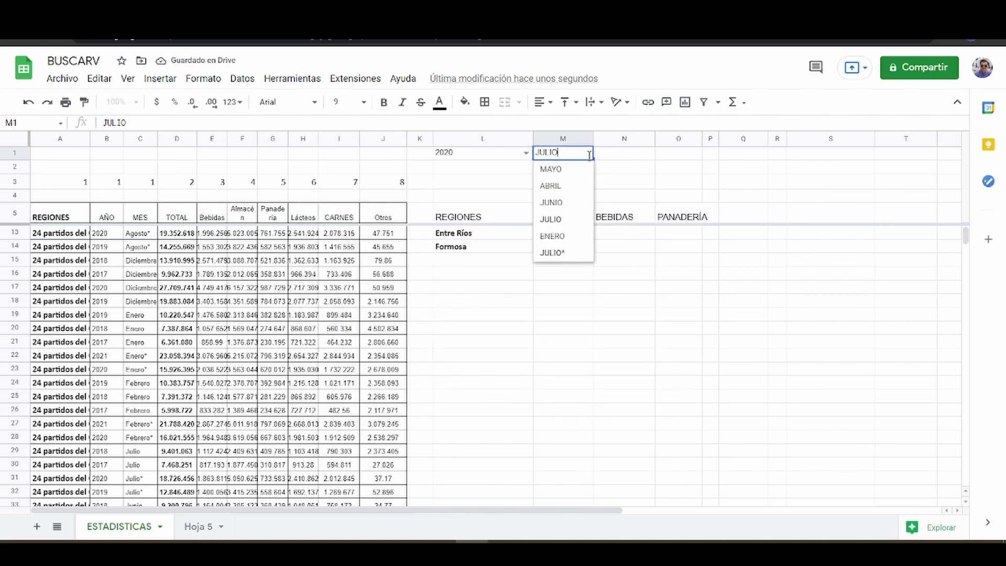
click(569, 252)
scroll(542, 233, up, 3)
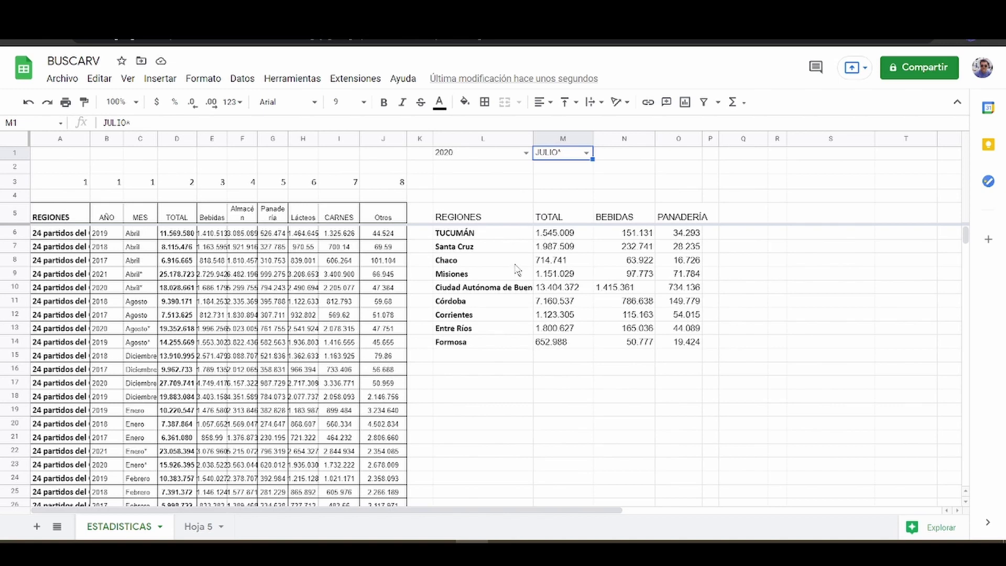
click(553, 242)
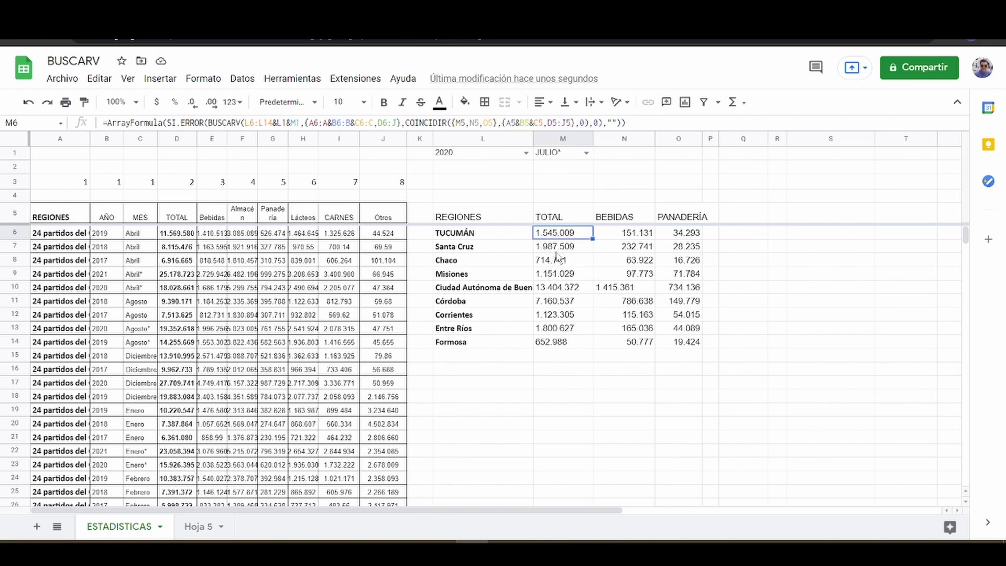
Step: Insert two blank columns between the REGIONES and TOTAL columns of the results table
right_click(546, 144)
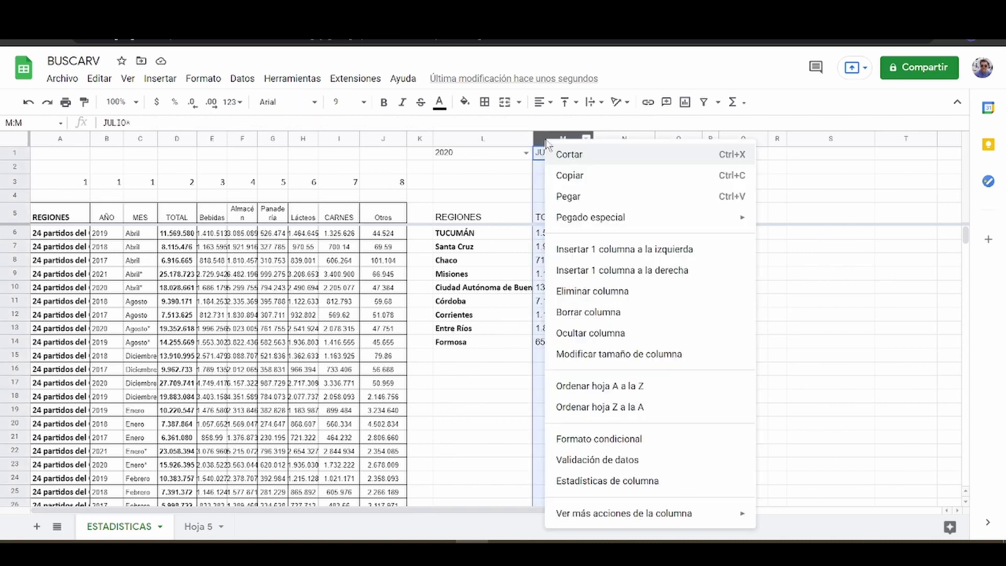
click(572, 251)
click(587, 139)
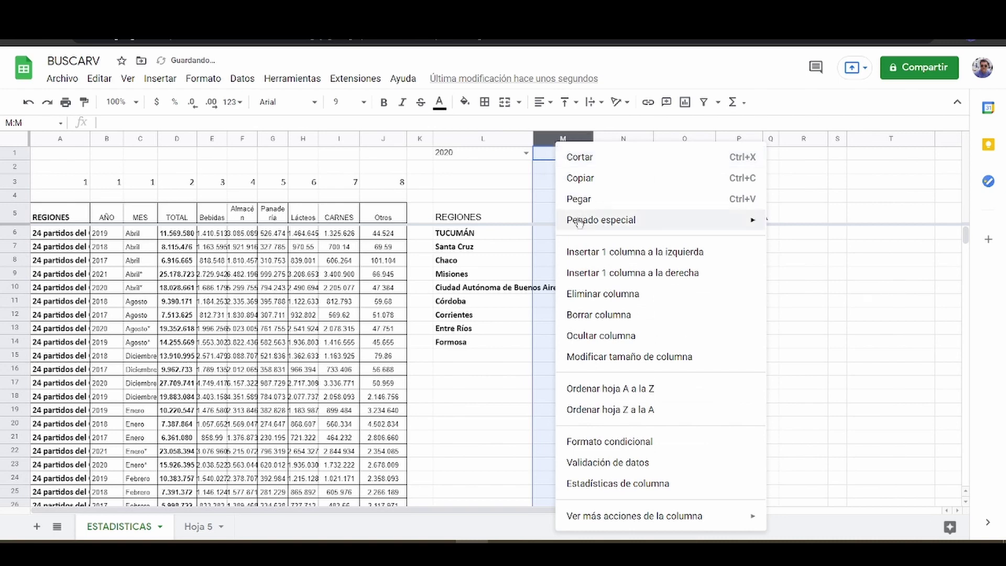
click(575, 250)
Step: Enter the headings AÑO in M5 and MES in N5
click(557, 217)
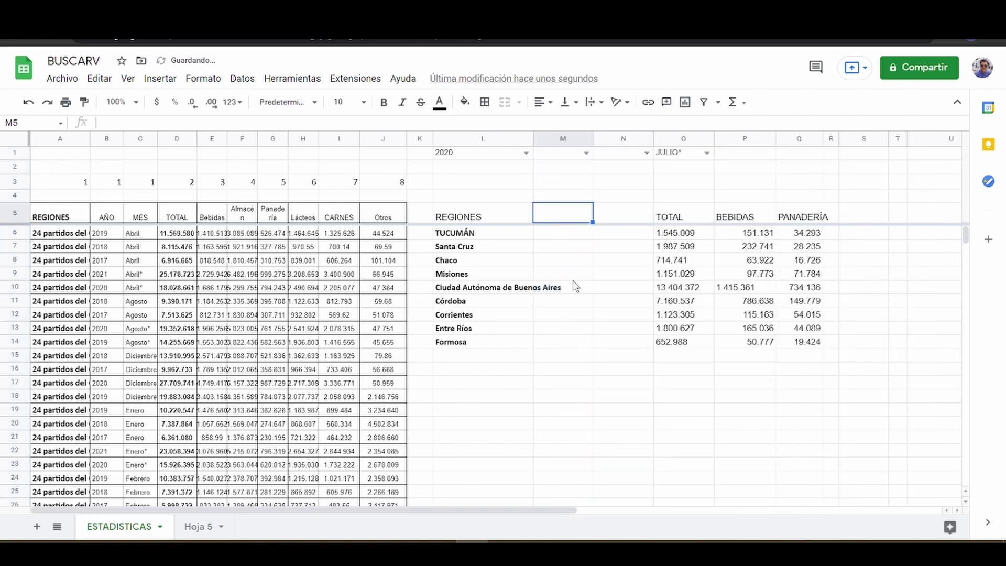
text(A)
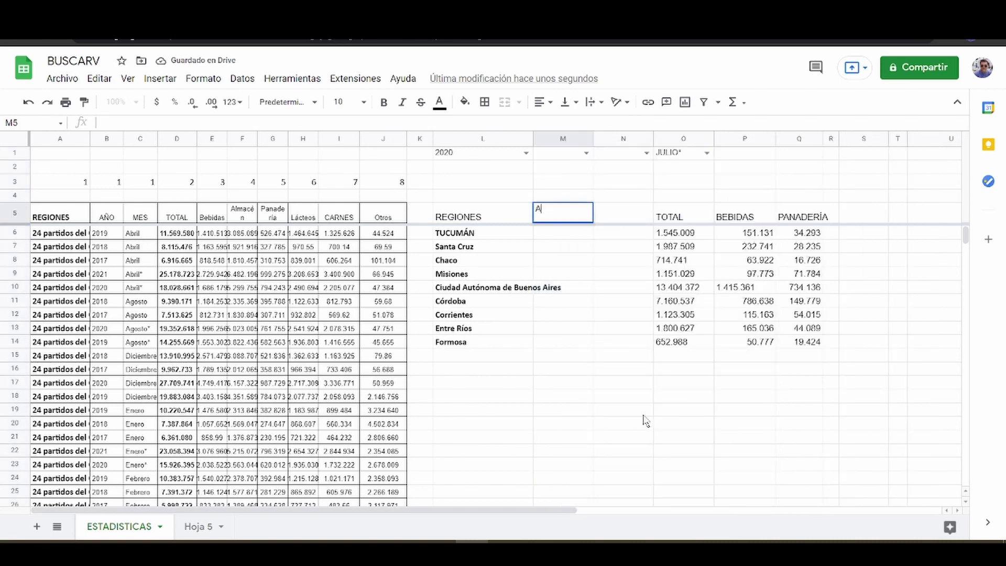
text(ÑO)
key(Tab)
text(MES)
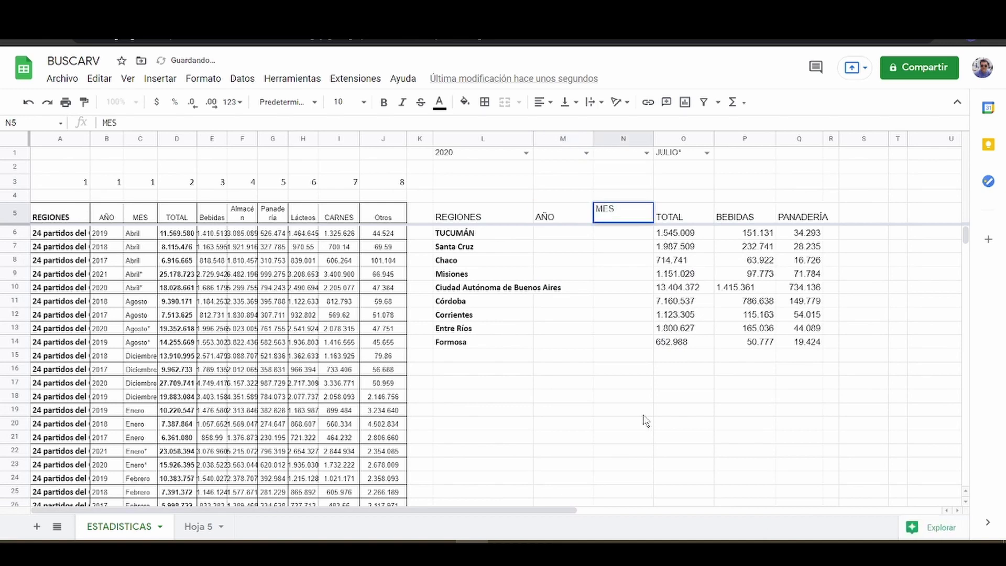
key(Return)
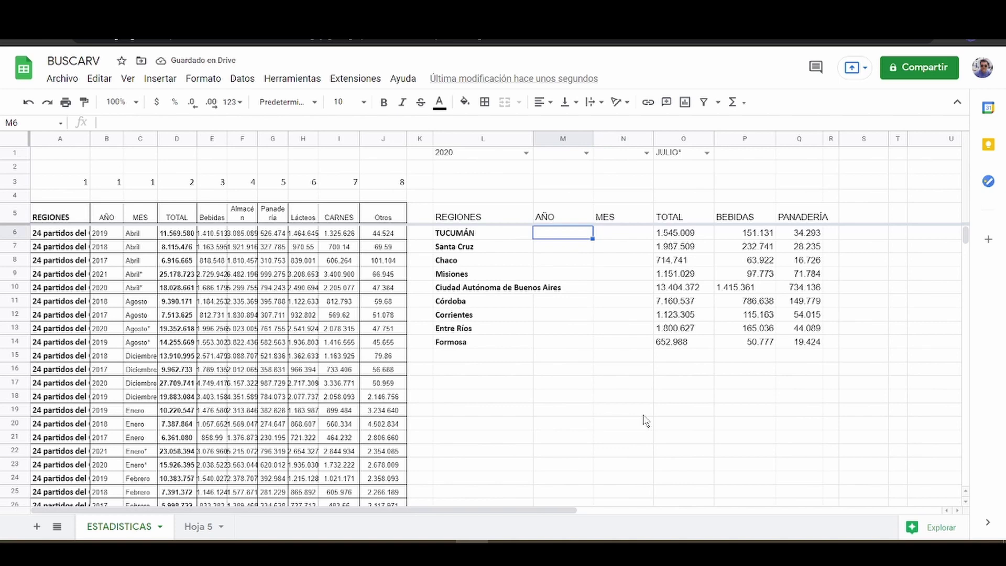
Step: Enter the years 2020, 2021, 2017, 2017 and 2018 in M6:M10 of the AÑO column
text(2020)
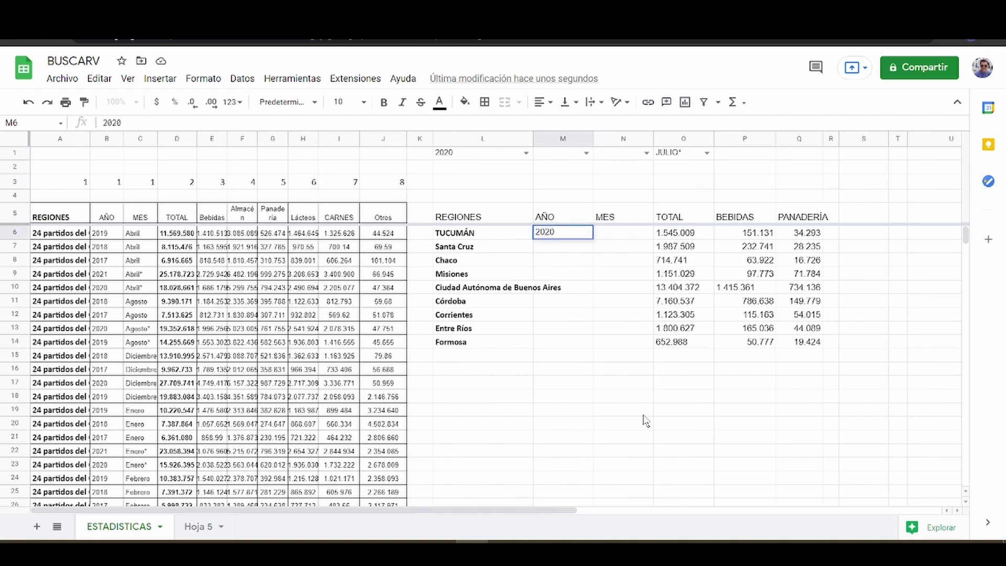
key(Return)
text(2021)
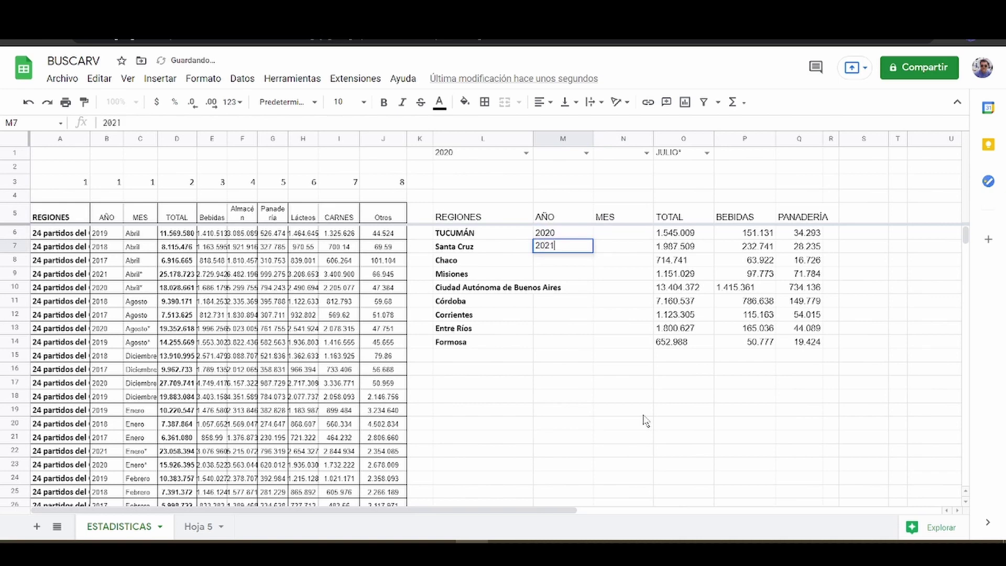
key(Return)
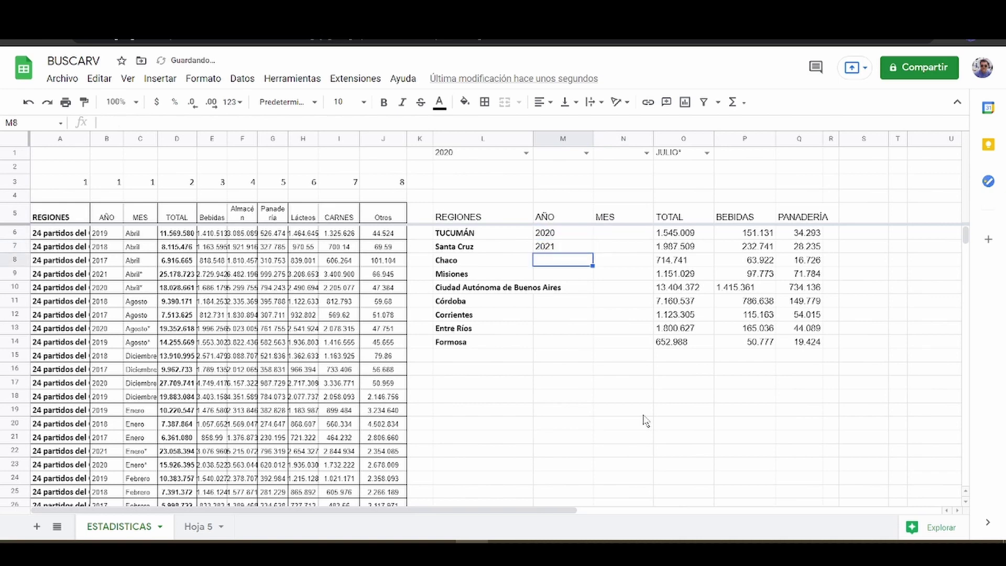
text(2017)
key(Return)
text(201)
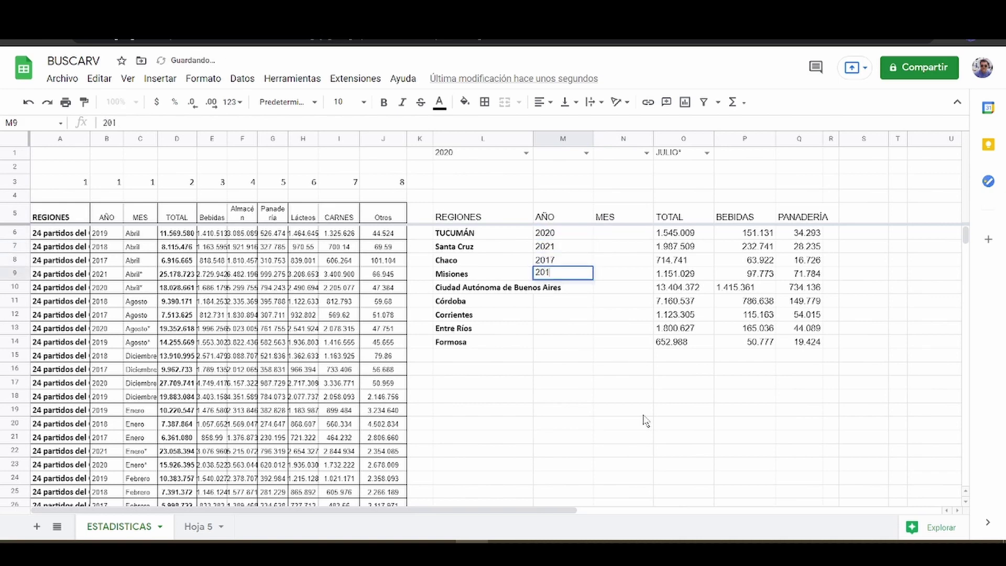
text(7)
key(Return)
text(2018)
key(Return)
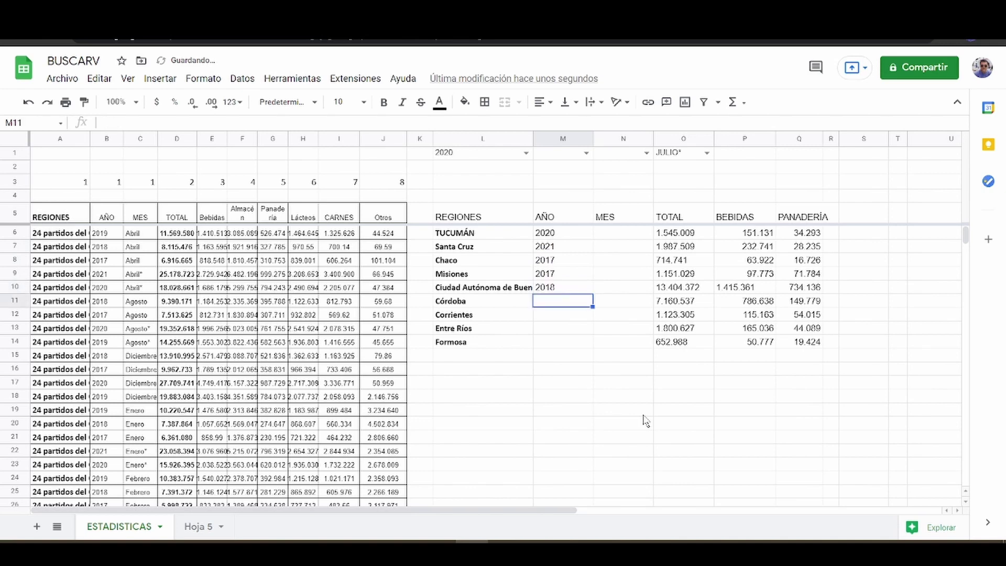
Step: Enter the years 2018, 2019, 2020 and 2017 in M11:M14 of the AÑO column
text(2018)
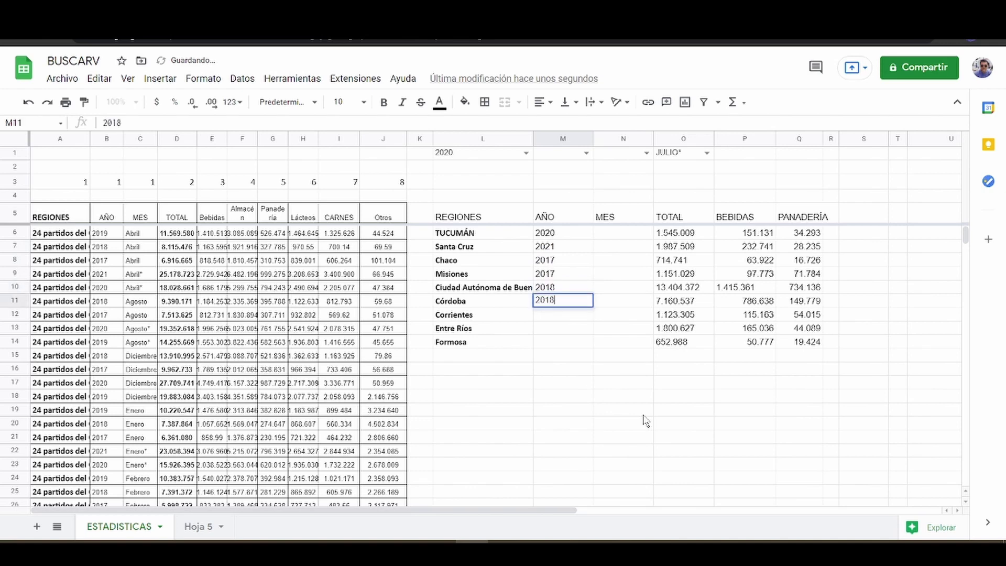
key(Return)
text(2019)
key(Return)
text(20)
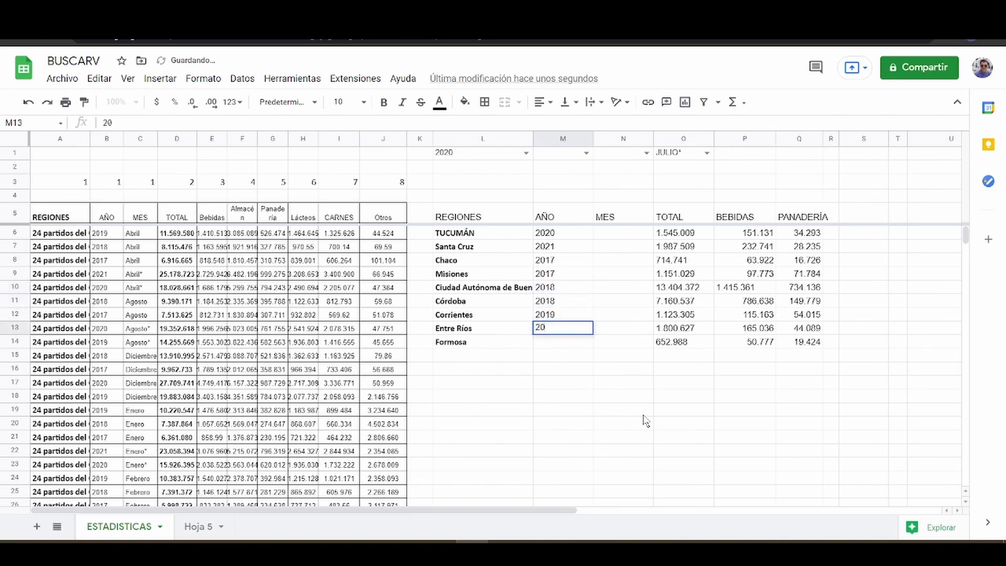
text(20)
key(Return)
text(20)
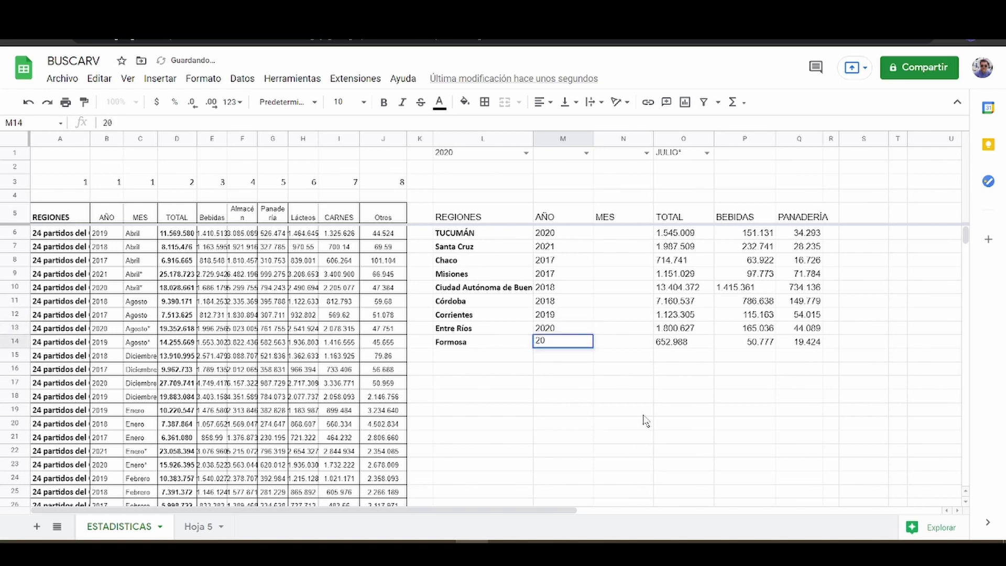
text(17)
key(Return)
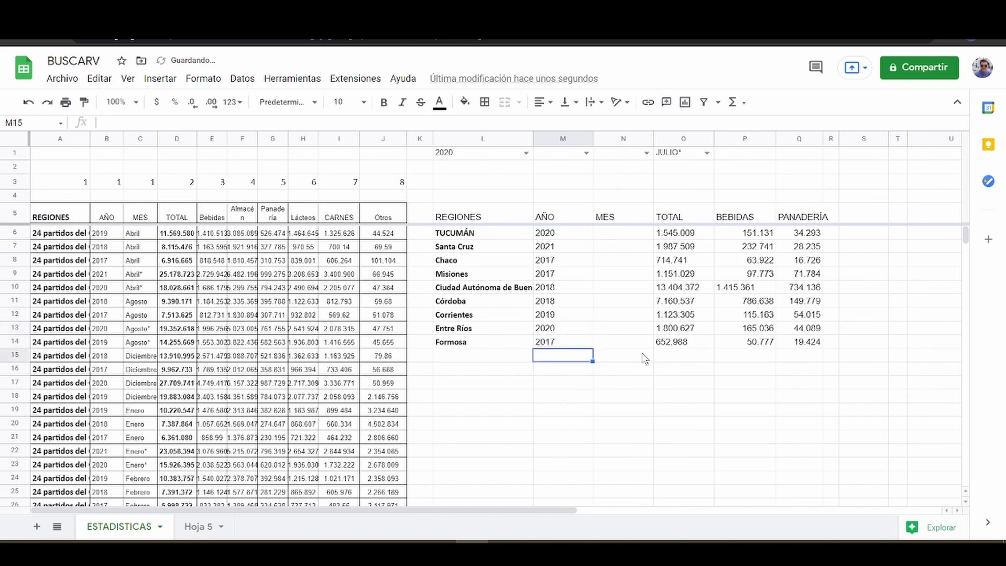
Step: Enter the months MAYO, JUNIO, JULIO and JUNIO in N6:N9 of the MES column
click(606, 239)
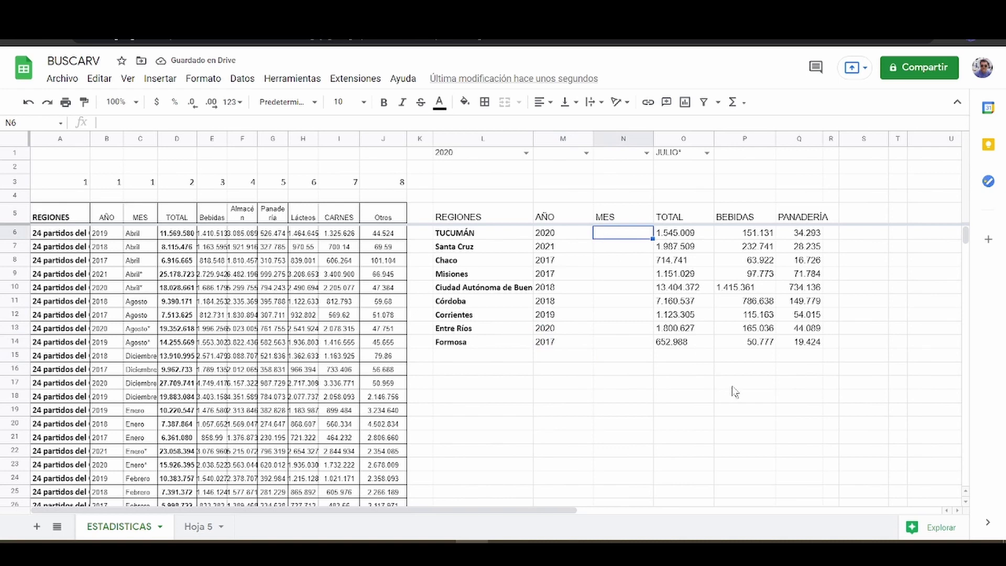
text(MAY)
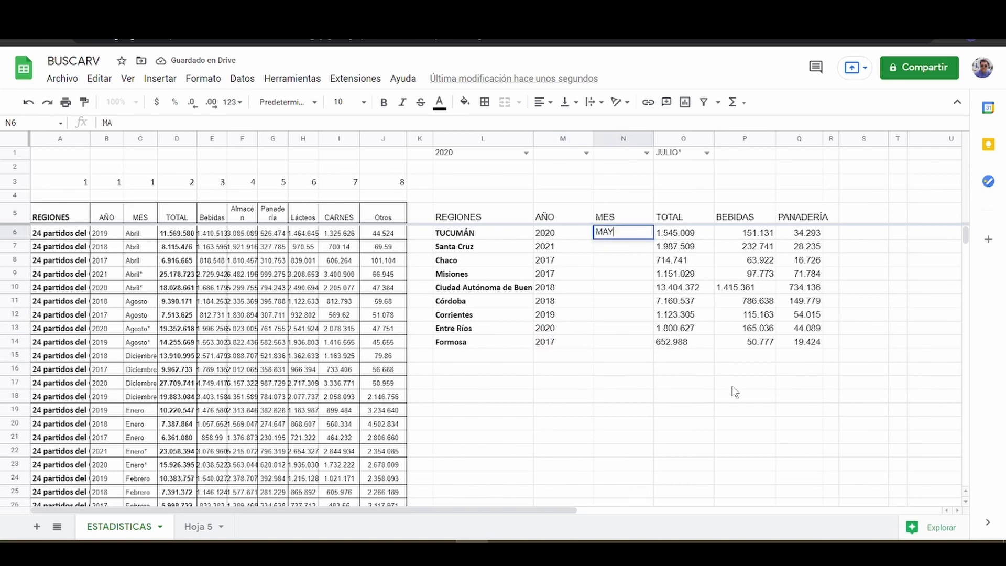
text(O)
key(Return)
text(JUNIO)
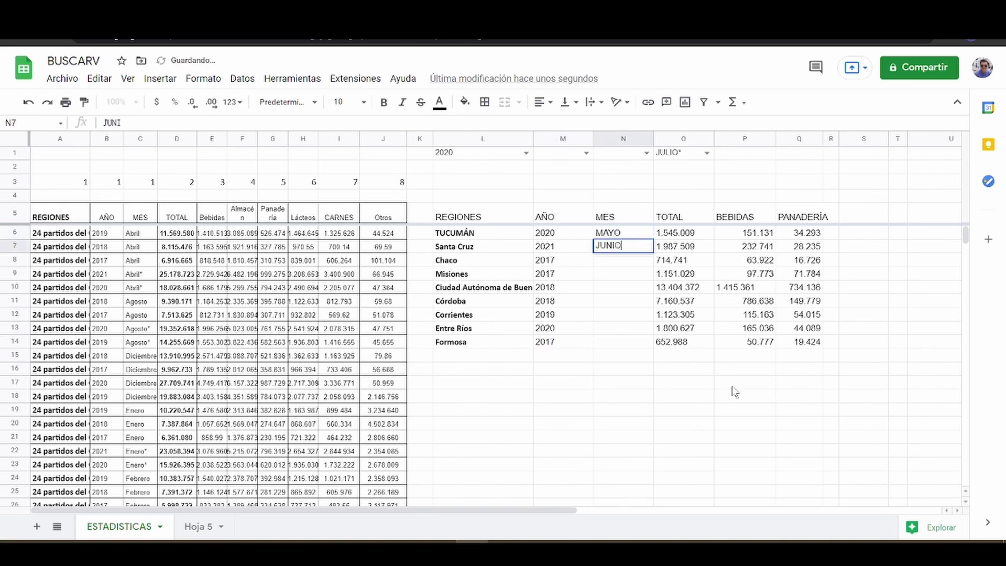
key(Return)
text(JULIO)
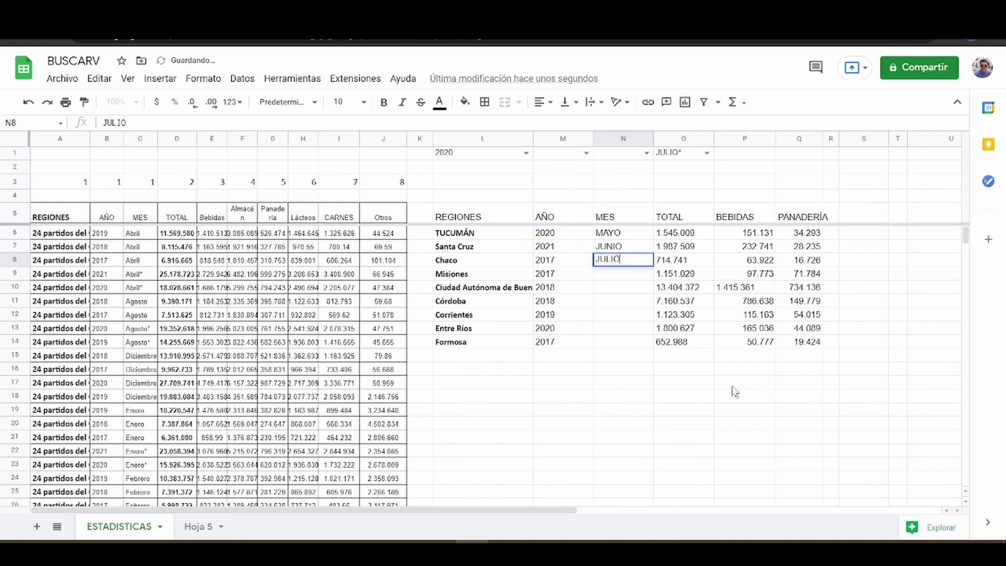
key(Return)
text(JUNO)
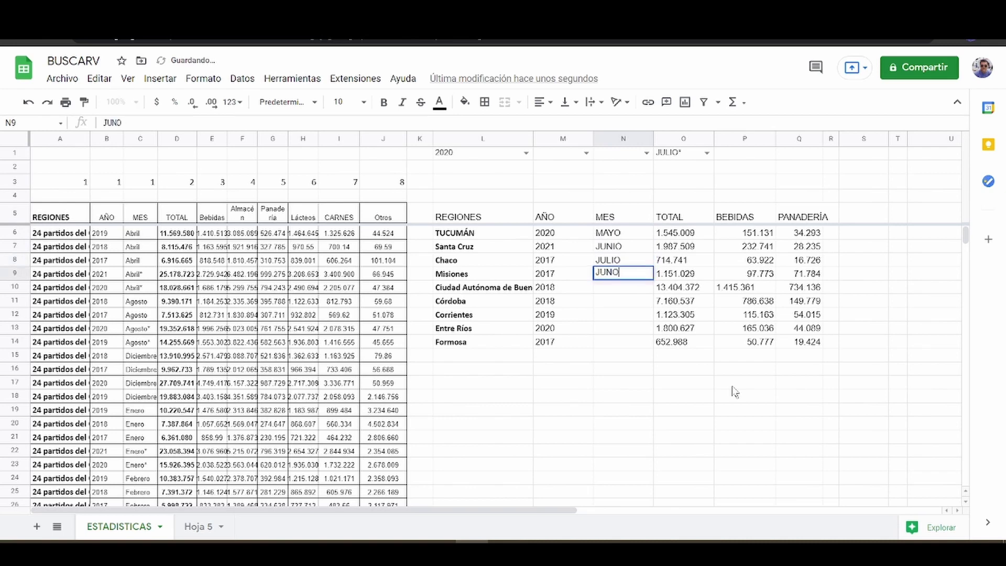
key(Return)
key(Up)
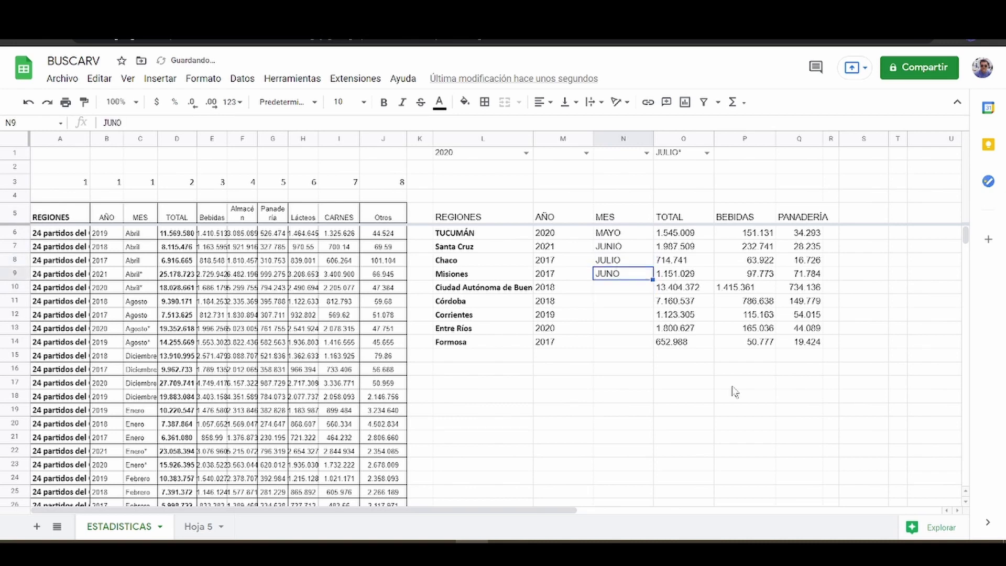
text(JUNIO)
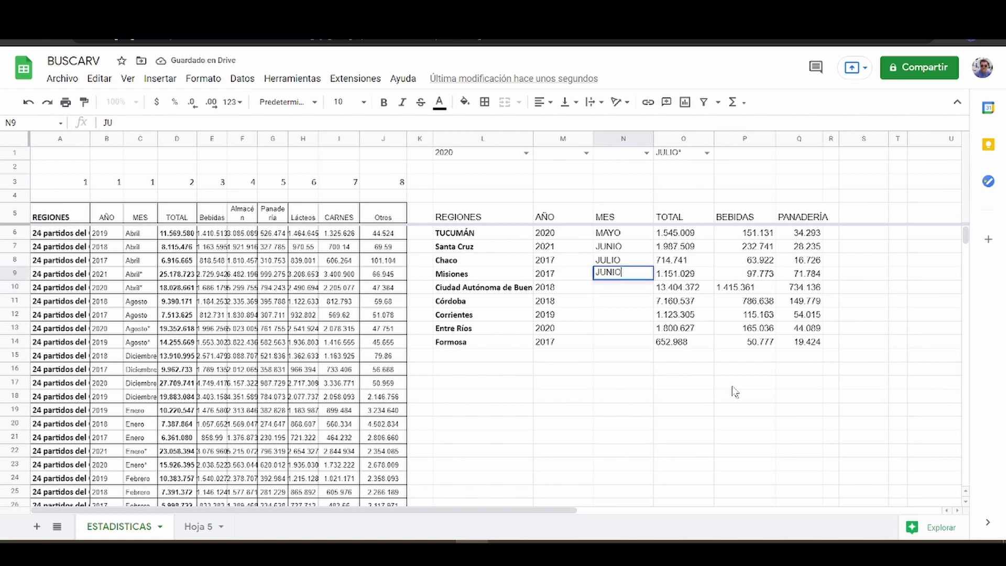
key(Return)
Step: Enter the months ENERO, FEBRERO, FEBRERO, ABRIL and ABRIL in N10:N14 of the MES column
text(ENERO)
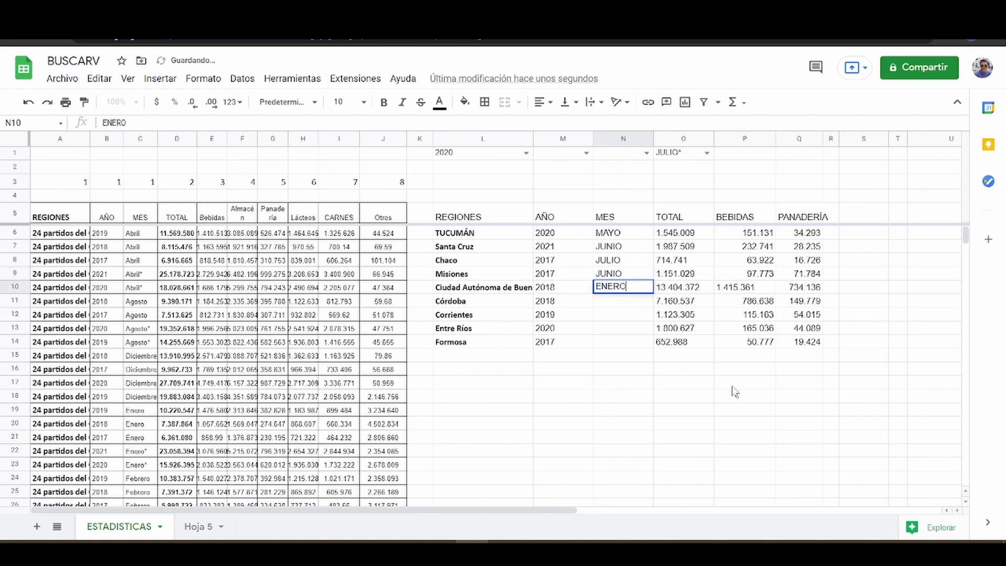
key(Return)
text(FEBRERO)
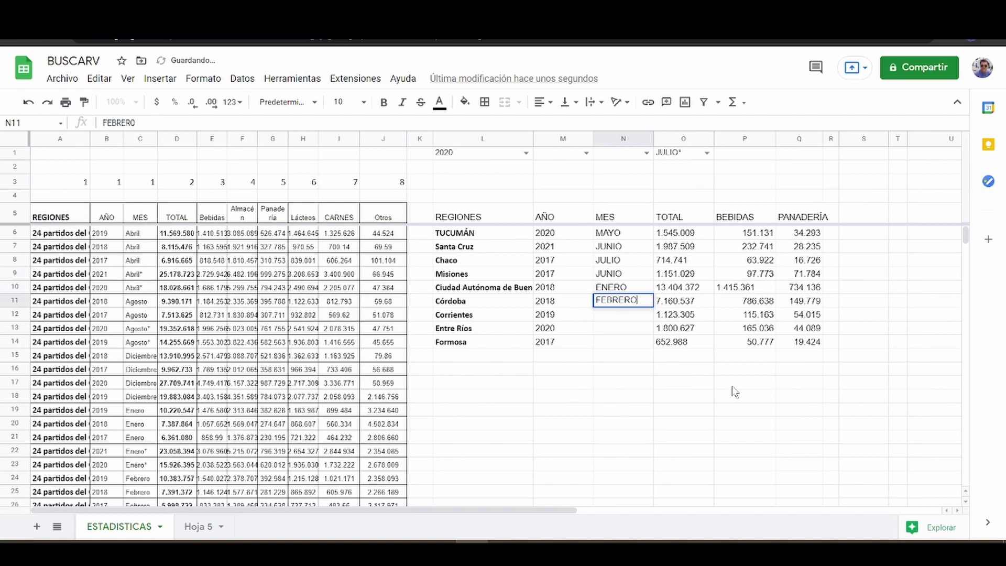
key(Return)
text(FER)
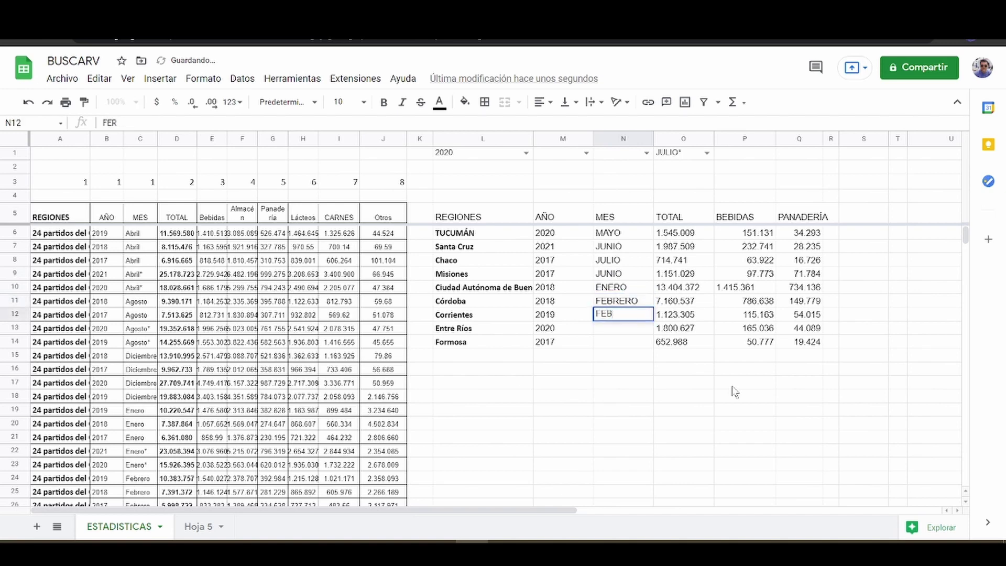
text(RERO)
key(Return)
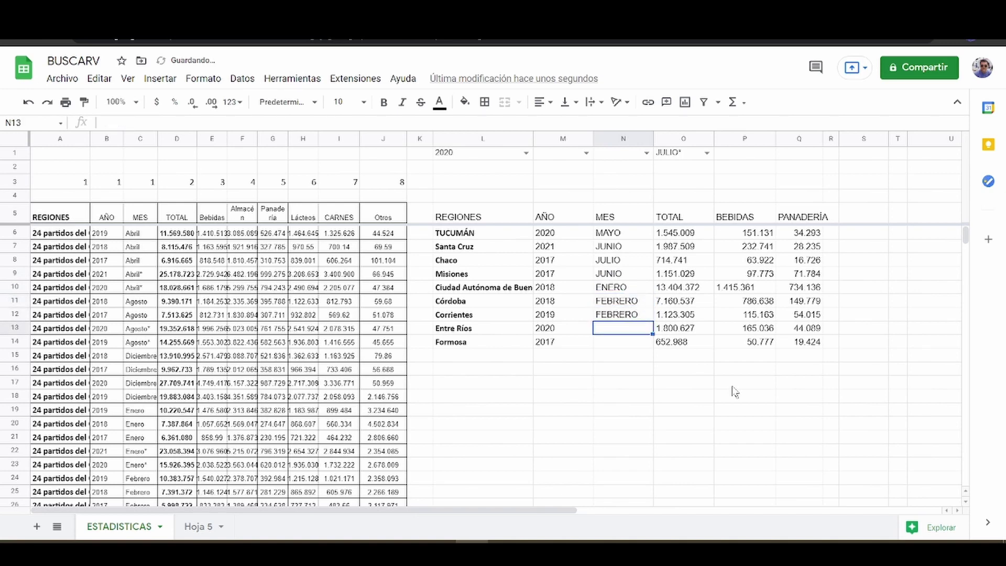
text(ABRIL)
key(Return)
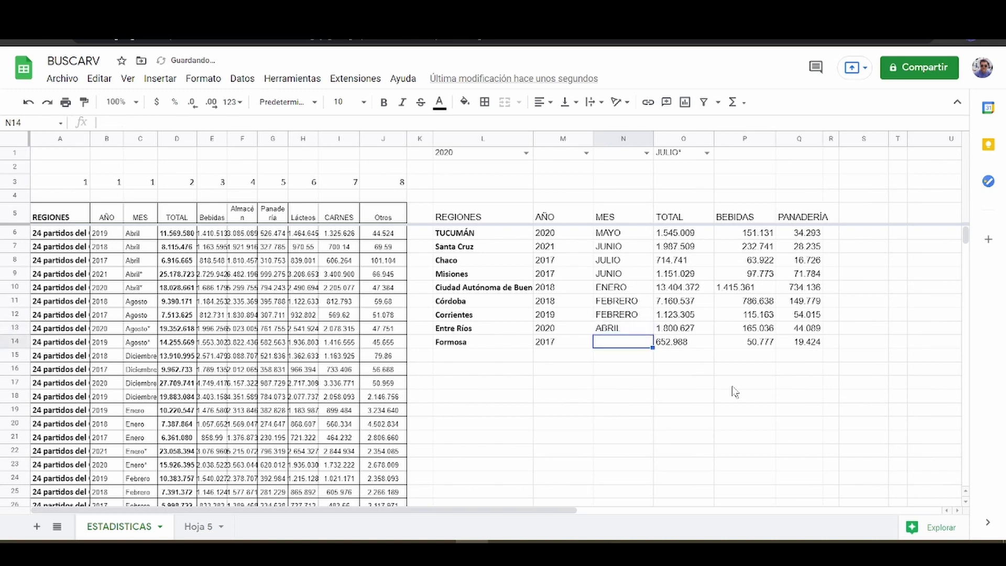
text(ABRIL)
key(Return)
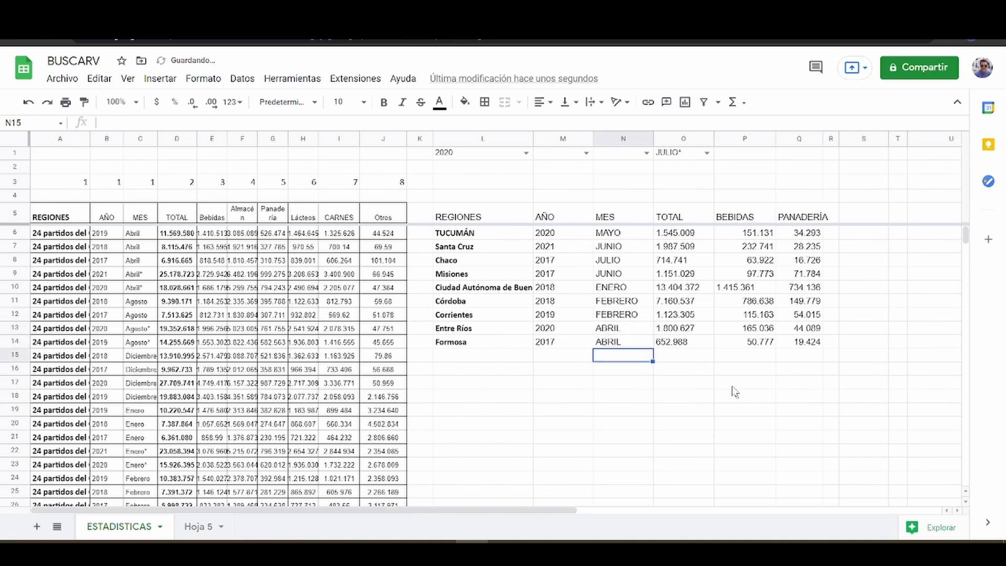
Step: Inspect the lookup formula in O6 and choose 2018 as the year in L1
click(670, 242)
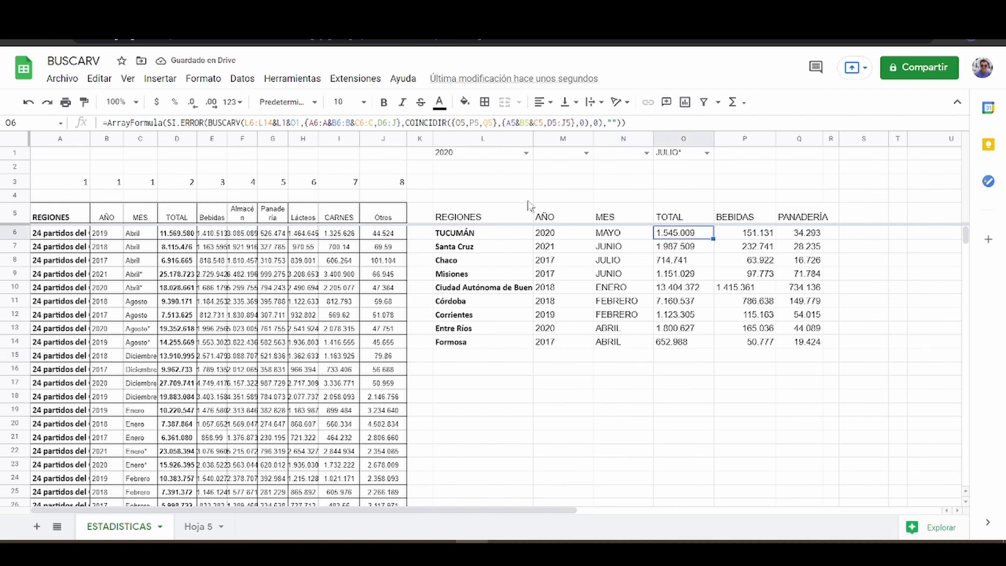
click(526, 153)
click(475, 184)
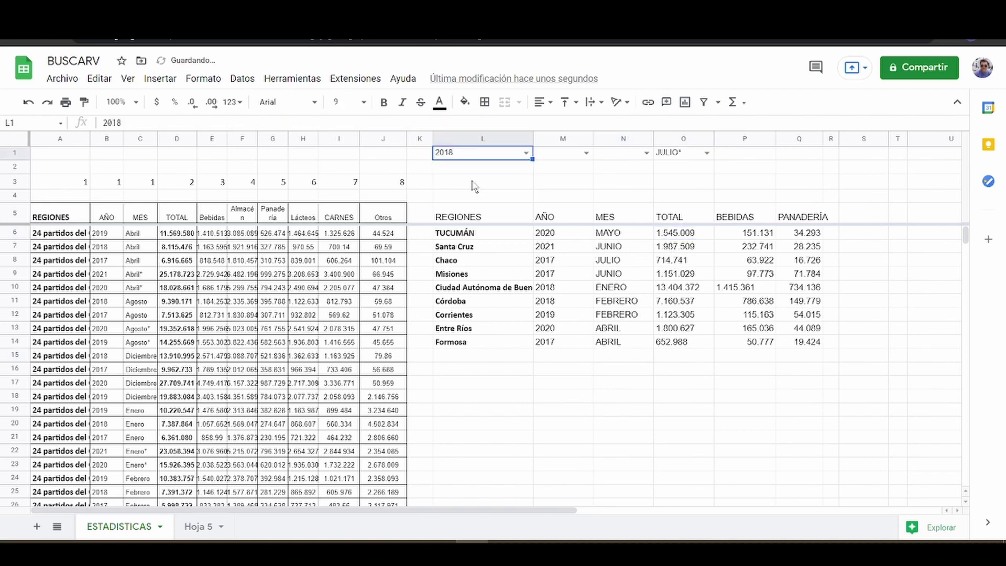
Step: In the O6 formula, replace the year reference L1 in the BUSCARV search key with M6:M14
click(670, 235)
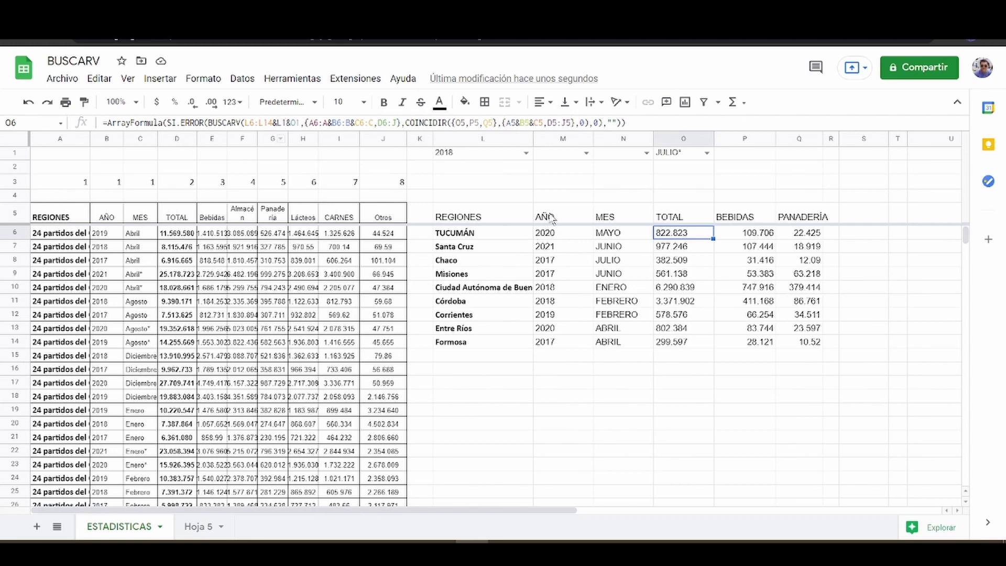
click(282, 123)
key(BackSpace)
text(M)
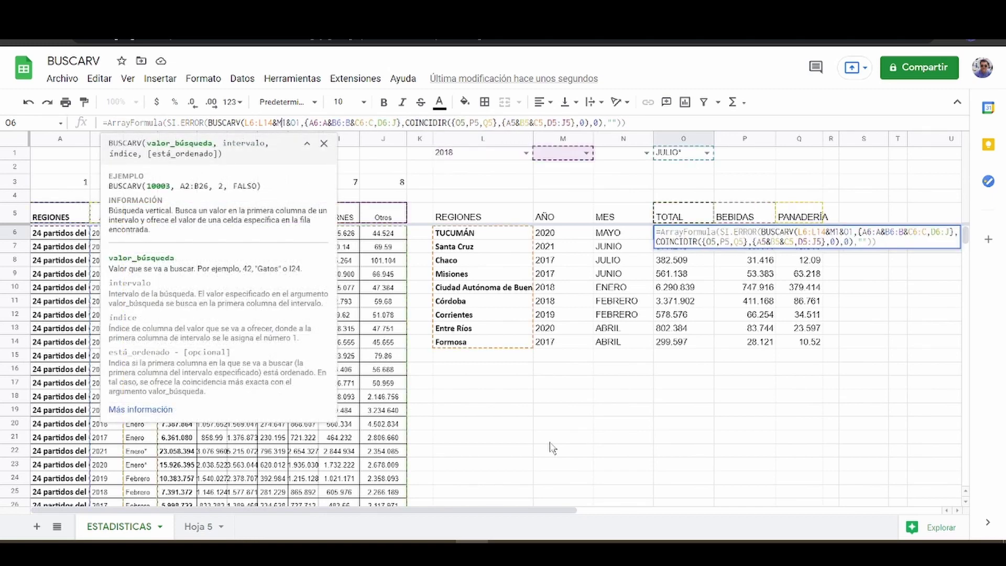
text(6)
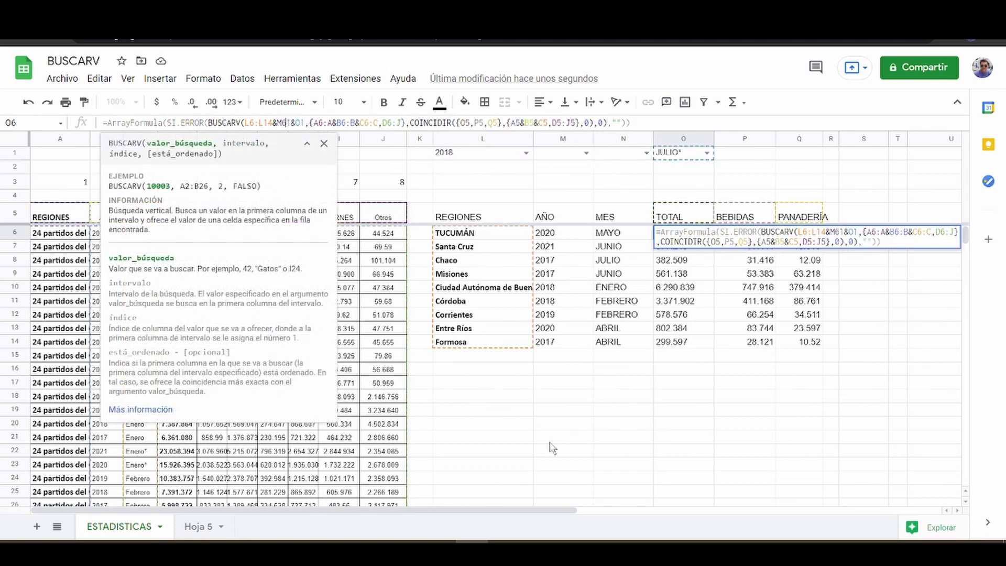
text(:M1)
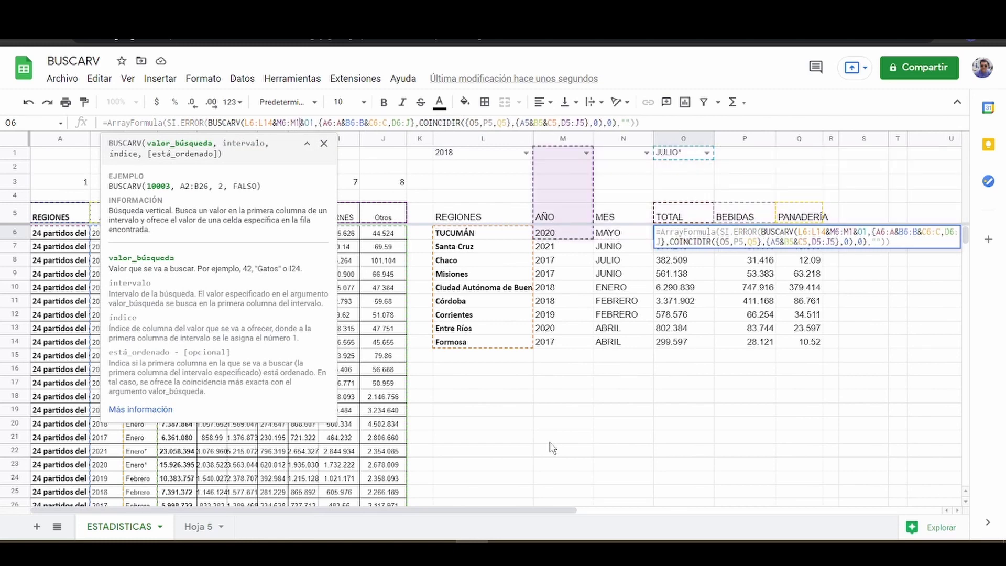
text(4)
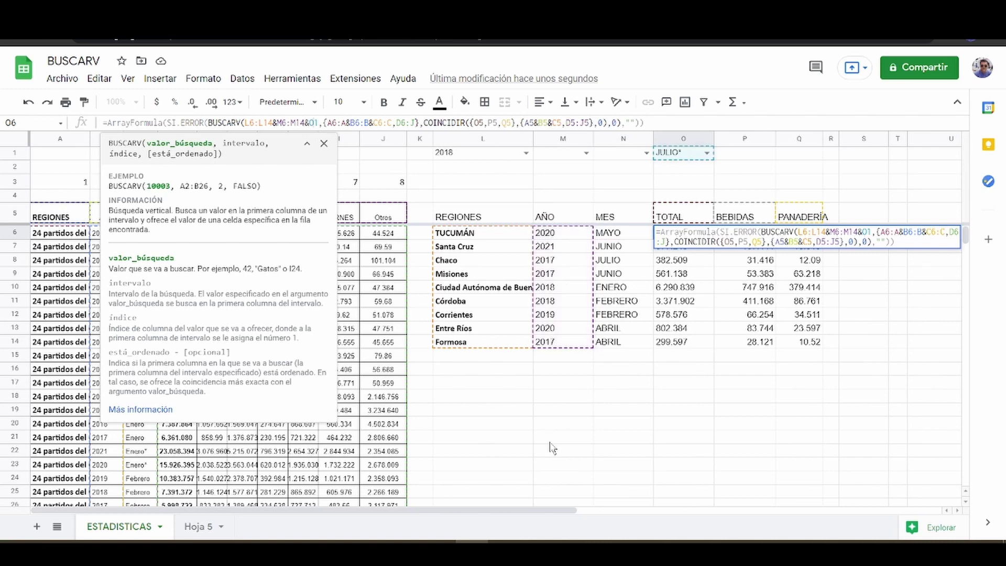
Step: Replace the month reference O1 in the BUSCARV search key with N6:N14 and apply the formula
key(BackSpace)
key(BackSpace)
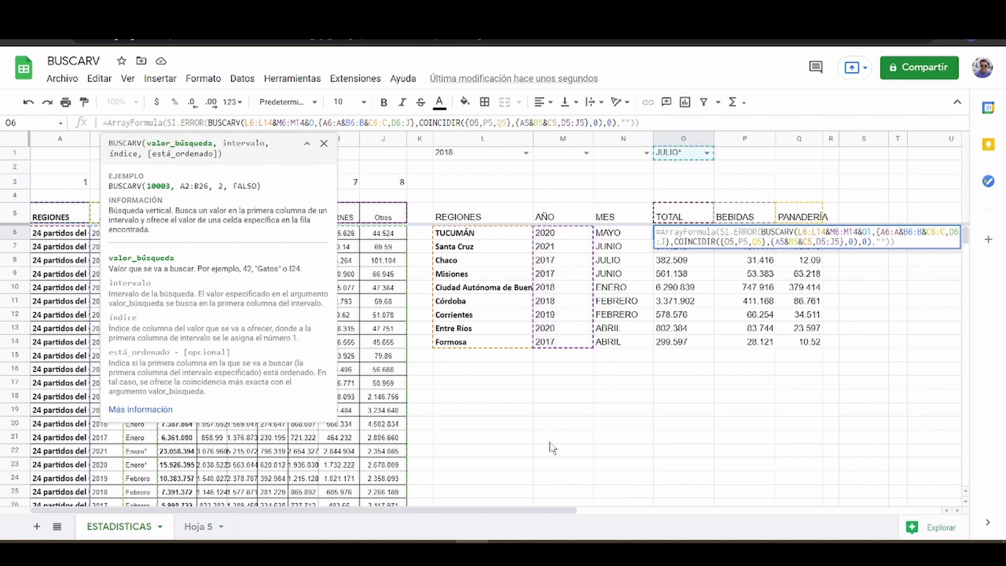
text(N6)
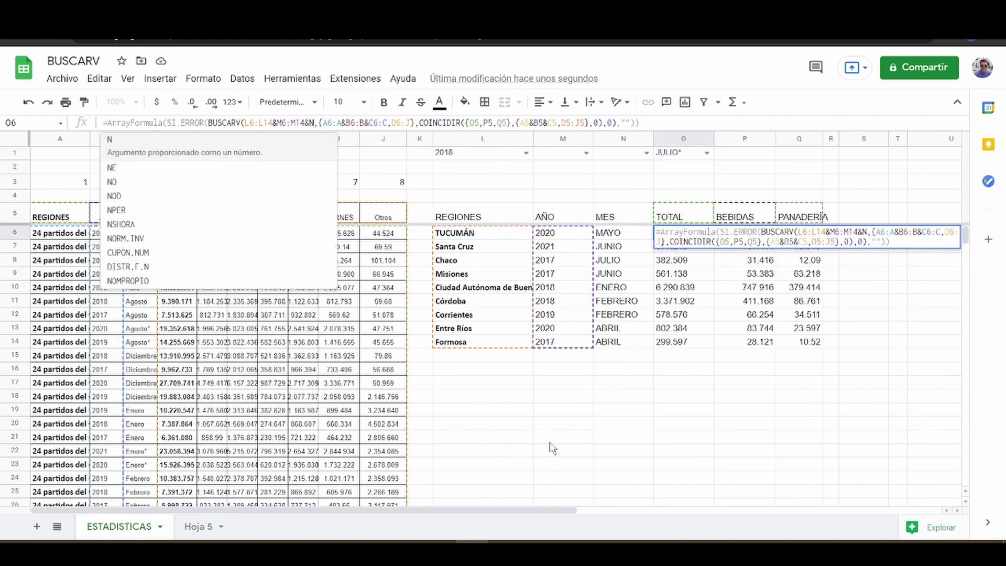
text(N14)
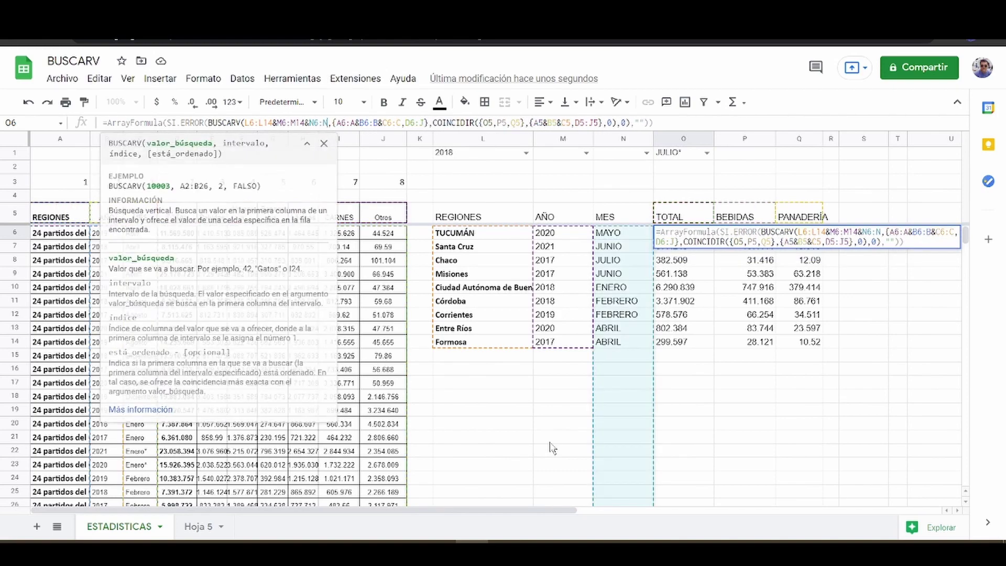
key(Return)
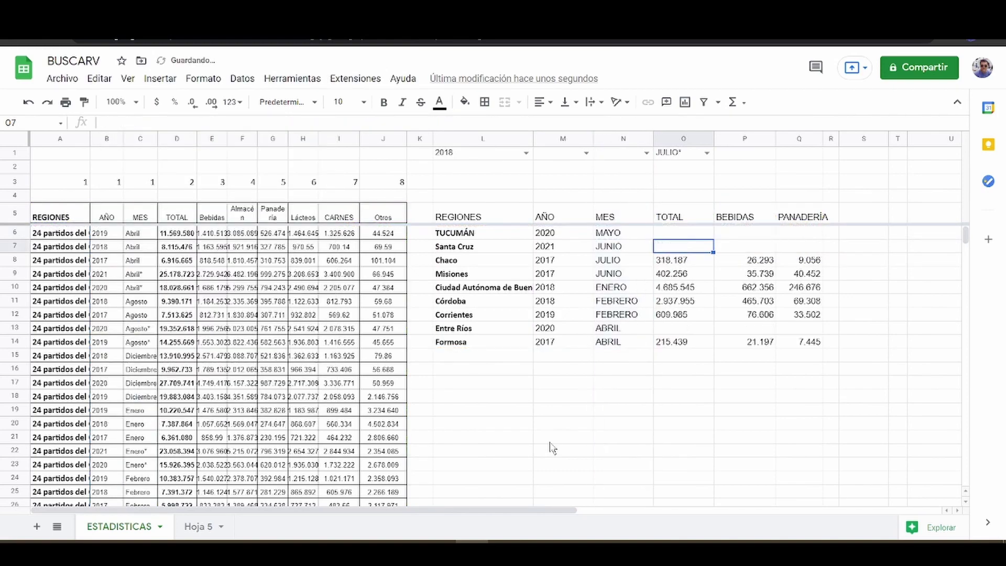
Step: Change the MES value for TUCUMÁN in N6 to MAYO*
key(Up)
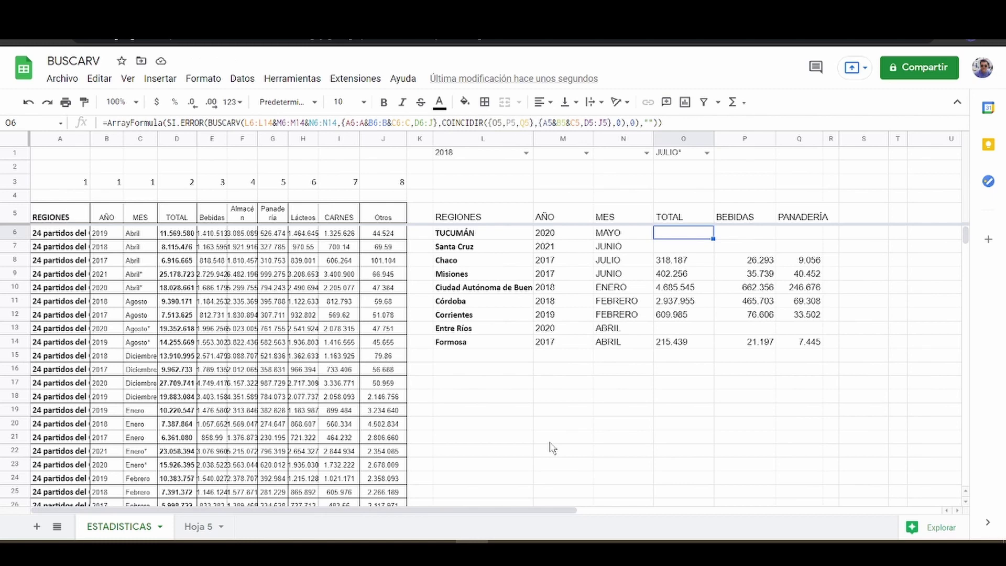
key(Left)
key(Return)
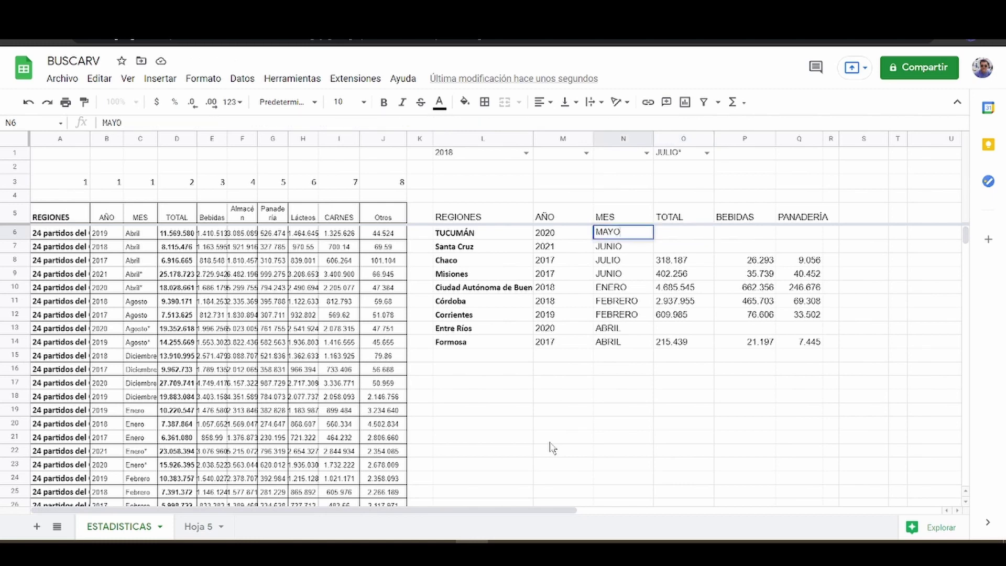
key(Return)
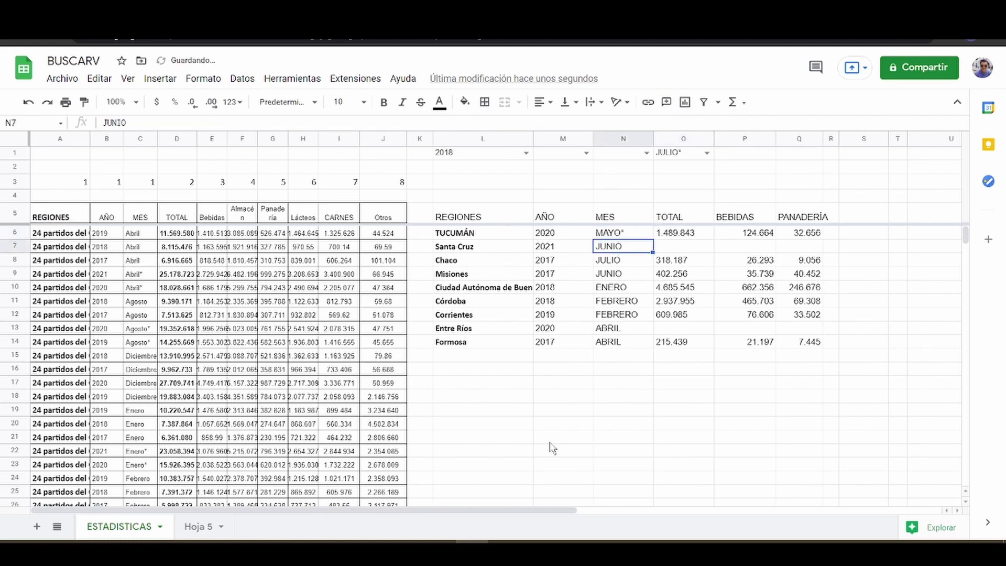
Step: Try JUNIO* as the MES value for Santa Cruz in N7
key(Return)
text(*)
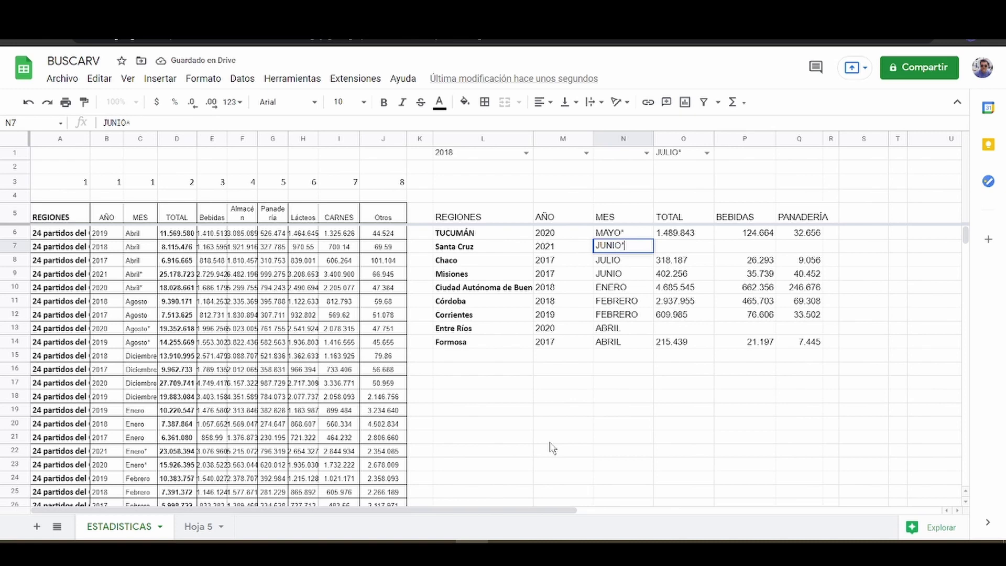
key(Return)
key(Up)
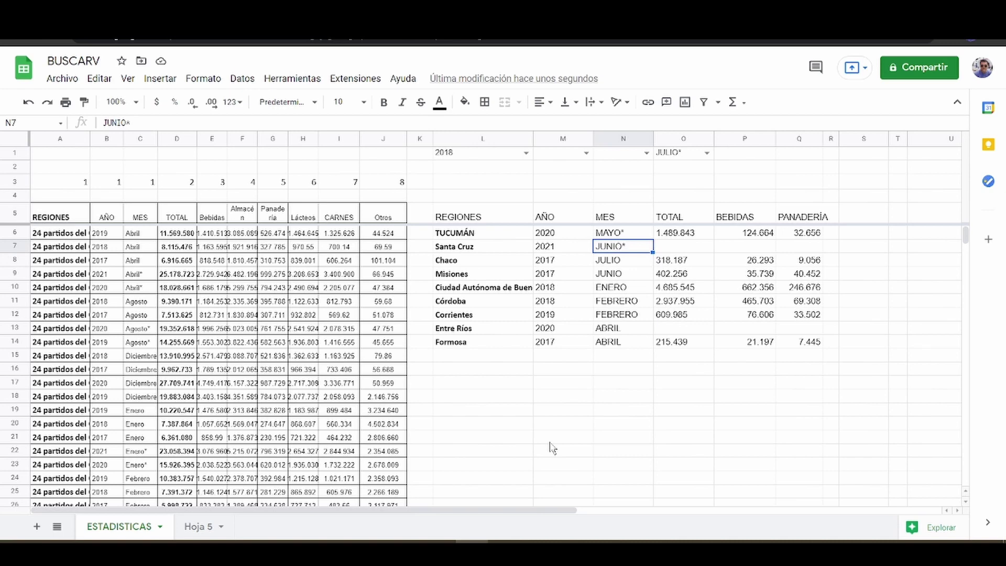
Step: Enter ABRIL* as the MES value for Santa Cruz in N7
text(ABRIL)
key(Return)
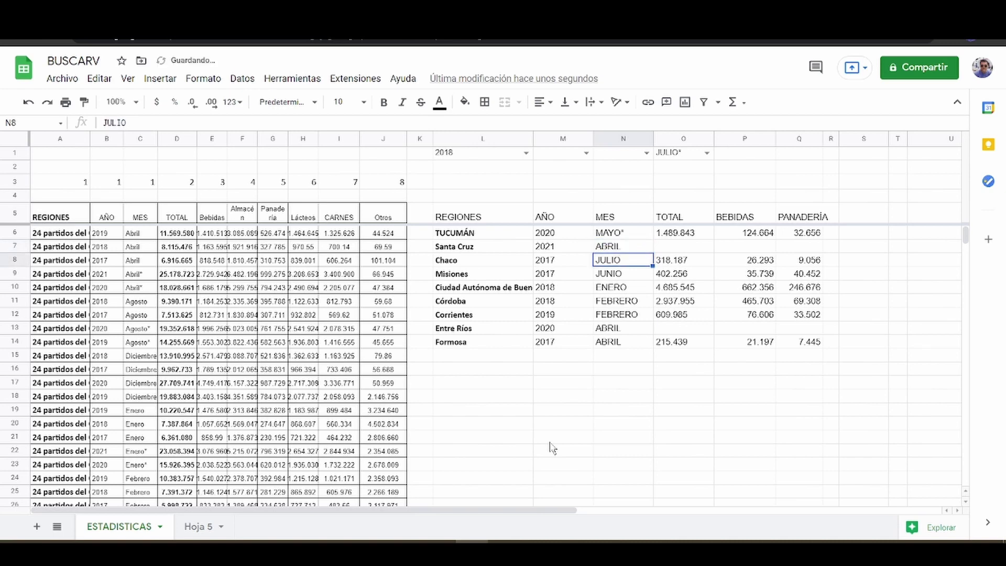
key(Up)
key(F2)
text(*)
key(Return)
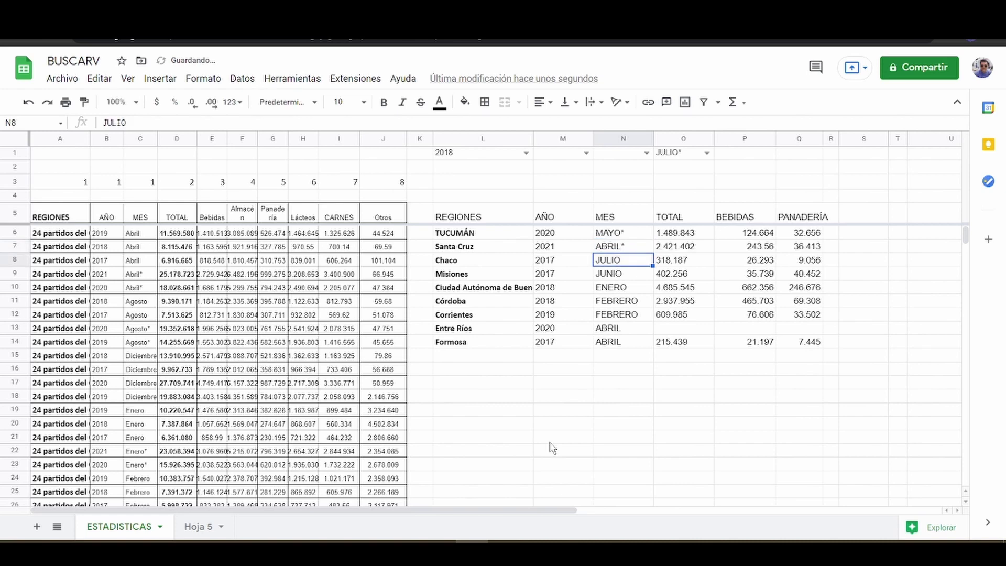
Step: Add an asterisk to the month for Entre Ríos in N13 so it reads ABRIL*
key(Down)
key(Down)
key(Down)
key(Down)
key(Down)
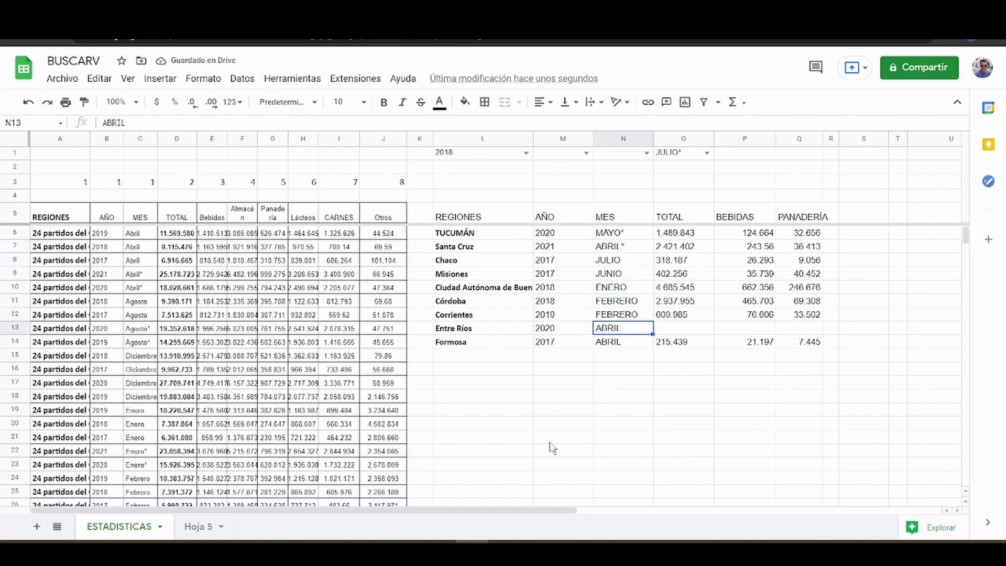
key(F2)
text(*)
key(Return)
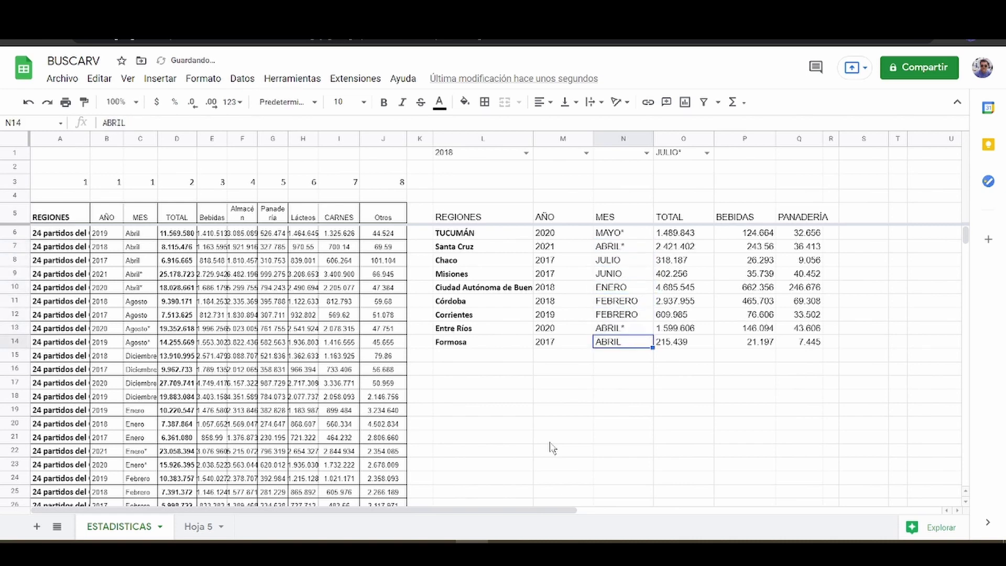
Step: Review the MES entries from N6 down and the lookup formula in O6
key(Up)
key(Up)
key(Up)
key(Up)
key(Up)
key(Up)
key(Up)
key(Up)
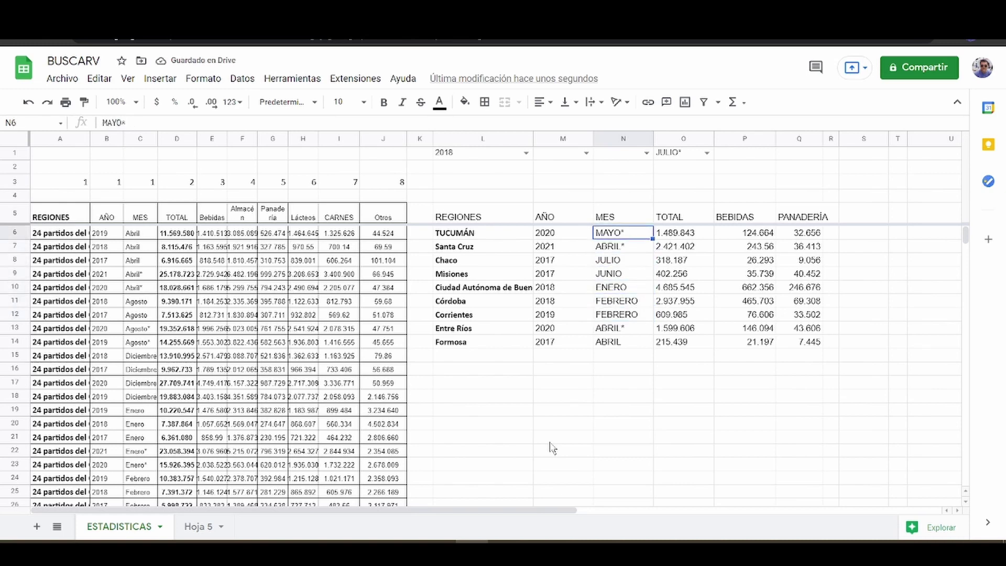
key(Down)
key(Down)
key(Down)
key(Down)
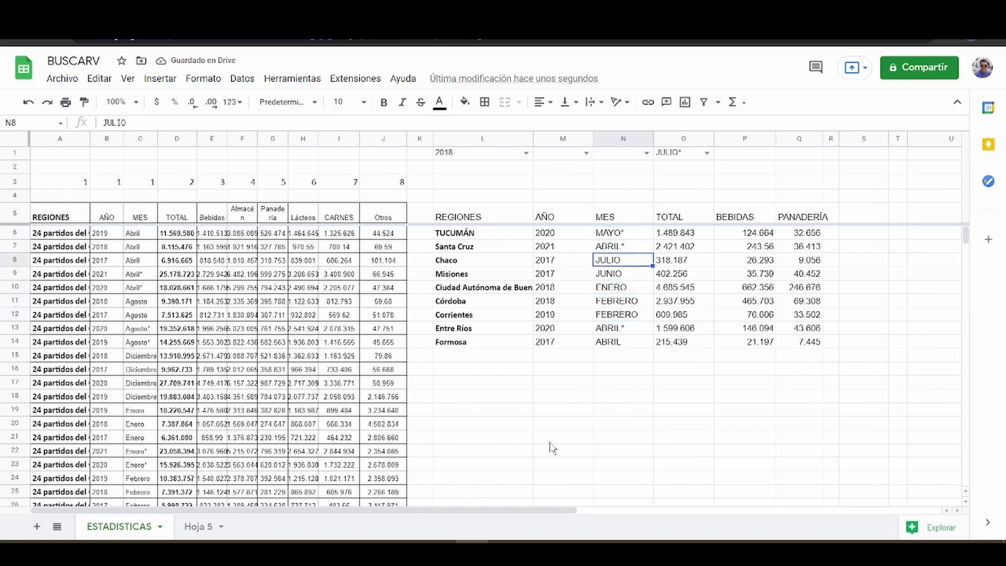
key(Up)
key(Up)
key(Up)
key(Up)
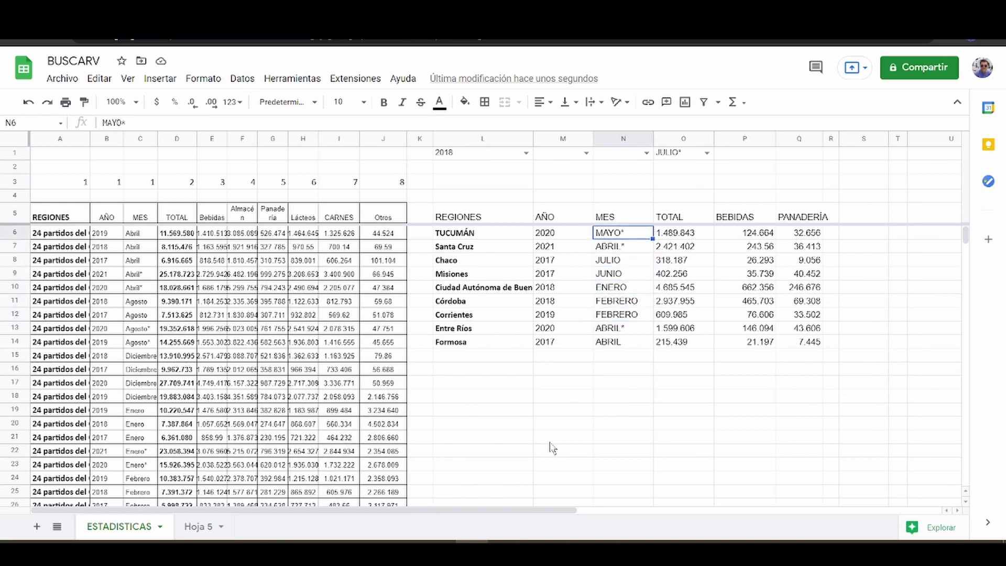
key(Right)
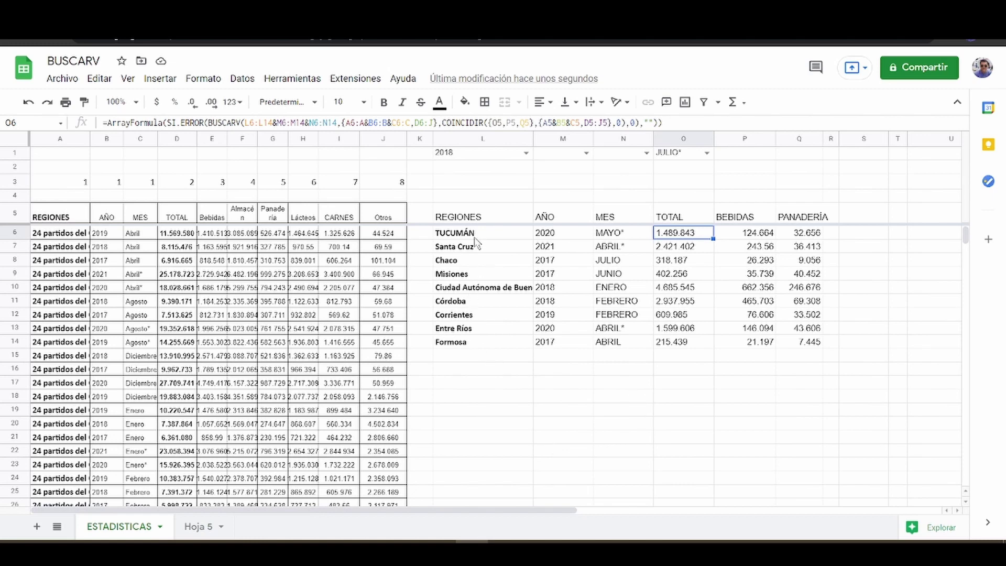
Step: Enter the example formula =COINCIDIR(S1,L6:L14) in S5 to find a region's position in the REGIONES list
click(871, 218)
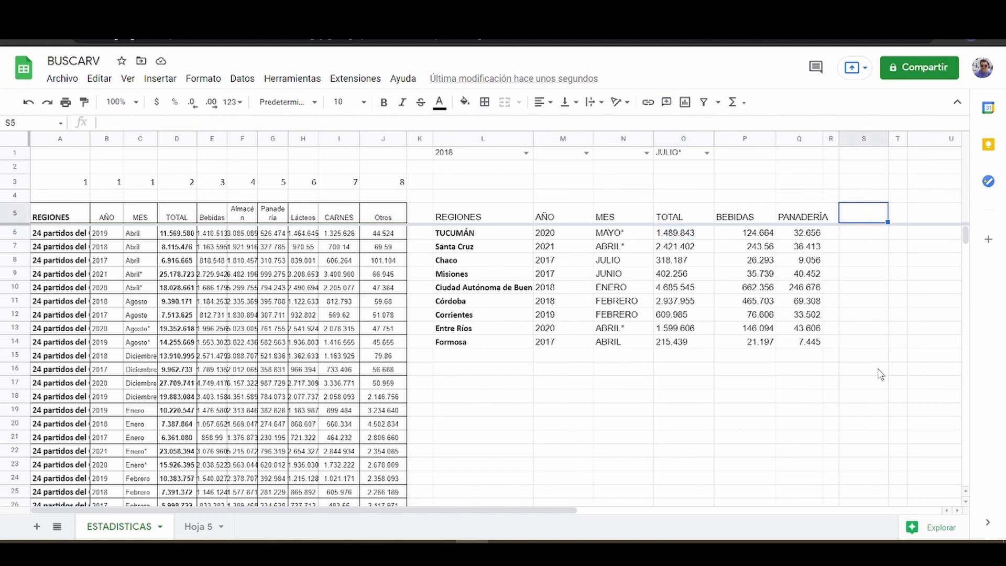
text(=COIN)
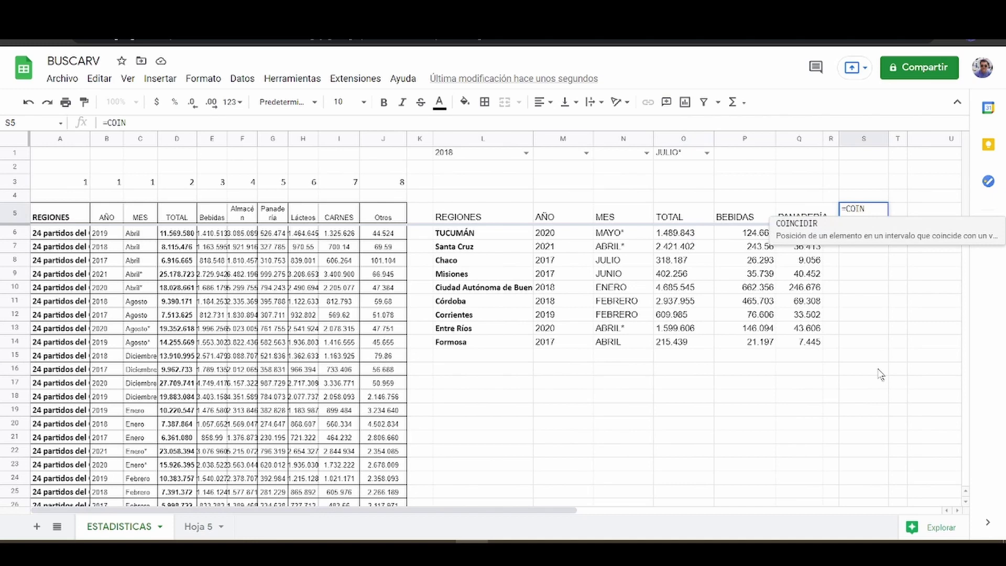
key(Tab)
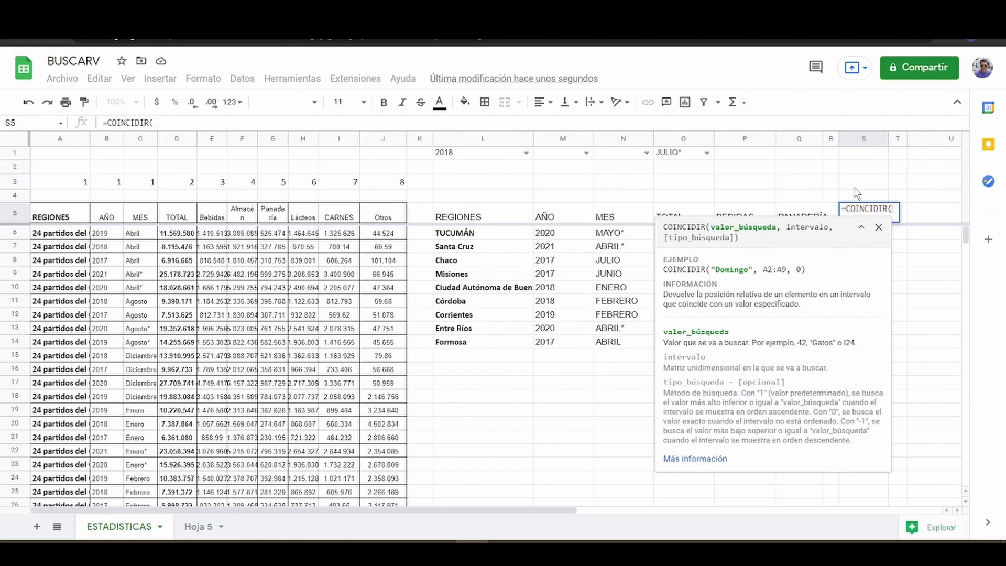
click(858, 156)
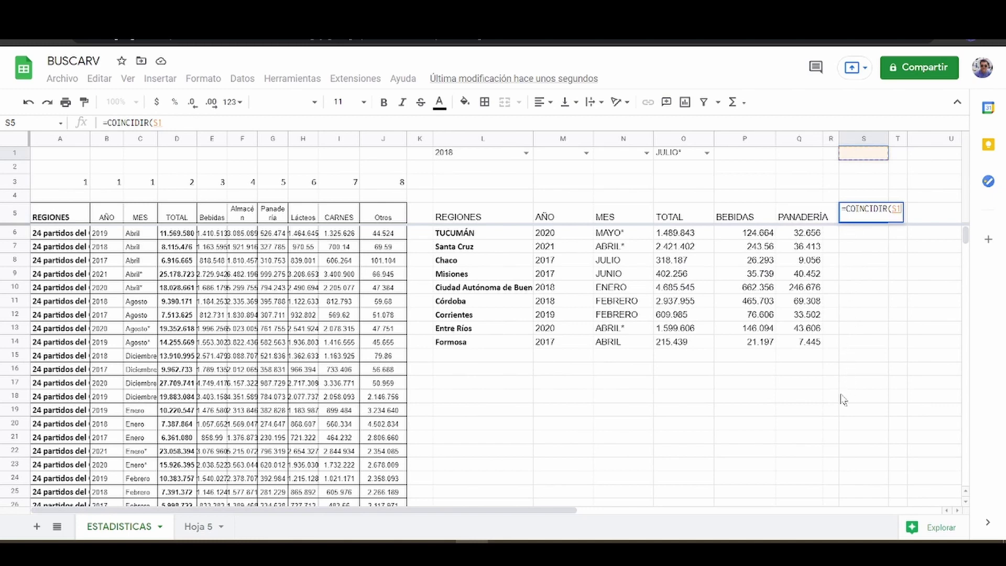
text(,)
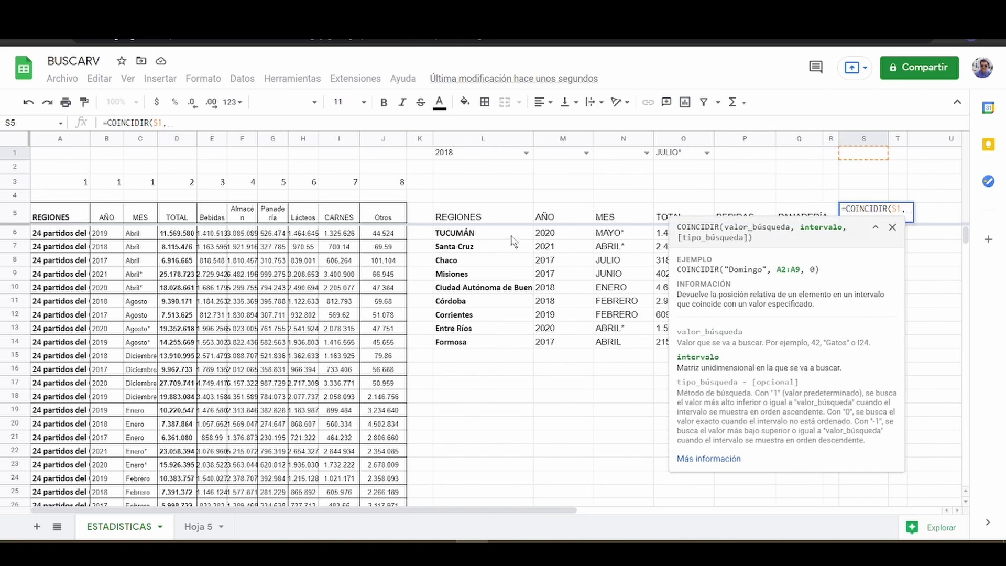
drag(513, 241, 500, 346)
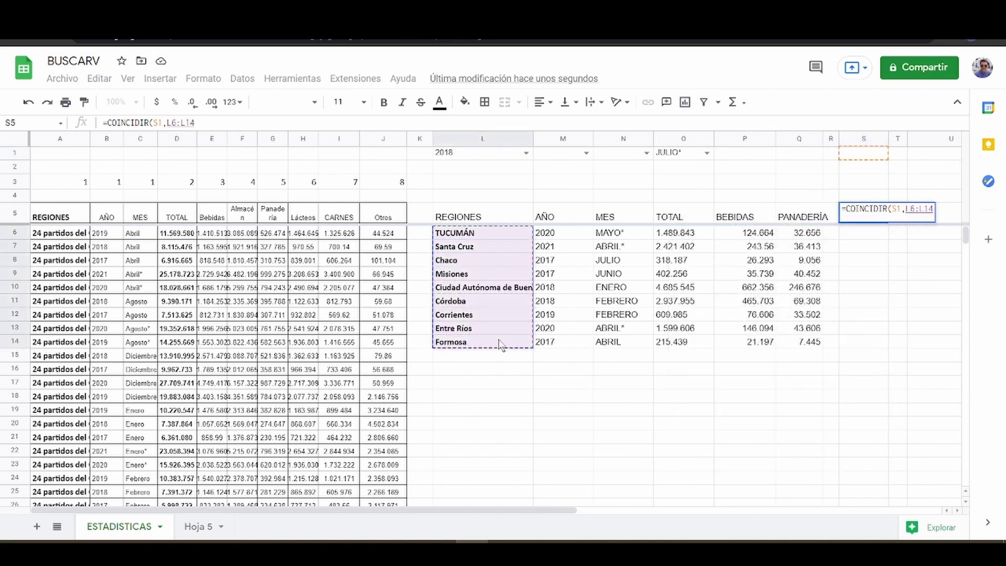
key(Return)
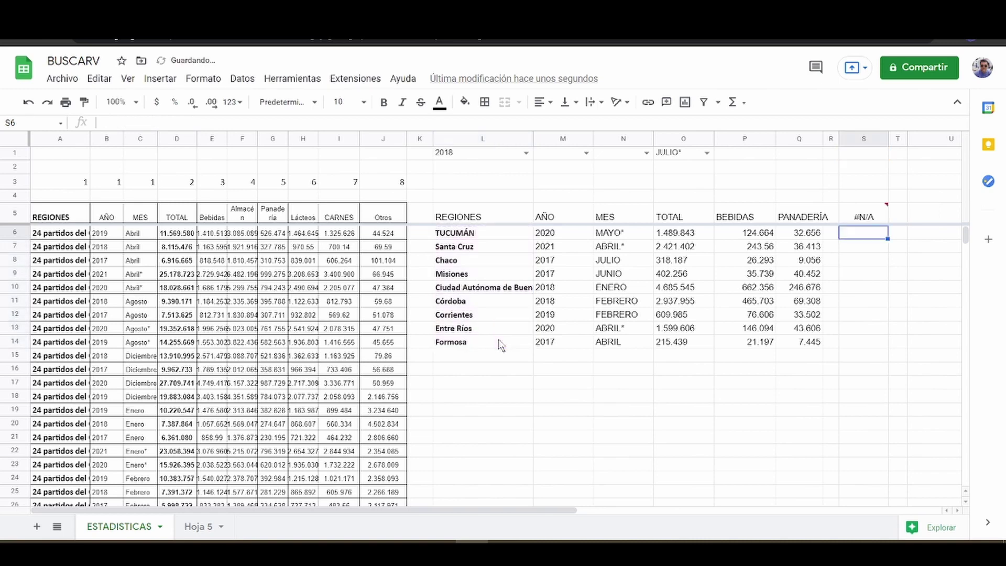
key(Up)
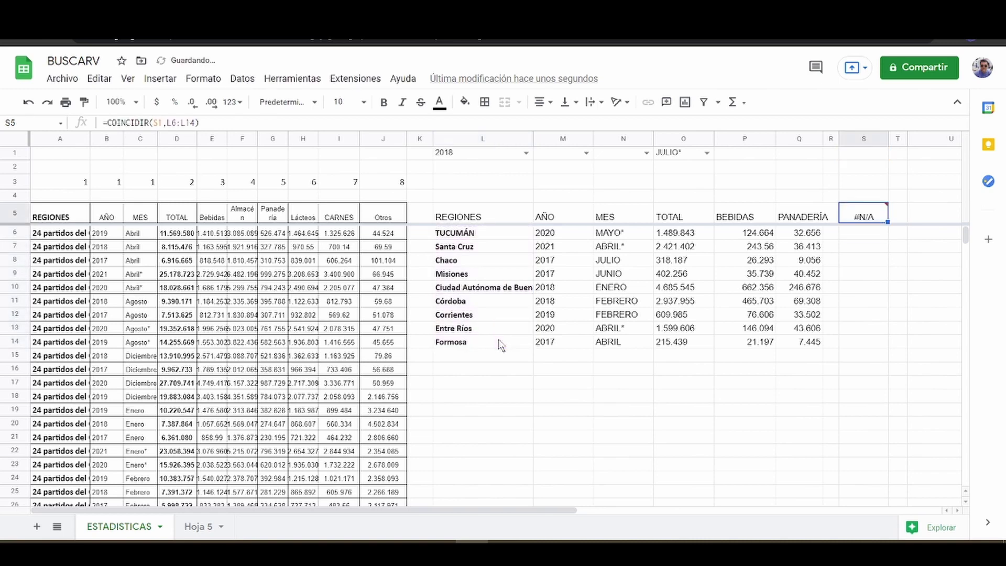
Step: Enter CHACO in S1 as the search value for the COINCIDIR example
click(858, 156)
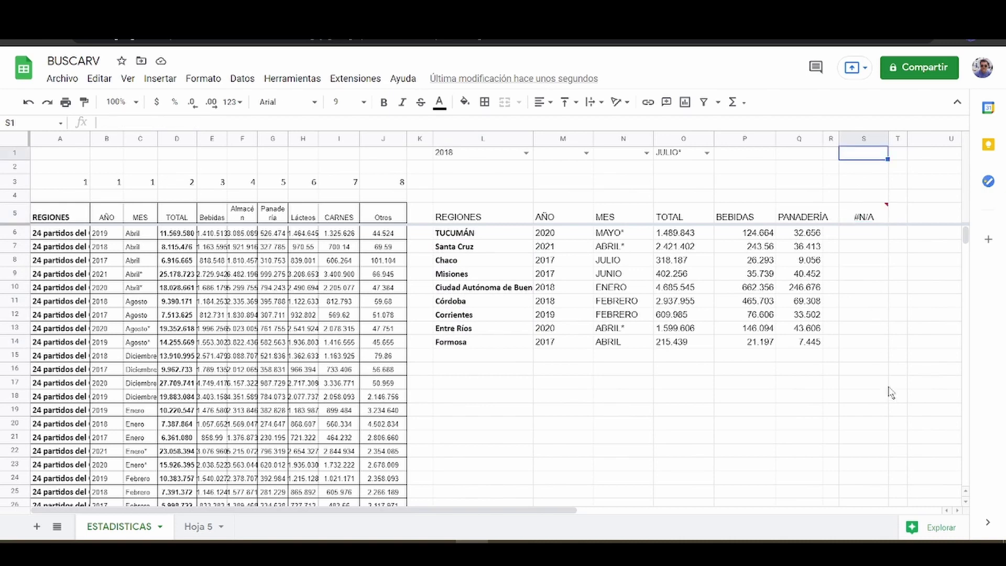
text(CHACO)
key(Return)
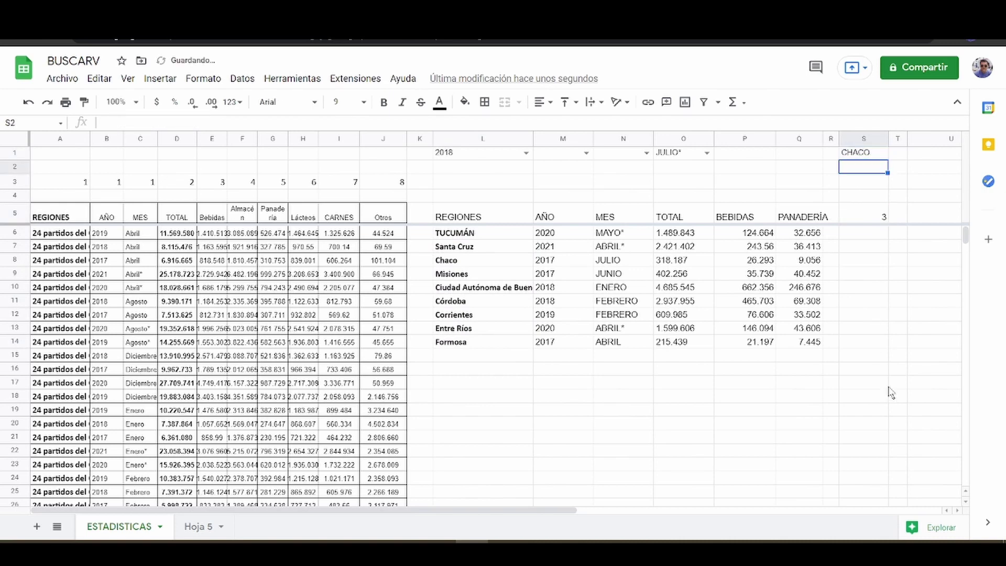
key(Up)
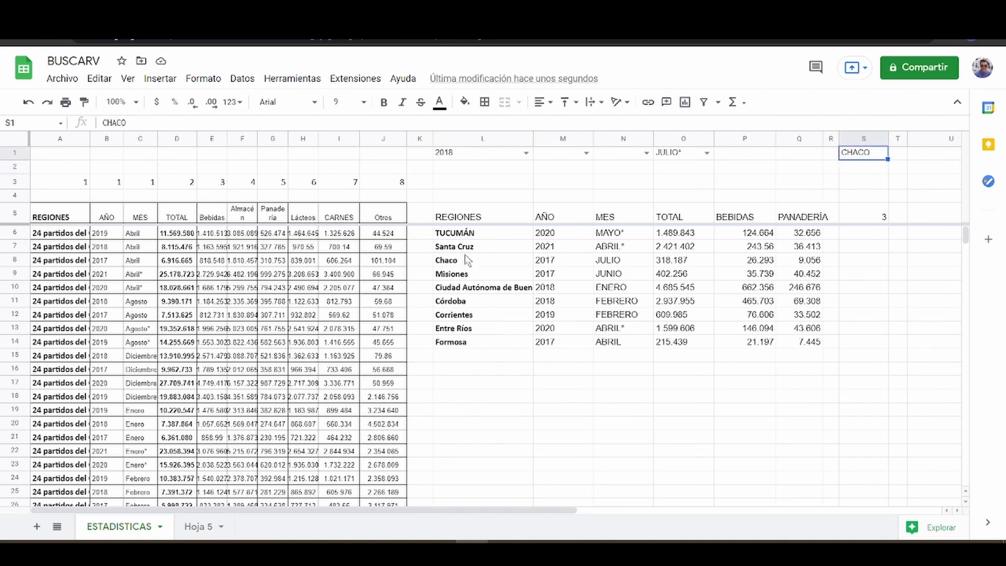
Step: Check the COINCIDIR formula in S5 and change its search value in S1 to CORRIENTES
click(866, 216)
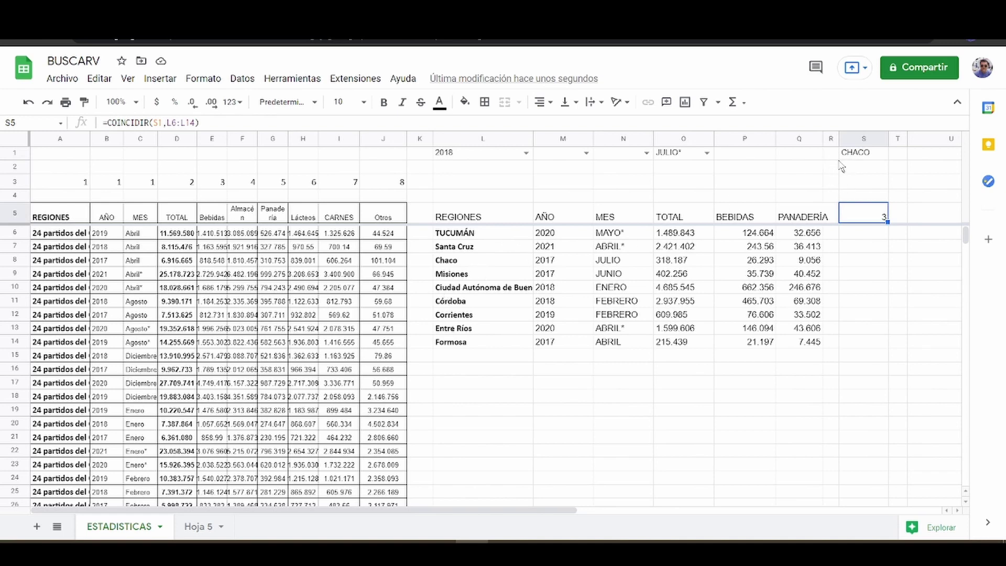
click(865, 156)
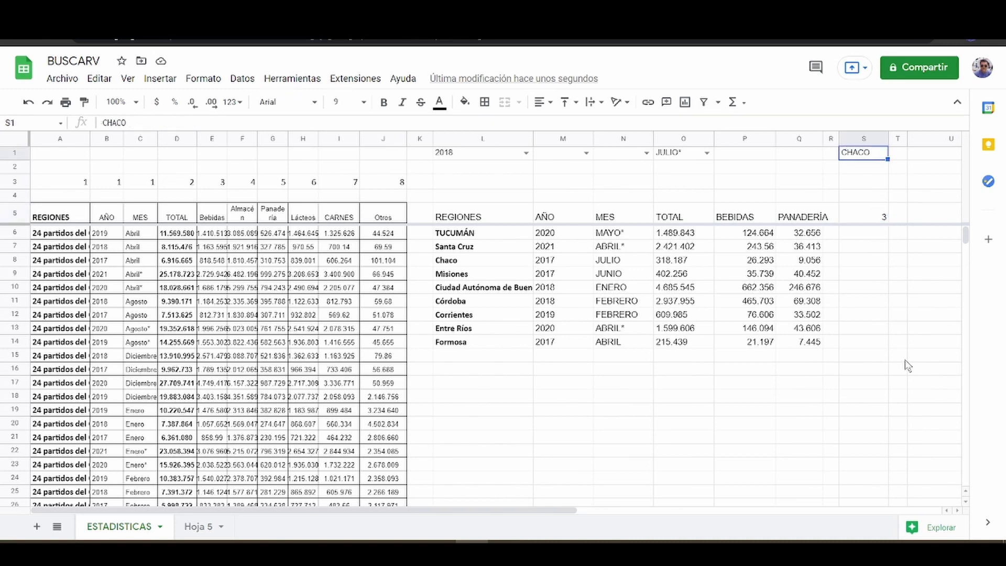
text(CORRIENTES)
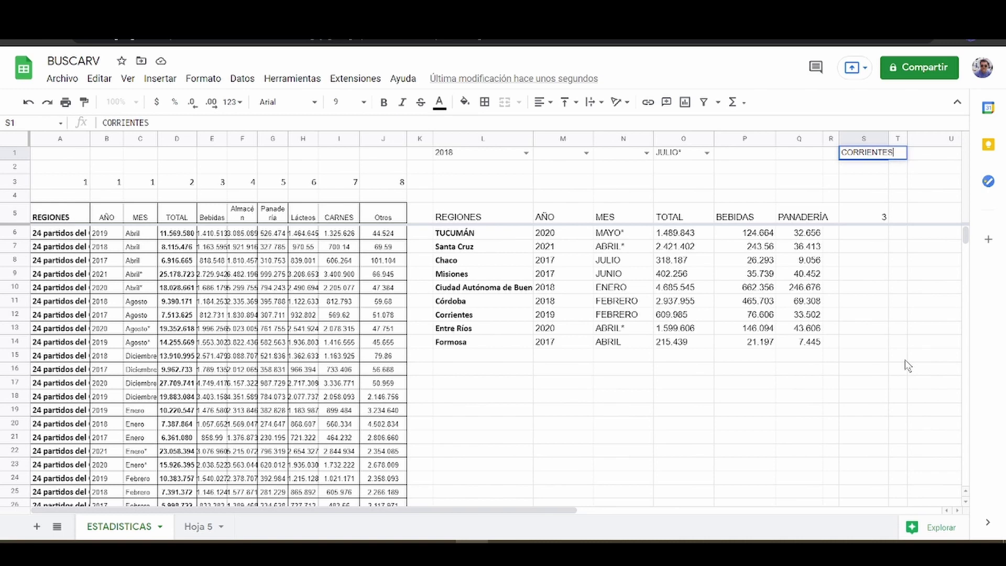
key(Return)
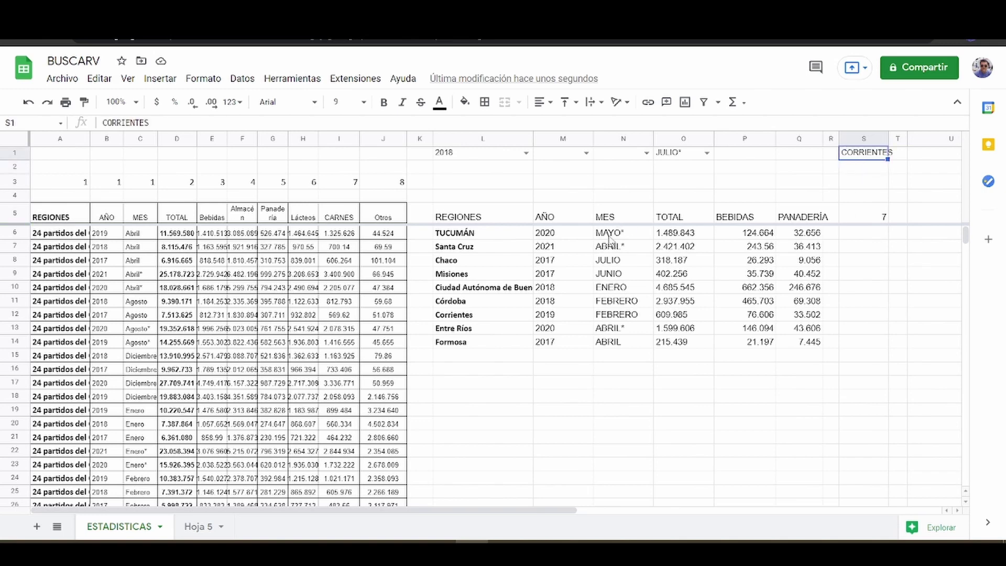
Step: Clear the helper column numbers in A3:J3 above the source table
click(671, 235)
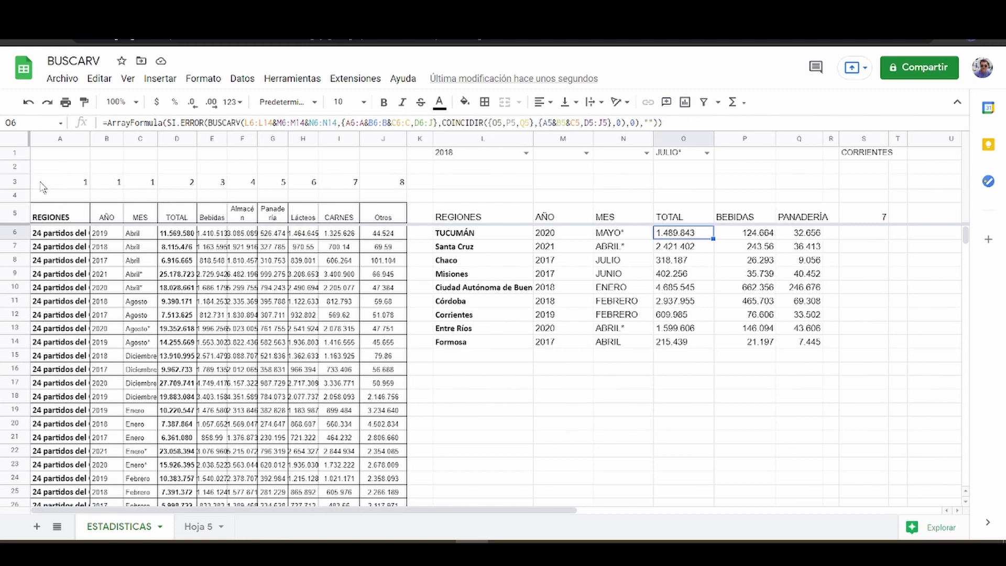
drag(47, 184, 380, 190)
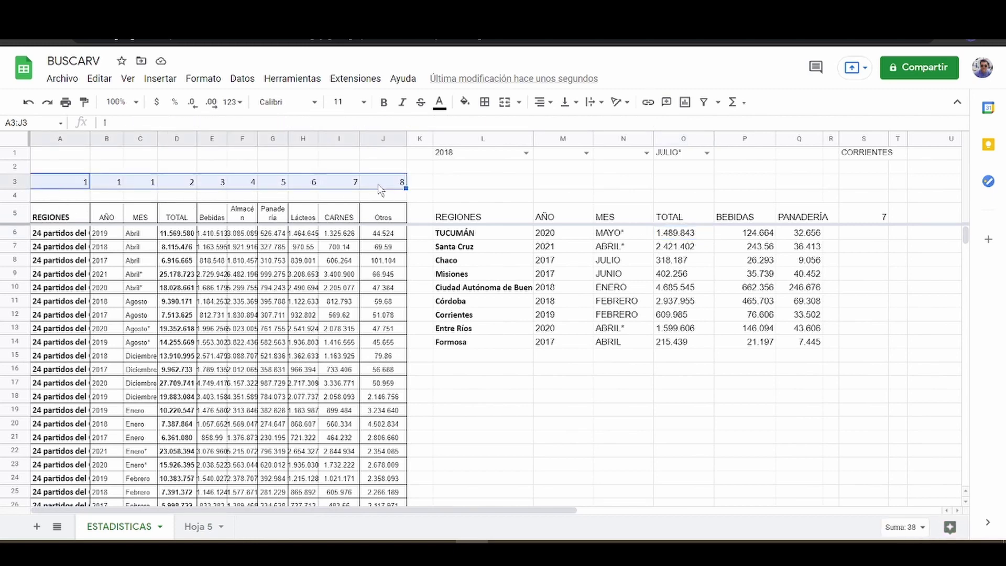
key(Delete)
Step: Change the TOTAL heading in O5 to OTROS
click(681, 217)
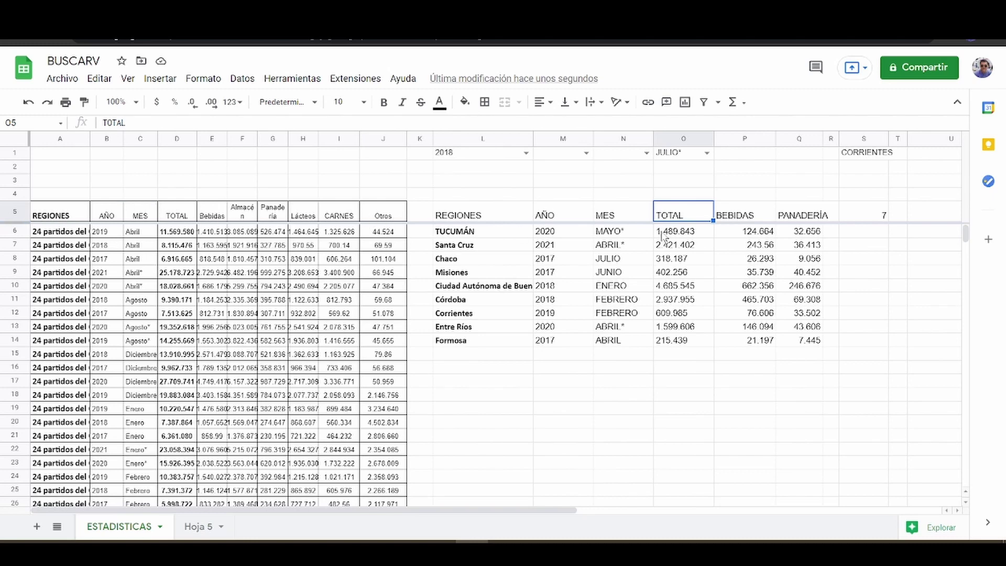
text(OTROS)
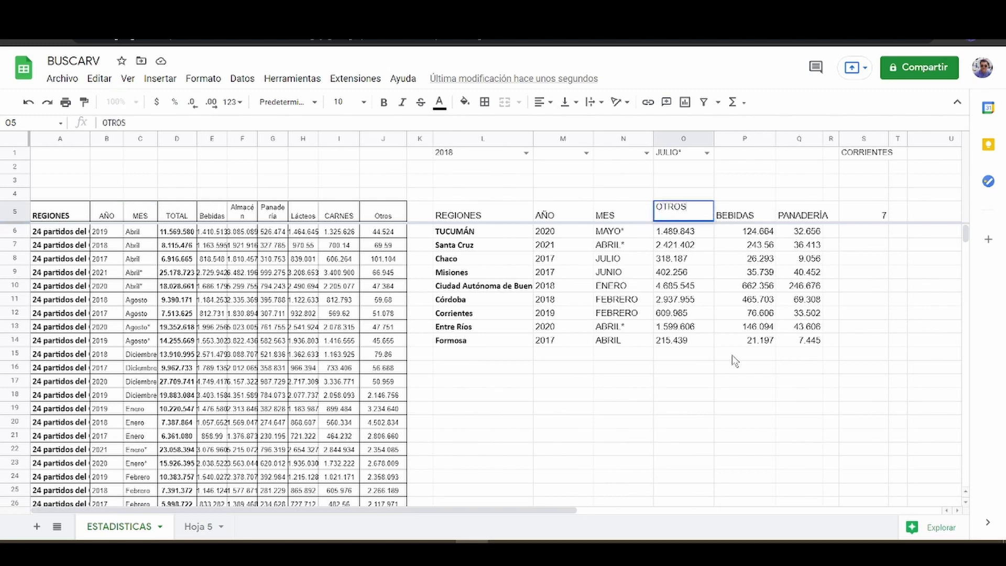
key(Return)
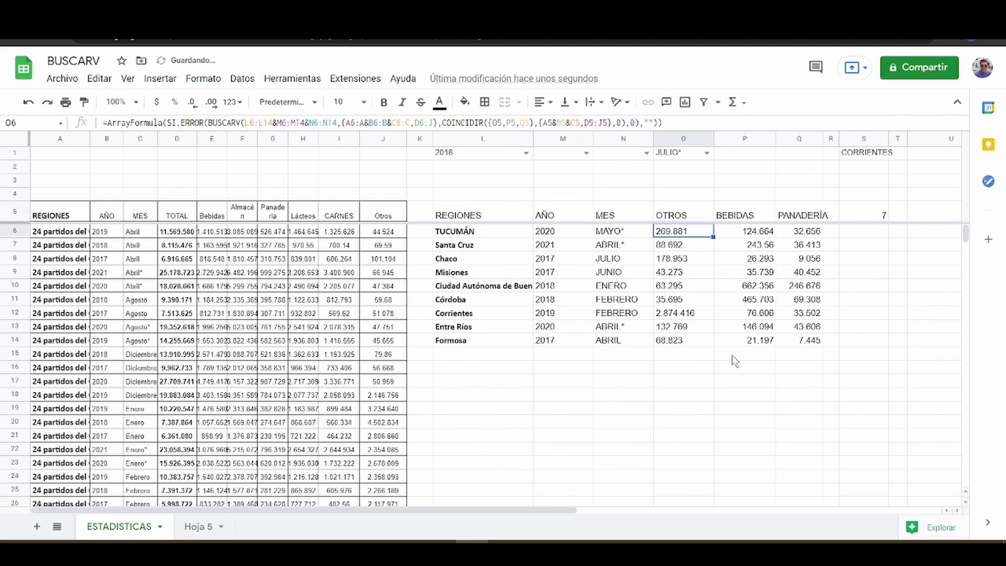
Step: Delete the COINCIDIR example by clearing its formula in S5 and its search value in S1
key(Up)
key(Right)
key(Right)
key(Right)
key(Right)
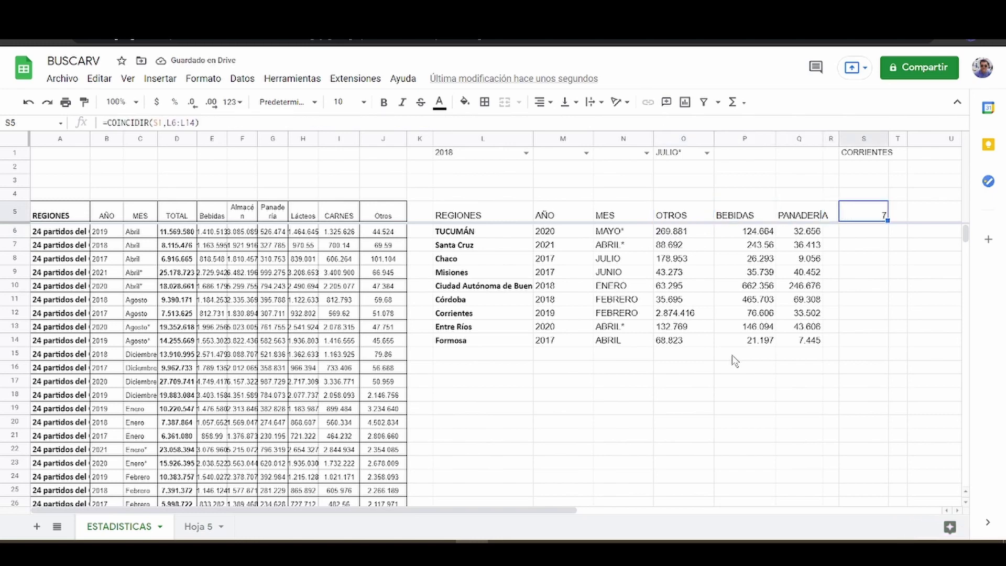
key(Up)
key(Up)
key(Up)
key(Up)
key(Delete)
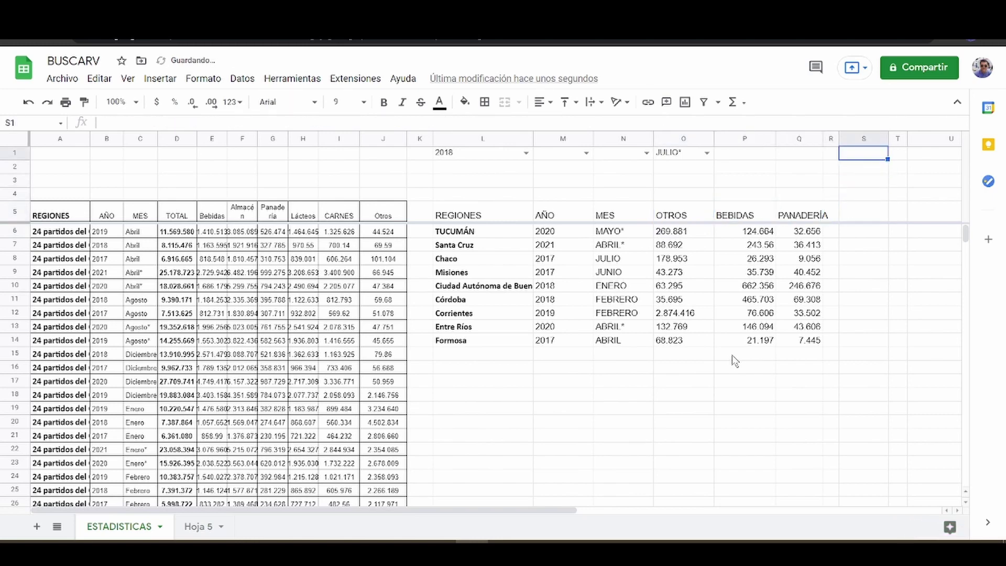
Step: Replace the BEBIDAS heading in P5 with ALAMCÉN
key(Down)
key(Down)
key(Down)
key(Up)
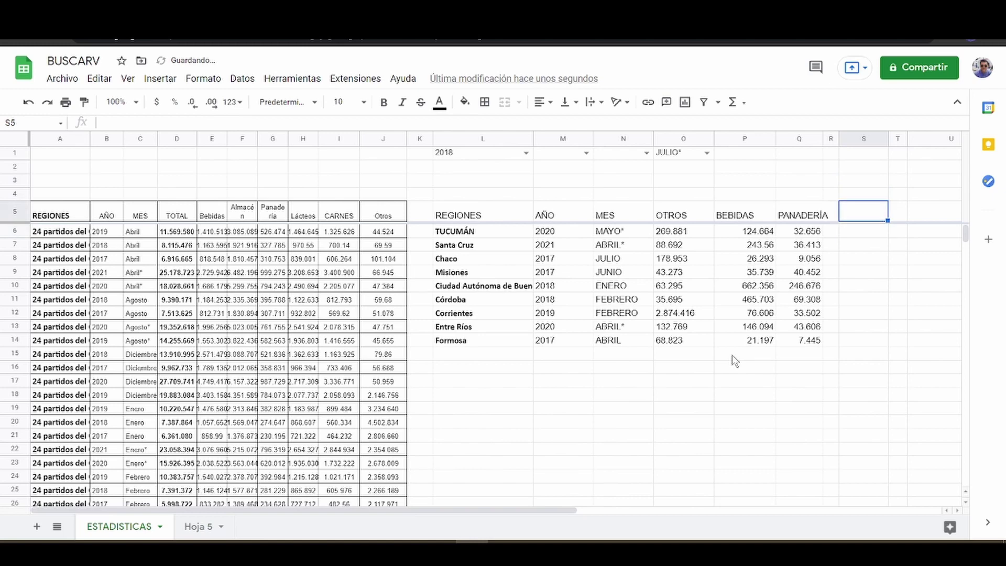
key(Left)
key(Left)
key(Left)
key(Left)
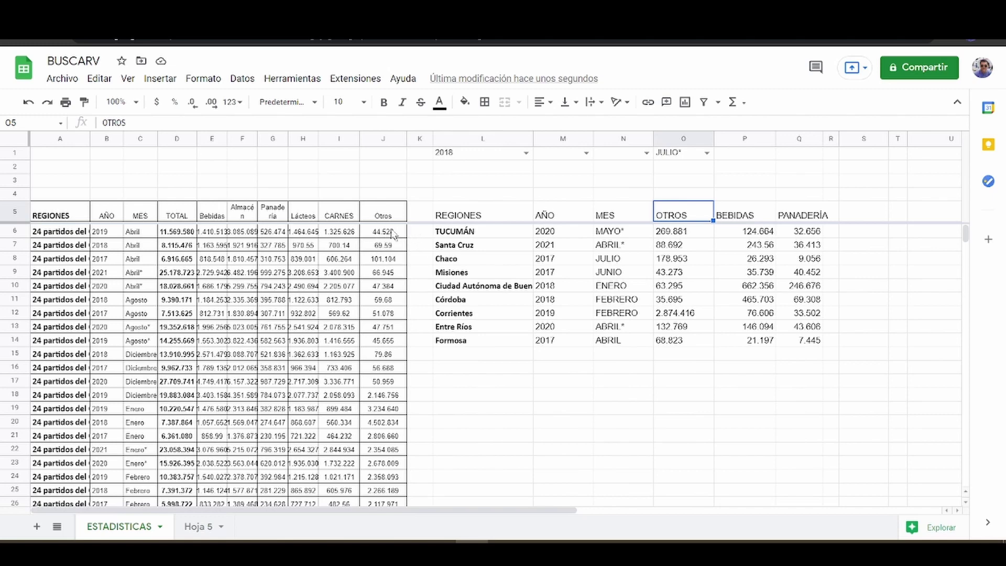
click(742, 219)
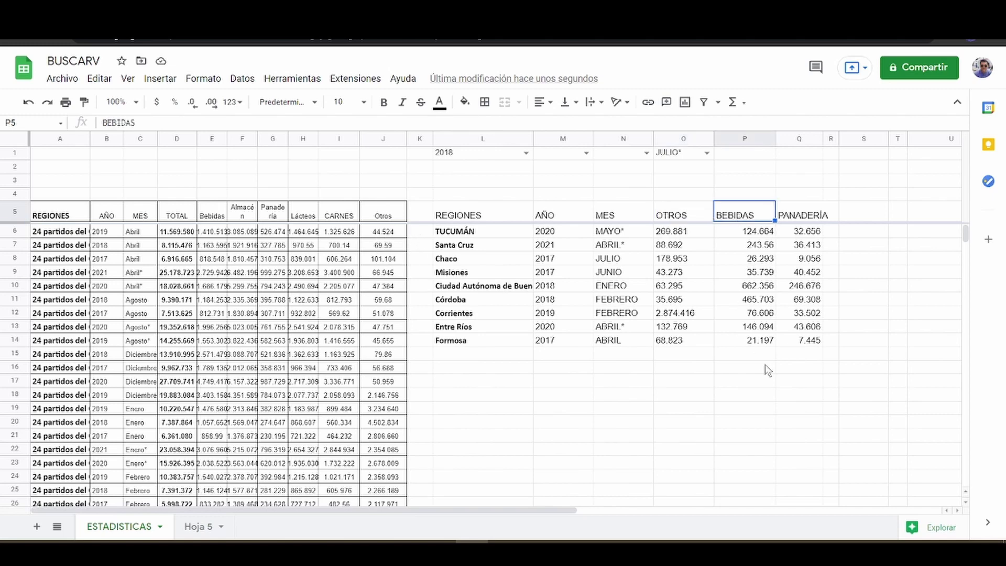
text(ALAMCE)
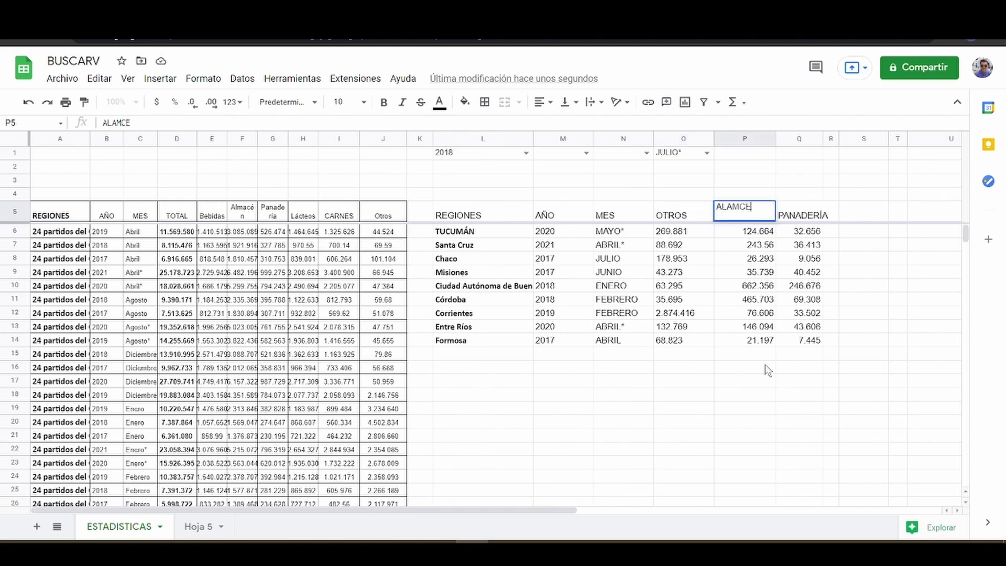
key(BackSpace)
text(ÉN)
key(Return)
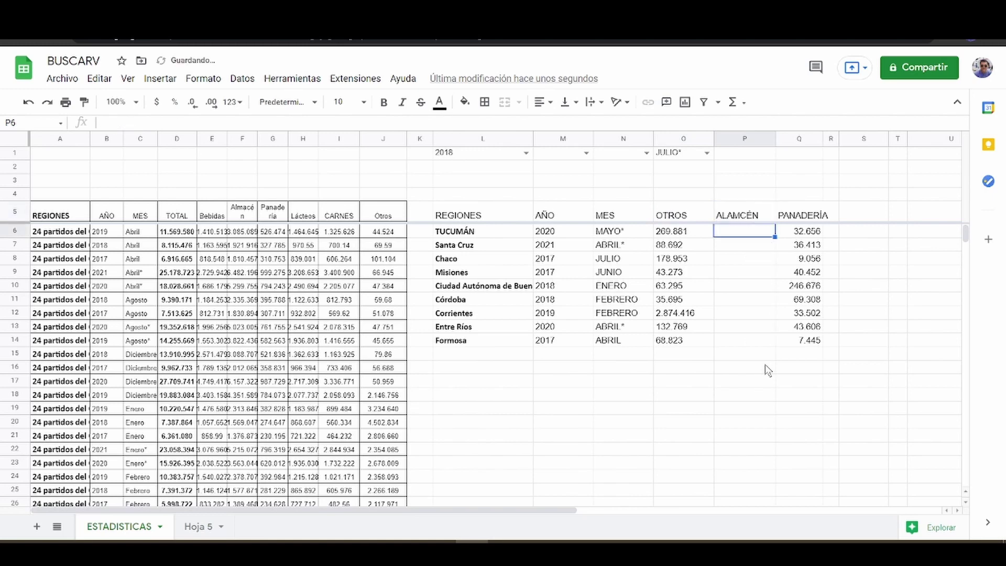
Step: Correct the spelling of the heading in P5 to ALMACÉN
key(Up)
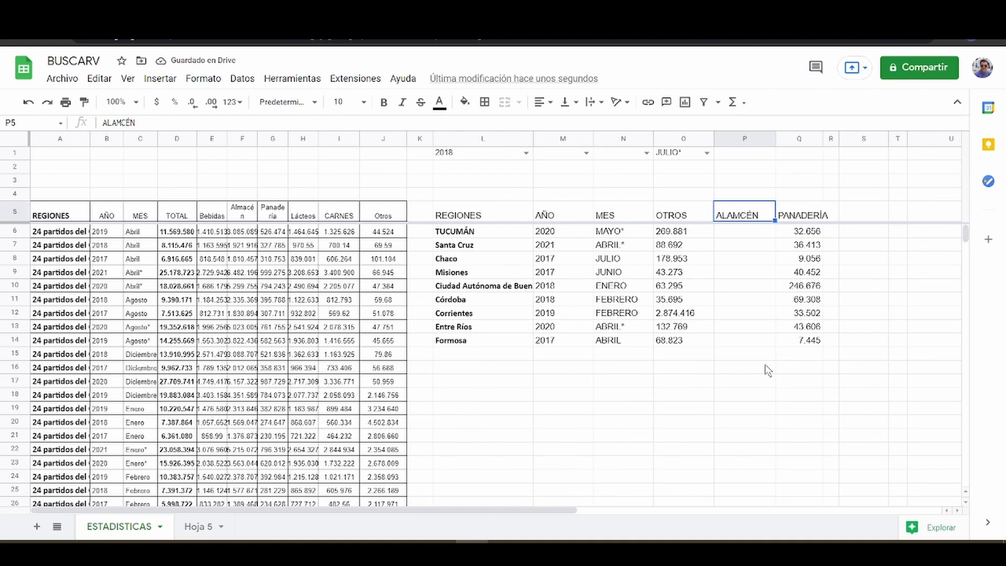
key(Return)
key(Left)
key(Left)
key(Left)
text(A)
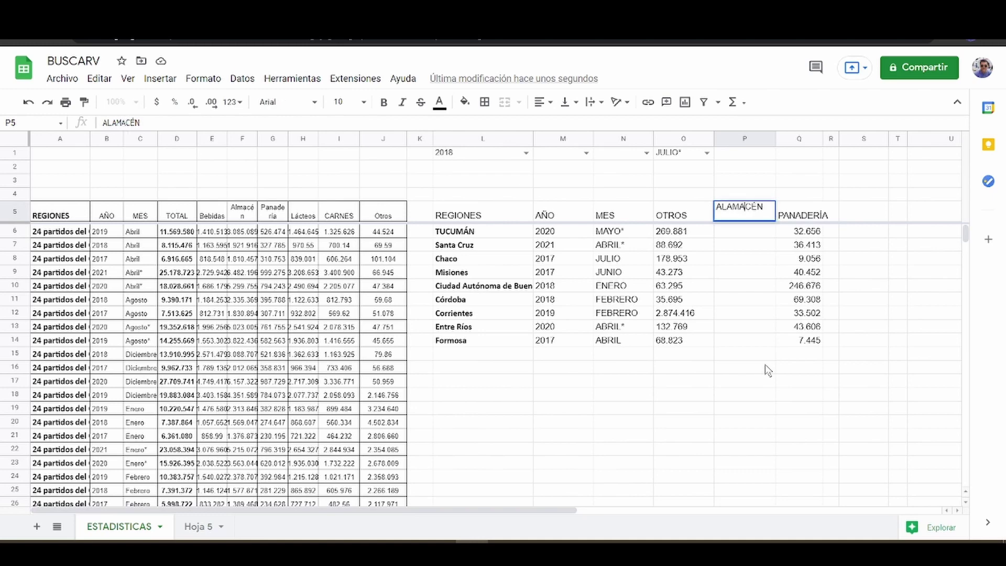
key(Return)
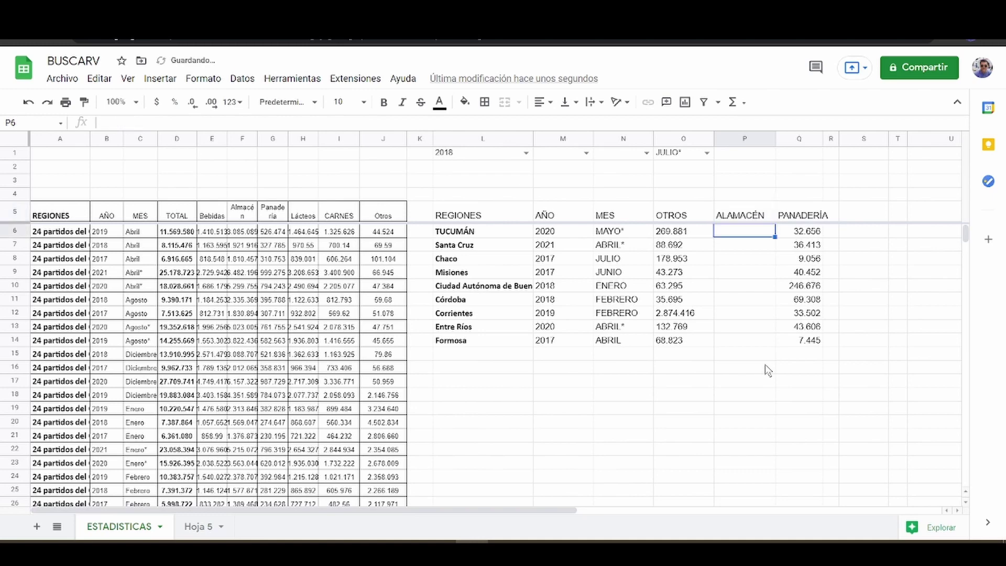
key(Up)
key(Return)
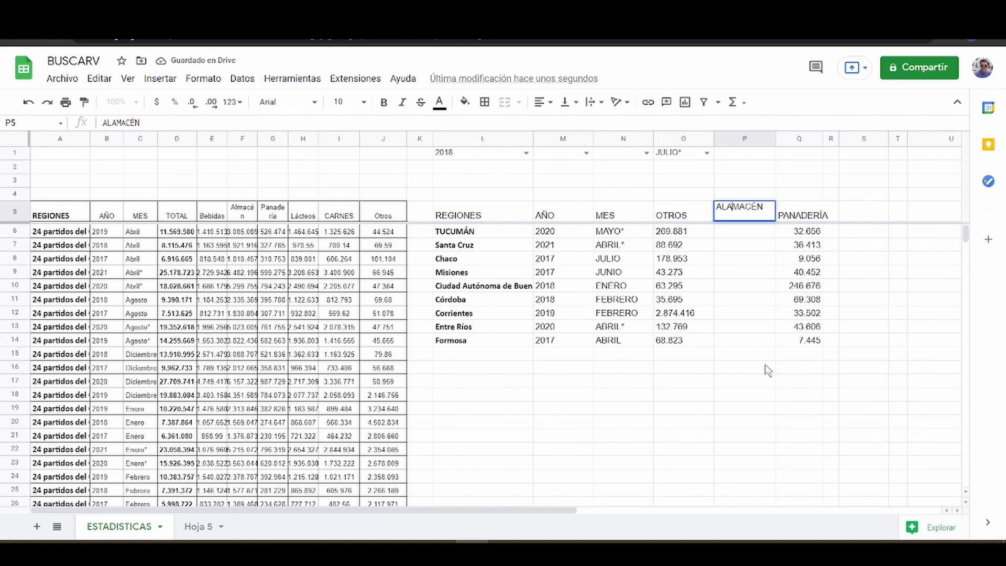
key(Left)
key(Left)
key(Left)
key(Left)
key(Left)
key(BackSpace)
key(Return)
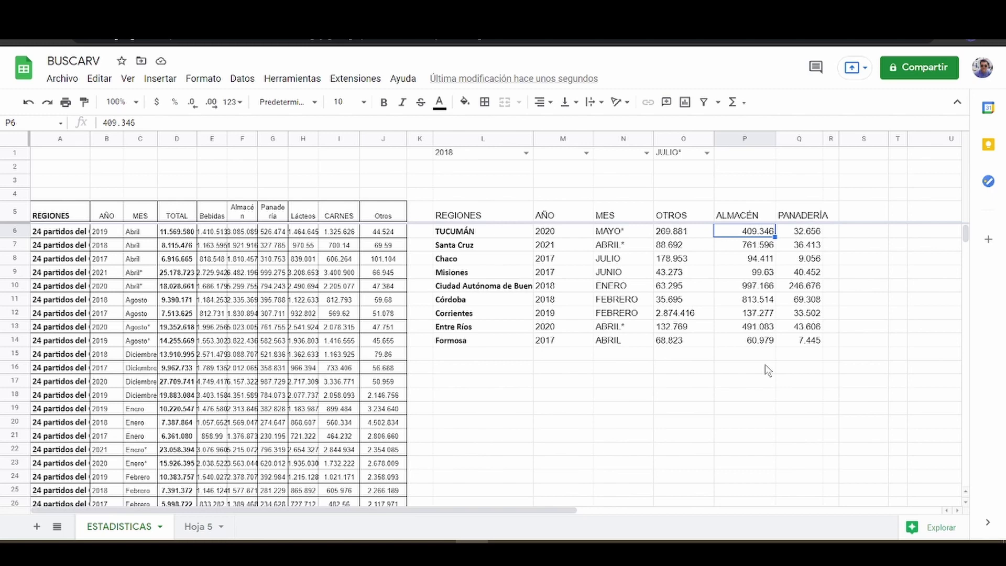
Step: Copy the Misiones result 99.63 from P9 and search the sheet for it to check it against the source table
click(758, 276)
key(ctrl+c)
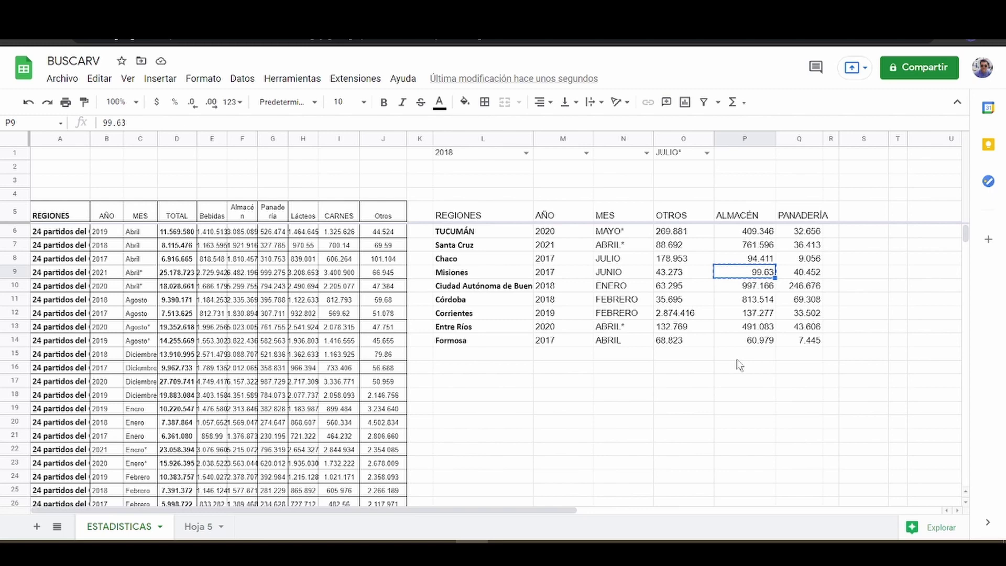
key(ctrl+f)
key(ctrl+v)
key(Return)
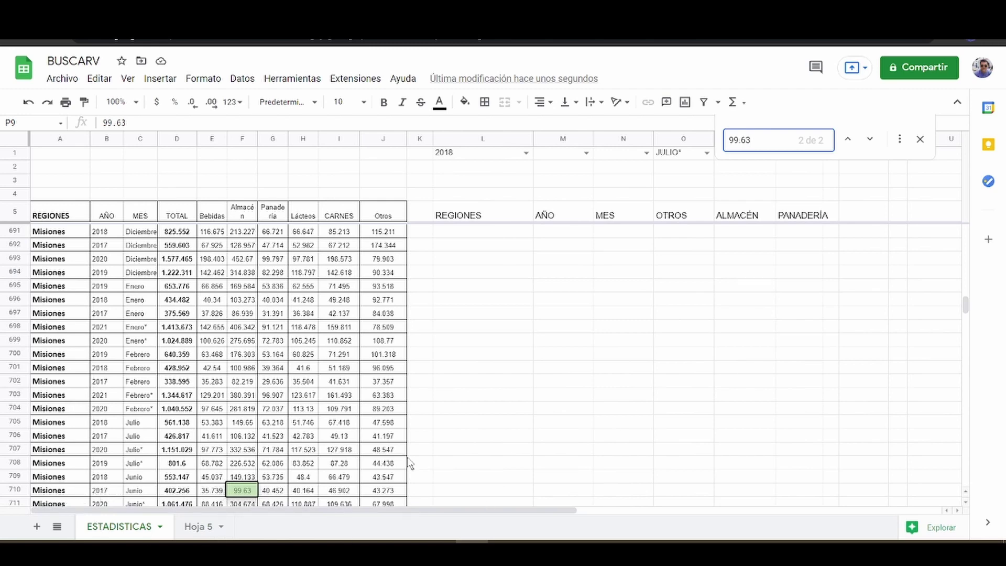
click(921, 140)
Step: Change the OTROS heading in O5 to TOTAL
click(669, 215)
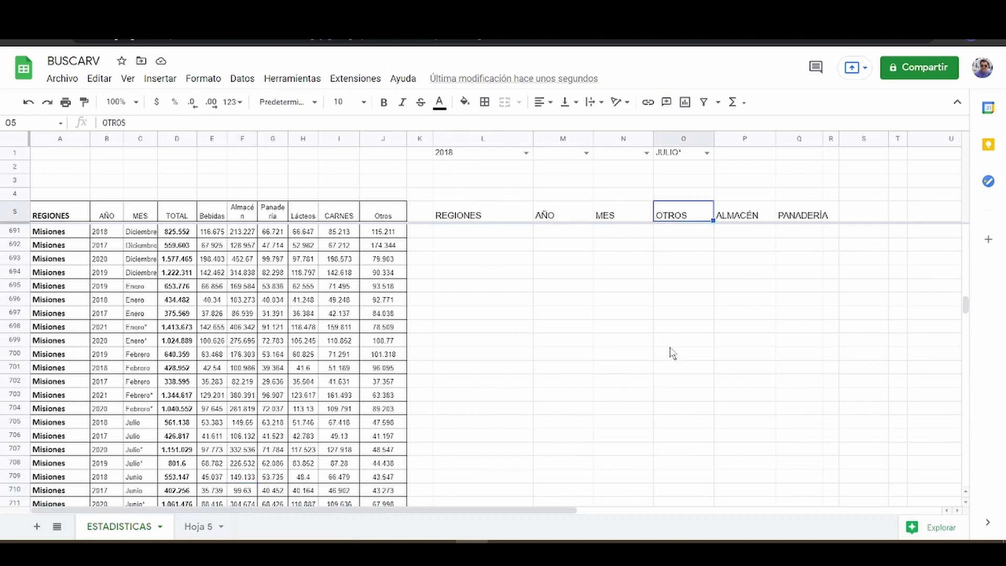
key(Down)
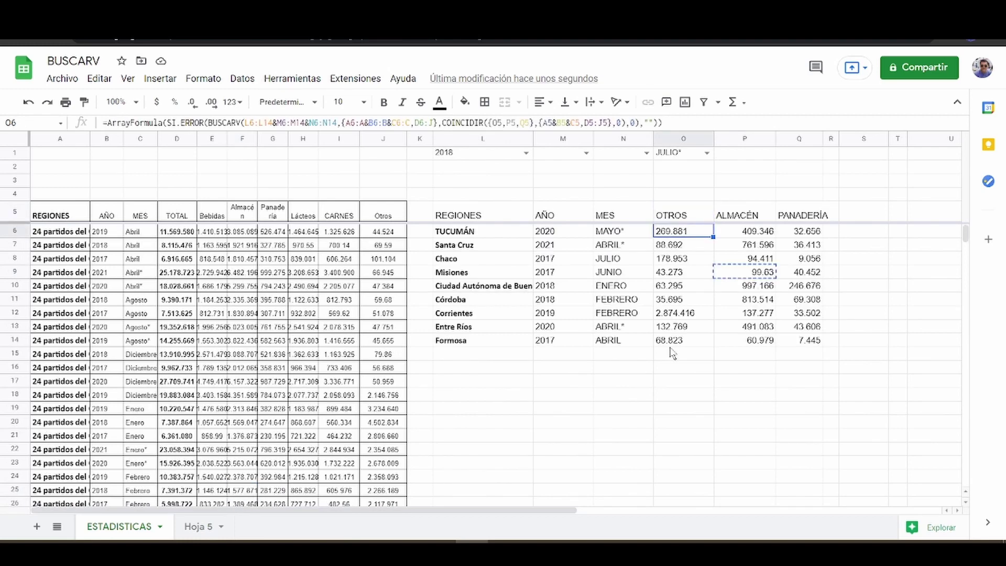
key(Left)
key(Left)
key(Left)
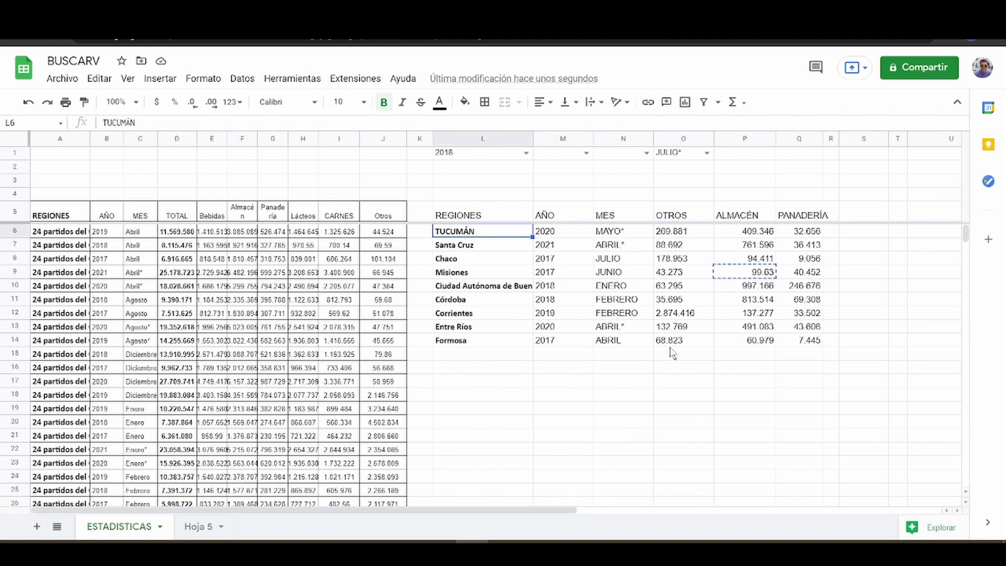
key(Up)
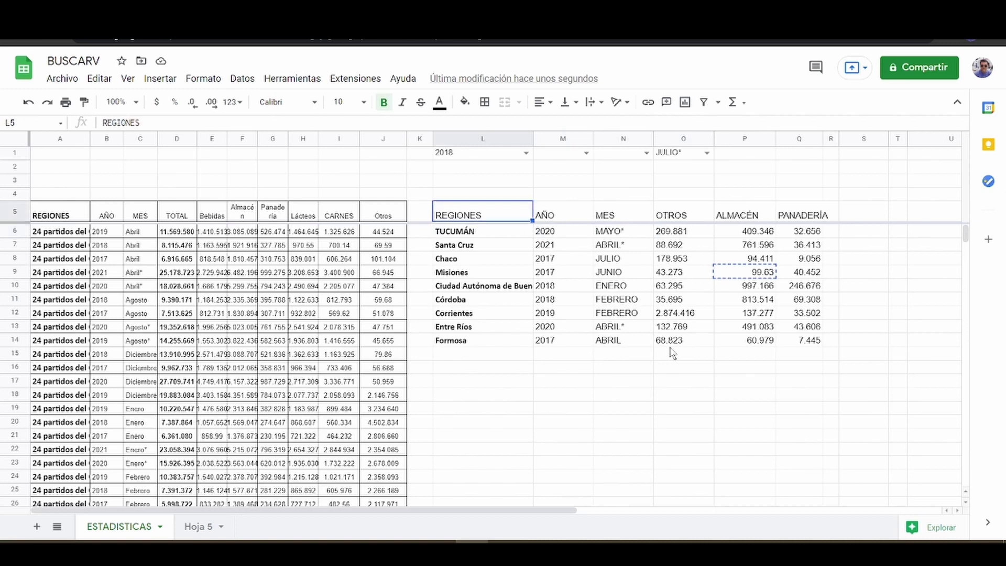
key(Right)
key(Right)
key(Right)
text(TOTAL)
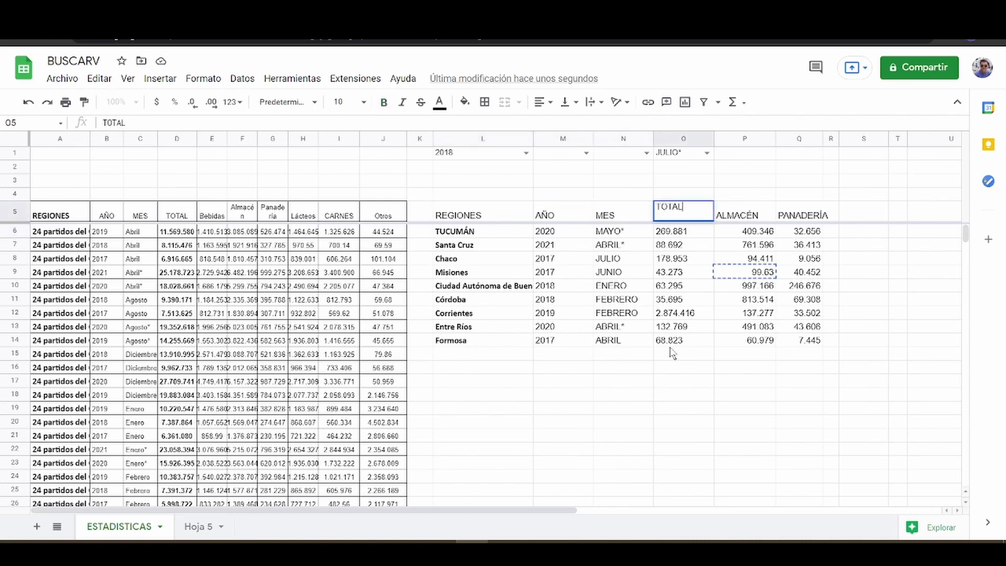
key(Return)
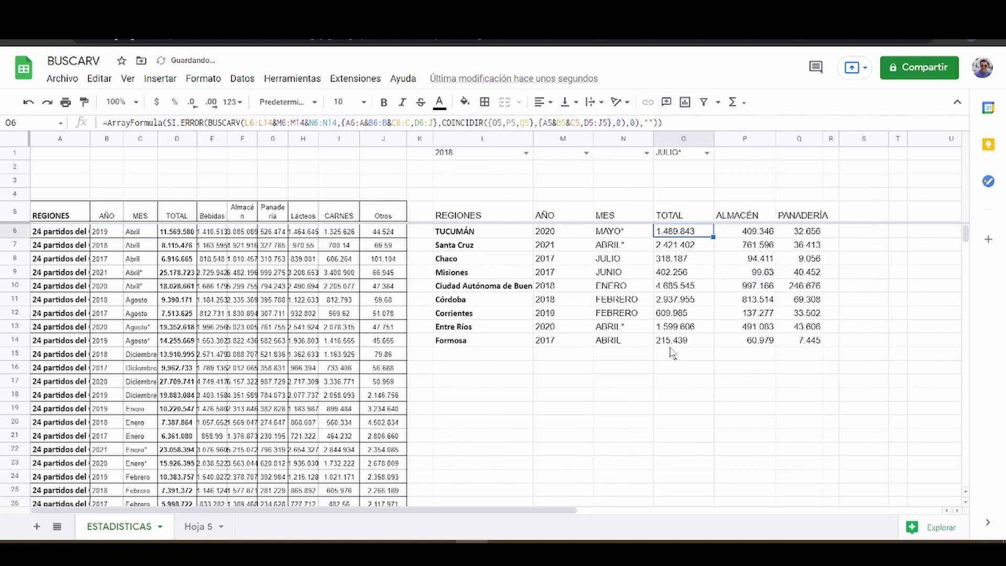